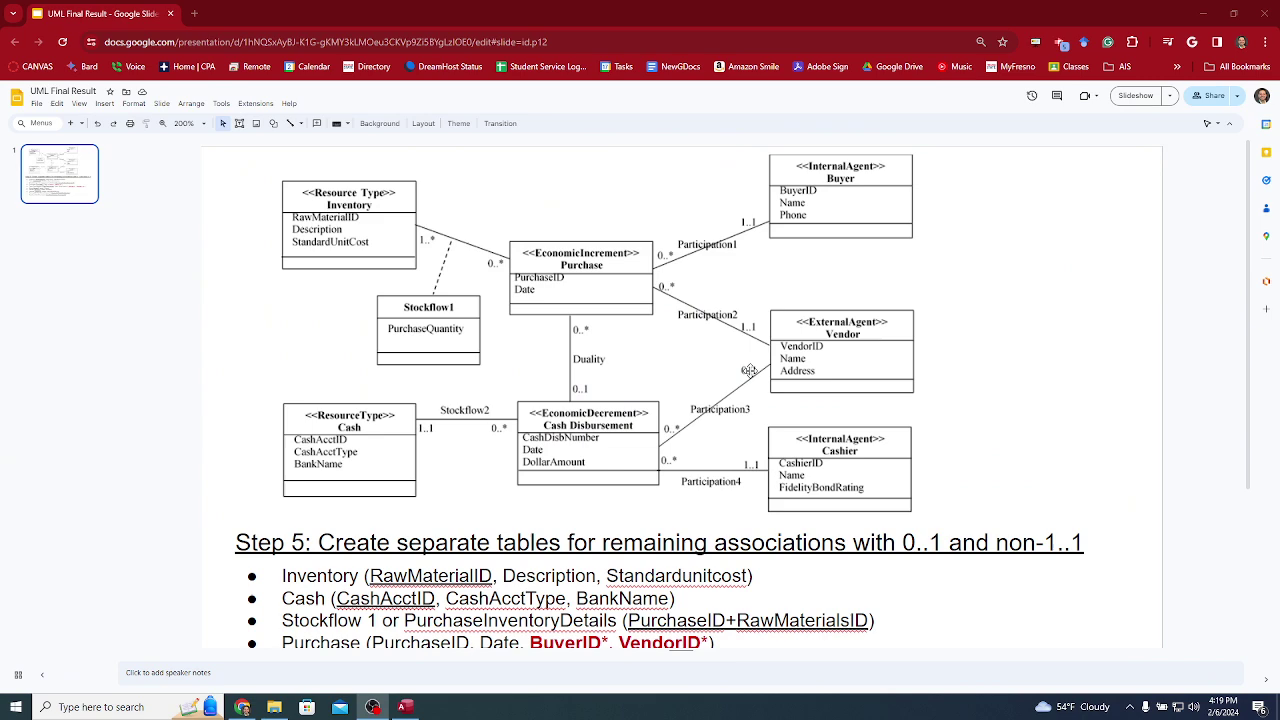
Step: Bring the Step 5 table list into view on the slide
scroll(749, 371, "down", 2)
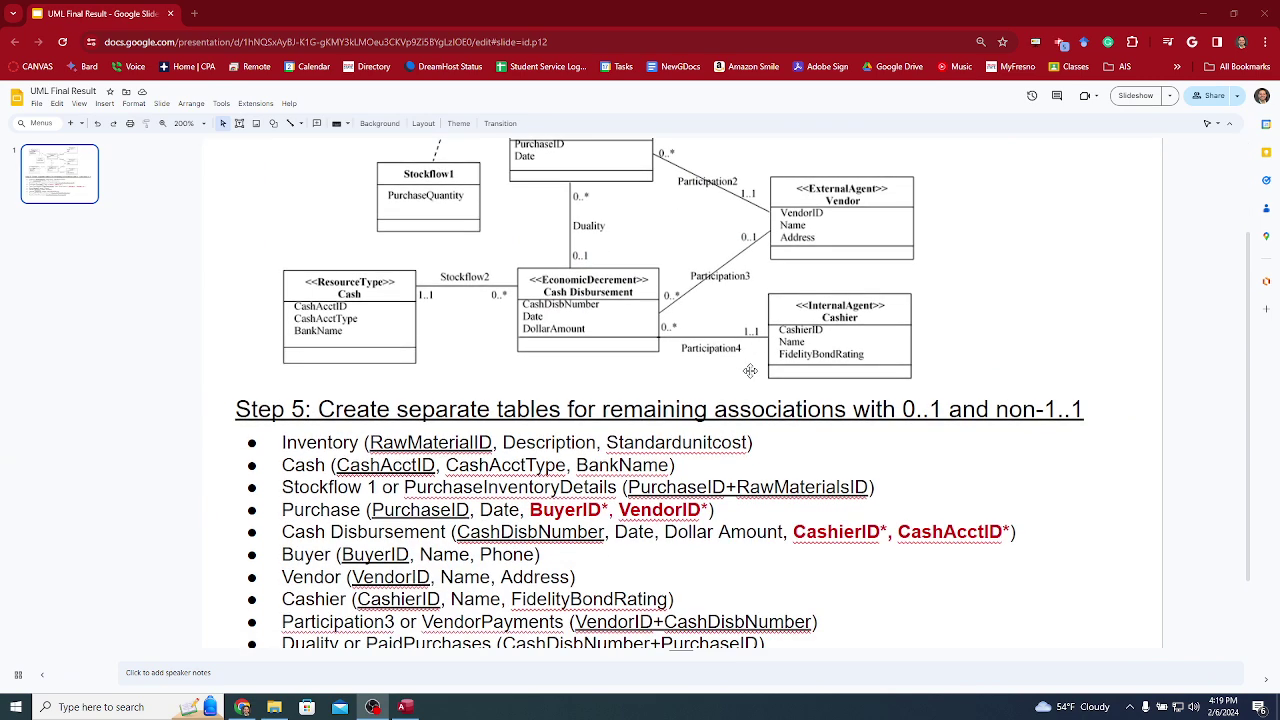
scroll(603, 326, "up", 2)
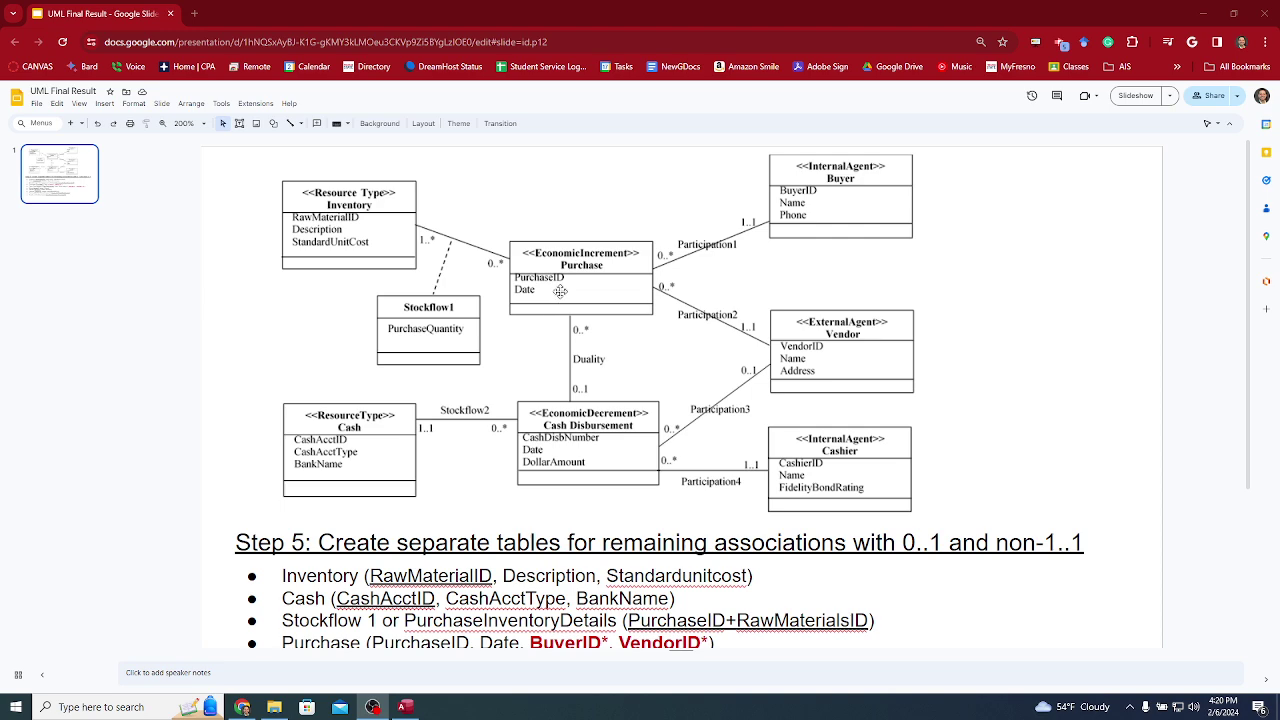
scroll(560, 291, "down", 1)
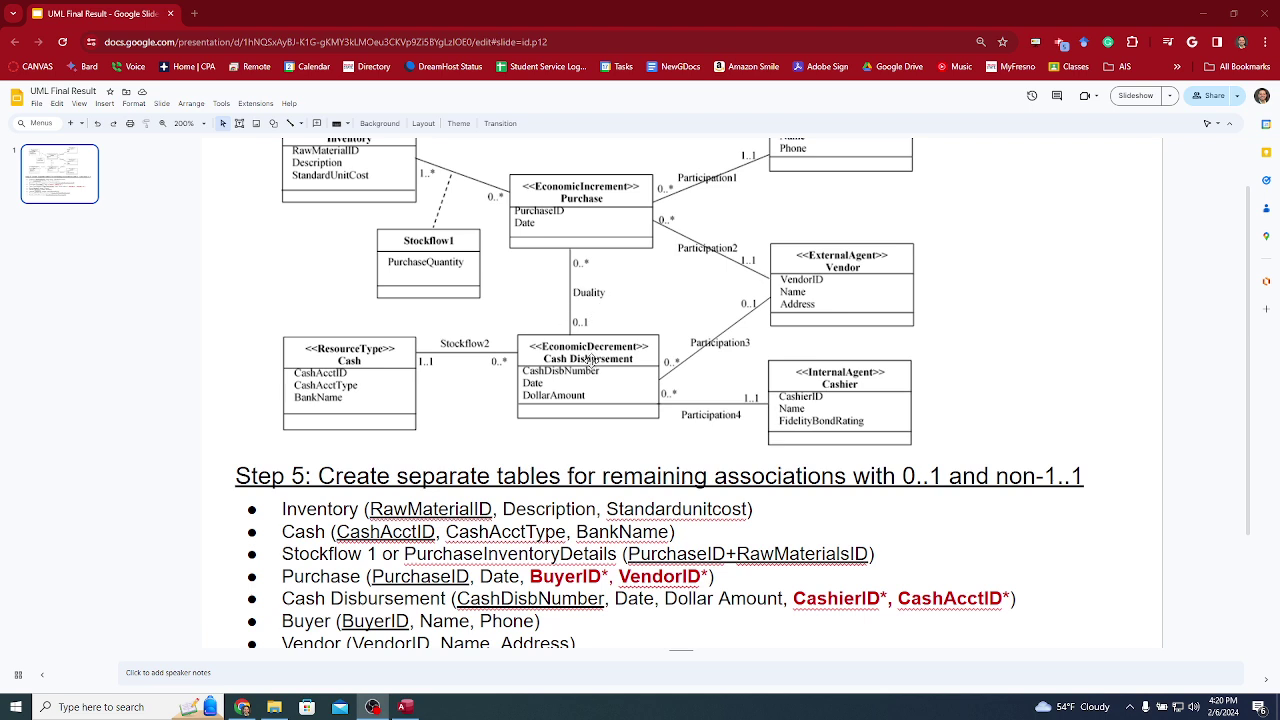
scroll(597, 303, "down", 1)
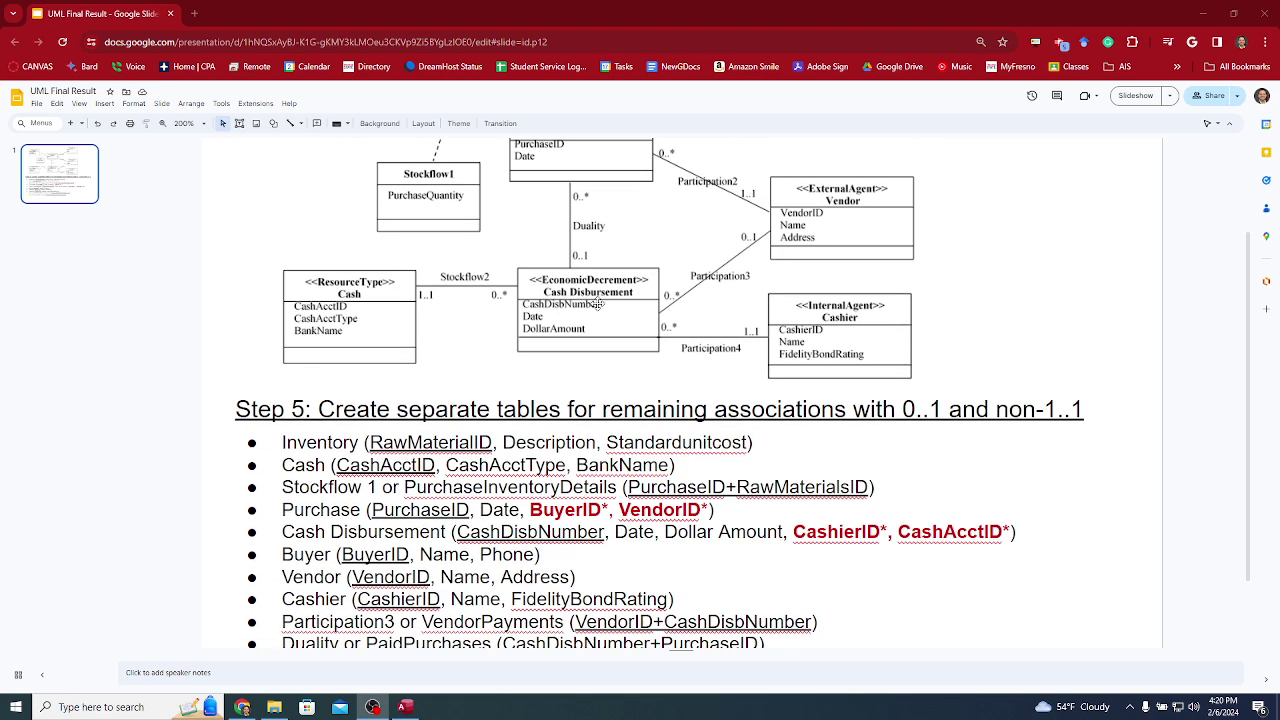
scroll(597, 303, "down", 1)
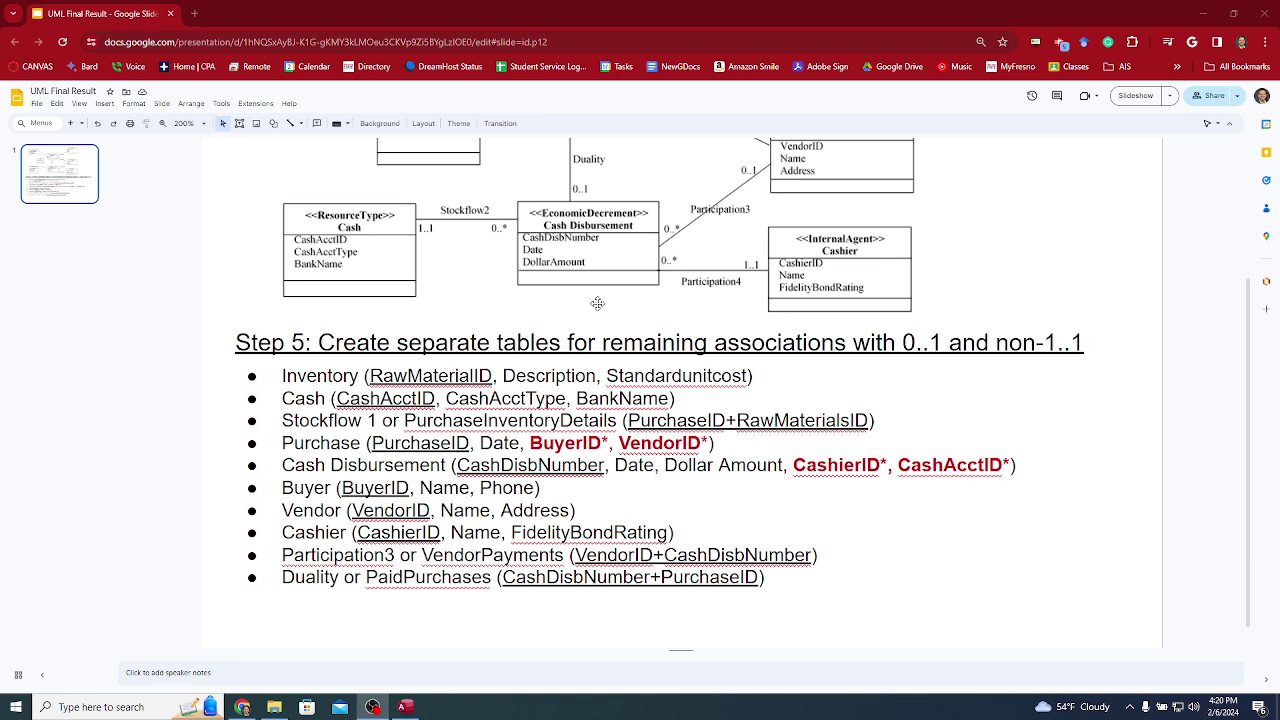
left_click(336, 375)
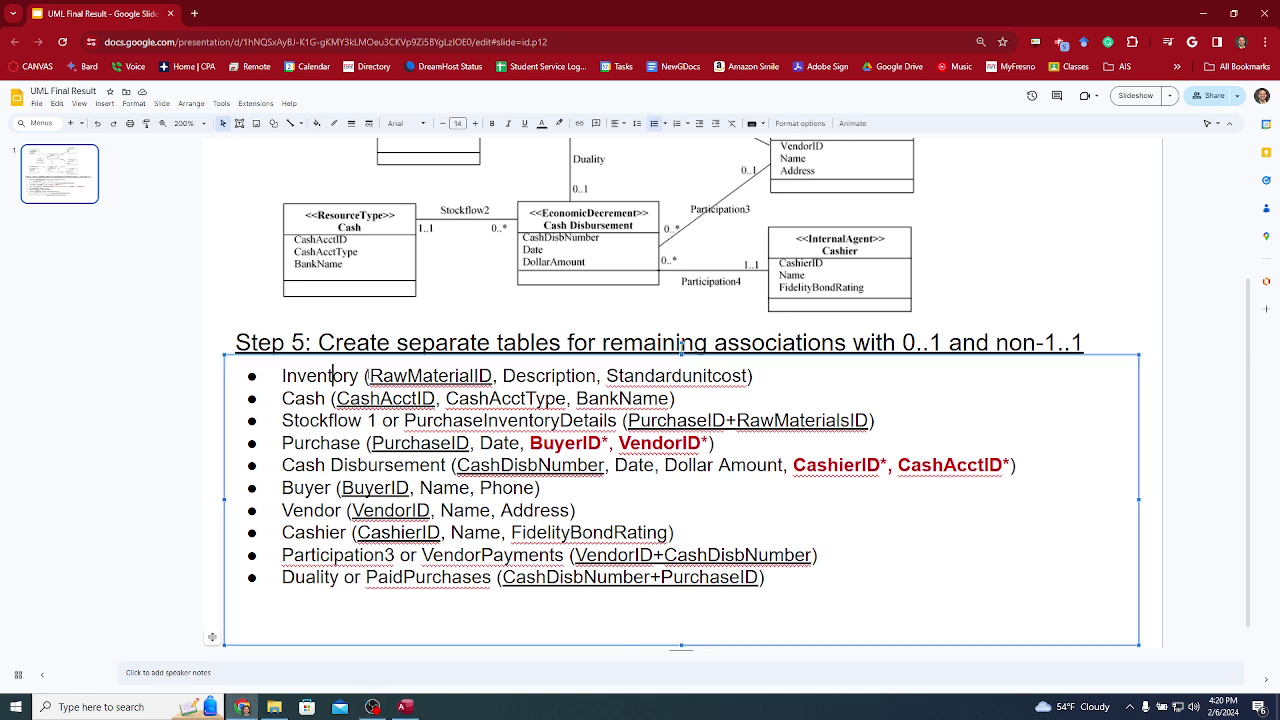
scroll(424, 319, "up", 2)
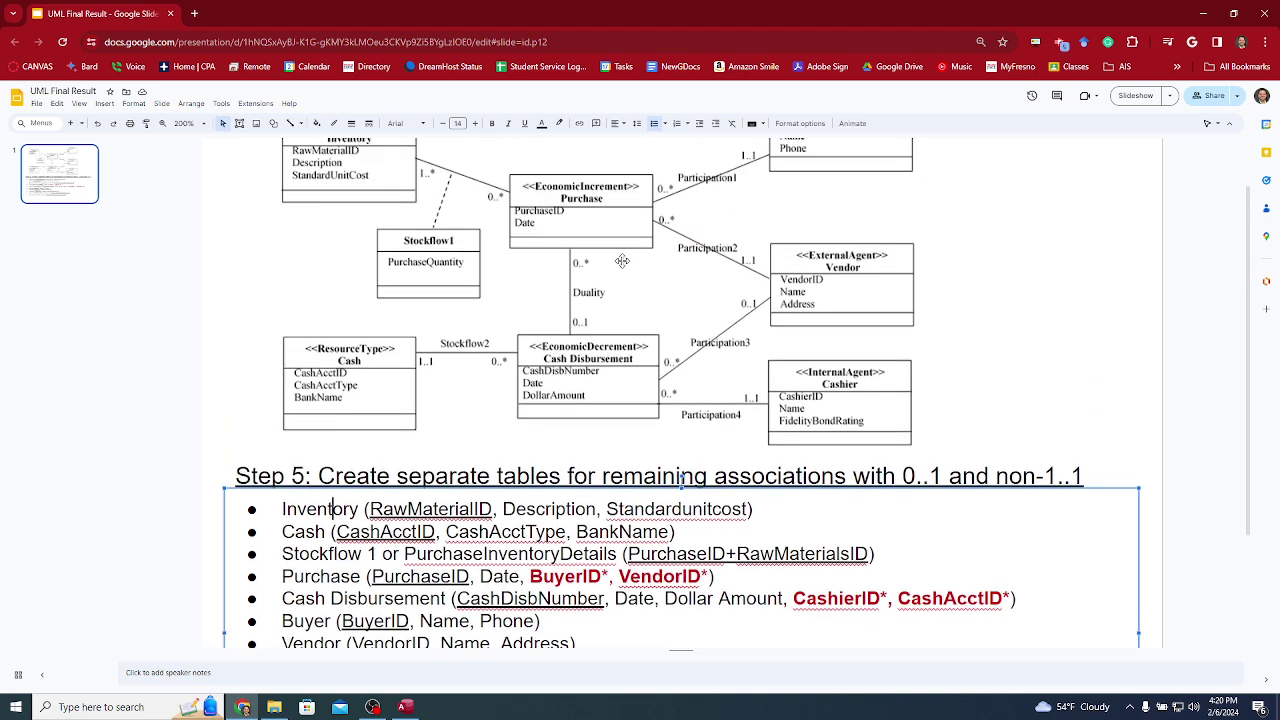
scroll(498, 328, "down", 2)
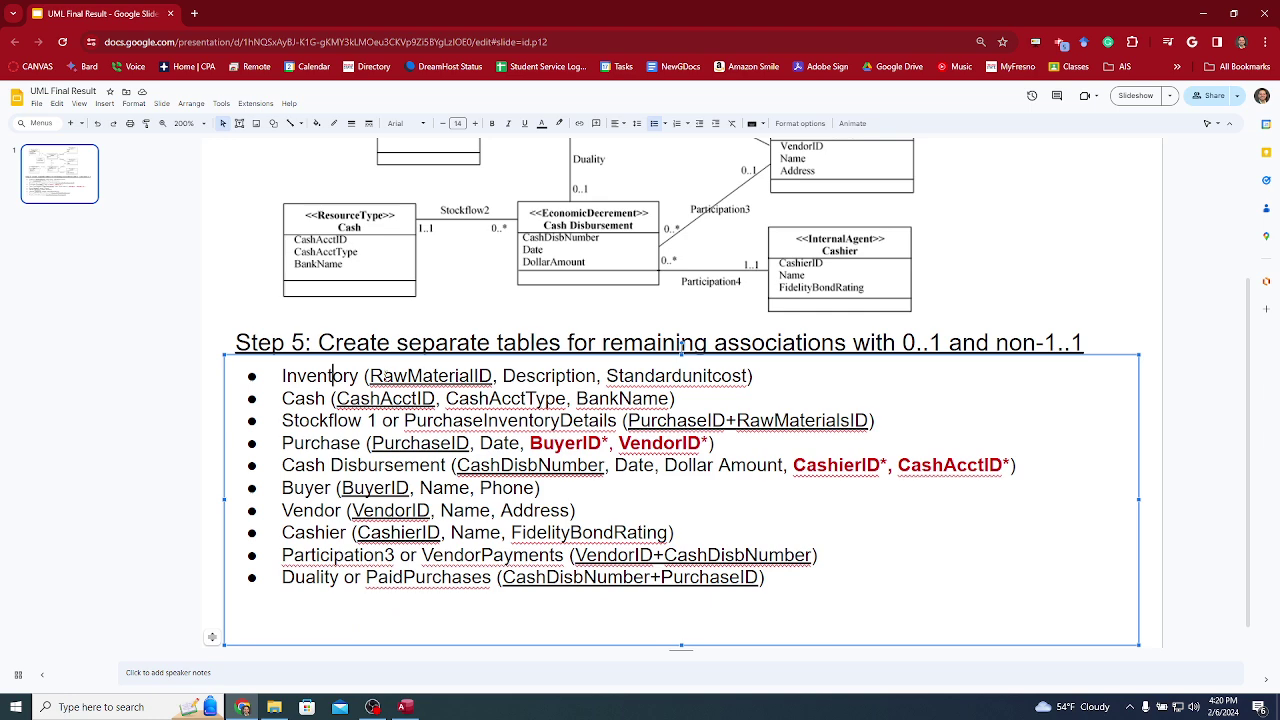
scroll(682, 350, "up", 3)
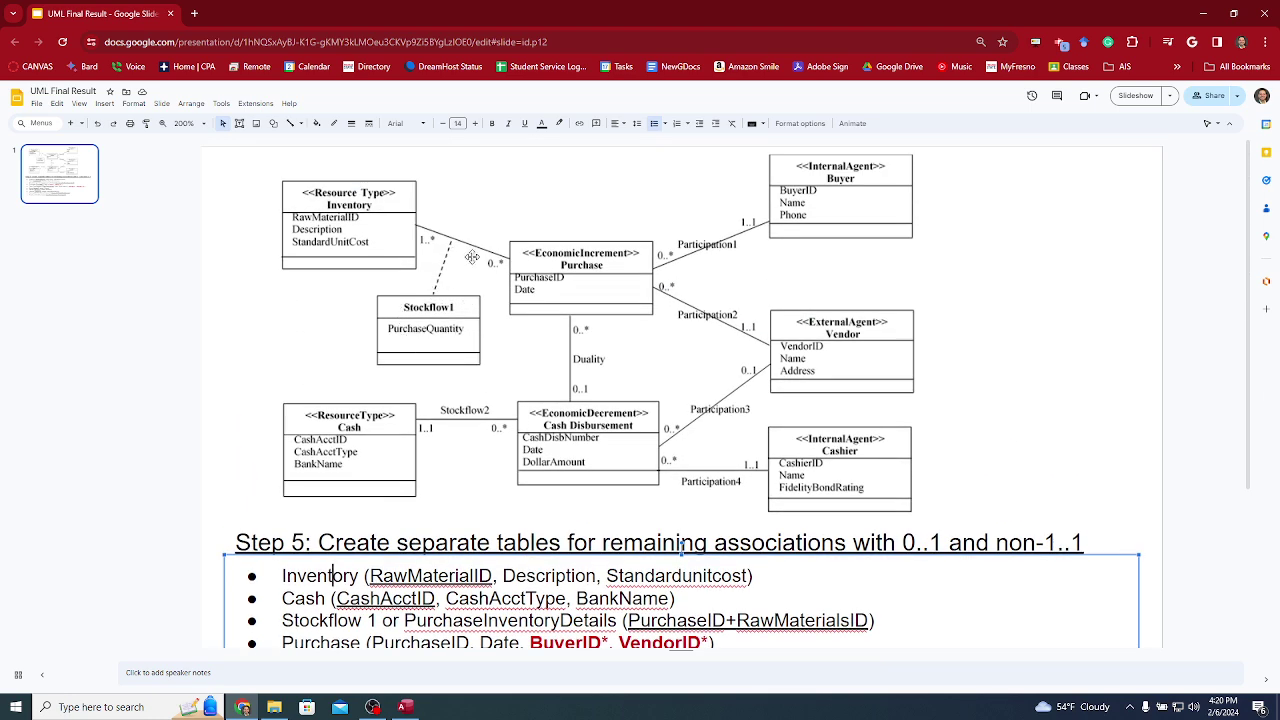
scroll(486, 352, "down", 2)
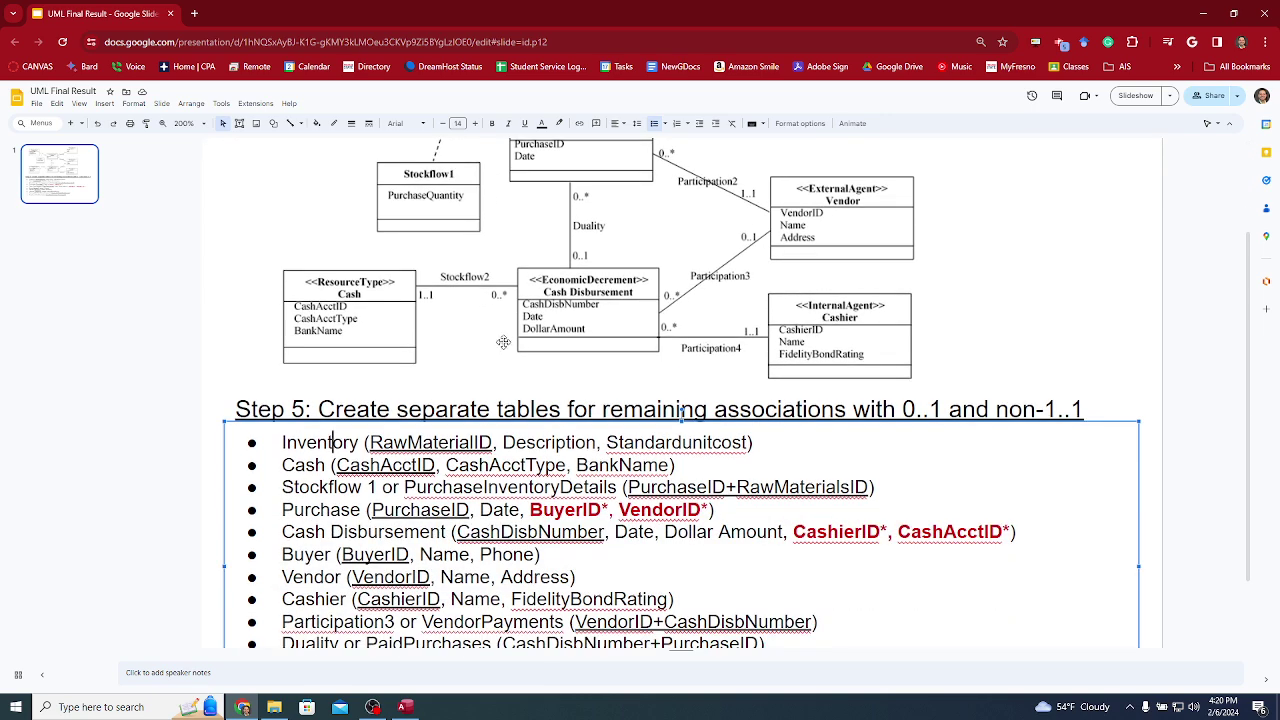
scroll(608, 303, "down", 1)
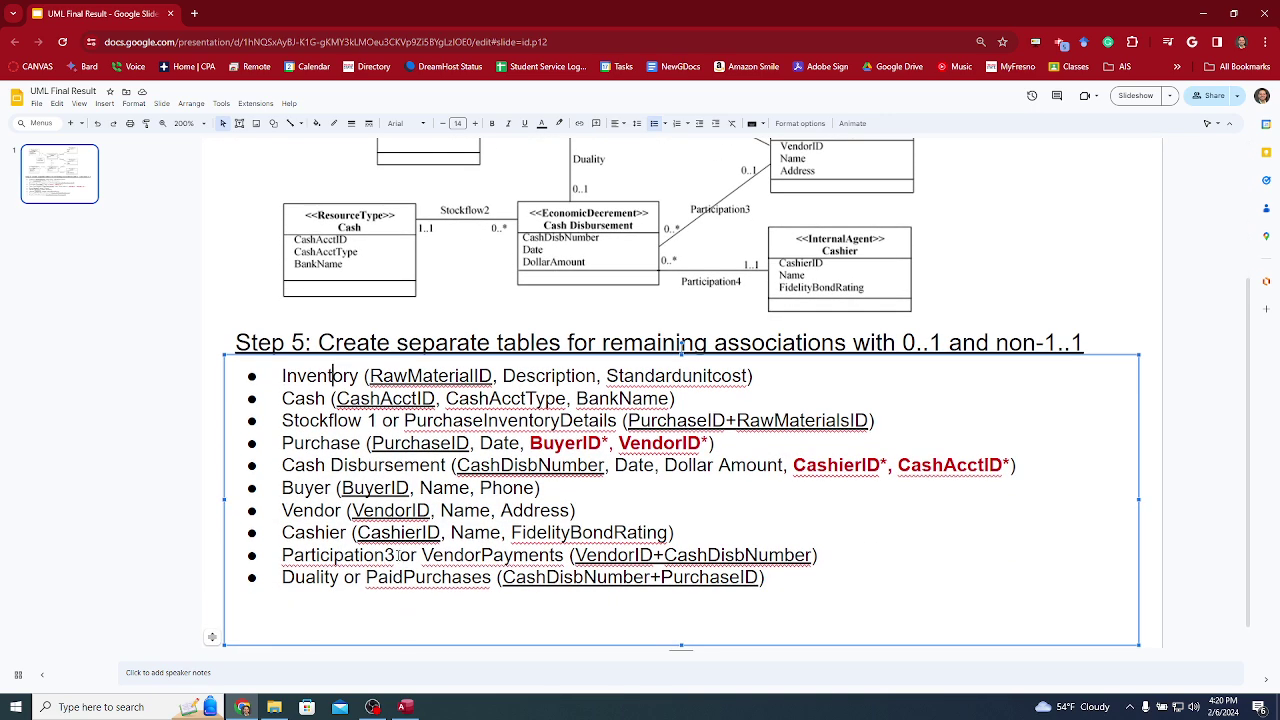
Step: Point out the Stockflow 1 and Participation3 tables and the VendorPayments alternative name
left_click(386, 422)
scroll(403, 423, "up", 2)
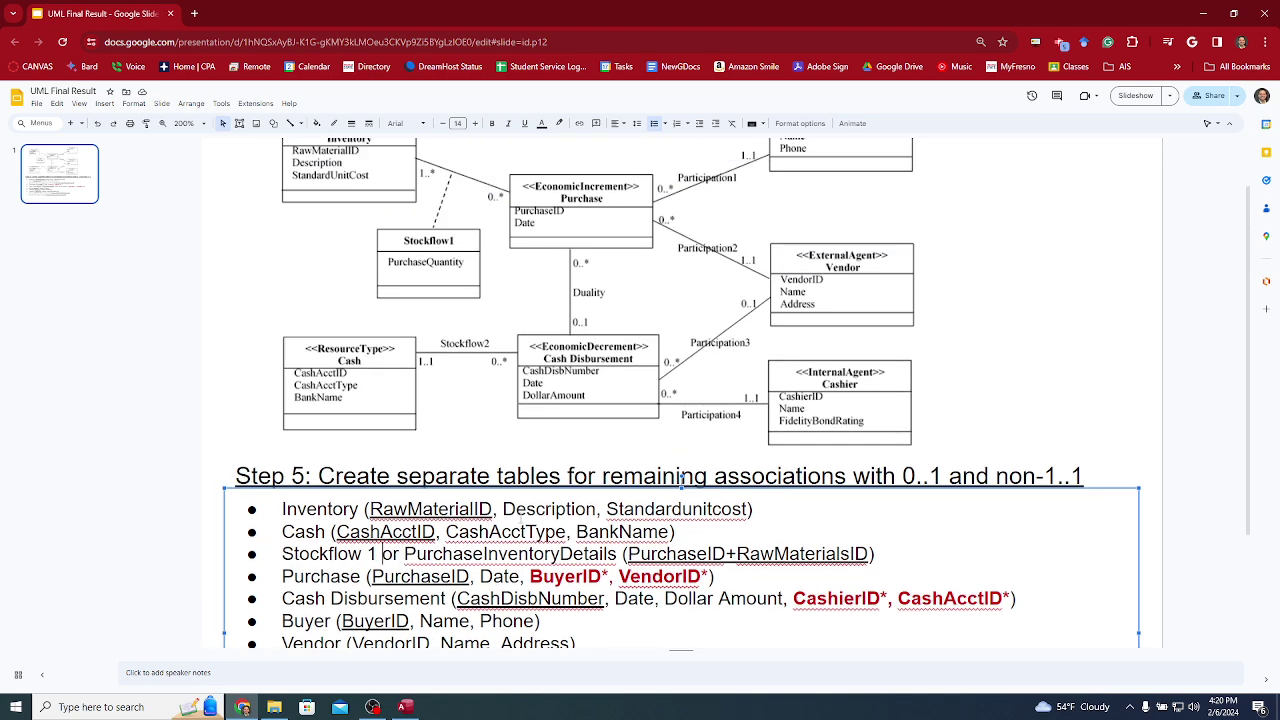
scroll(403, 300, "up", 1)
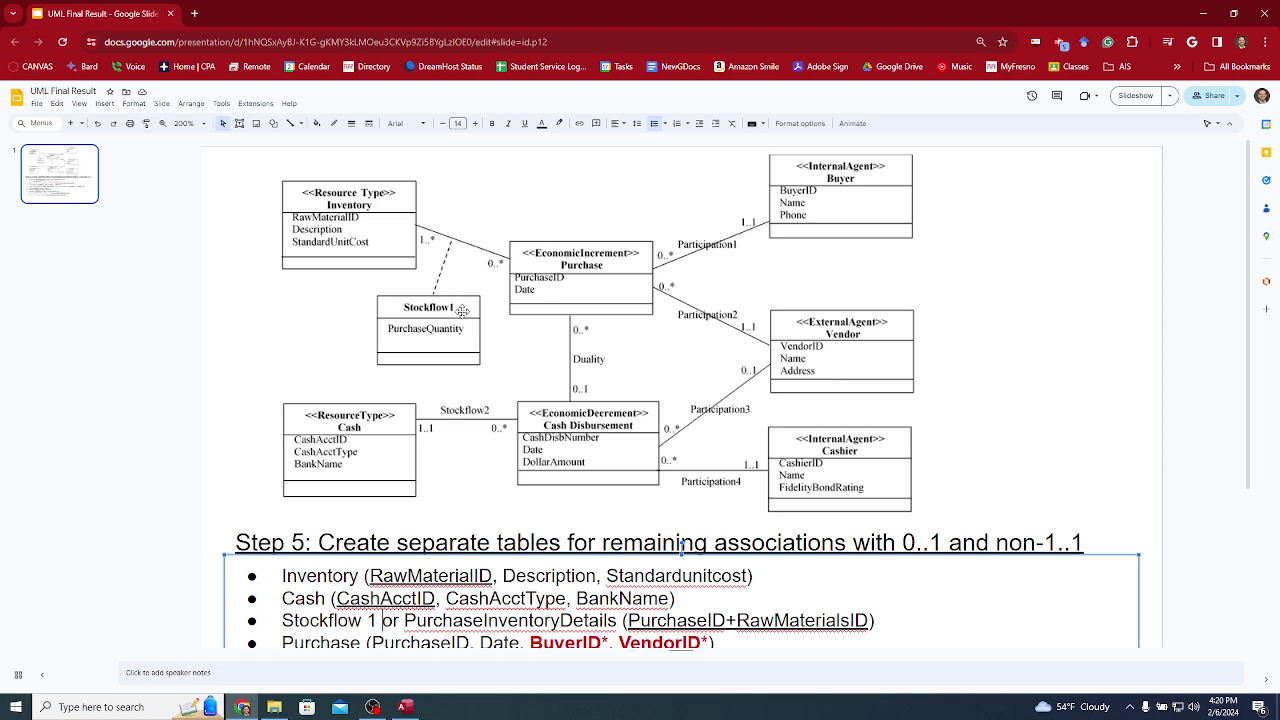
scroll(462, 311, "down", 2)
scroll(452, 360, "down", 2)
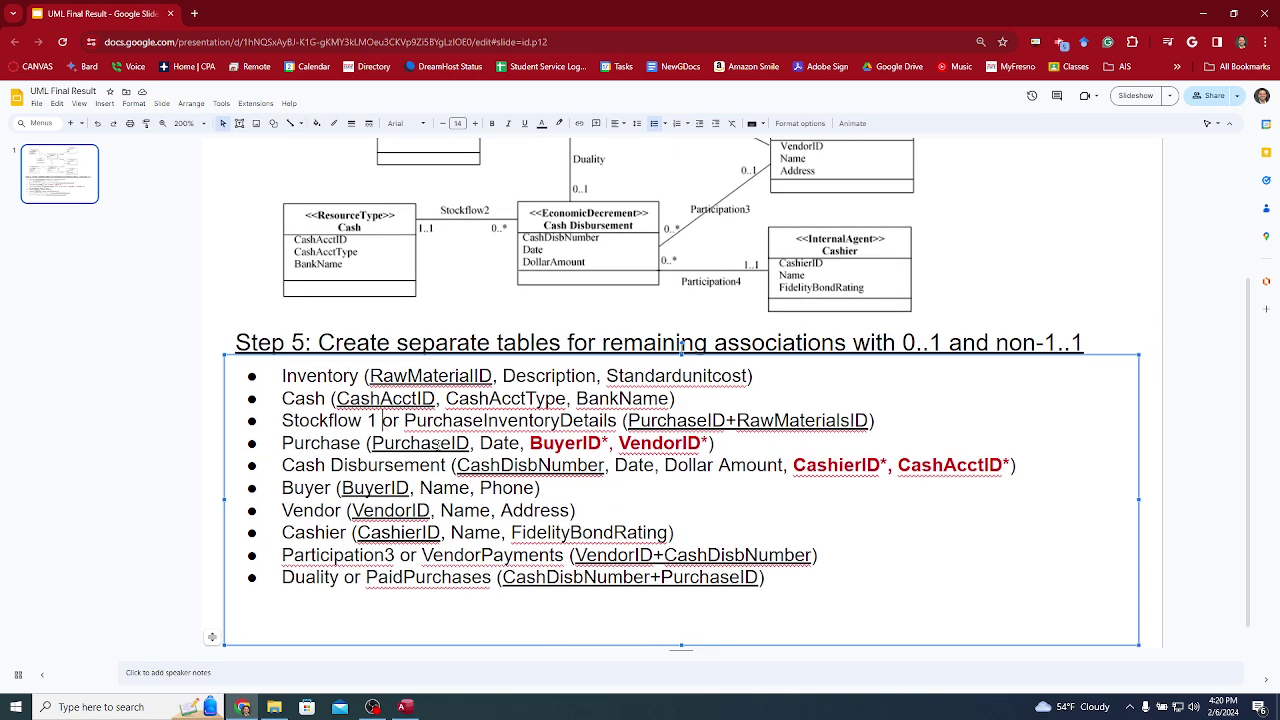
left_click(395, 555)
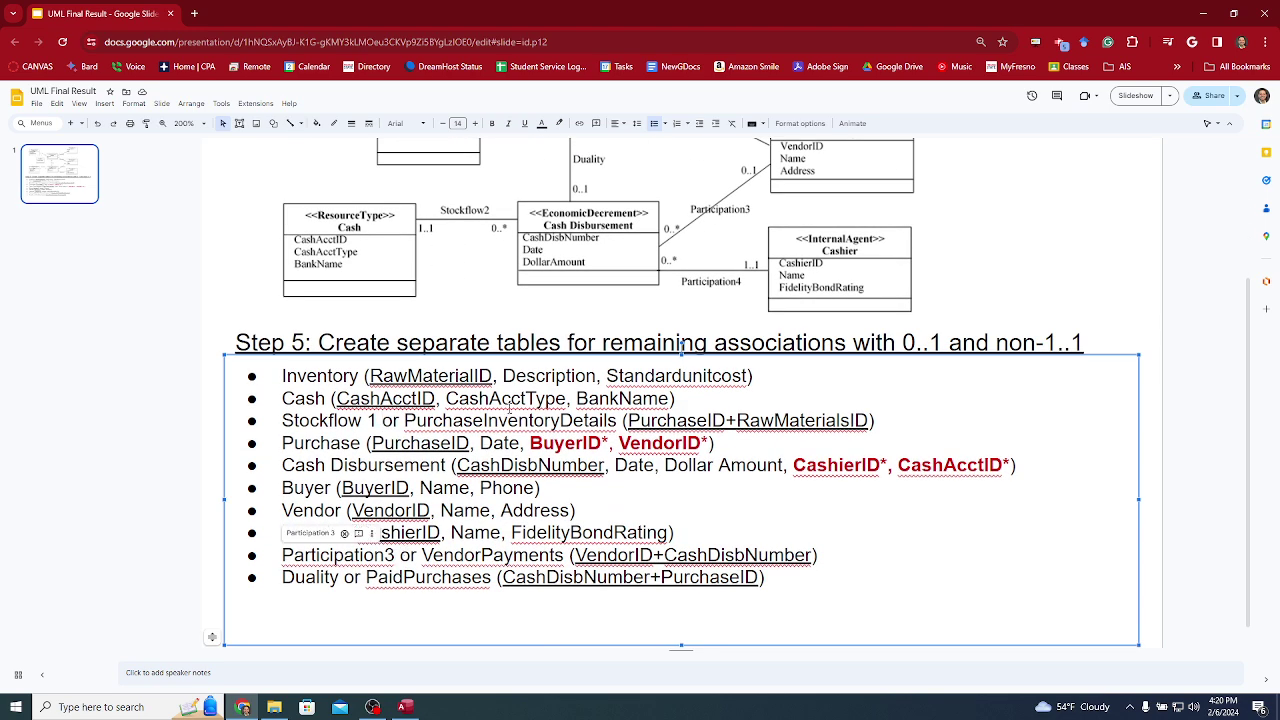
left_click(494, 555)
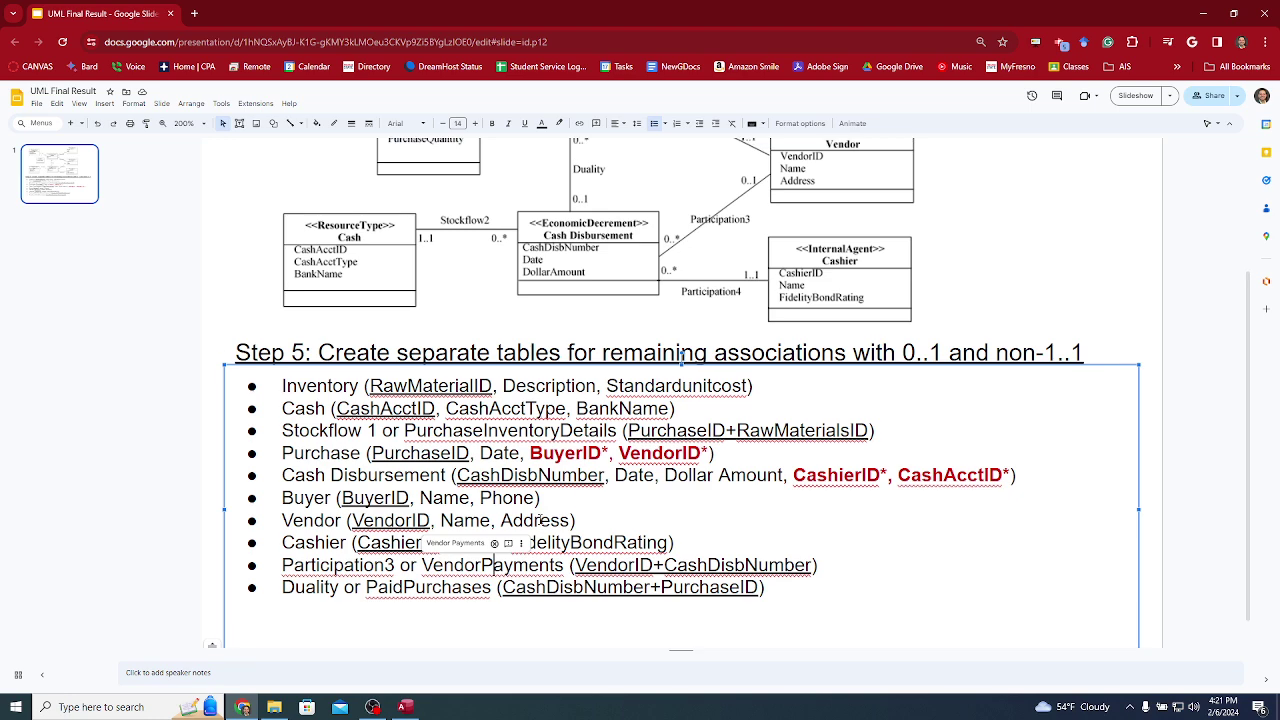
scroll(540, 520, "up", 2)
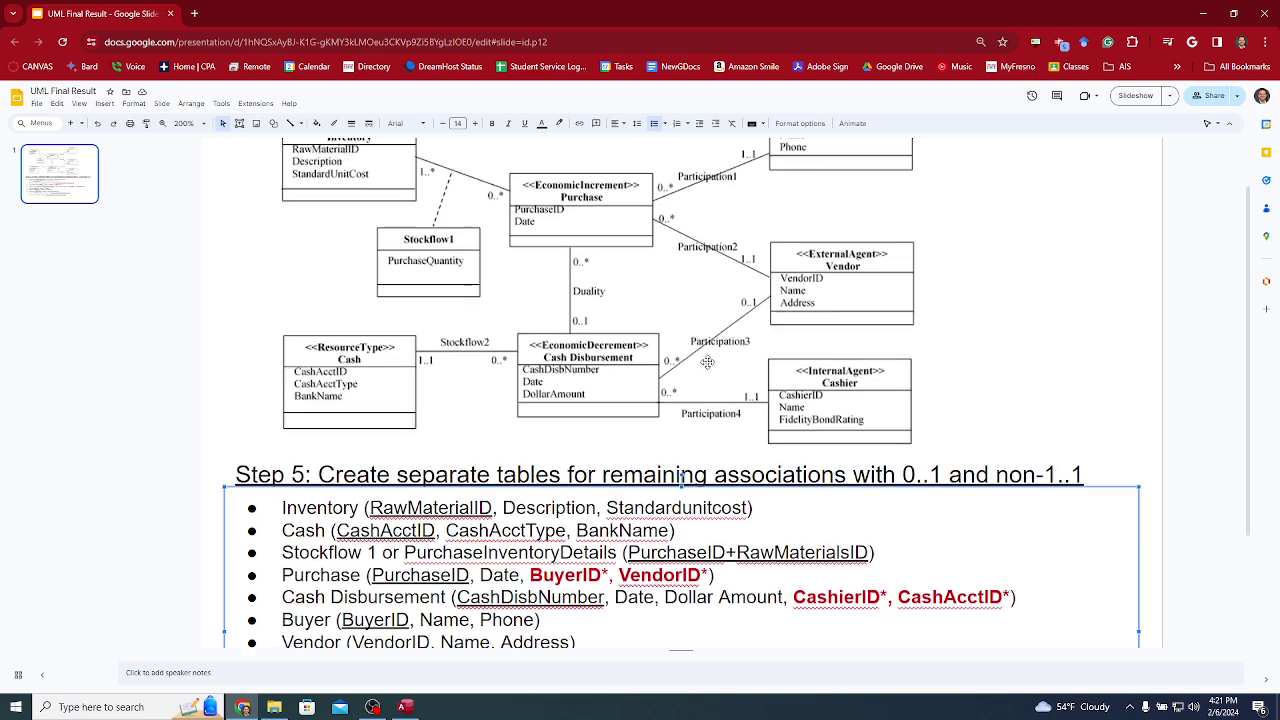
scroll(347, 557, "down", 2)
left_click(347, 557)
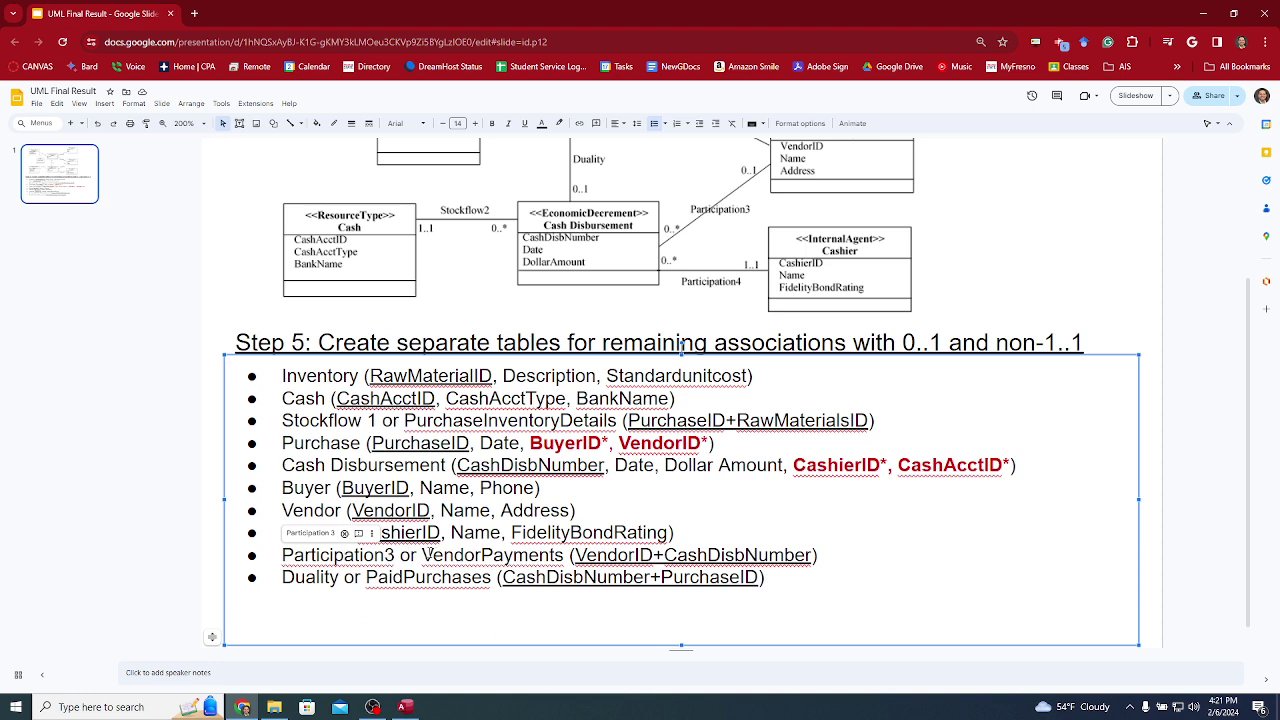
left_click_drag(433, 555, 563, 555)
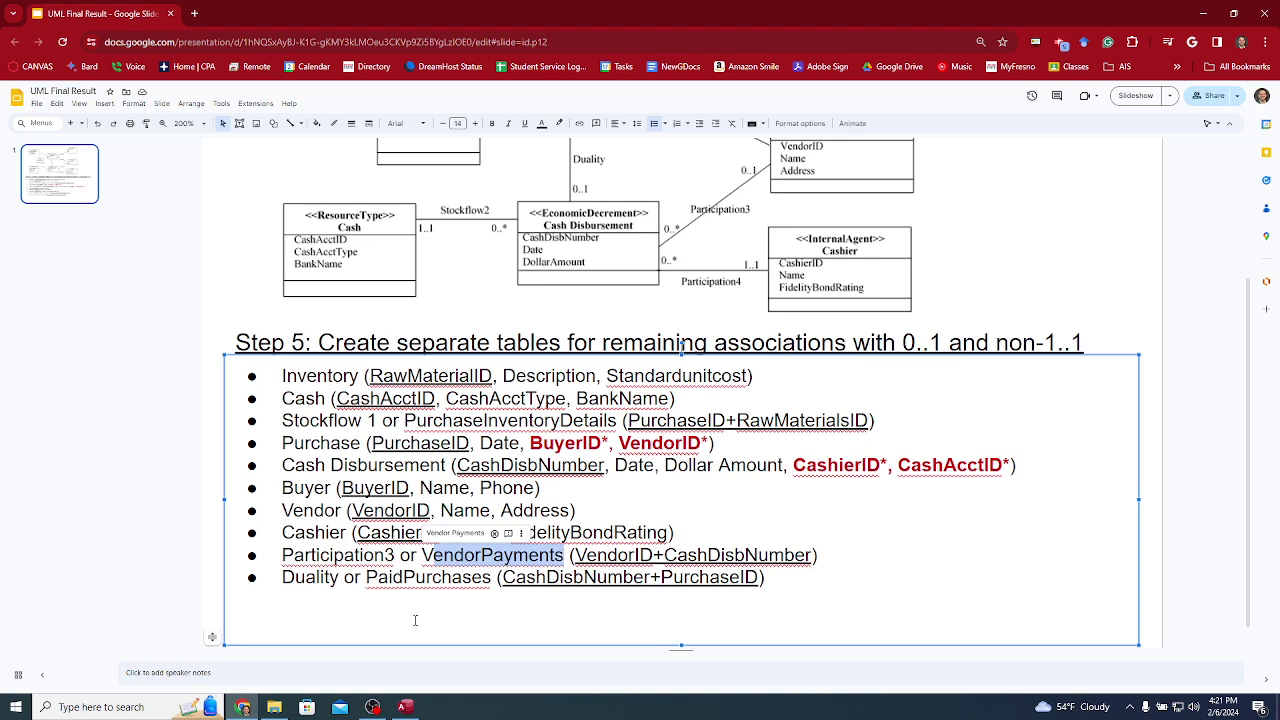
left_click(330, 576)
Step: Highlight Duality, PaidPurchases, and Purchase's BuyerID and VendorID foreign keys
scroll(330, 576, "up", 3)
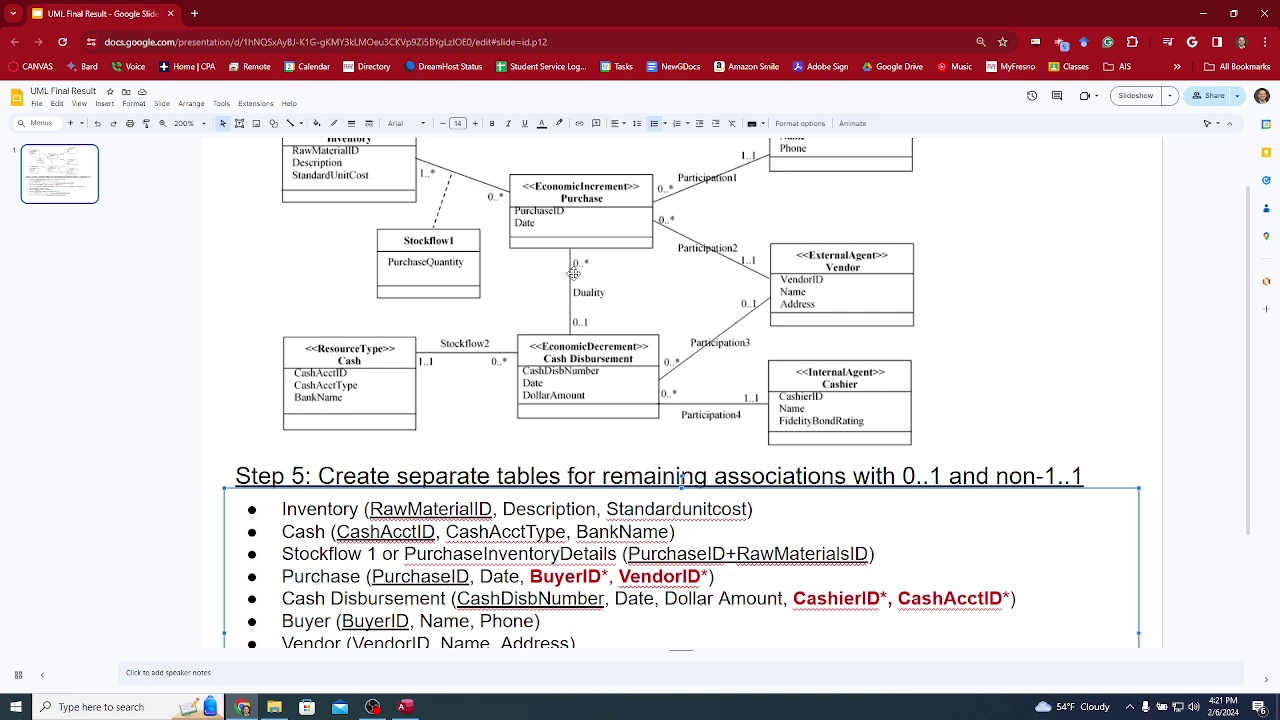
scroll(573, 273, "down", 3)
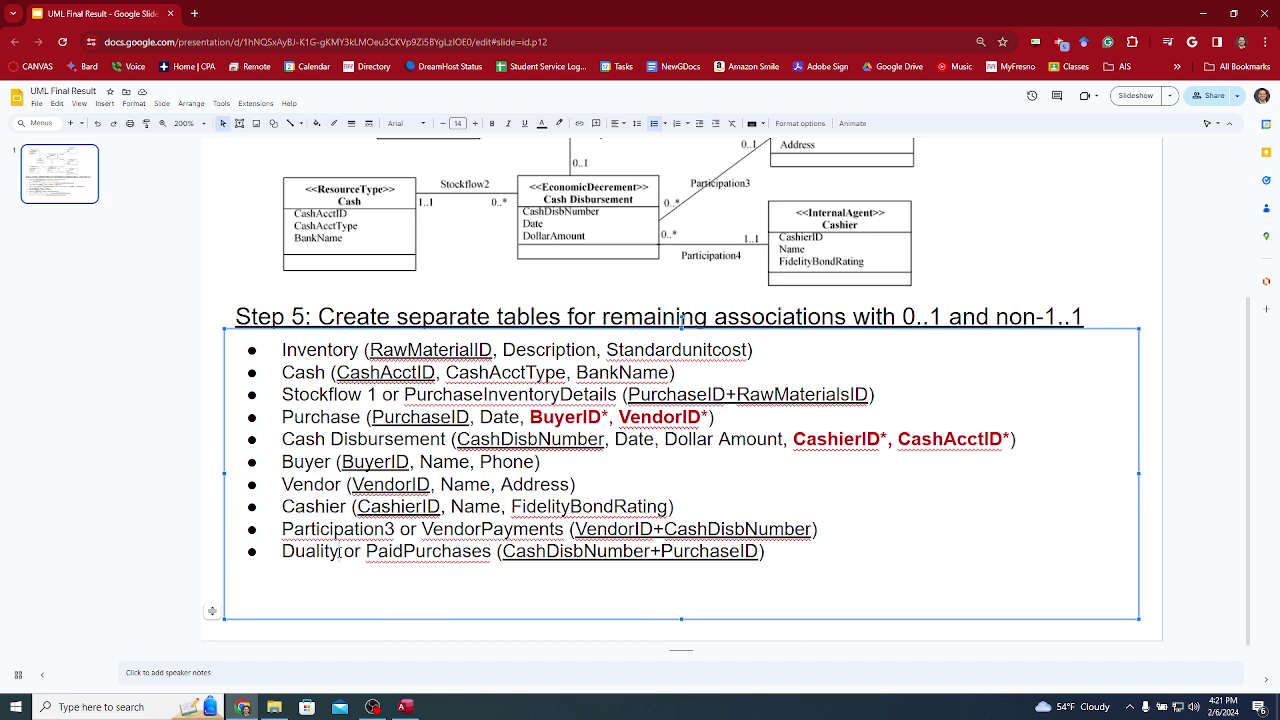
left_click_drag(340, 551, 282, 551)
left_click_drag(366, 551, 491, 551)
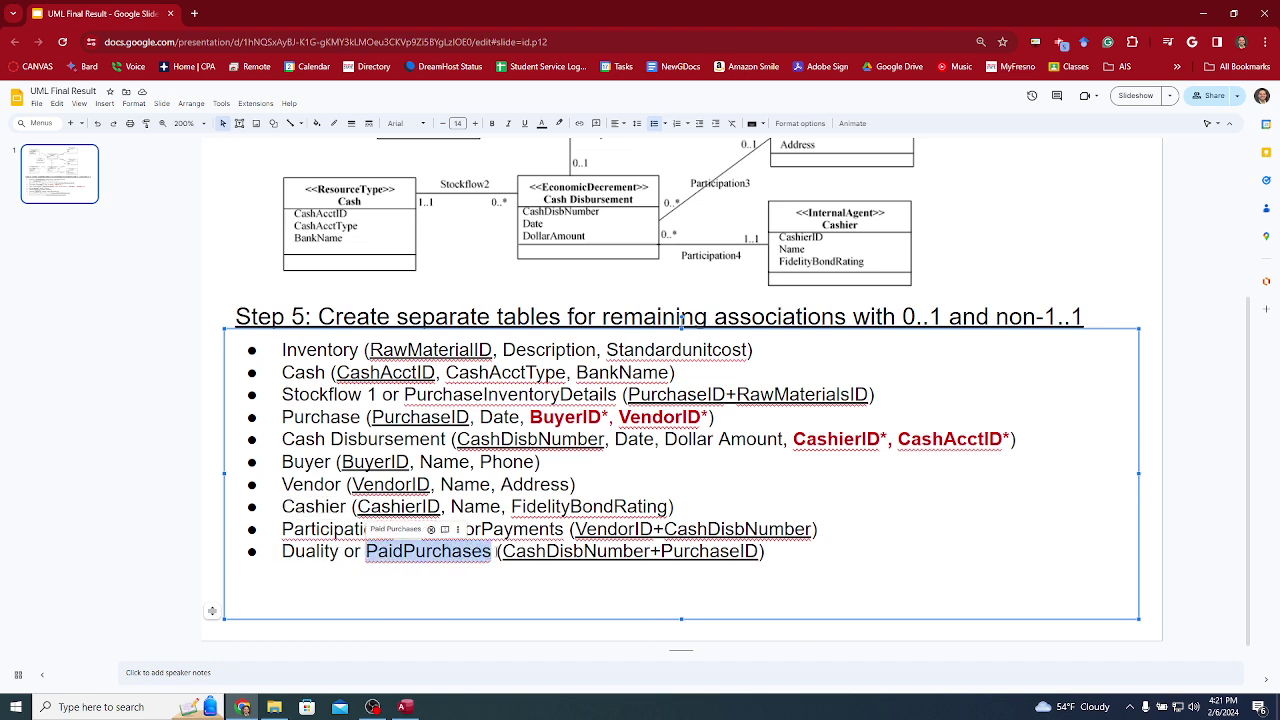
scroll(681, 318, "up", 1)
scroll(600, 420, "down", 2)
scroll(506, 520, "up", 1)
left_click_drag(526, 417, 724, 417)
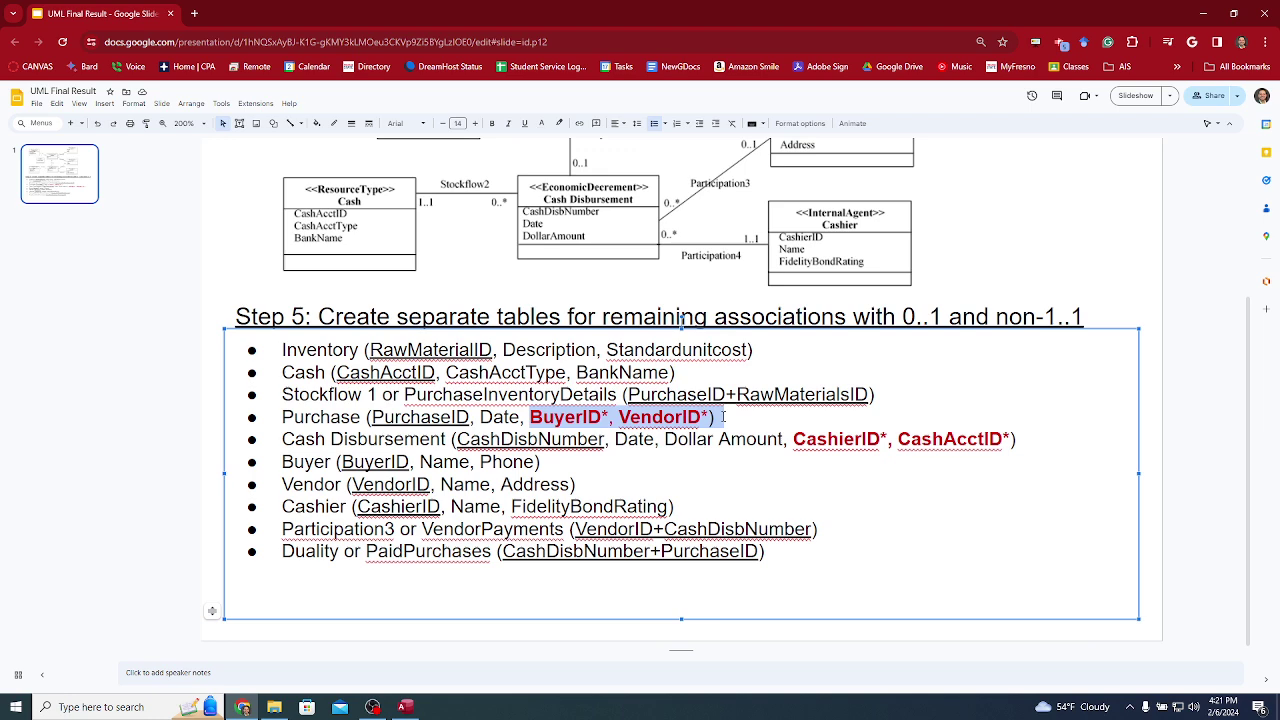
Step: Review the slide one last time, then switch to Microsoft Access's New page
scroll(724, 417, "up", 1)
scroll(722, 418, "down", 1)
scroll(885, 232, "up", 5)
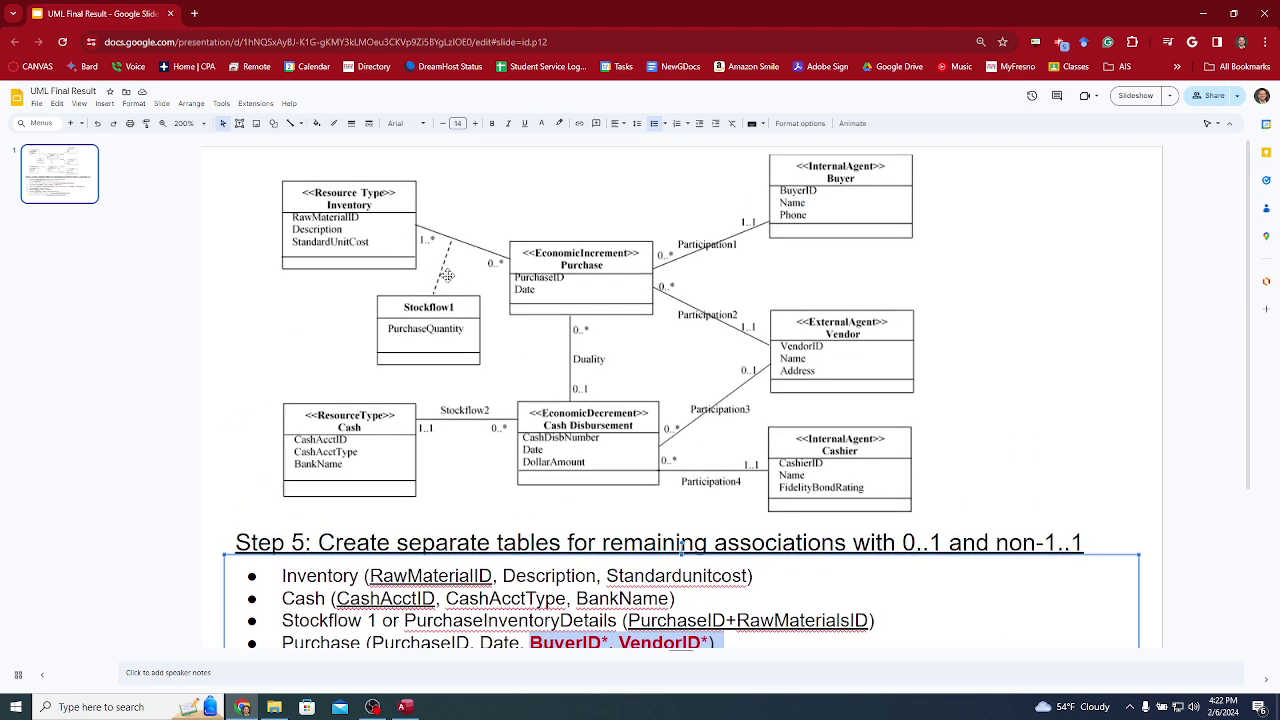
scroll(682, 490, "down", 1)
scroll(708, 341, "up", 1)
scroll(629, 285, "down", 5)
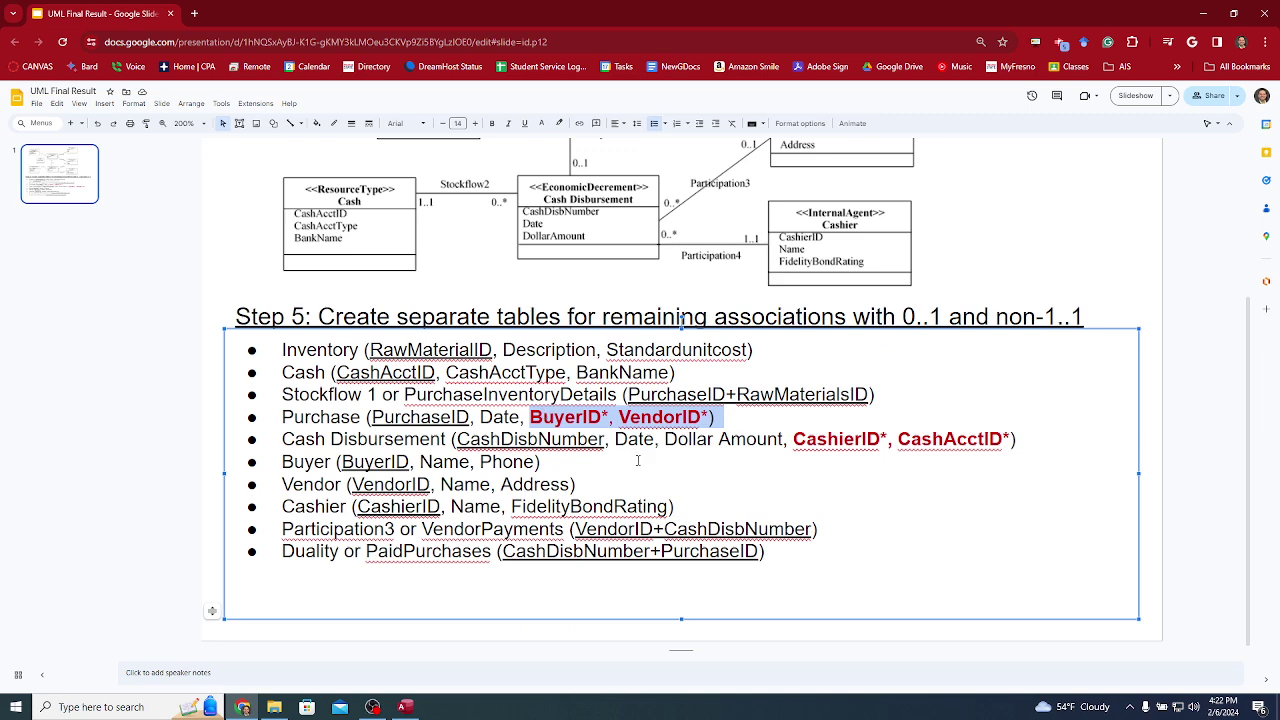
scroll(637, 460, "up", 5)
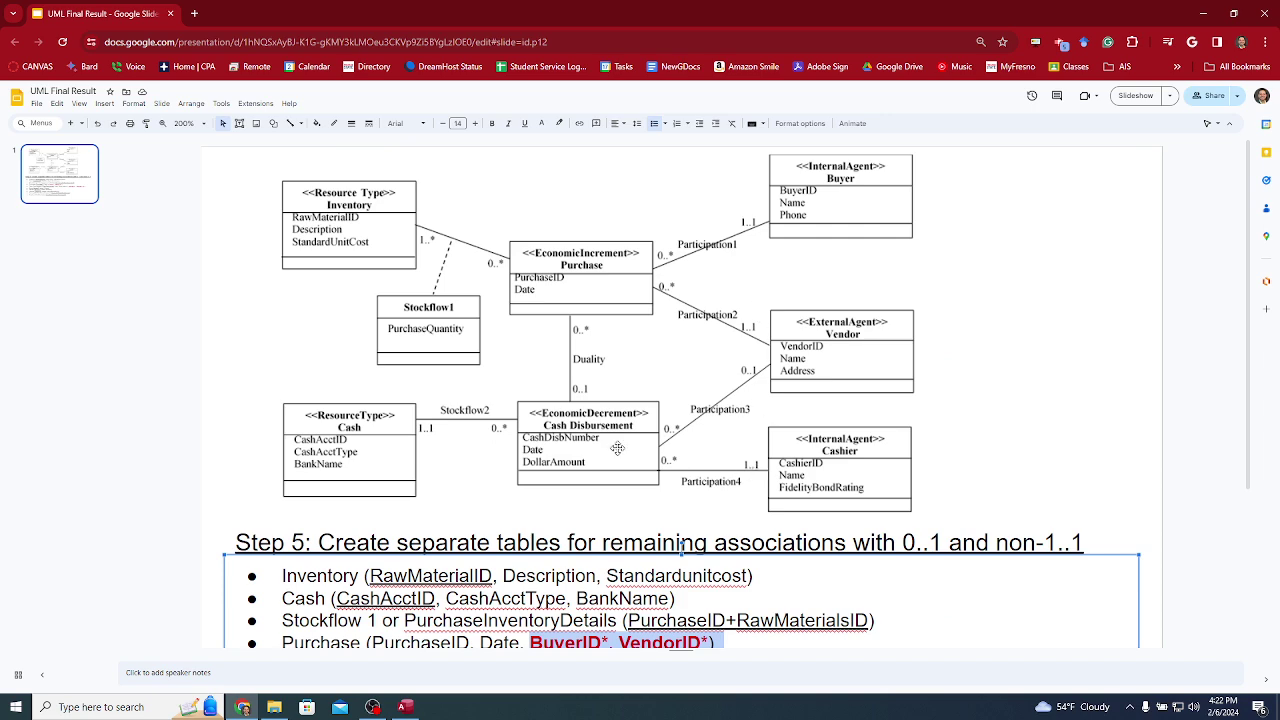
scroll(439, 410, "down", 3)
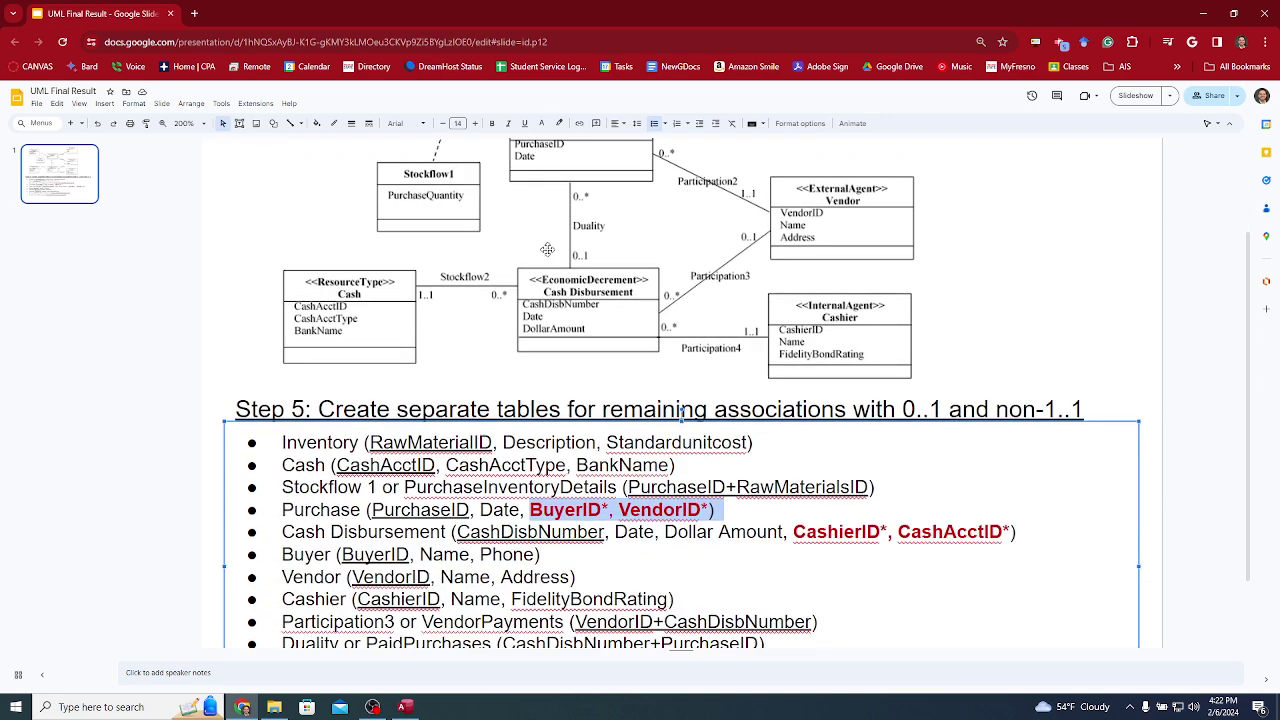
scroll(562, 235, "up", 1)
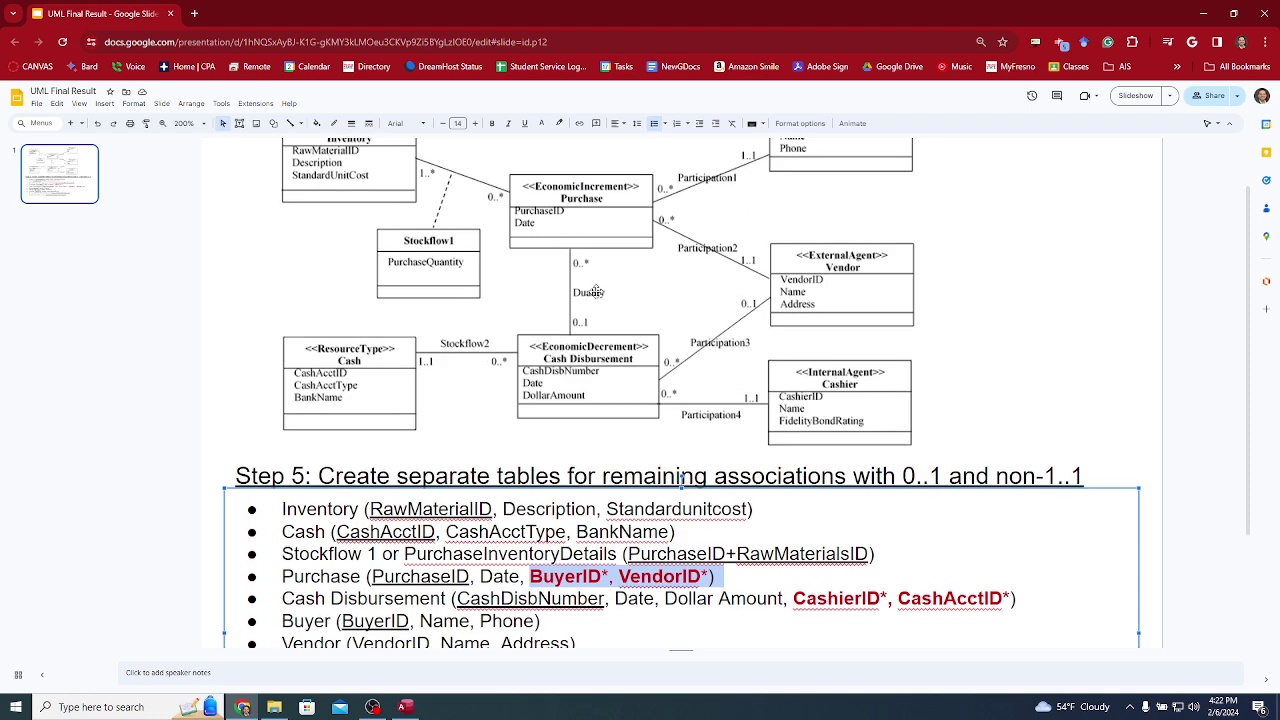
scroll(212, 611, "down", 3)
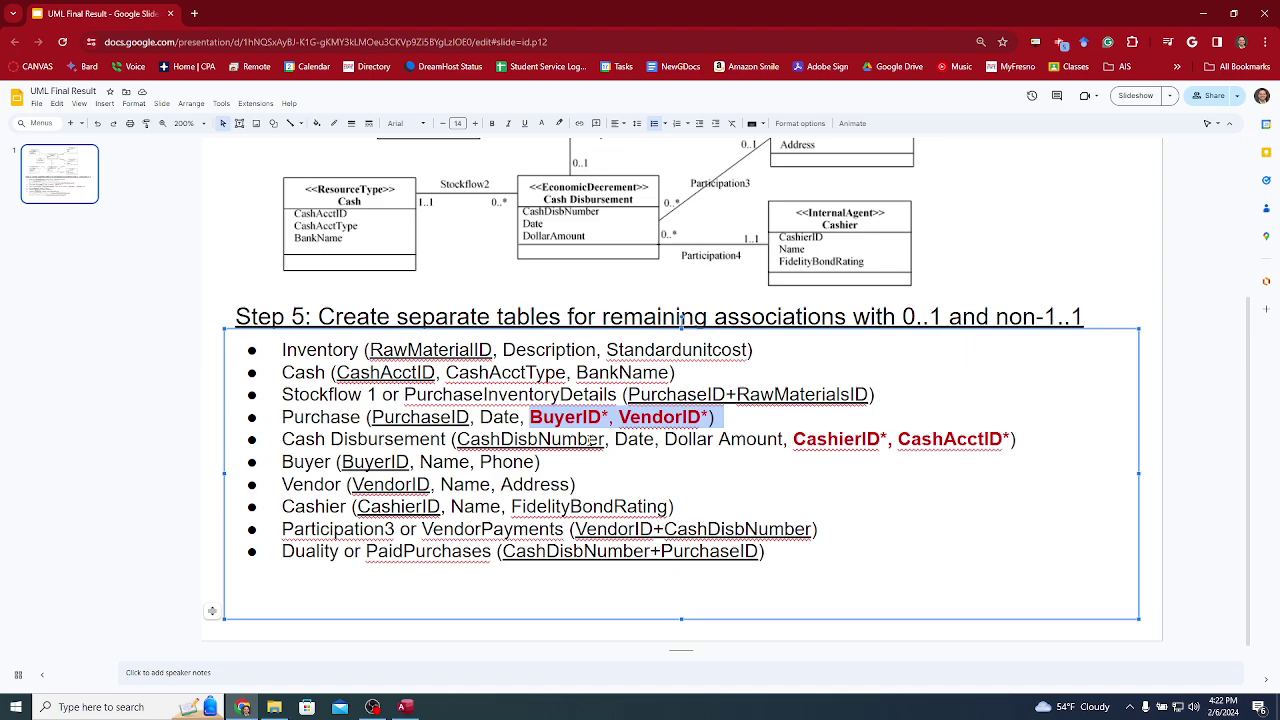
key("alt+Tab")
key("alt+Tab")
key("alt+Tab")
key("alt+Tab")
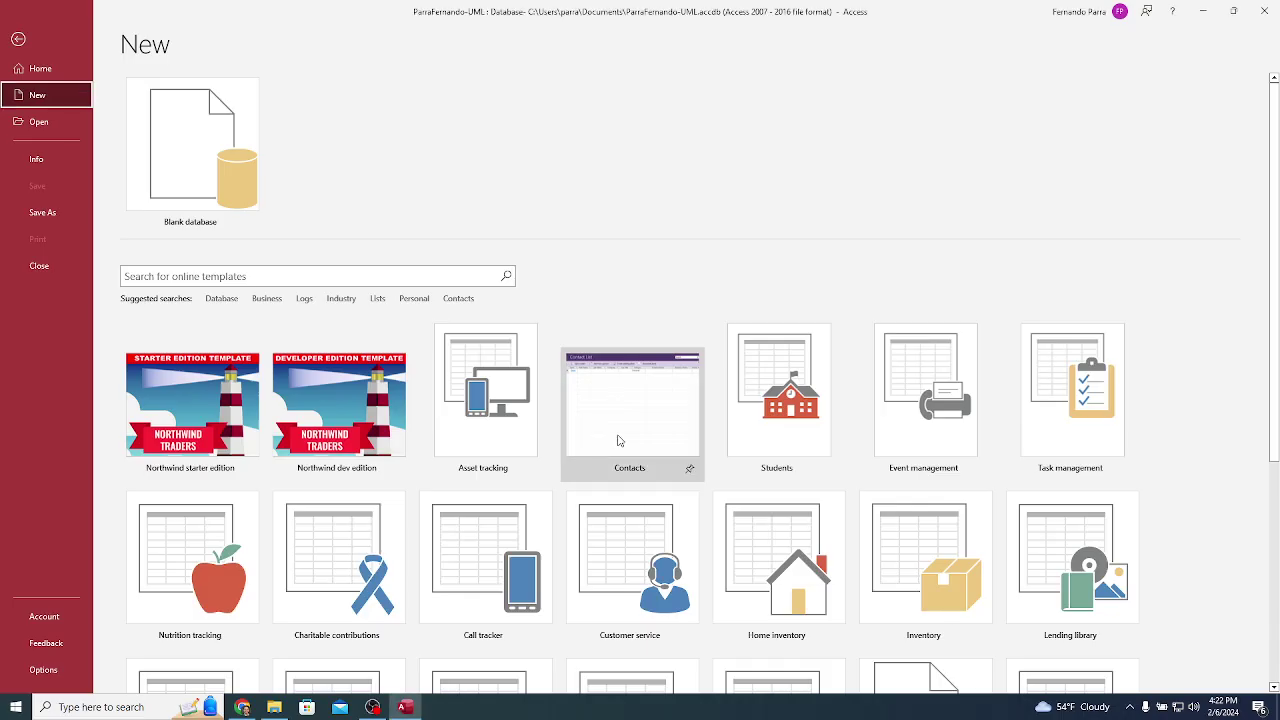
Step: Create a blank database named with the author's name followed by '-UML Database'
left_click(212, 130)
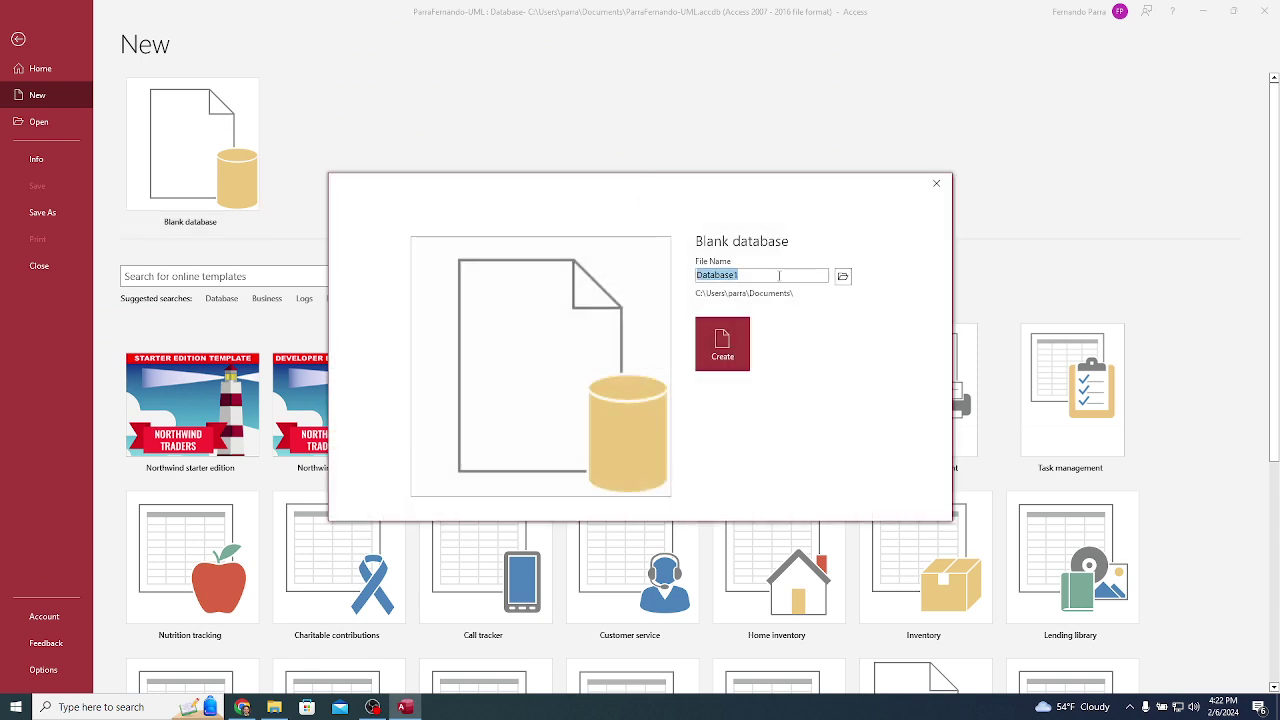
type("ParraFernando-UML Database")
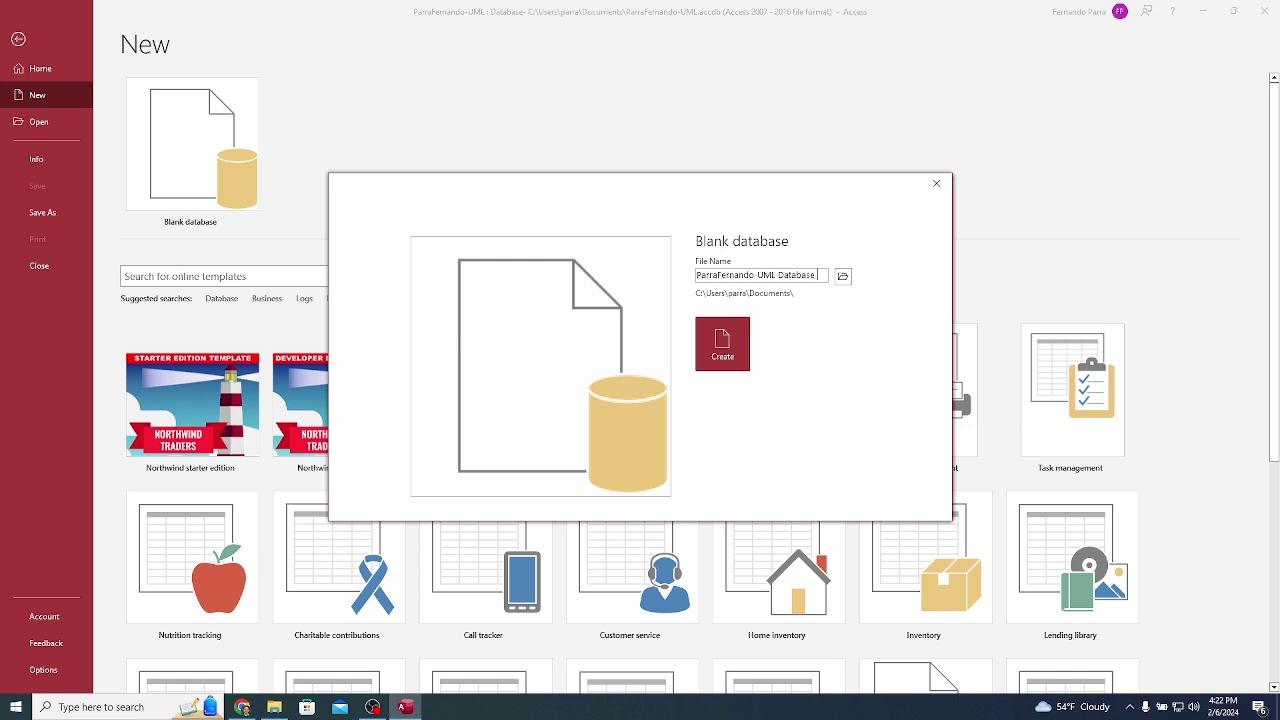
key("Return")
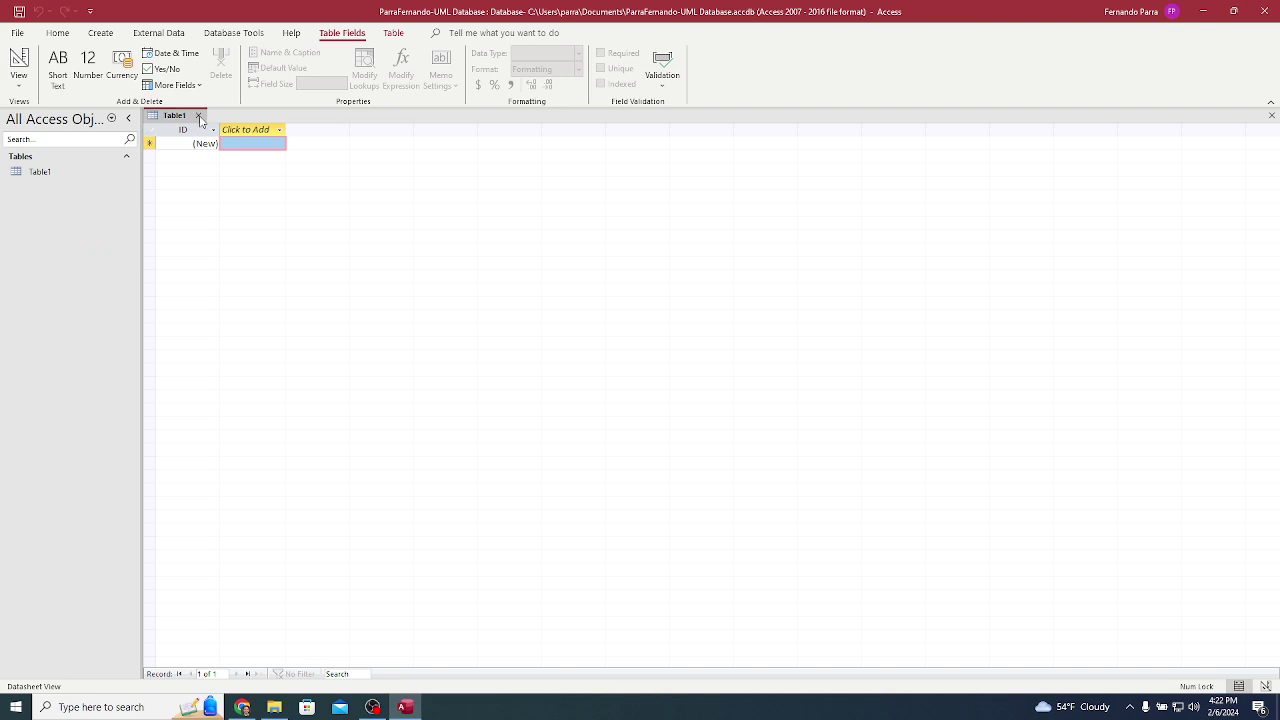
Step: Discard Table1 and start a design-view table with RawMaterialID as a Short Text field
left_click(198, 116)
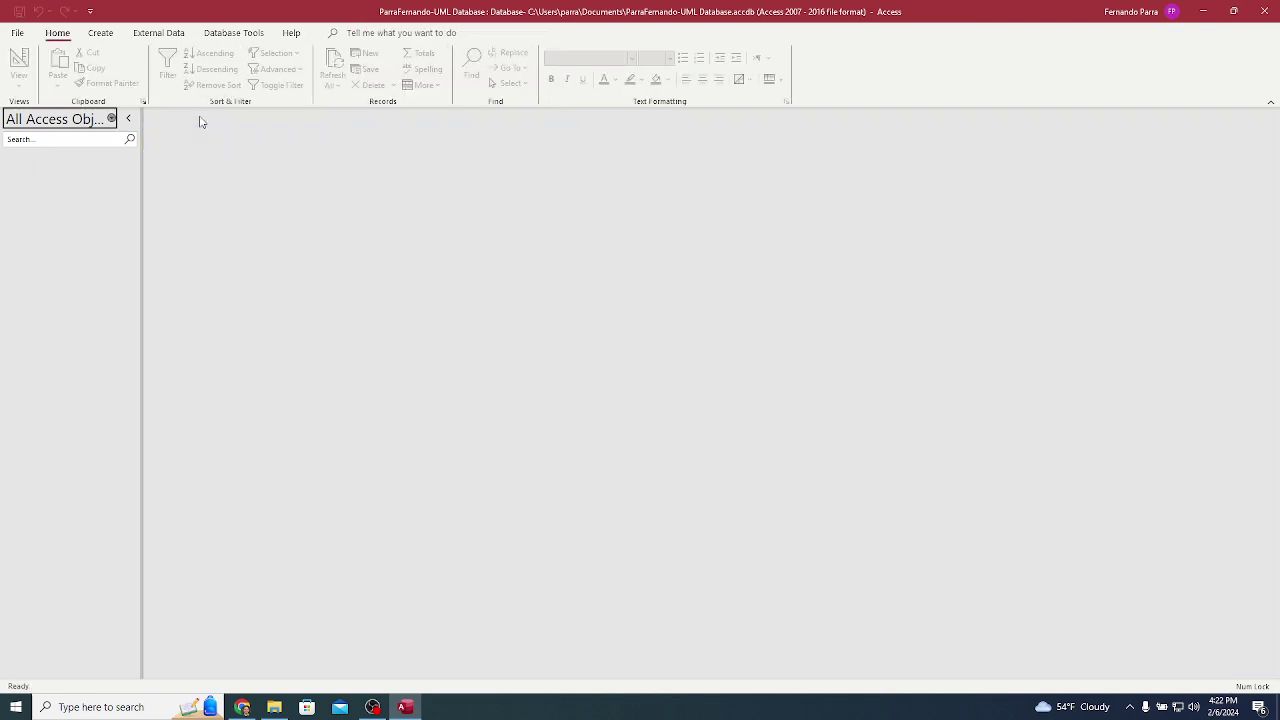
left_click(104, 35)
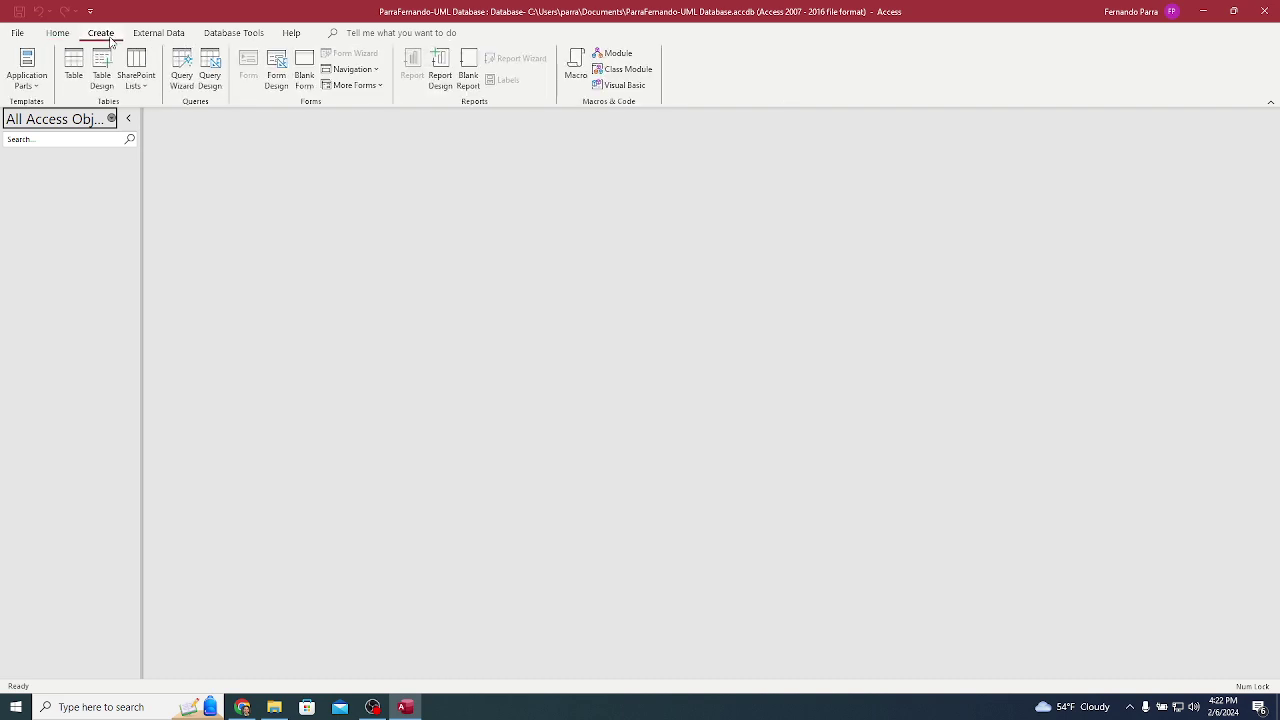
left_click(102, 70)
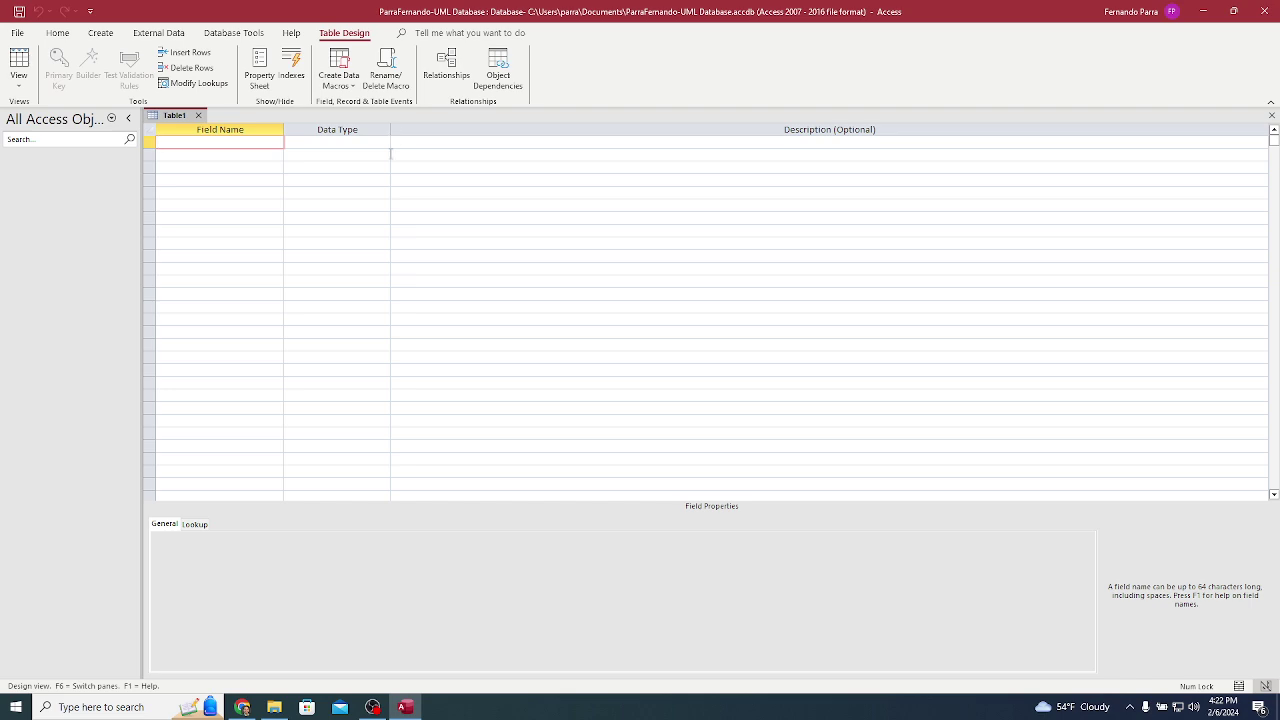
key("alt+Tab")
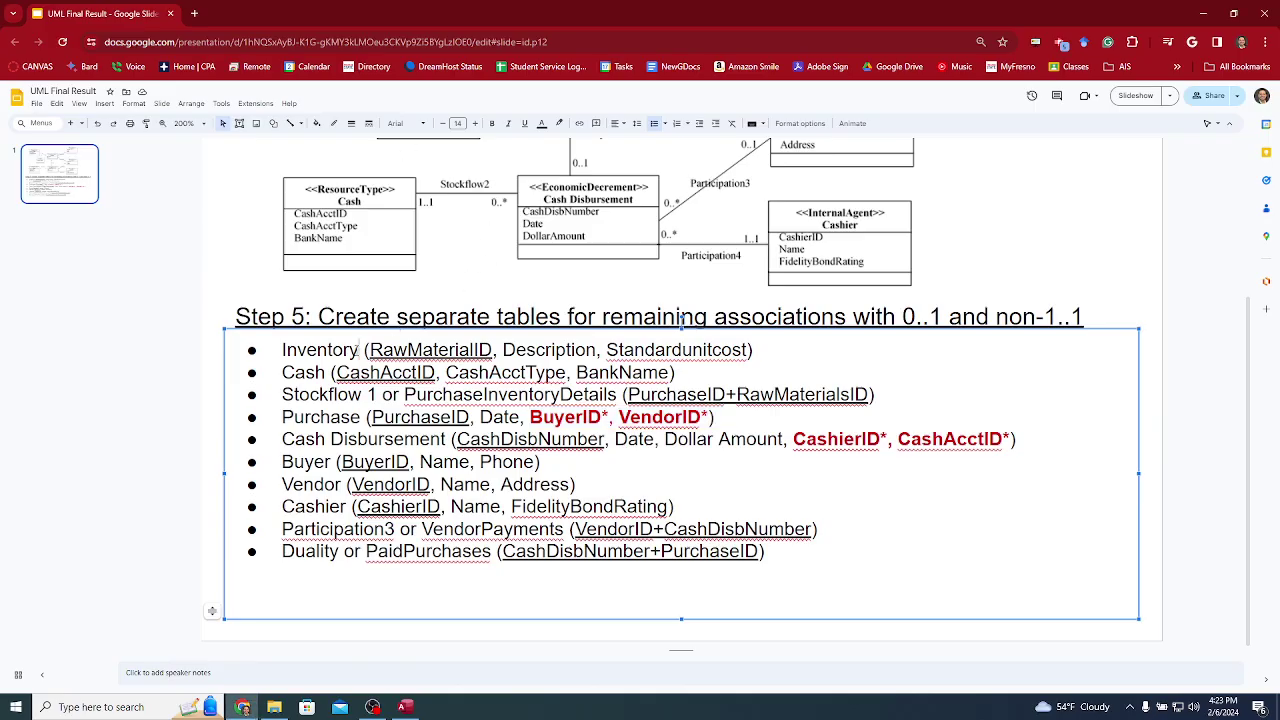
double_click(362, 350)
key("ctrl+c")
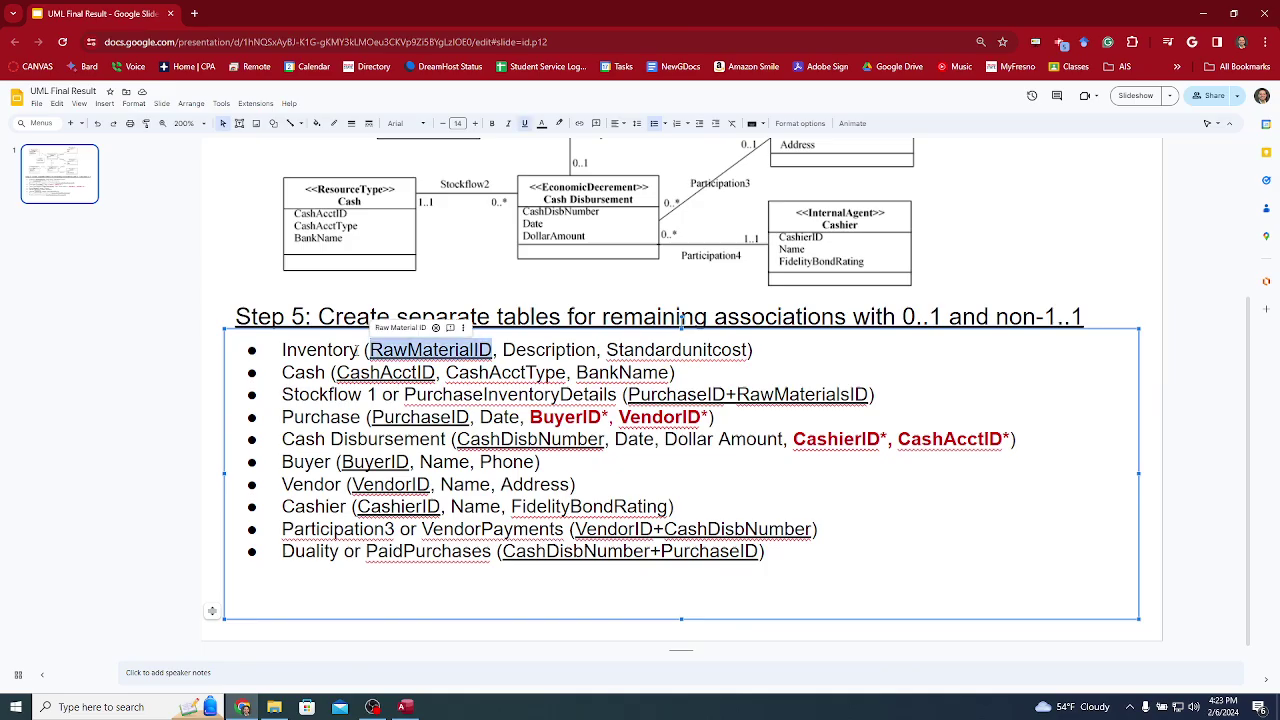
key("alt+Tab")
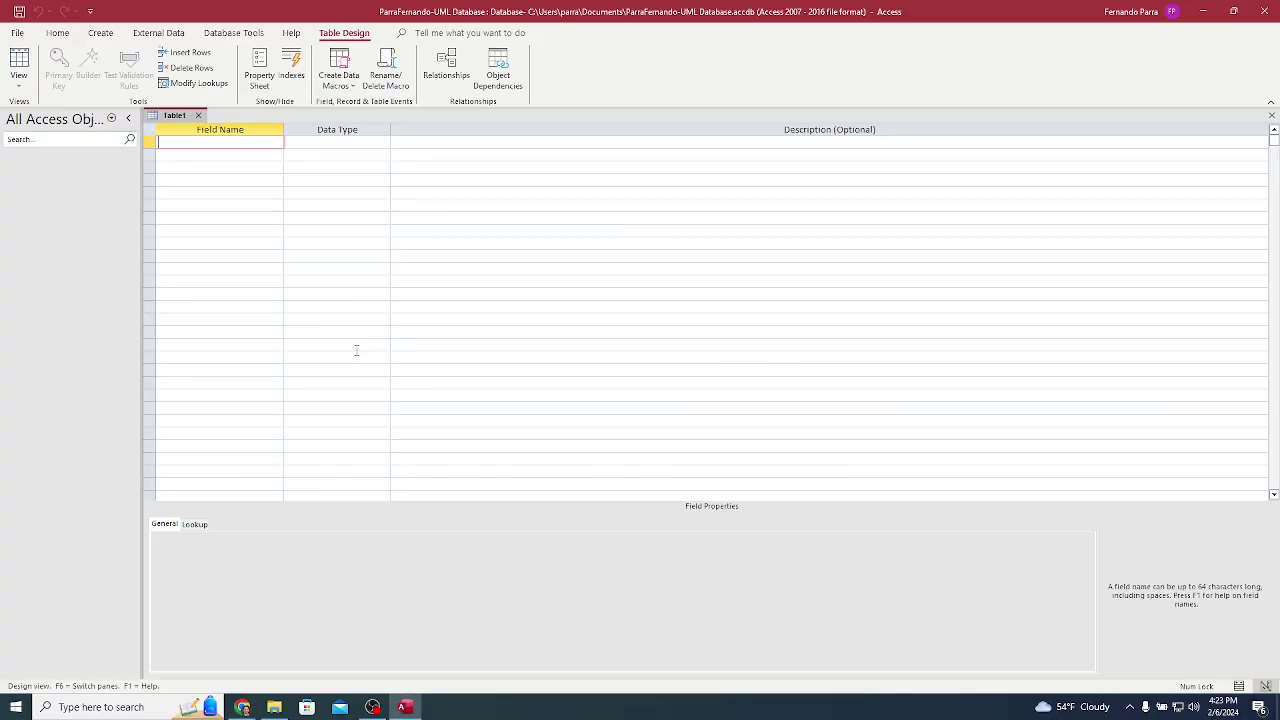
key("ctrl+v")
key("Tab")
key("Tab")
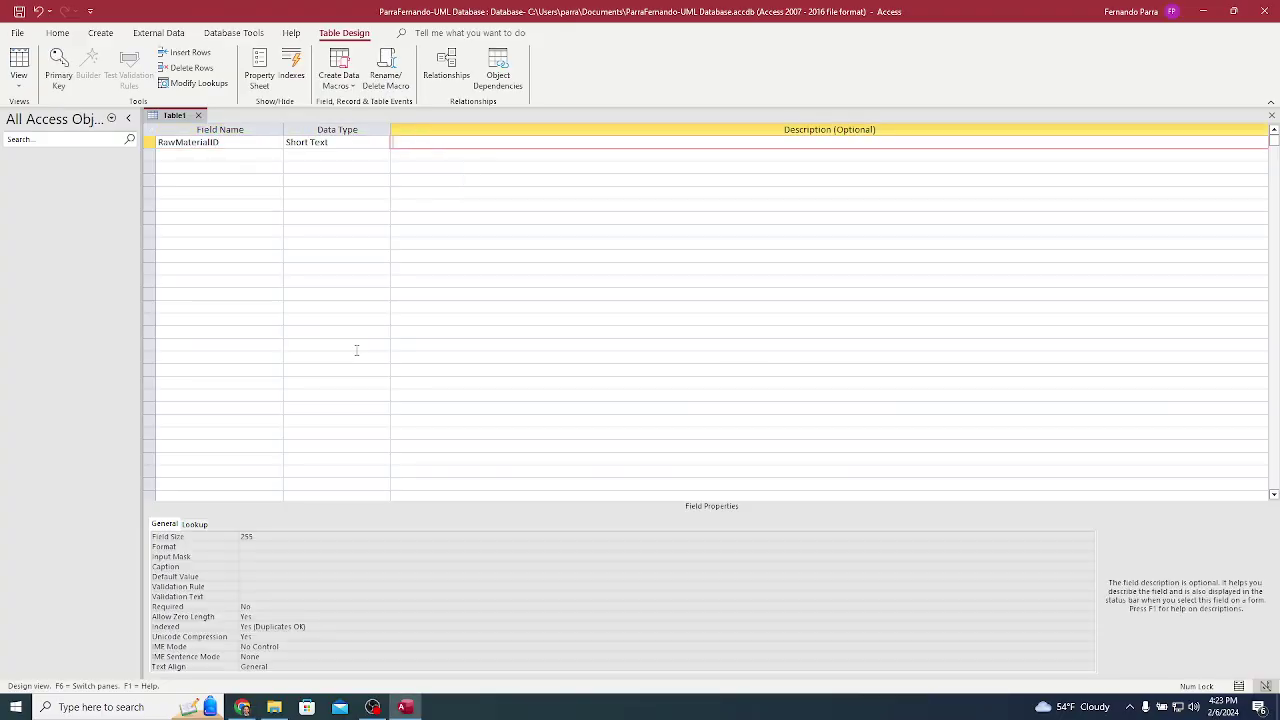
Step: Add Description as the second field, copied from the schema slide
key("Tab")
key("alt+Tab")
key("ctrl+shift+Right")
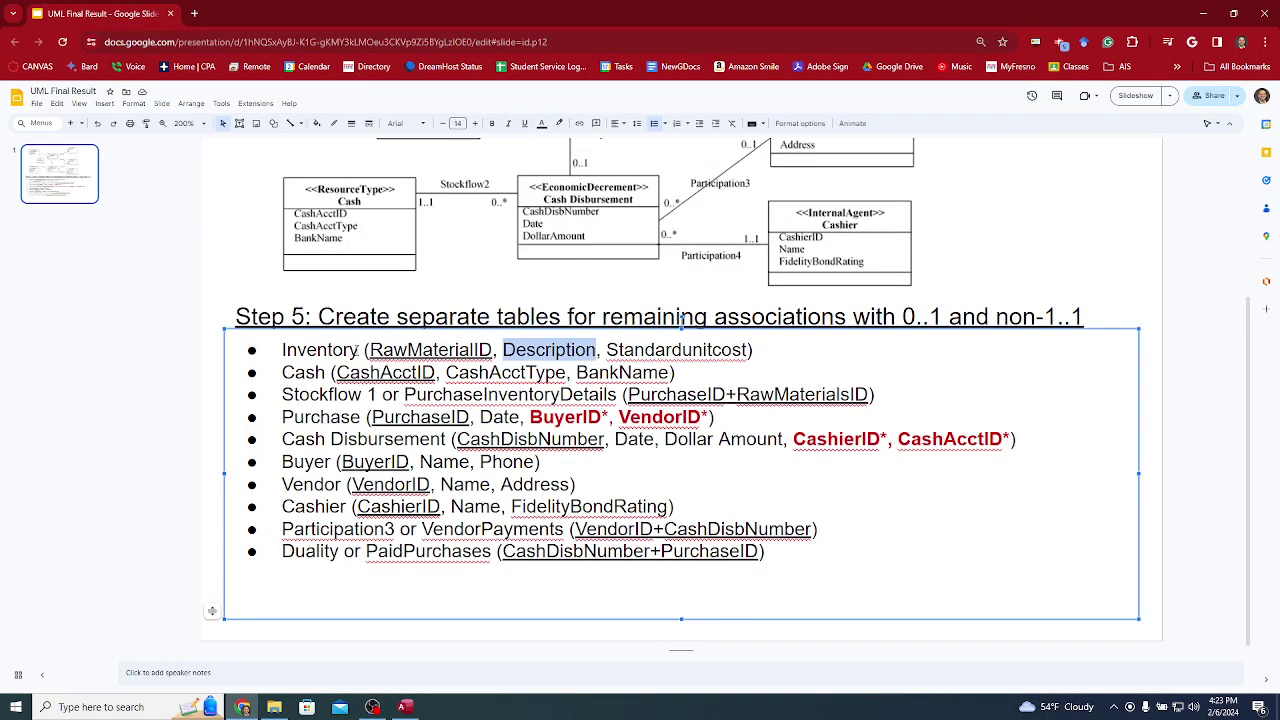
key("ctrl+c")
key("alt+Tab")
key("ctrl+v")
Step: Add StandardUnitCost as the third field, correcting its capitalisation
key("Tab")
key("Tab")
key("Tab")
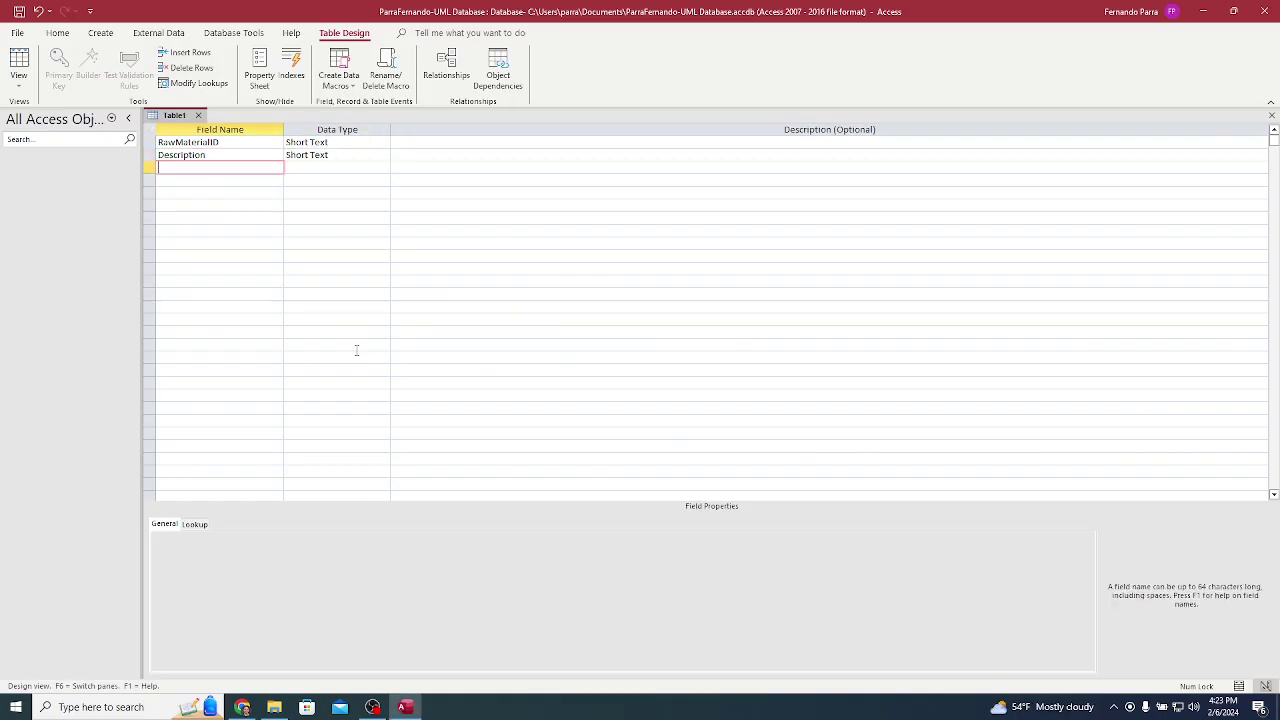
key("alt+Tab")
key("Right")
key("ctrl+Right")
key("ctrl+shift+Right")
key("ctrl+c")
key("alt+Tab")
key("ctrl+v")
key("Left")
key("Left")
key("Left")
key("Left")
key("Delete")
type("C")
key("Left")
key("Left")
key("Left")
key("Left")
key("Left")
key("Delete")
type("U")
key("Tab")
Step: Set StandardUnitCost's data type to Currency
key("shift+Tab")
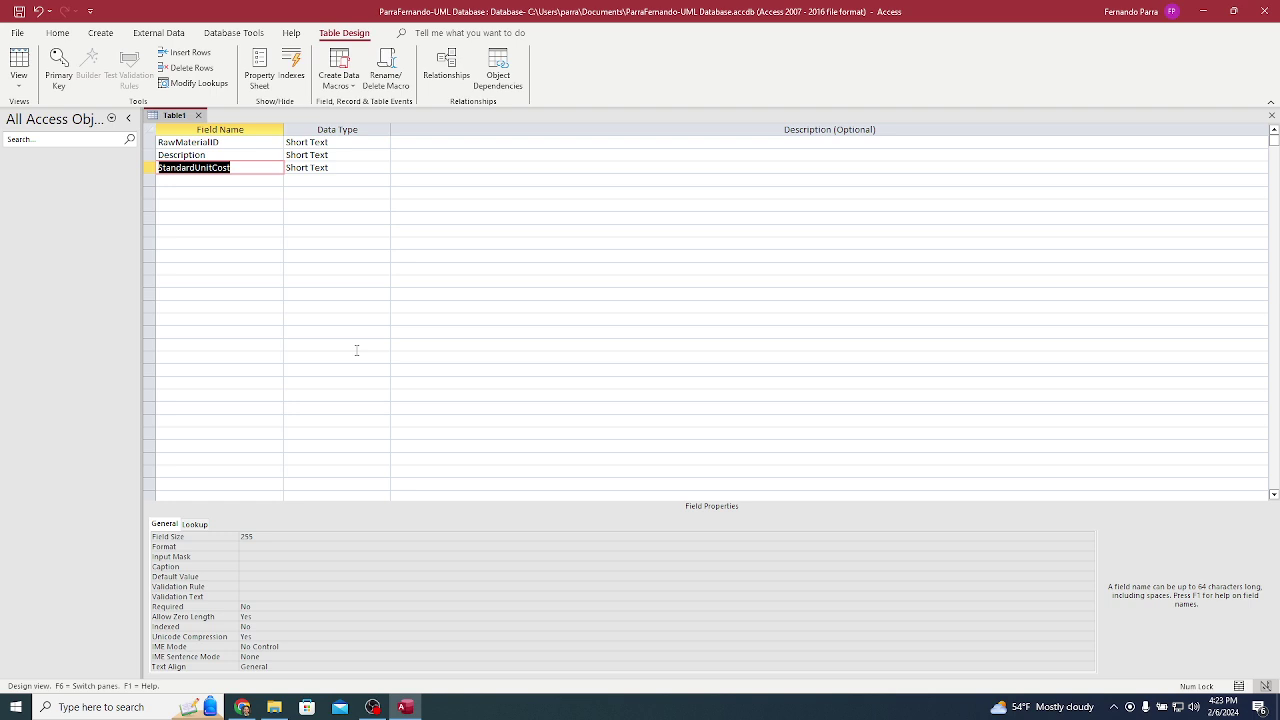
key("Tab")
type("c")
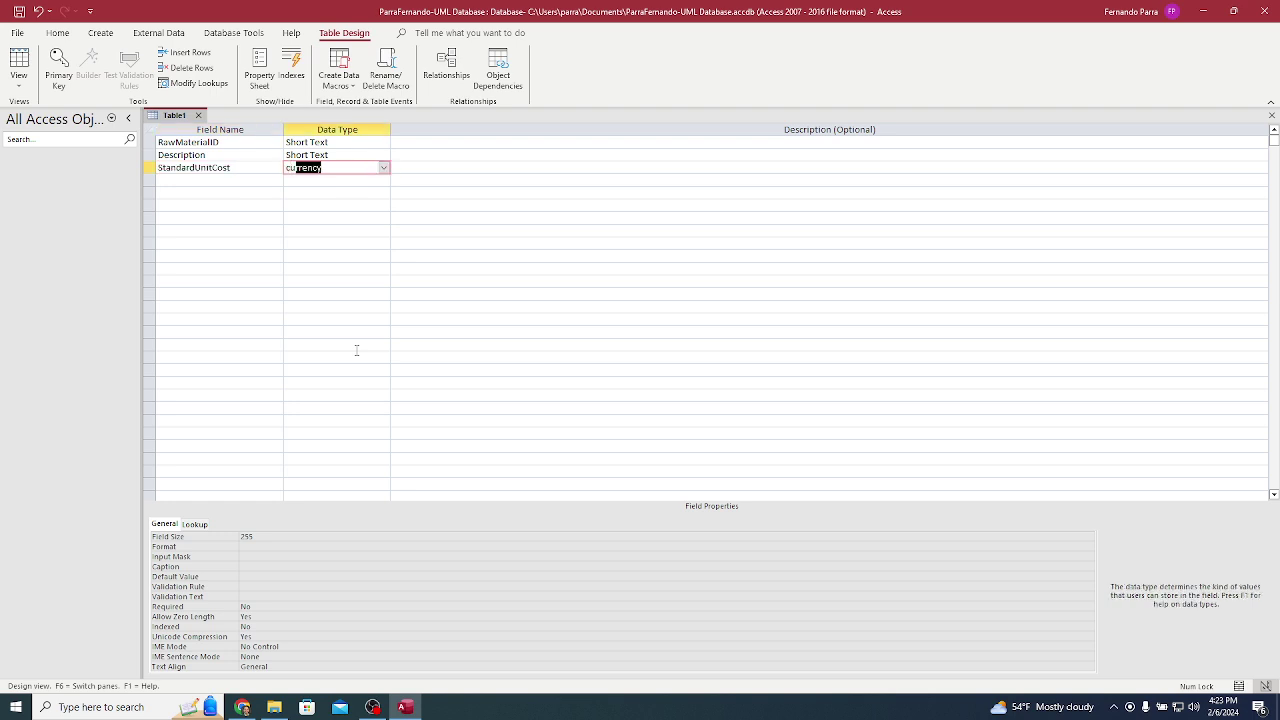
key("Tab")
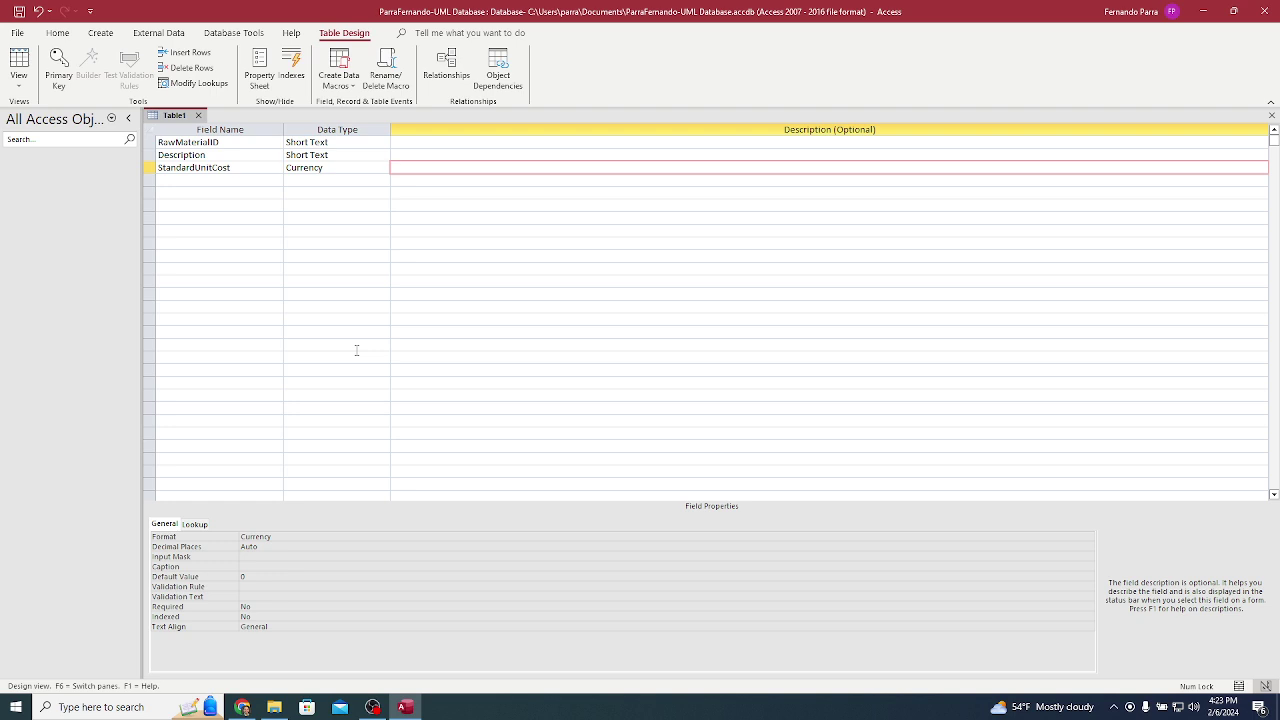
Step: Make RawMaterialID the primary key after confirming it on the slide
left_click(200, 152)
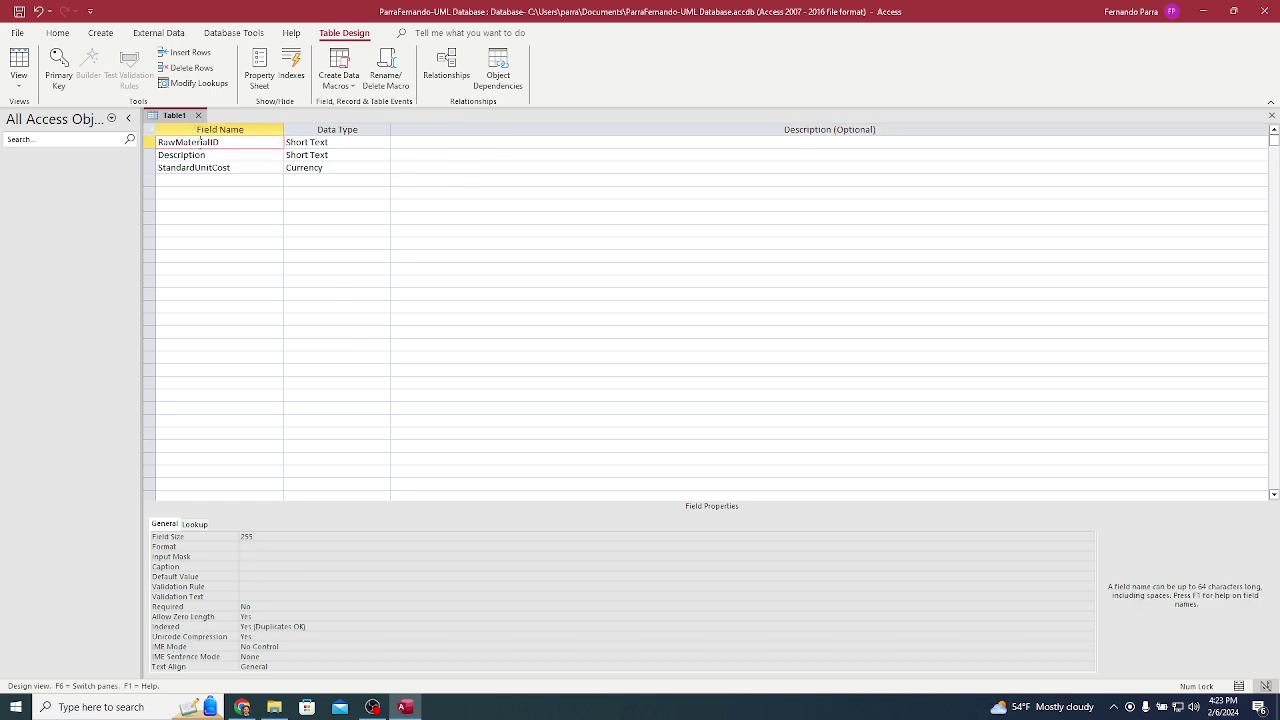
key("alt+Tab")
double_click(400, 349)
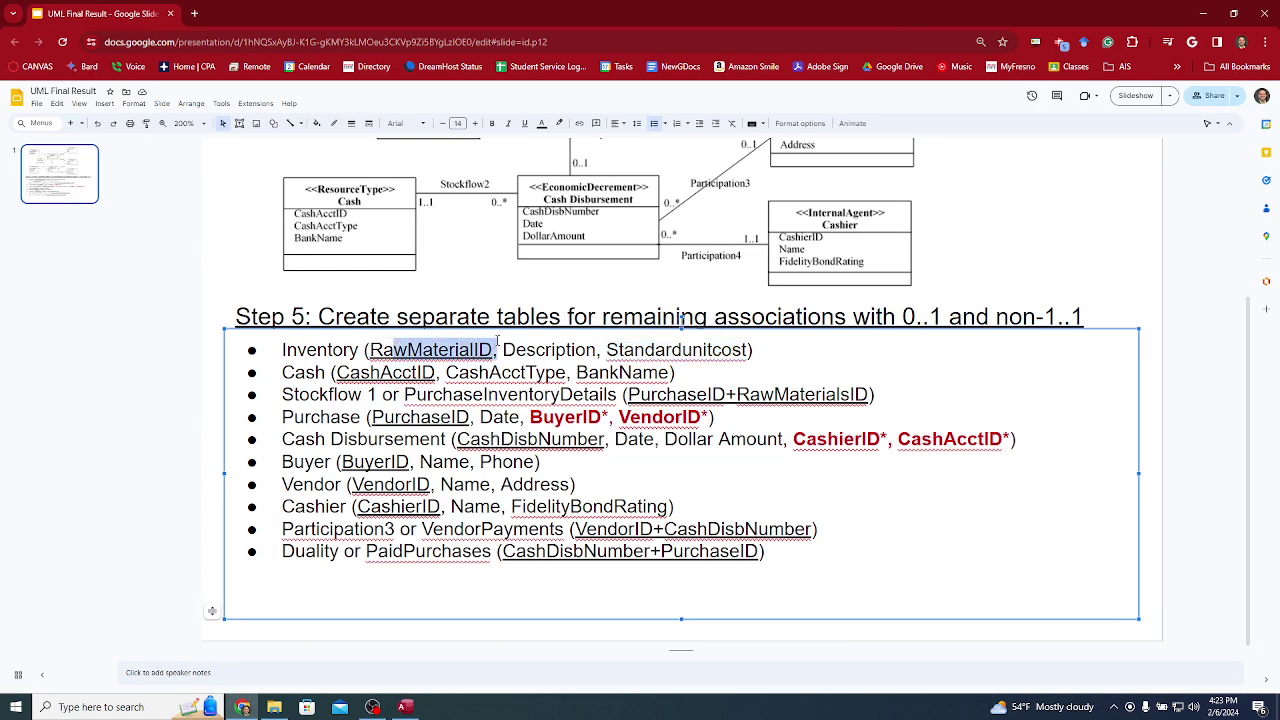
key("alt+Tab")
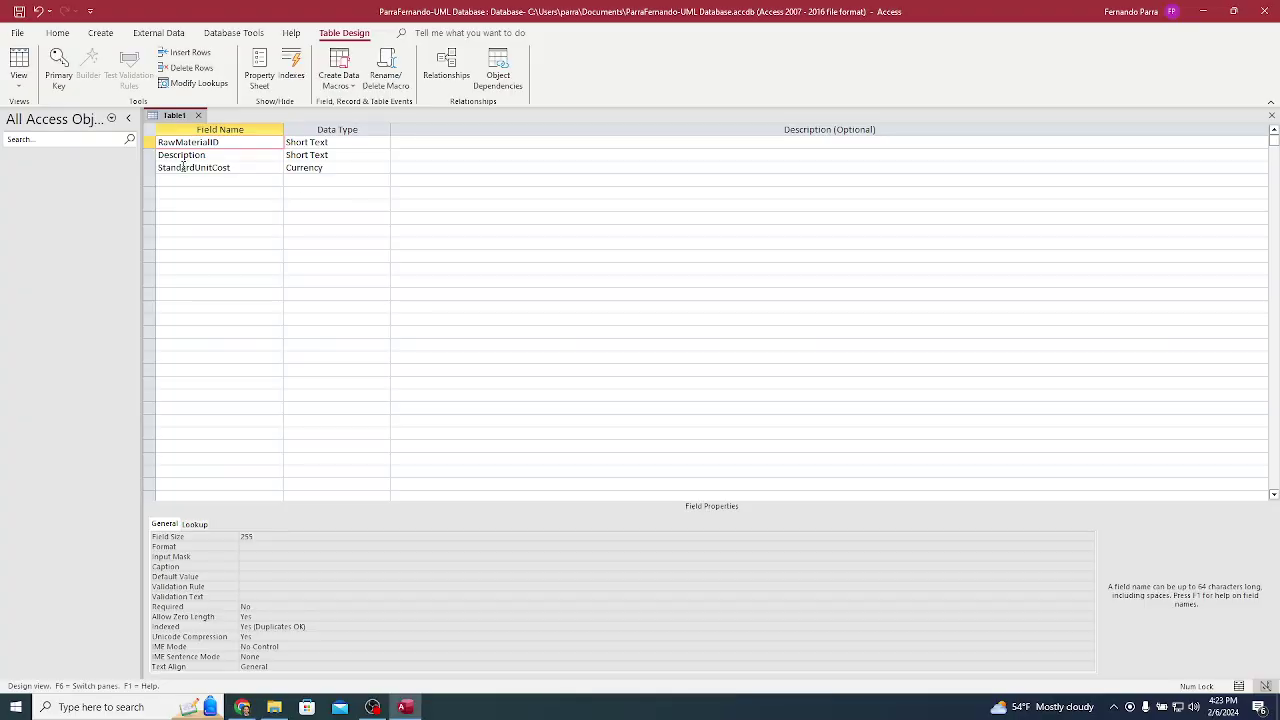
left_click(149, 142)
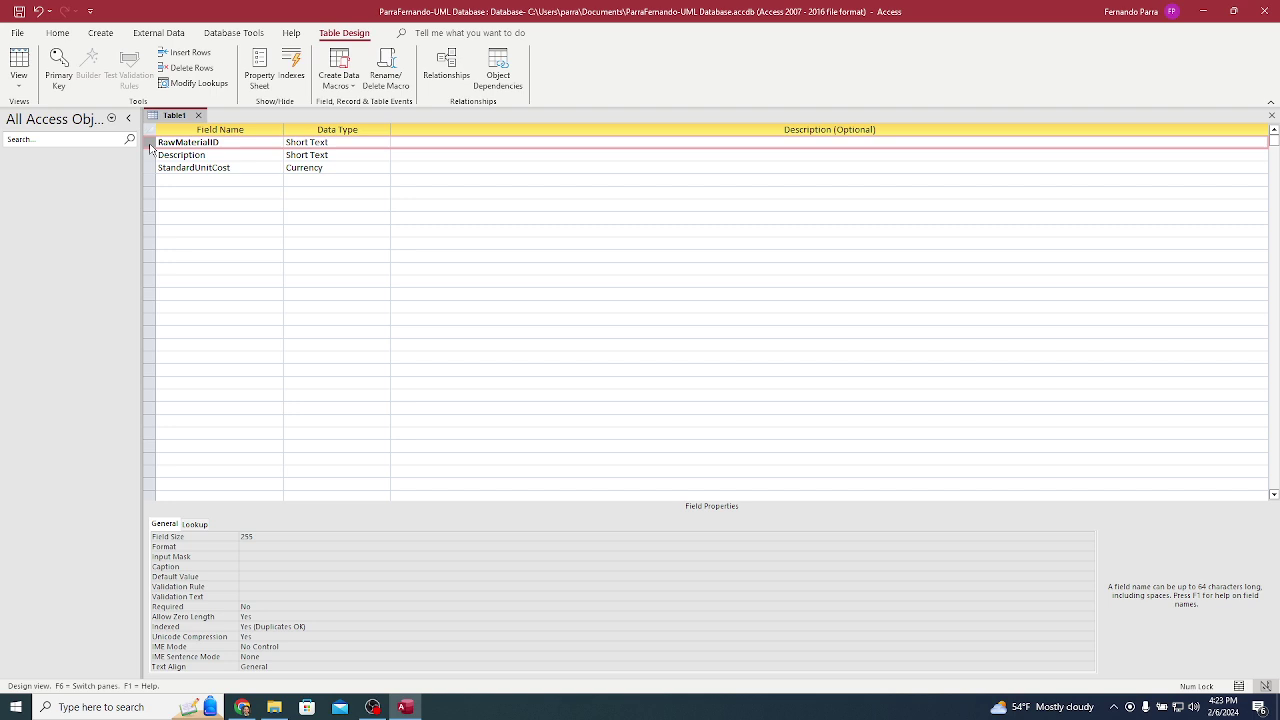
left_click(59, 70)
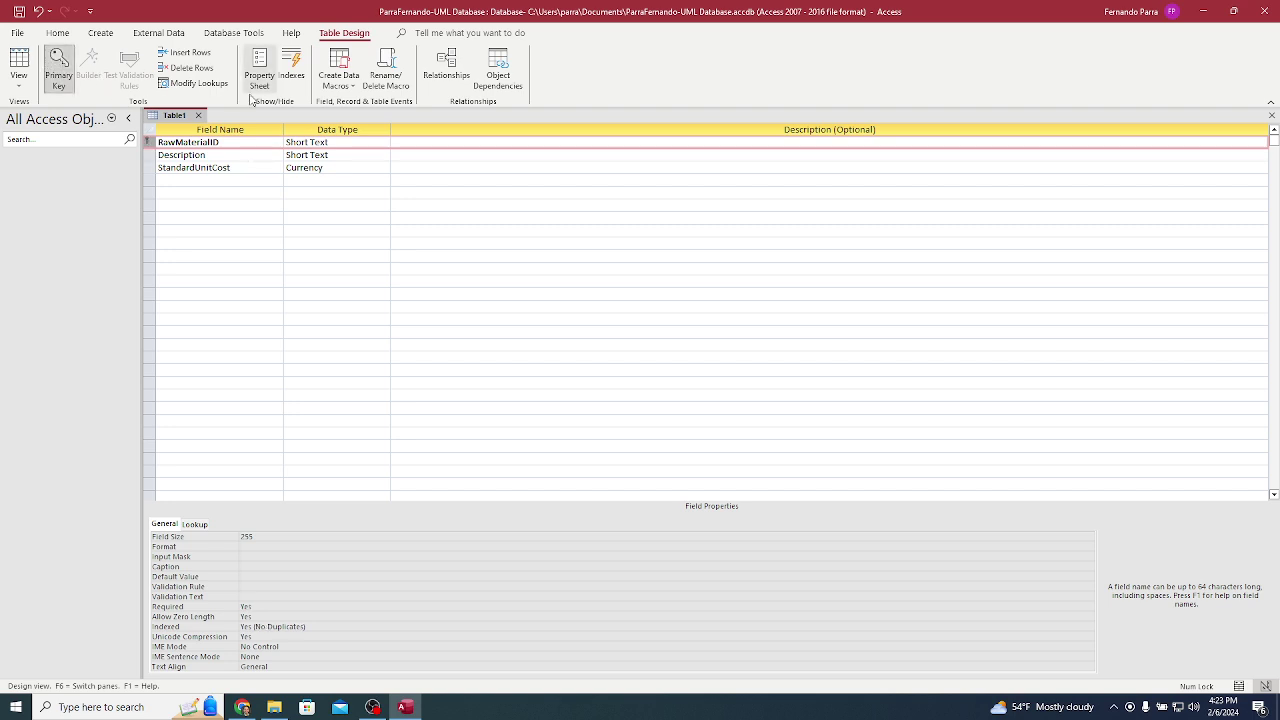
left_click(280, 193)
Step: Save the table as Inventory and close it
key("ctrl+s")
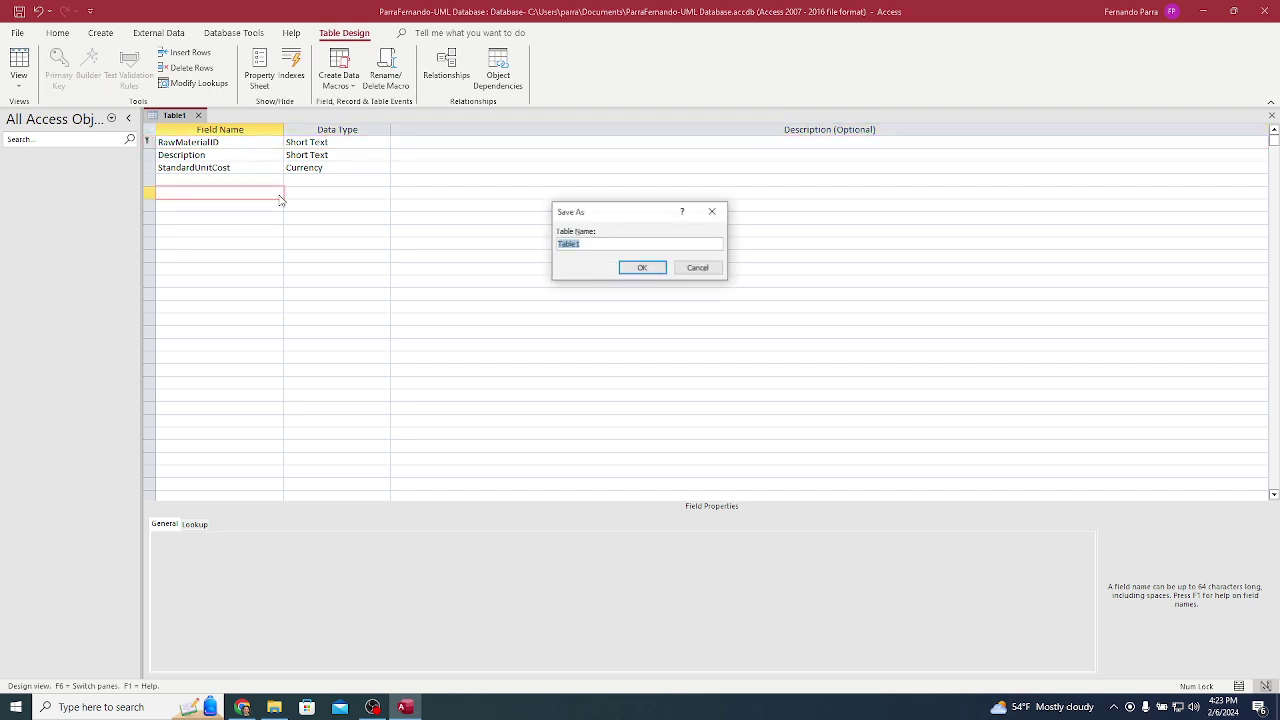
type("Ra")
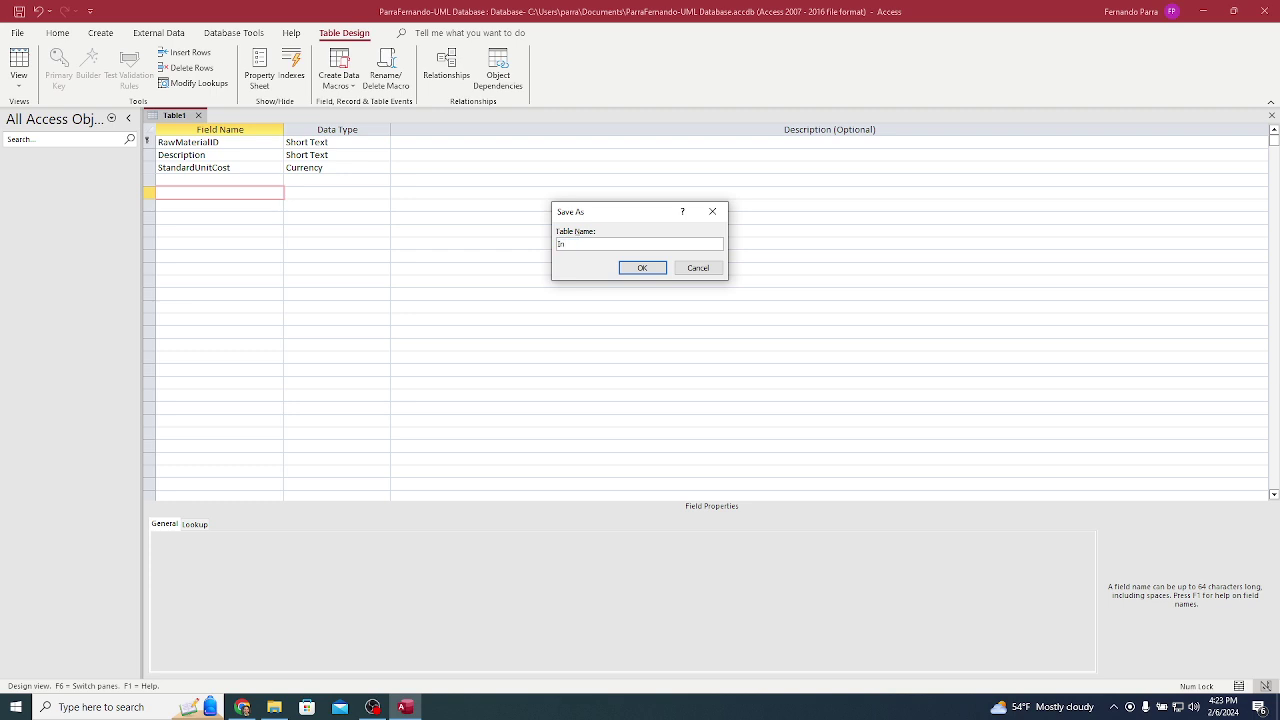
type("ventory")
key("Return")
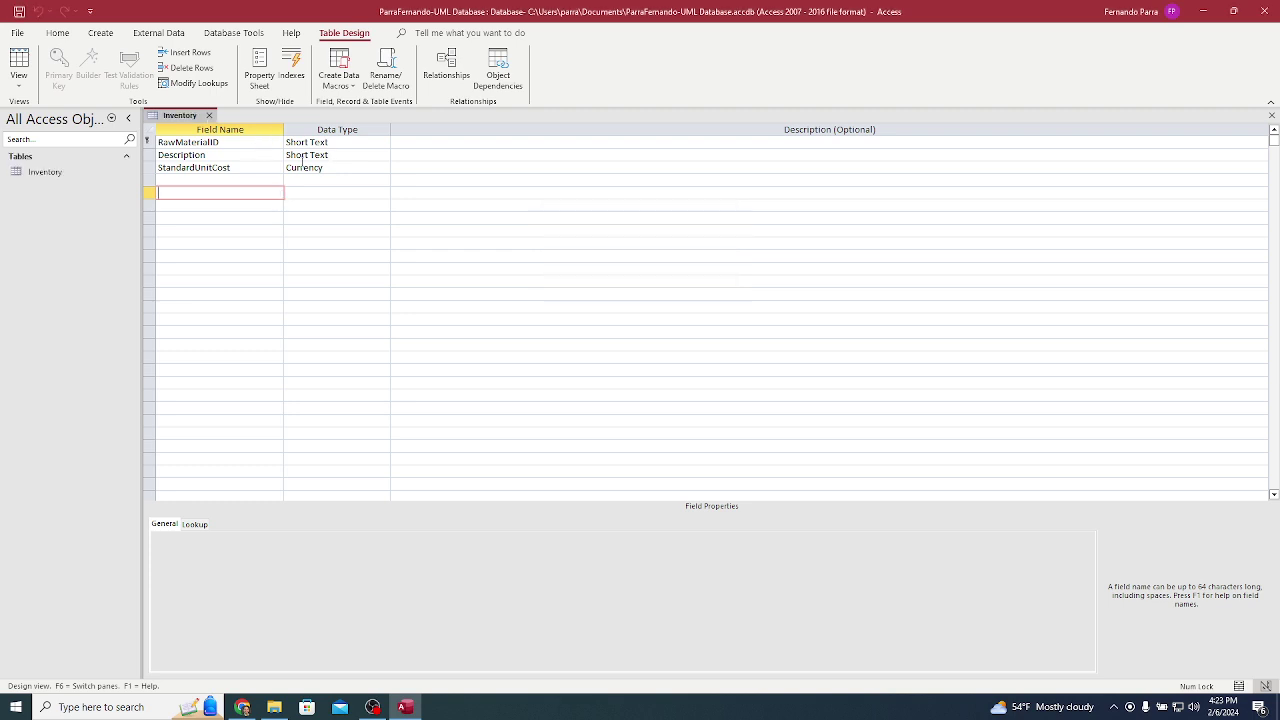
left_click(210, 116)
Step: Dismiss the slide's spelling suggestion and start another table in design view
key("alt+Tab")
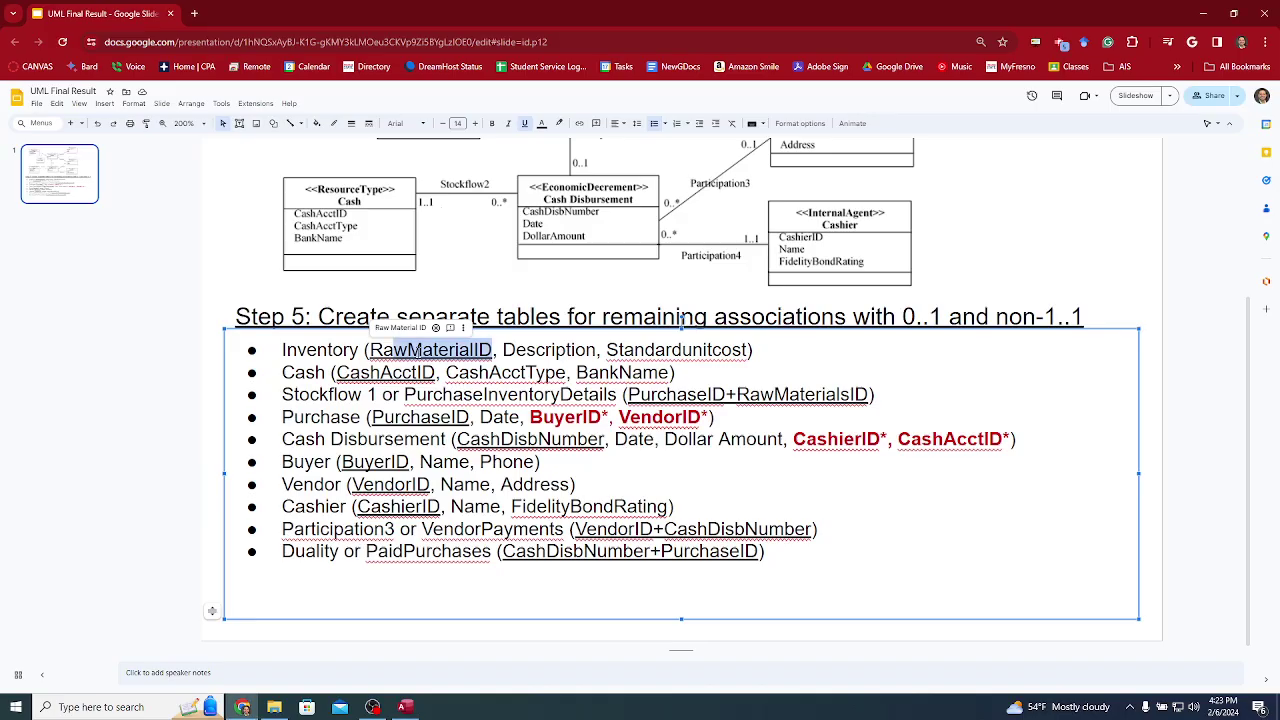
left_click(327, 372)
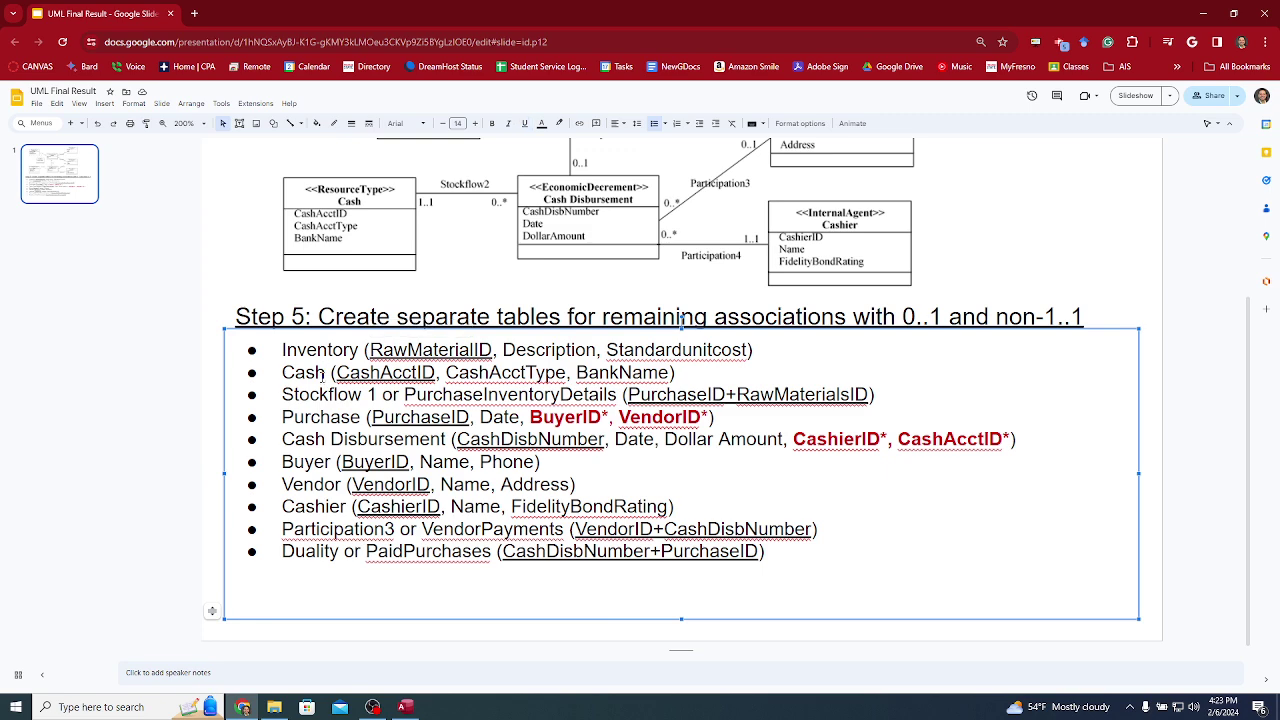
key("alt+Tab")
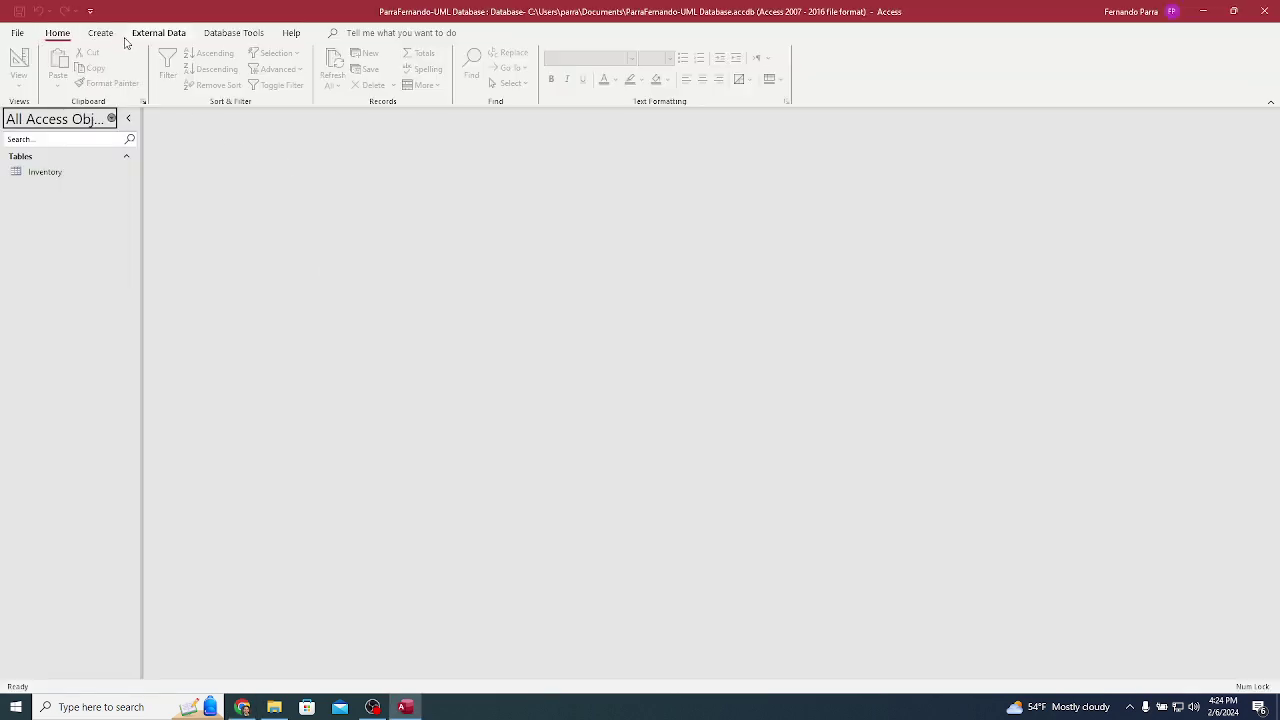
left_click(104, 33)
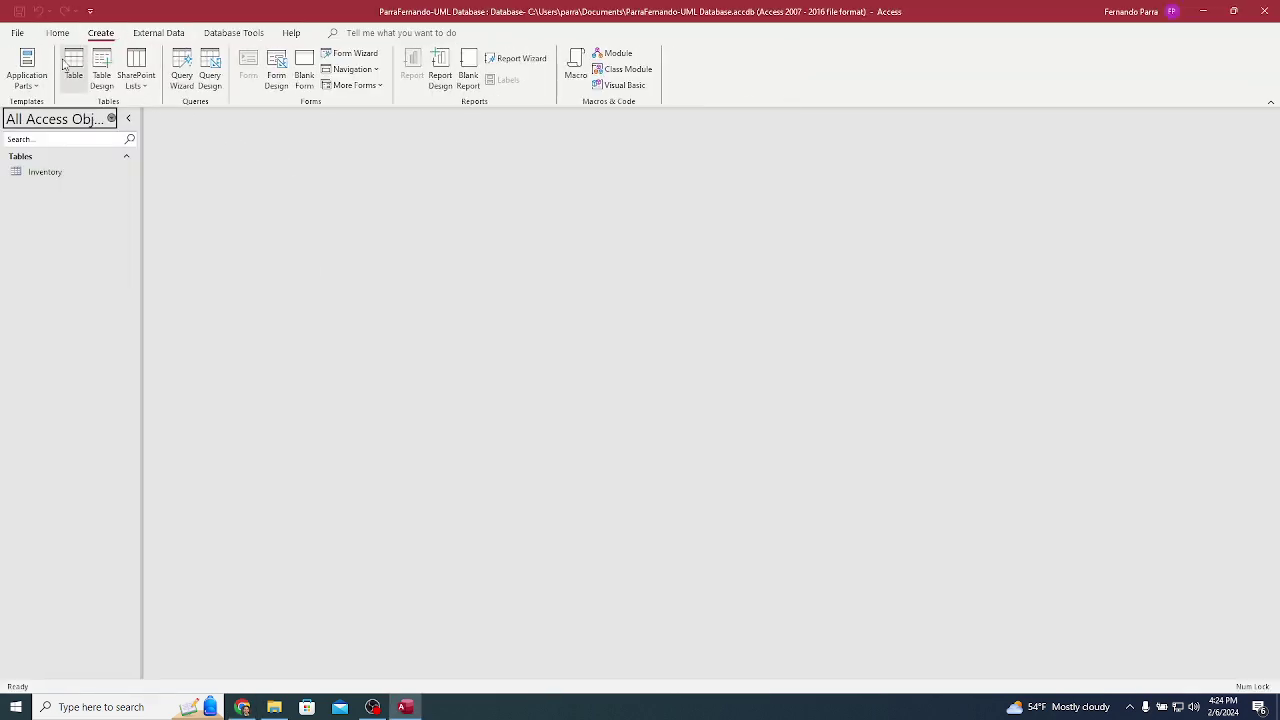
left_click(101, 70)
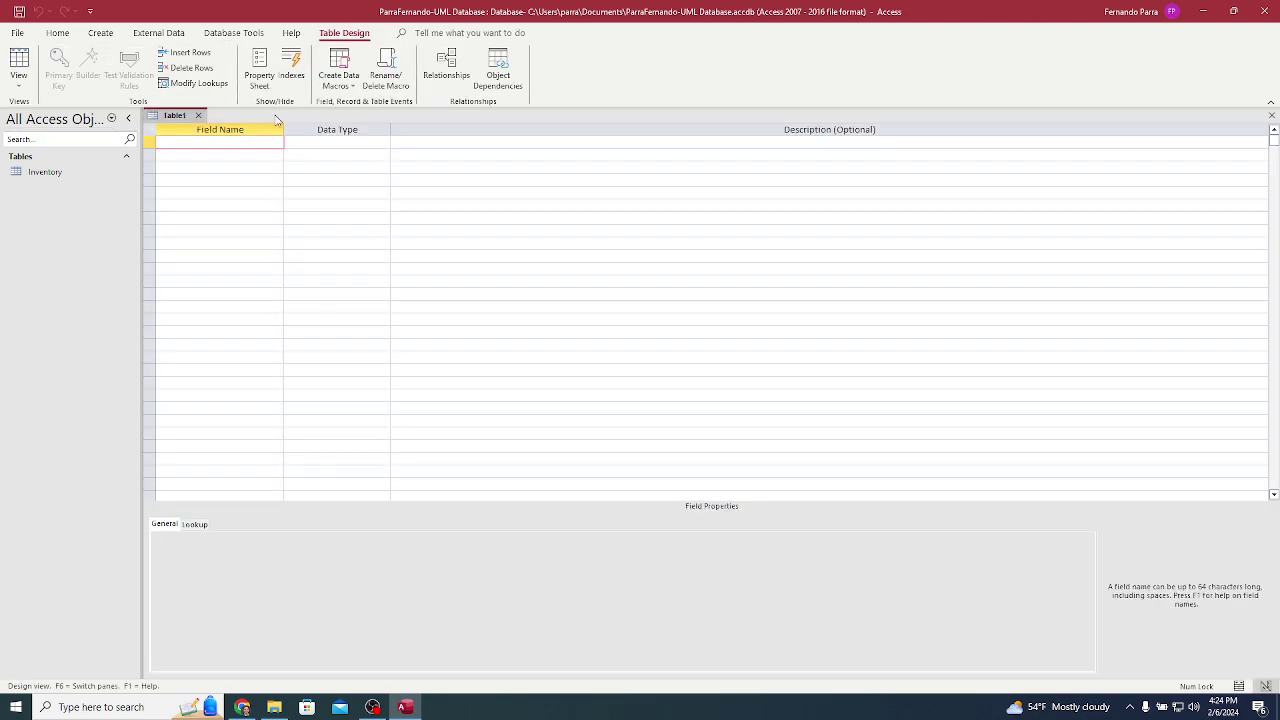
Step: Add CashAcctID as the first field and make it the primary key
key("alt+Tab")
key("ctrl+shift+Right")
key("ctrl+c")
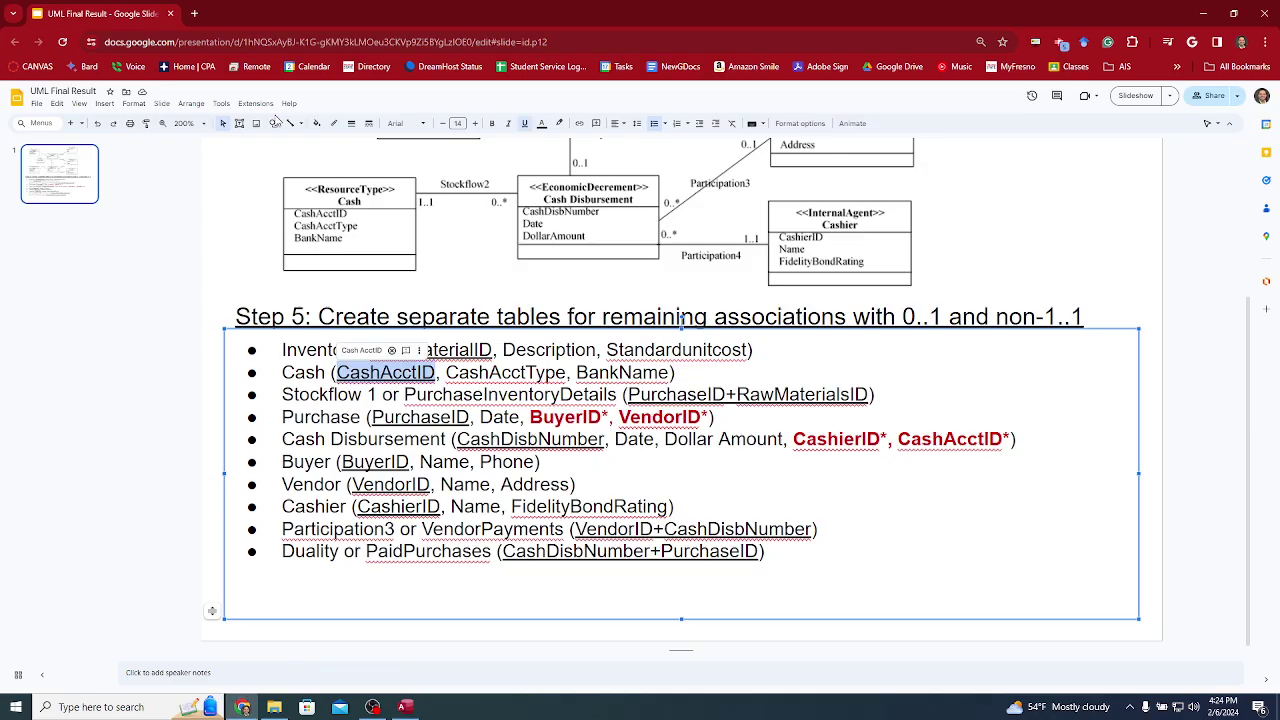
key("alt+Tab")
key("ctrl+v")
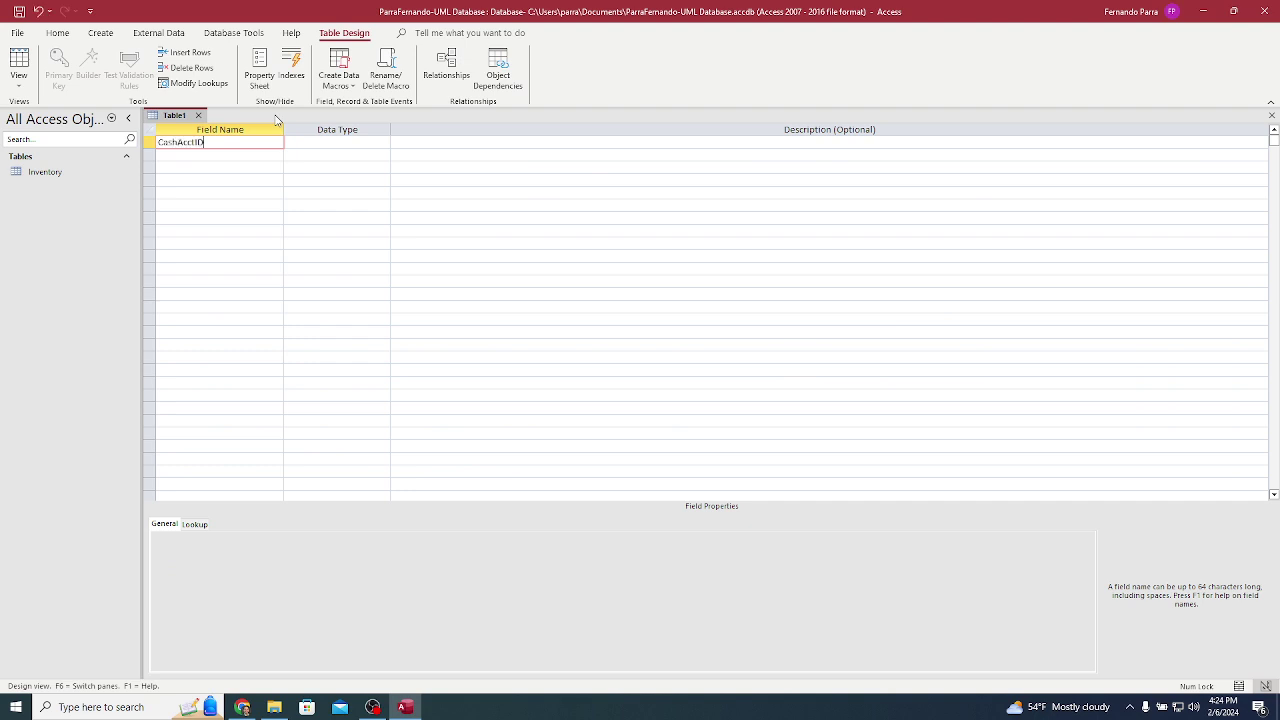
key("Tab")
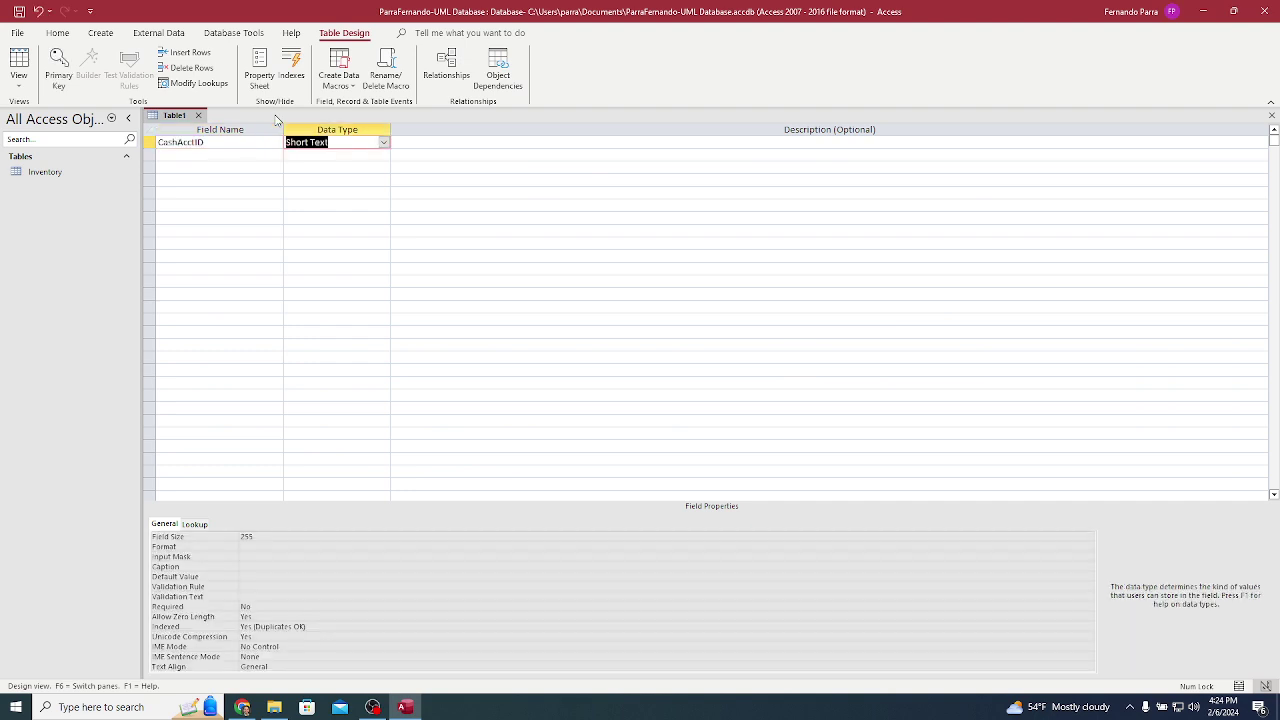
left_click(62, 68)
Step: Add CashAcctType and BankName as Short Text fields copied from the slide
key("alt+Tab")
key("ctrl+Right")
key("ctrl+shift+Right")
key("ctrl+c")
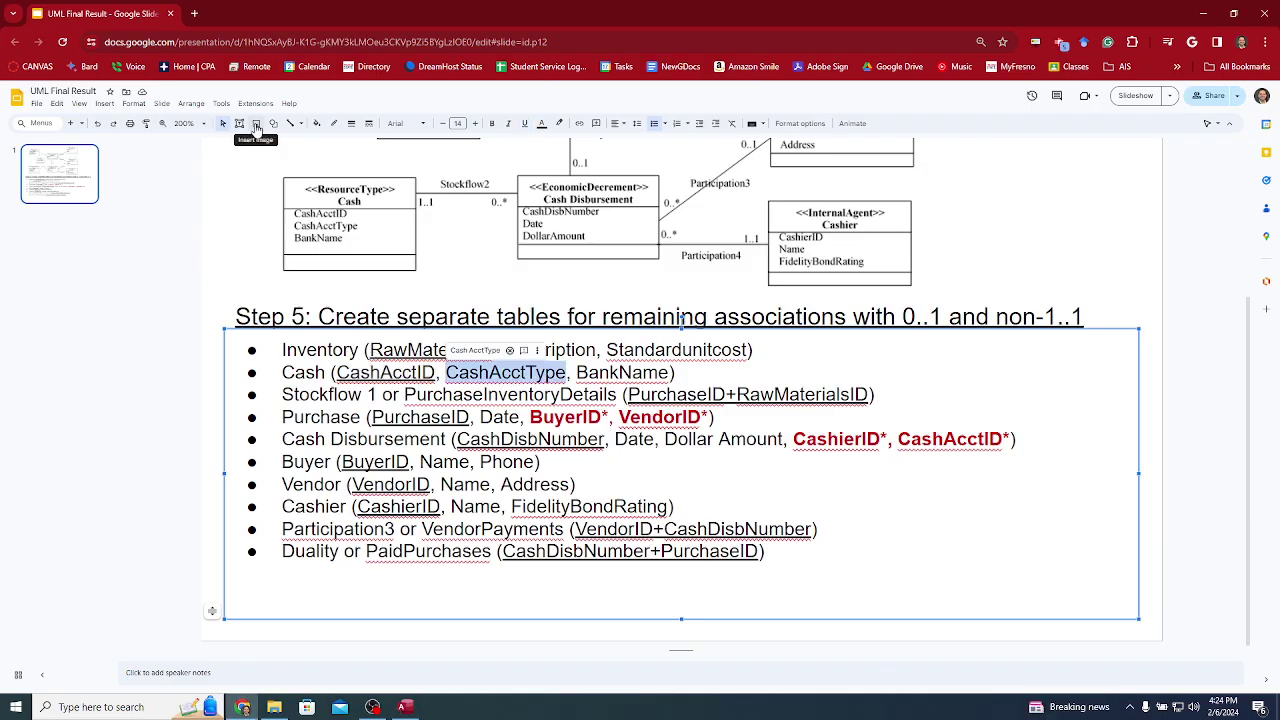
key("alt+Tab")
left_click(237, 147)
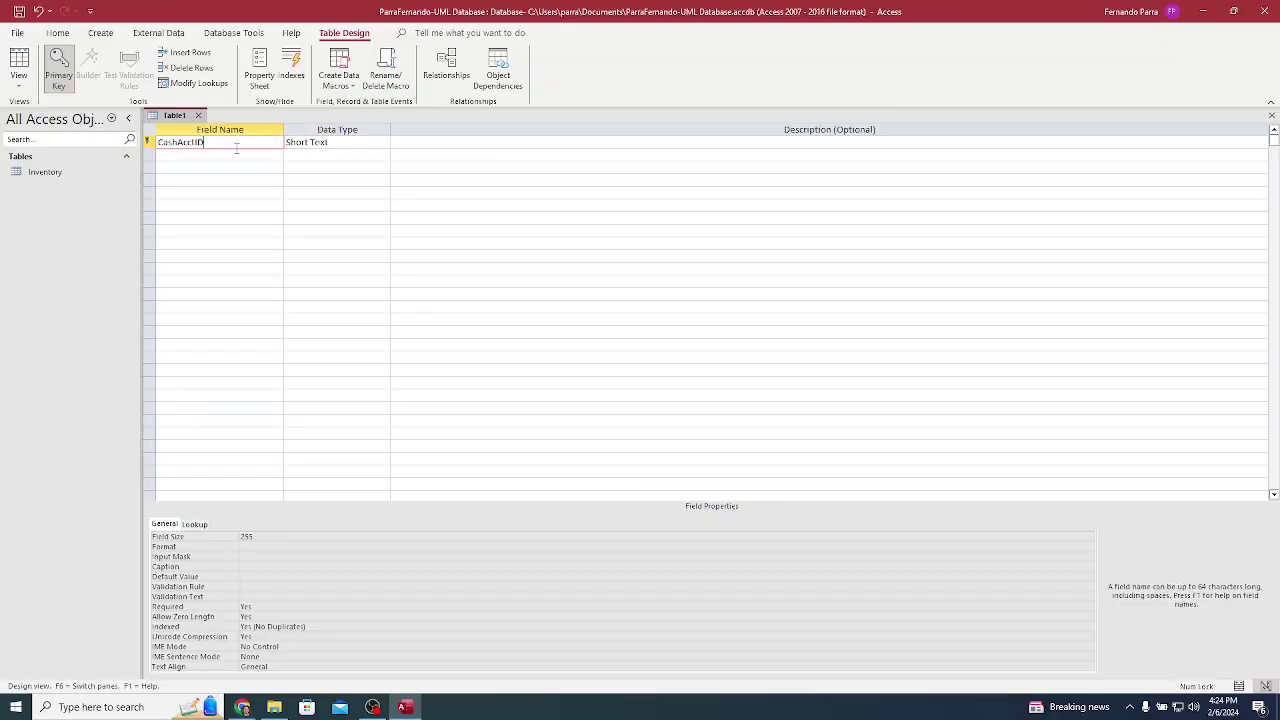
key("Down")
key("ctrl+v")
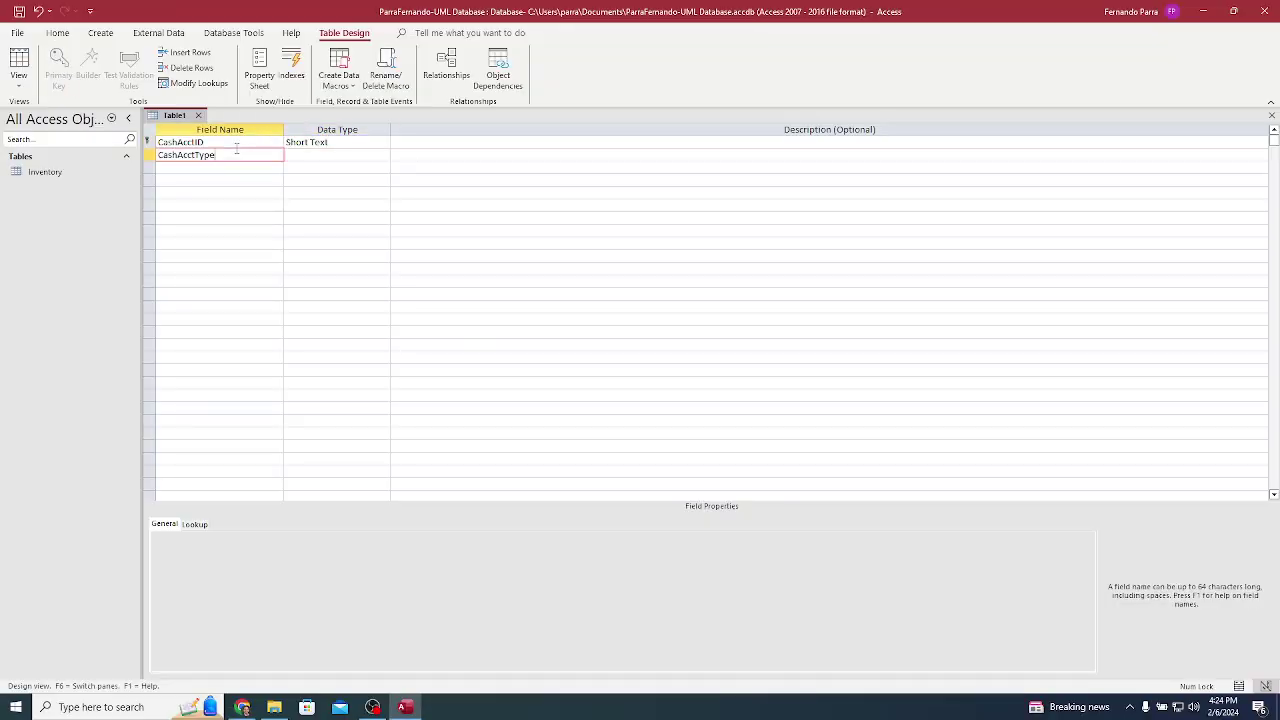
key("Tab")
key("Tab")
key("Tab")
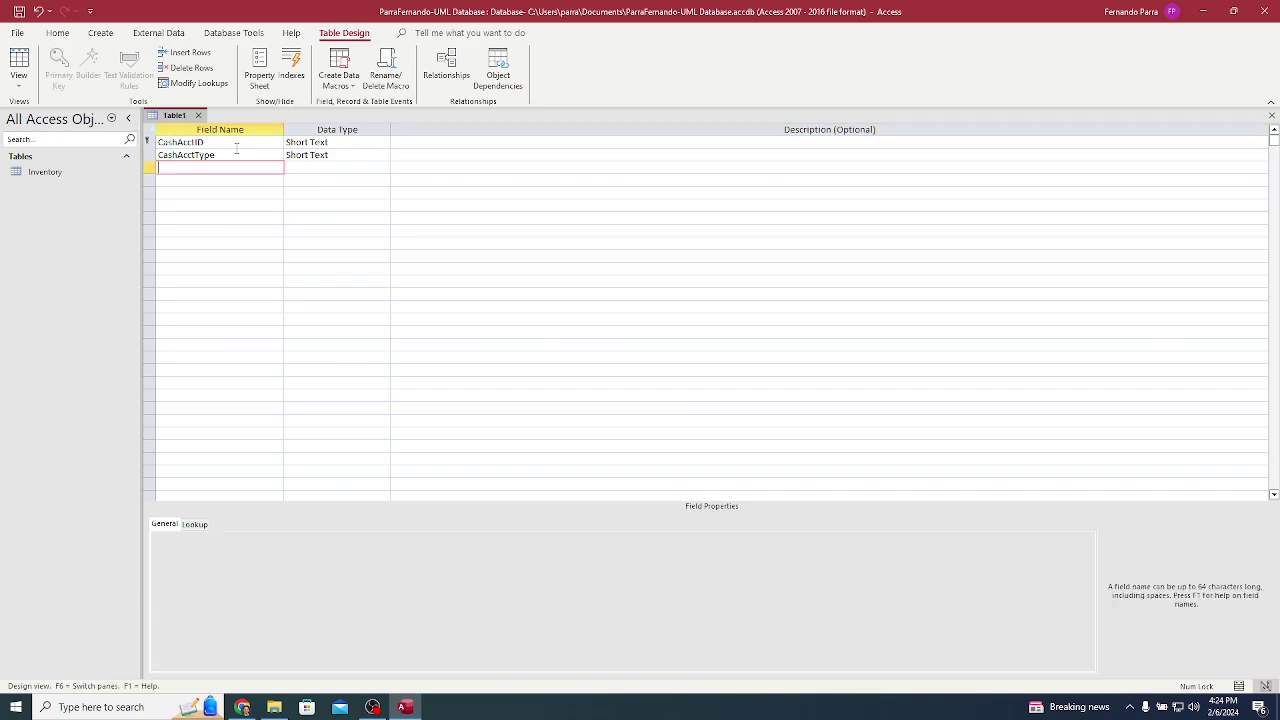
key("alt+Tab")
key("ctrl+Right")
key("ctrl+shift+Right")
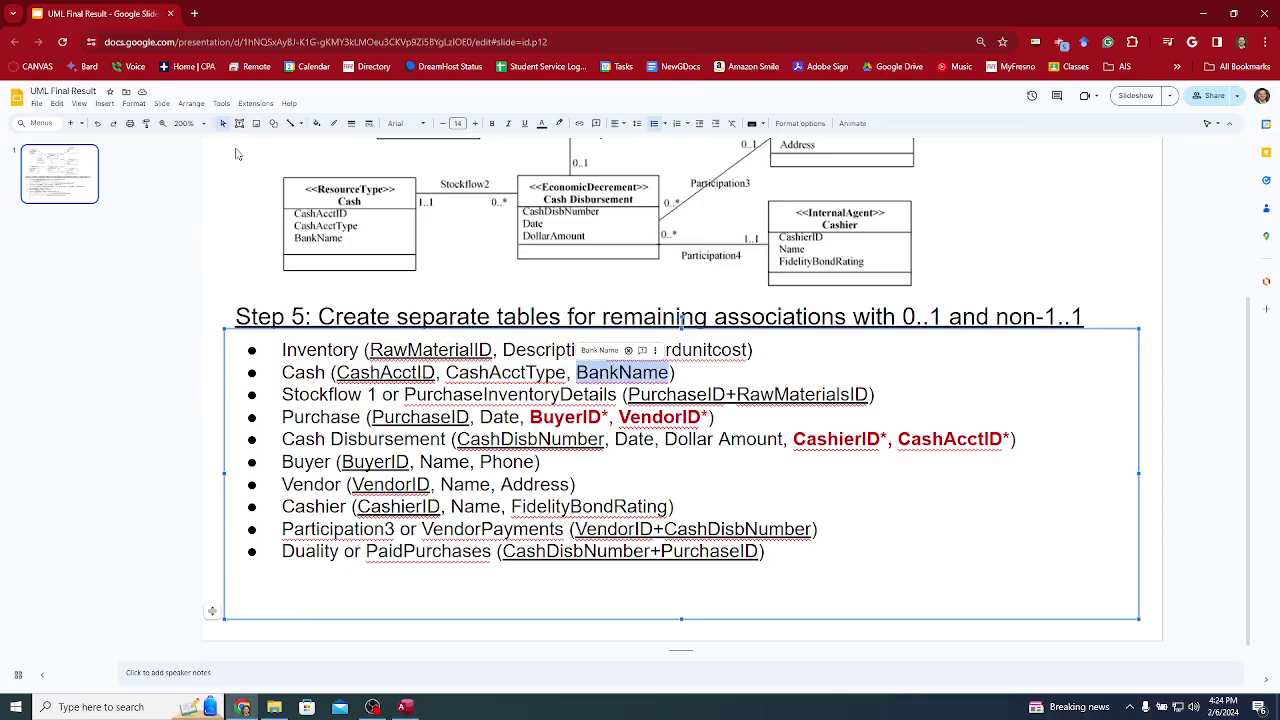
key("ctrl+c")
key("alt+Tab")
key("ctrl+v")
key("Tab")
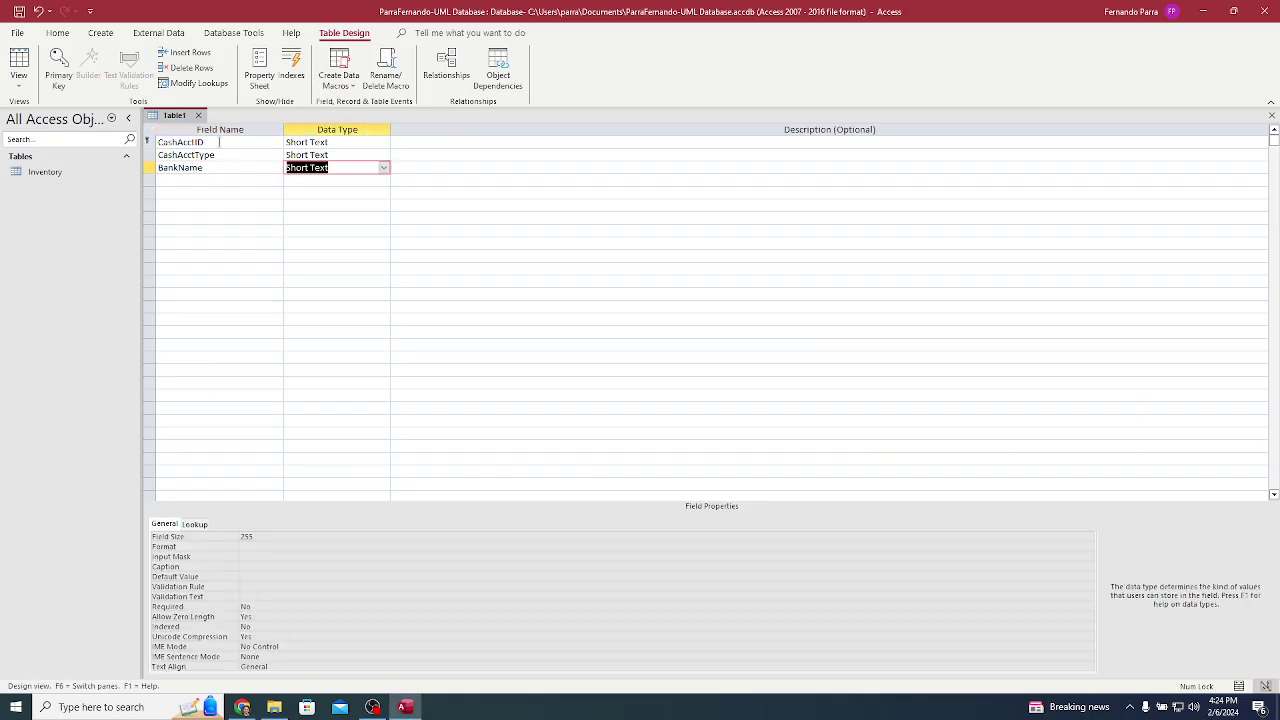
Step: Save the table as Cash, close it, and return to the slides
left_click(198, 142)
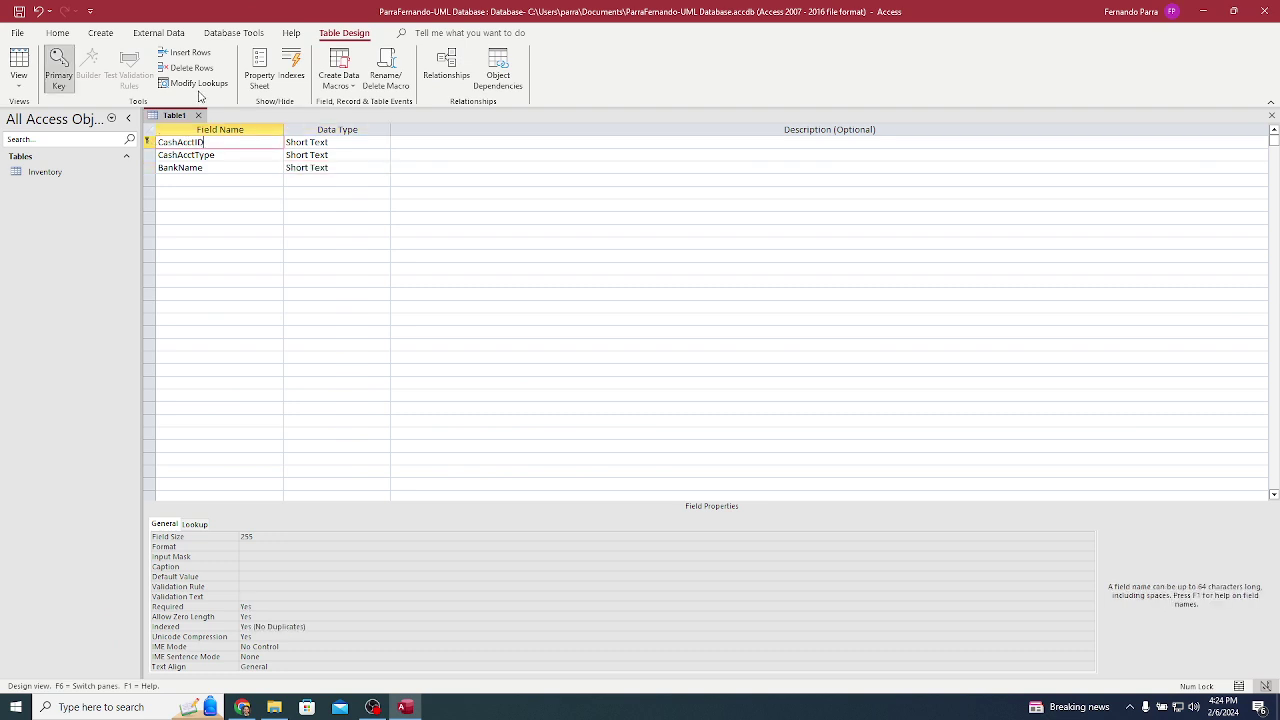
key("ctrl+s")
type("Cash")
key("Return")
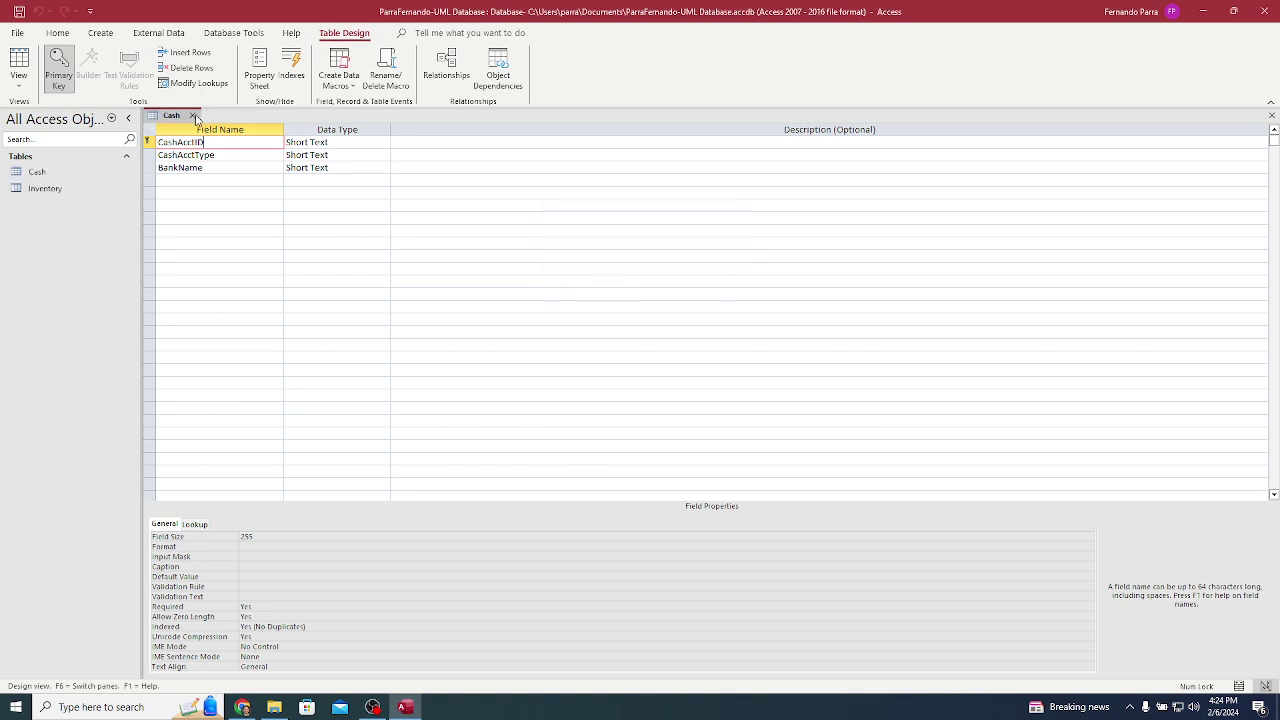
left_click(194, 116)
key("alt+Tab")
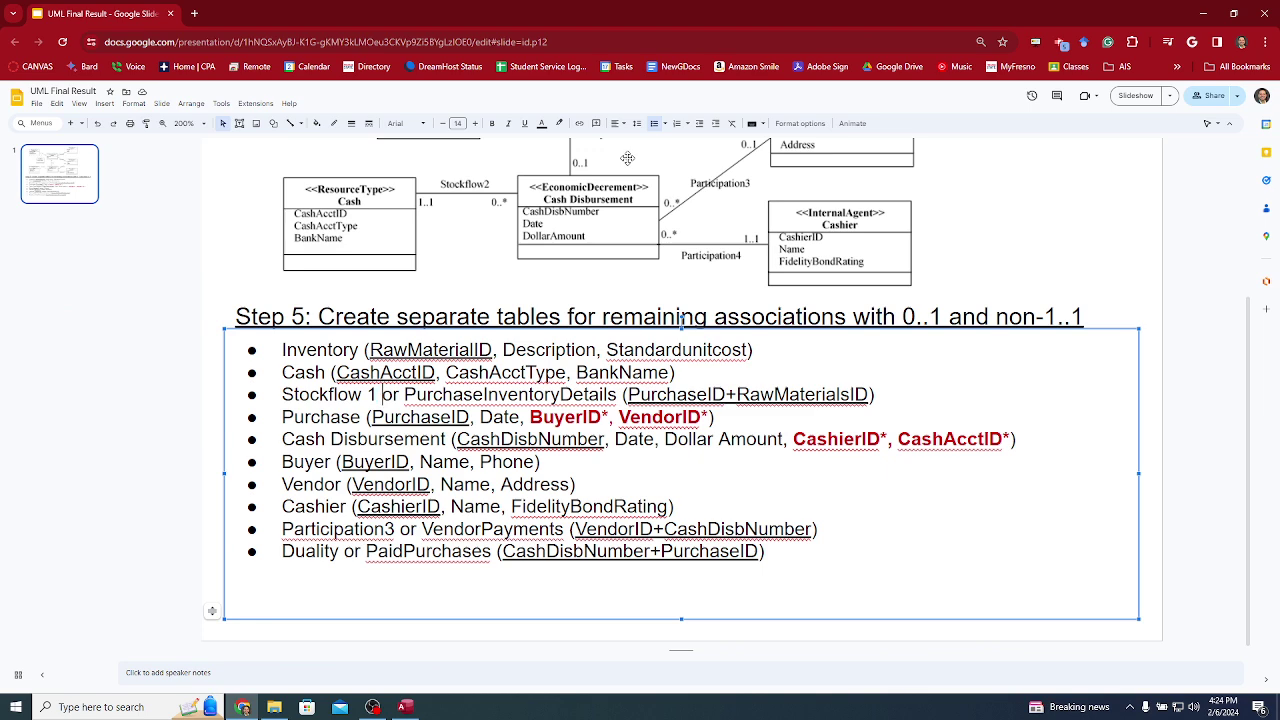
Step: Append ', PurchaseQuantity' after RawMaterialsID in the Stockflow 1 bullet
scroll(627, 158, "up", 3)
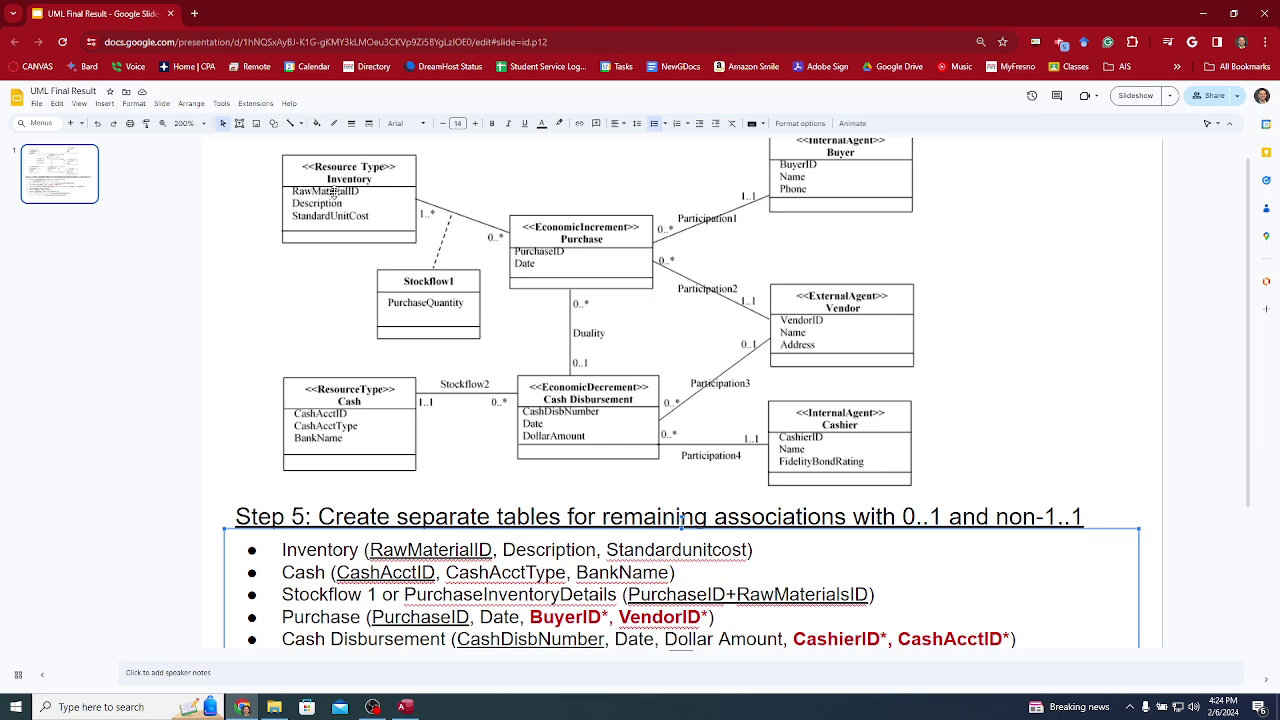
scroll(611, 519, "down", 2)
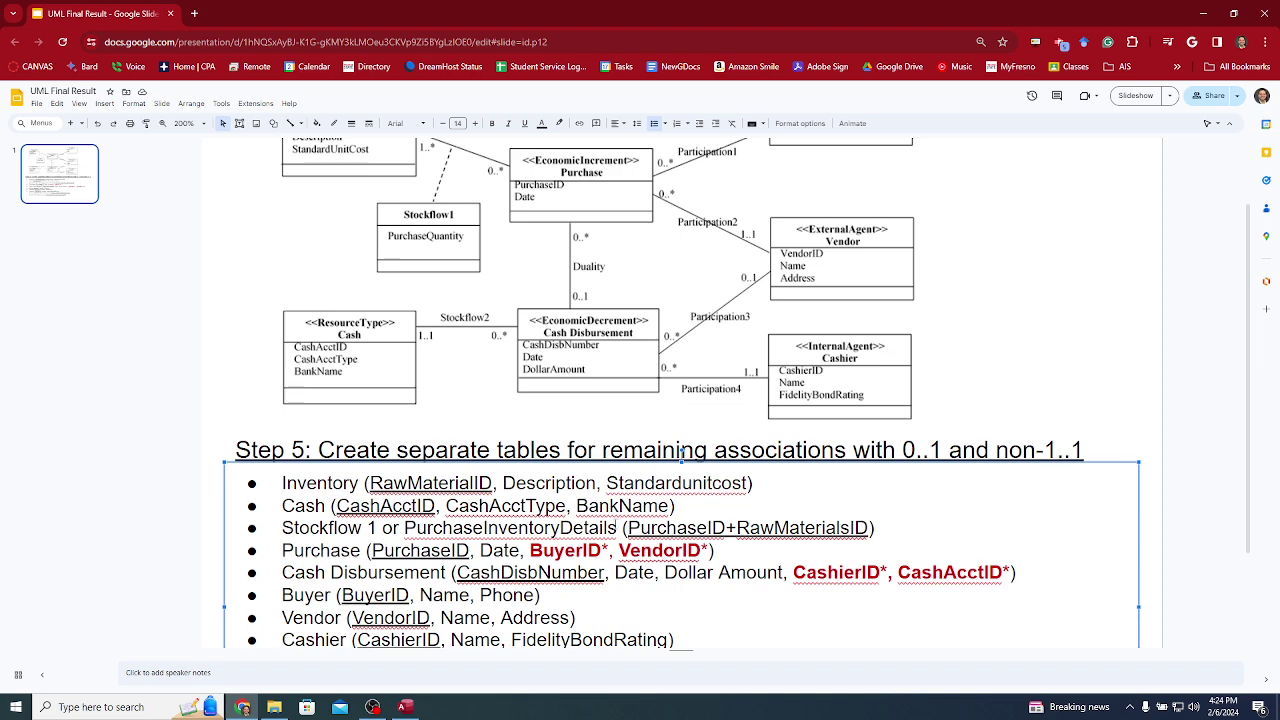
scroll(628, 528, "down", 2)
scroll(731, 504, "up", 3)
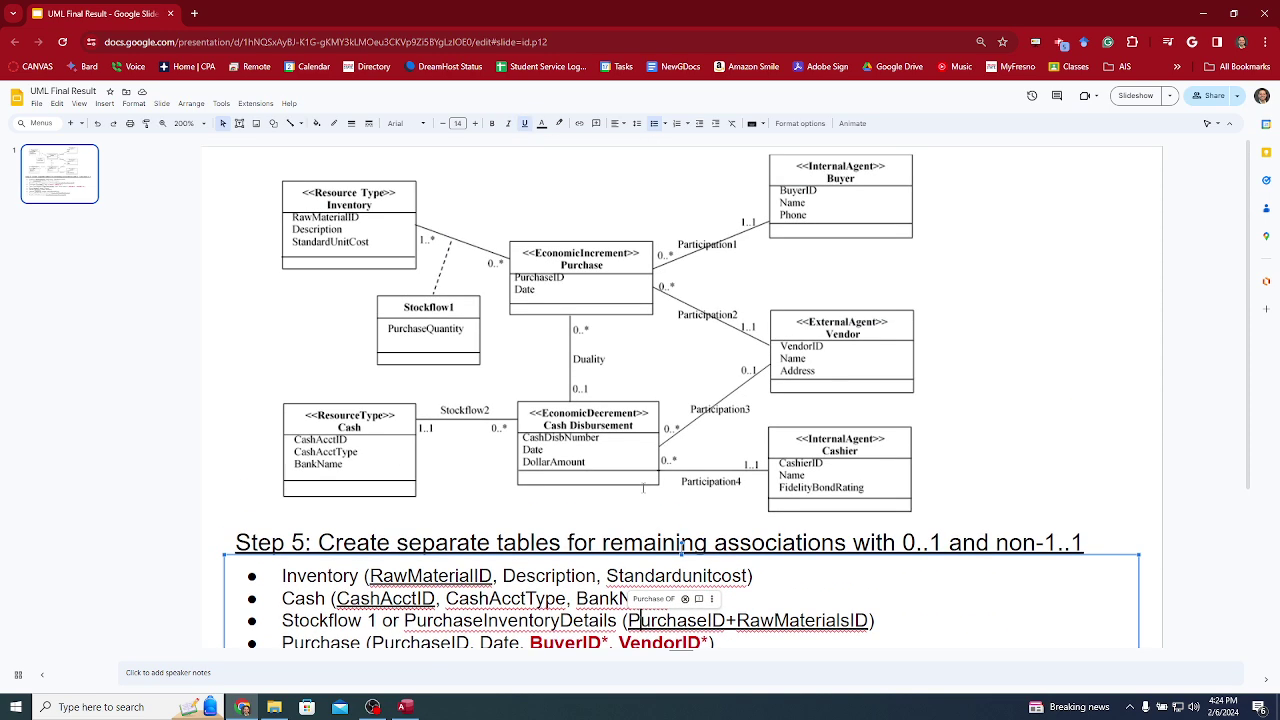
scroll(731, 504, "down", 1)
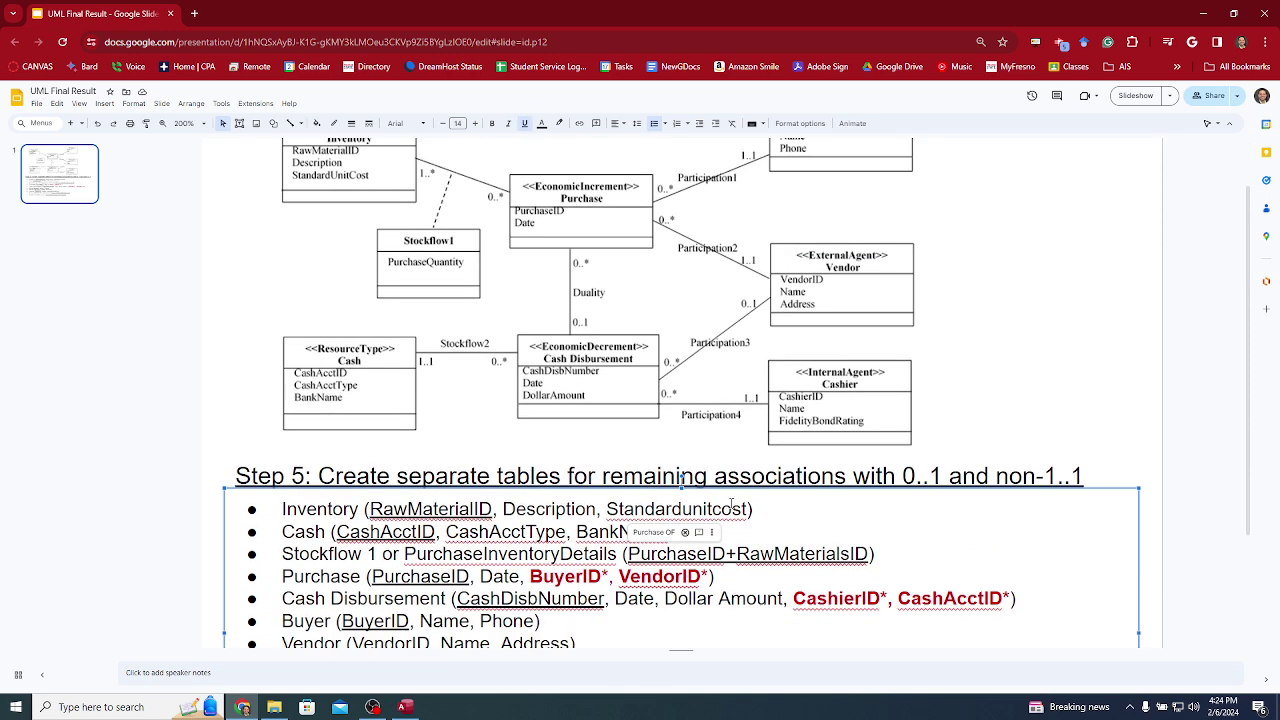
left_click(897, 552)
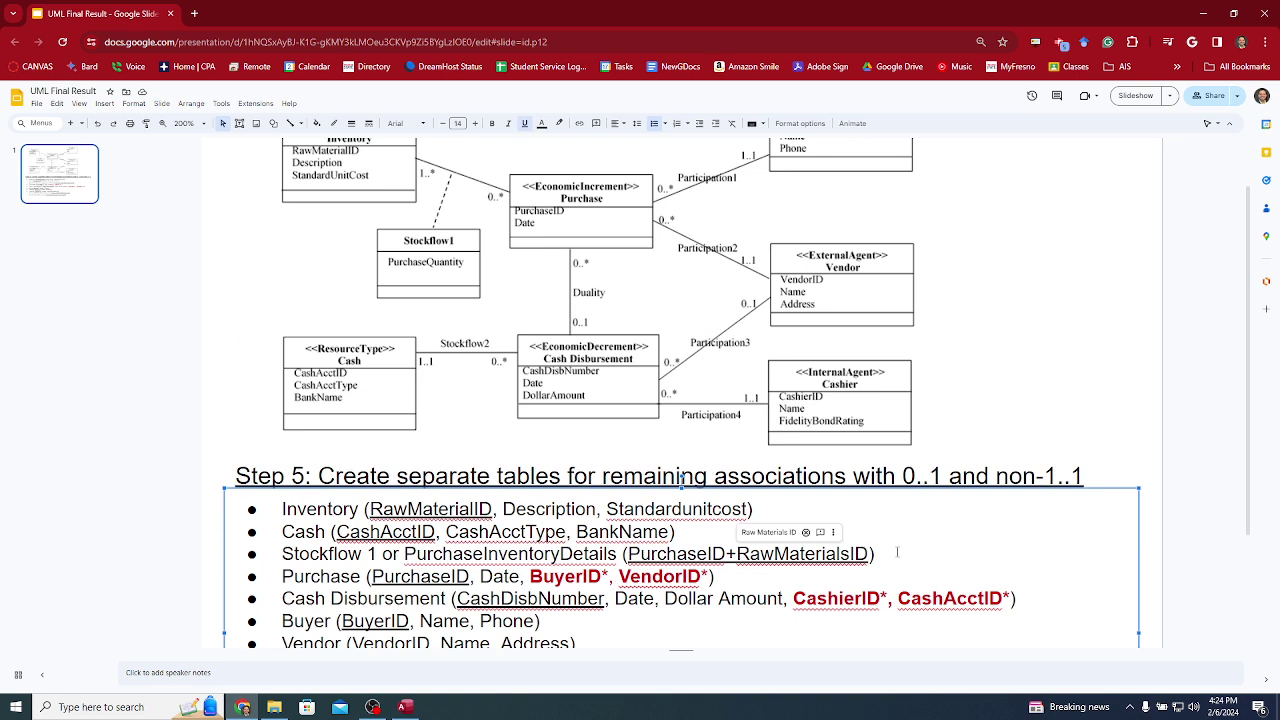
type(", ")
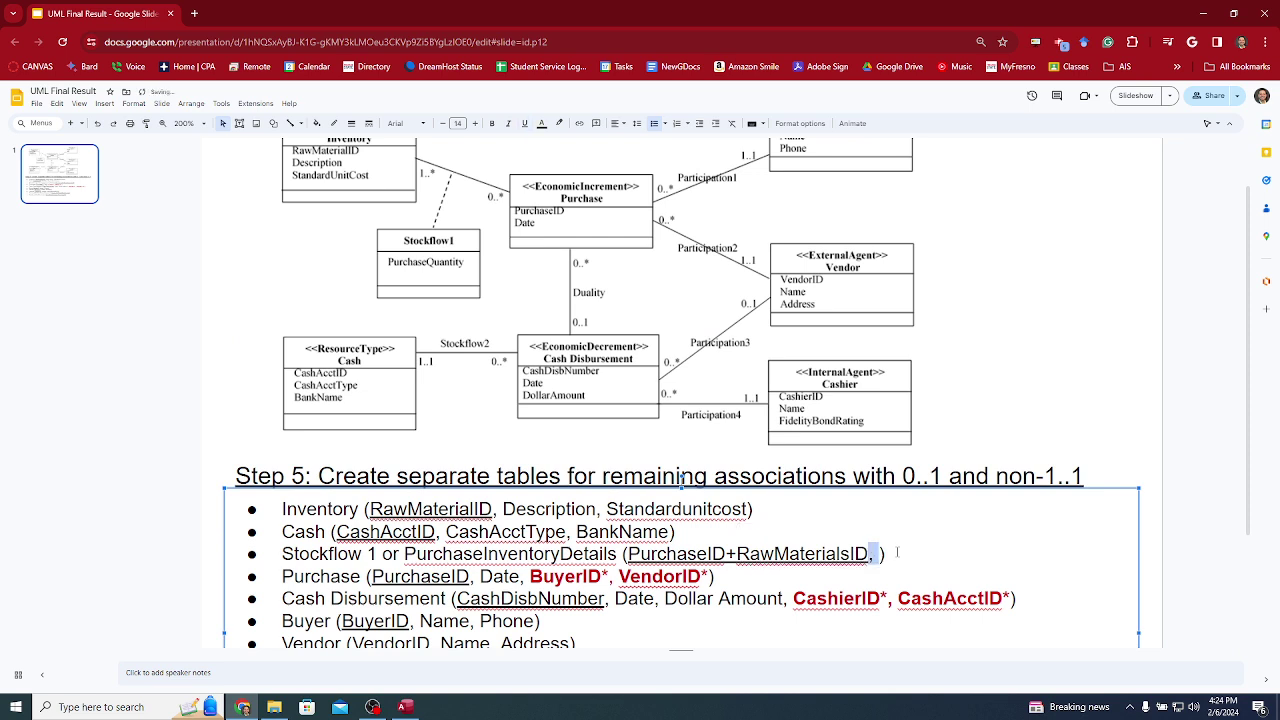
type("PurchaseQuantity")
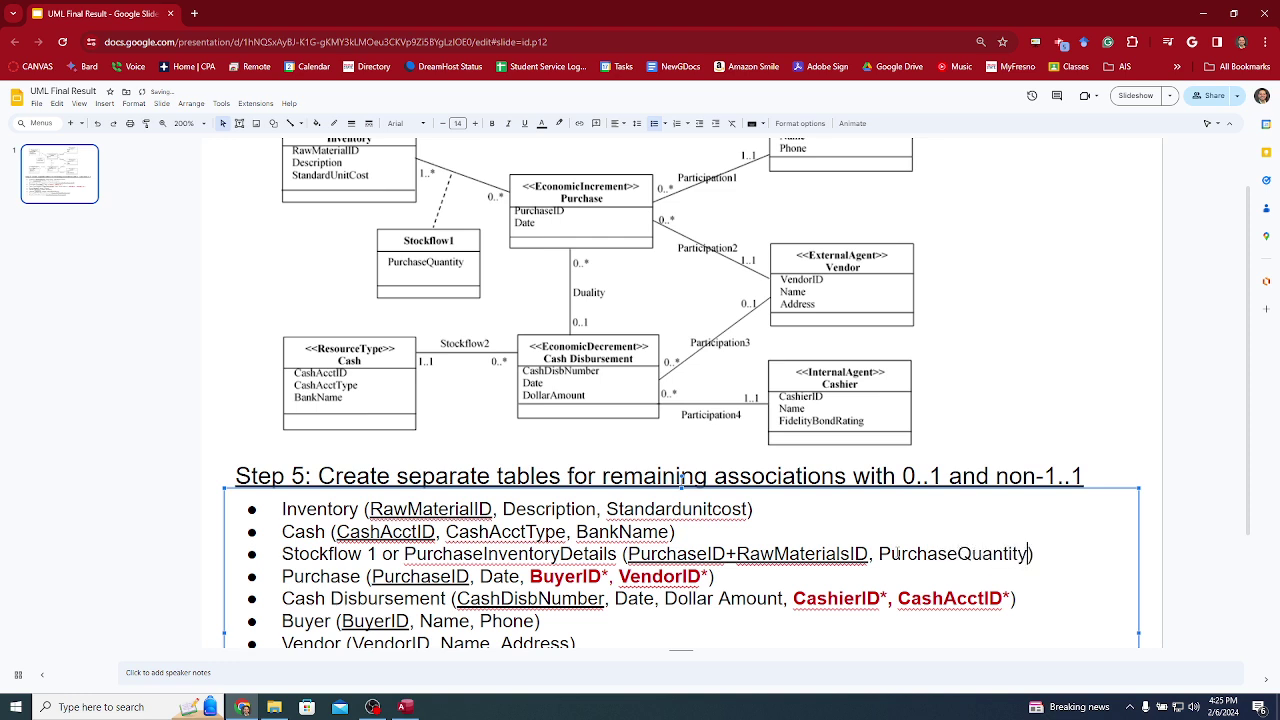
Step: Copy the PurchaseInventoryDetails table name and return to the Access database
double_click(897, 553)
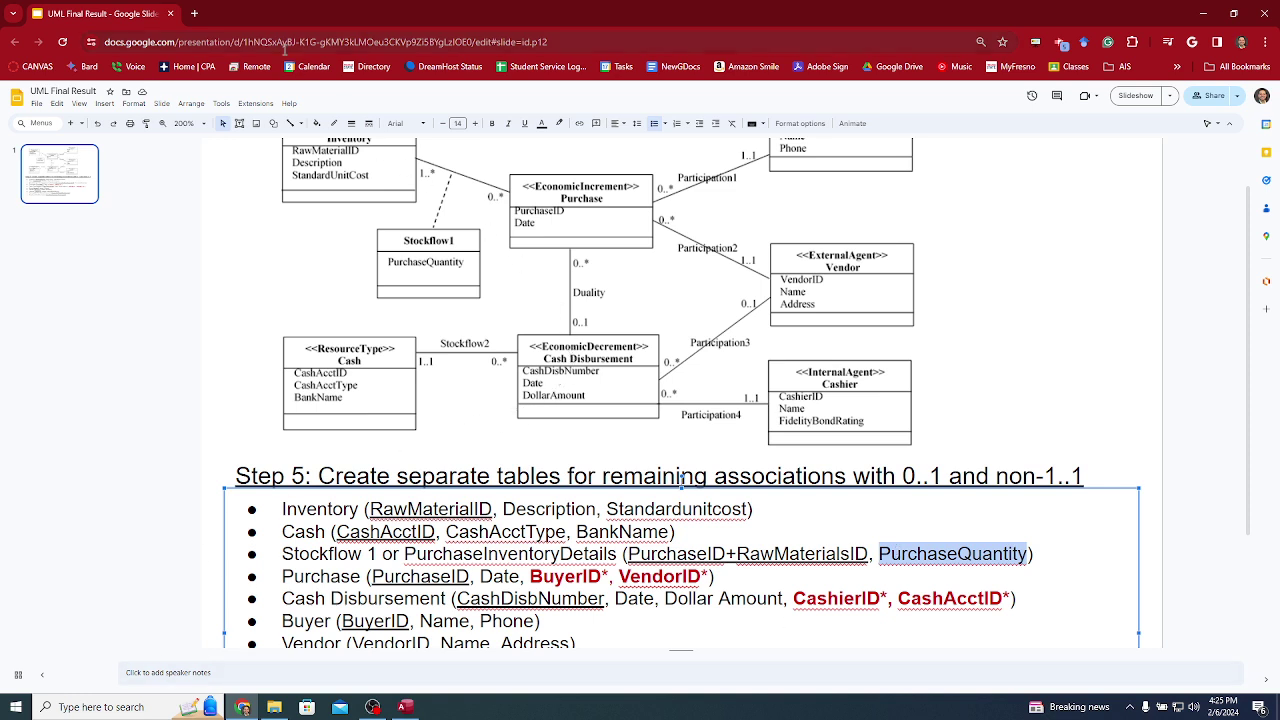
key("alt+Tab")
key("alt+Tab")
left_click(614, 556)
double_click(614, 555)
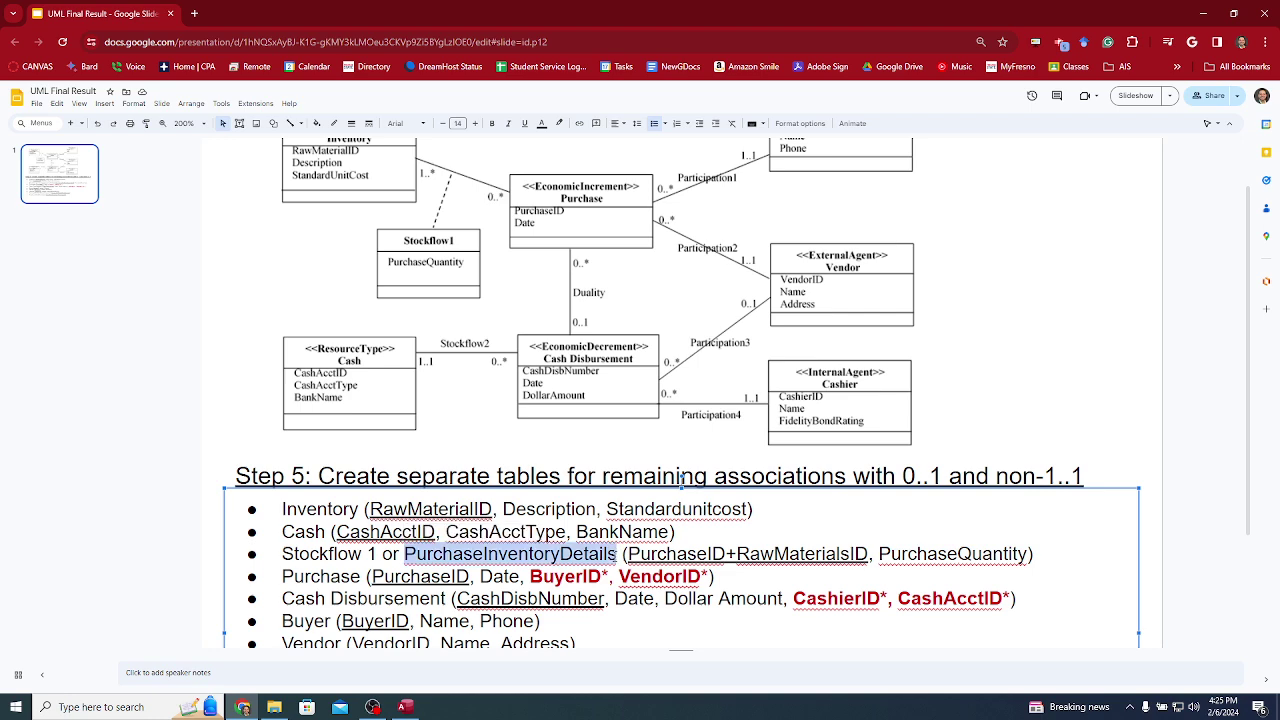
key("alt+Tab")
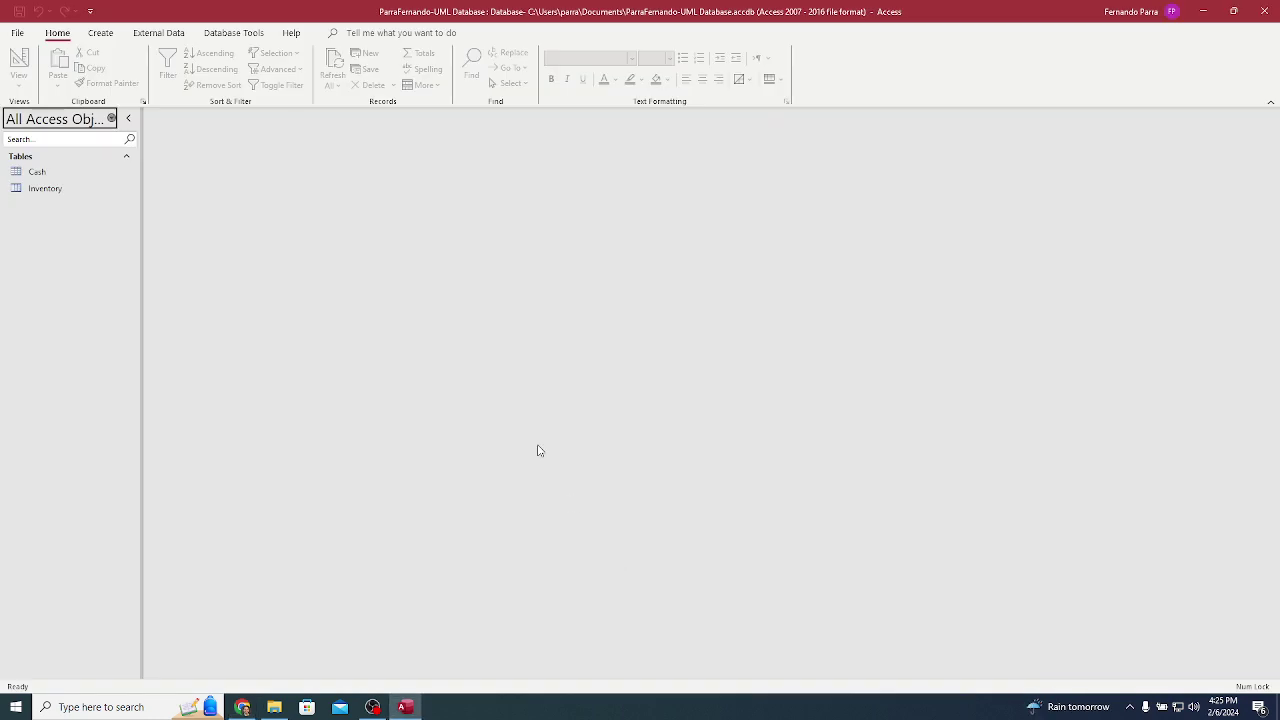
Step: Start a new table in Design view and attempt saving it as 'Accounts Receivable'
left_click(114, 34)
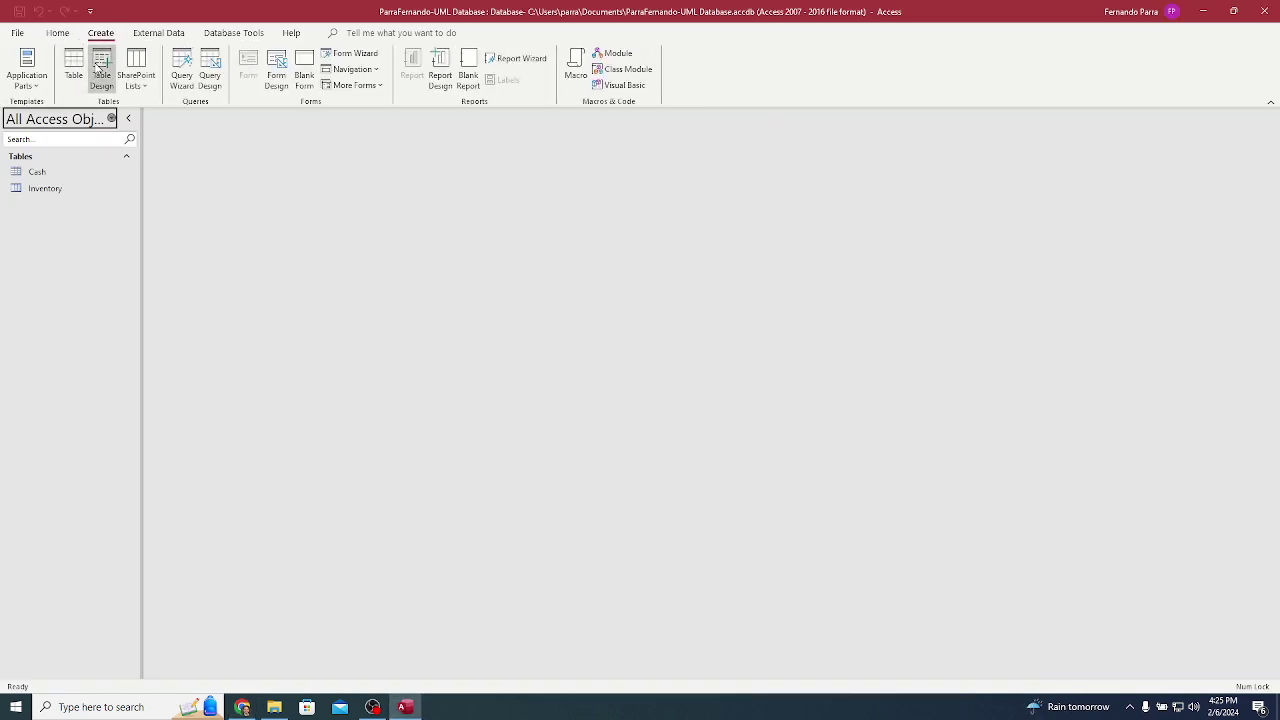
left_click(101, 68)
key("ctrl+s")
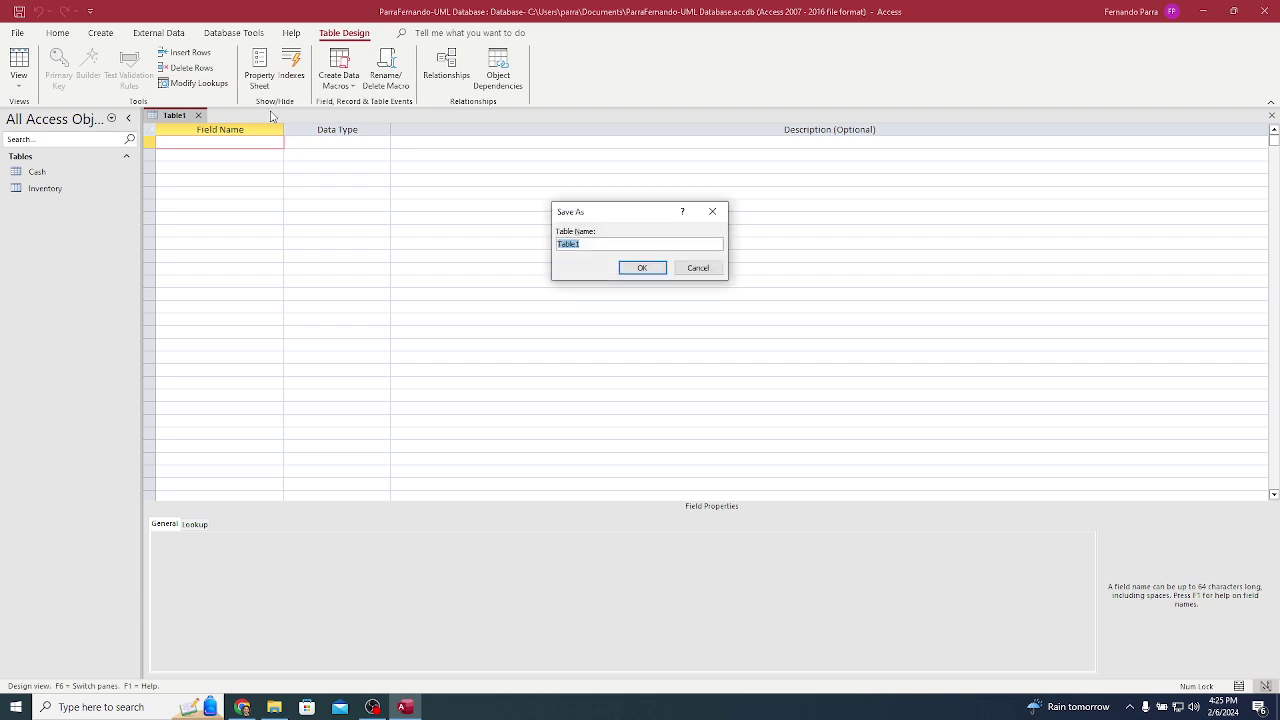
type("Accounts Receivable")
key("Return")
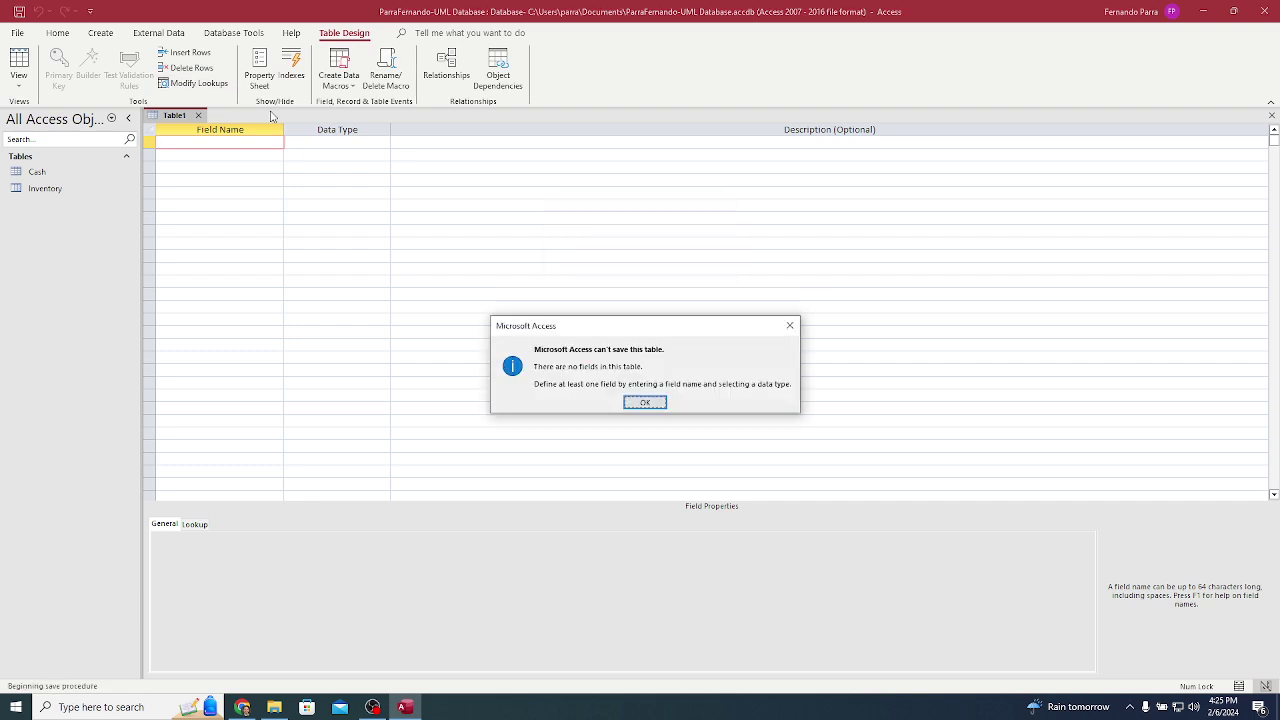
key("Return")
Step: Copy PurchaseID from the slide into the first Field Name row as Short Text
key("alt+Tab")
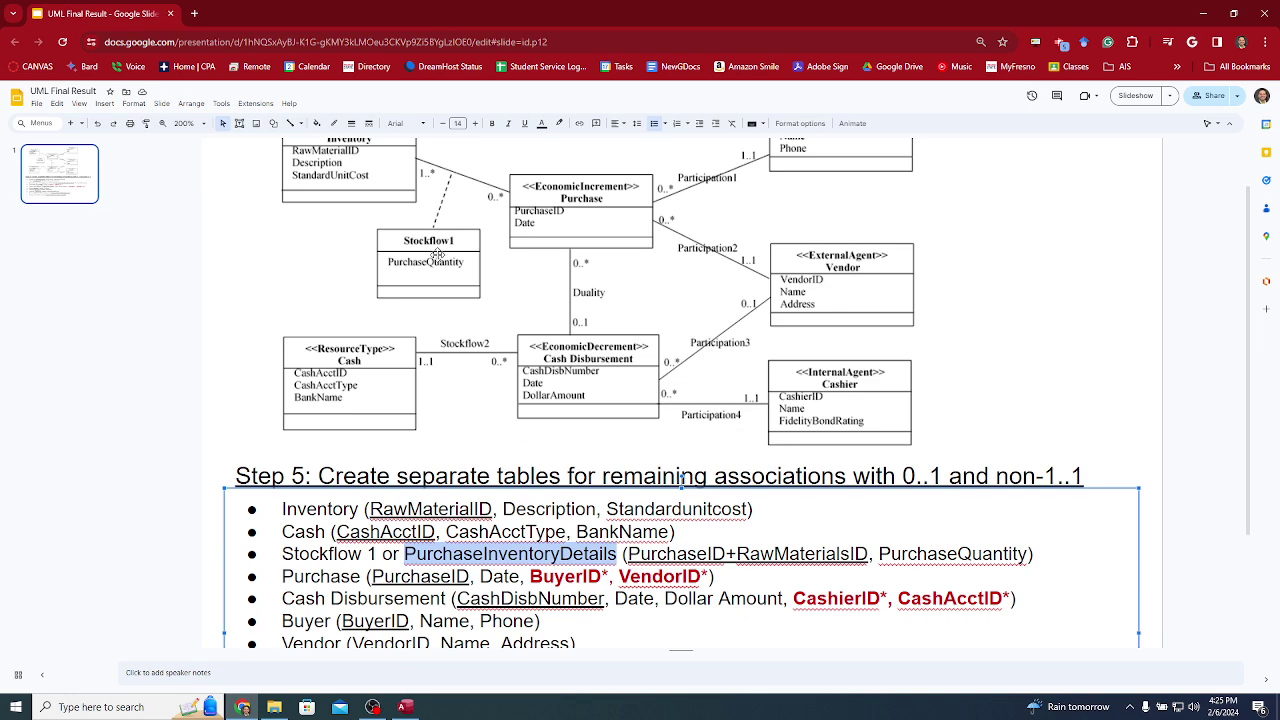
key("Right")
key("Right")
key("ctrl+shift+Right")
key("ctrl+c")
key("alt+Tab")
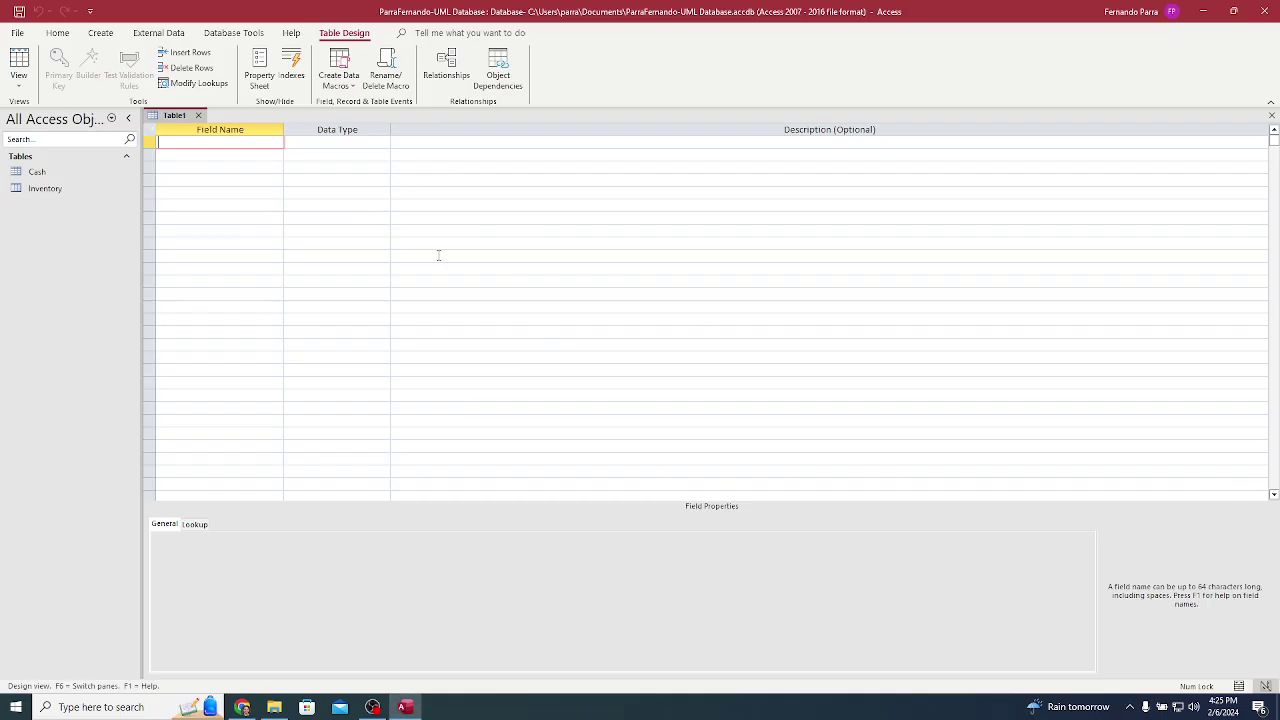
key("ctrl+v")
key("Tab")
key("Tab")
key("Tab")
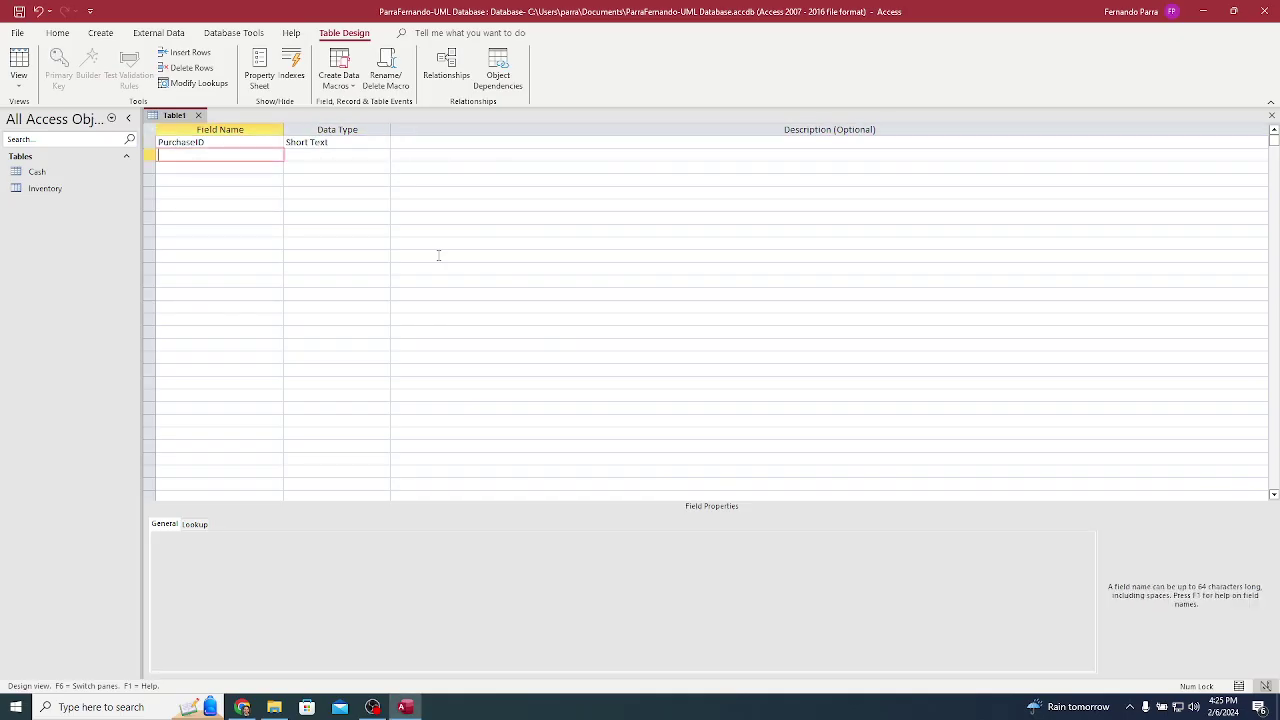
key("alt+Tab")
Step: Add RawMaterialsID from the slide as the second Short Text field
key("Right")
key("Right")
key("ctrl+shift+Right")
key("ctrl+c")
key("alt+Tab")
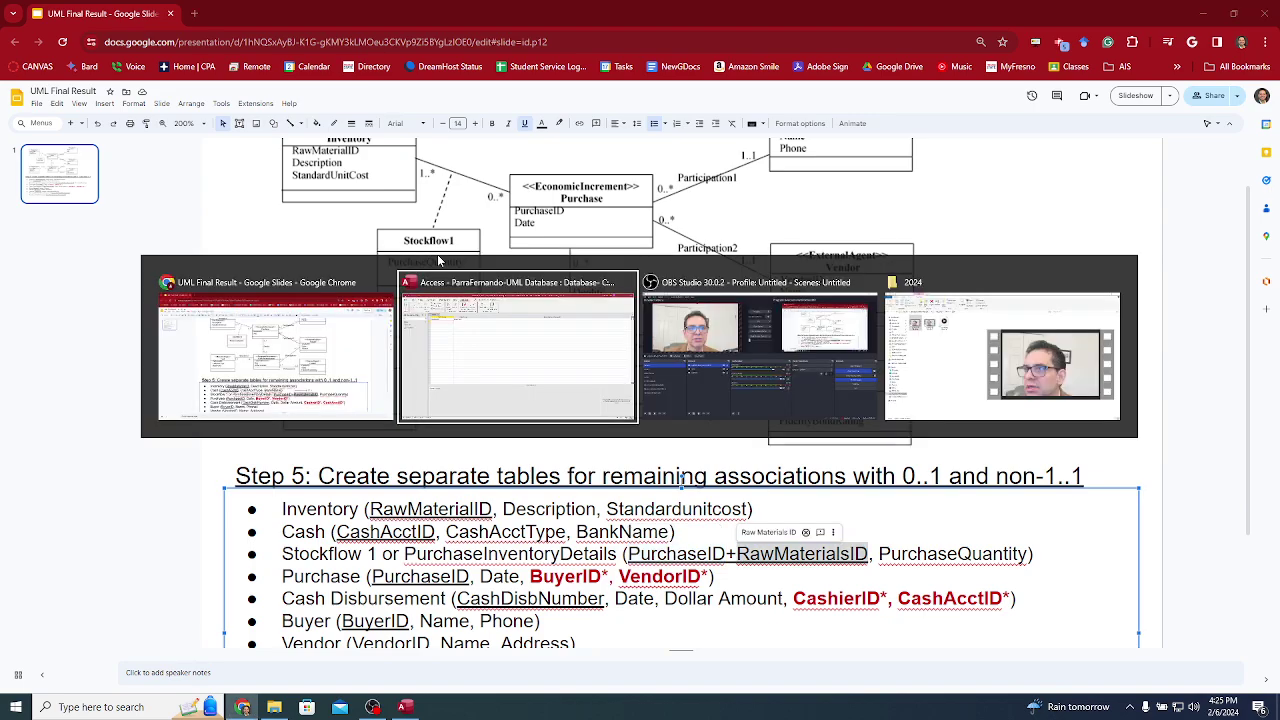
key("ctrl+v")
key("Tab")
key("Tab")
key("Tab")
Step: Add PurchaseQuantity from the slide as the third field with Number data type
key("alt+Tab")
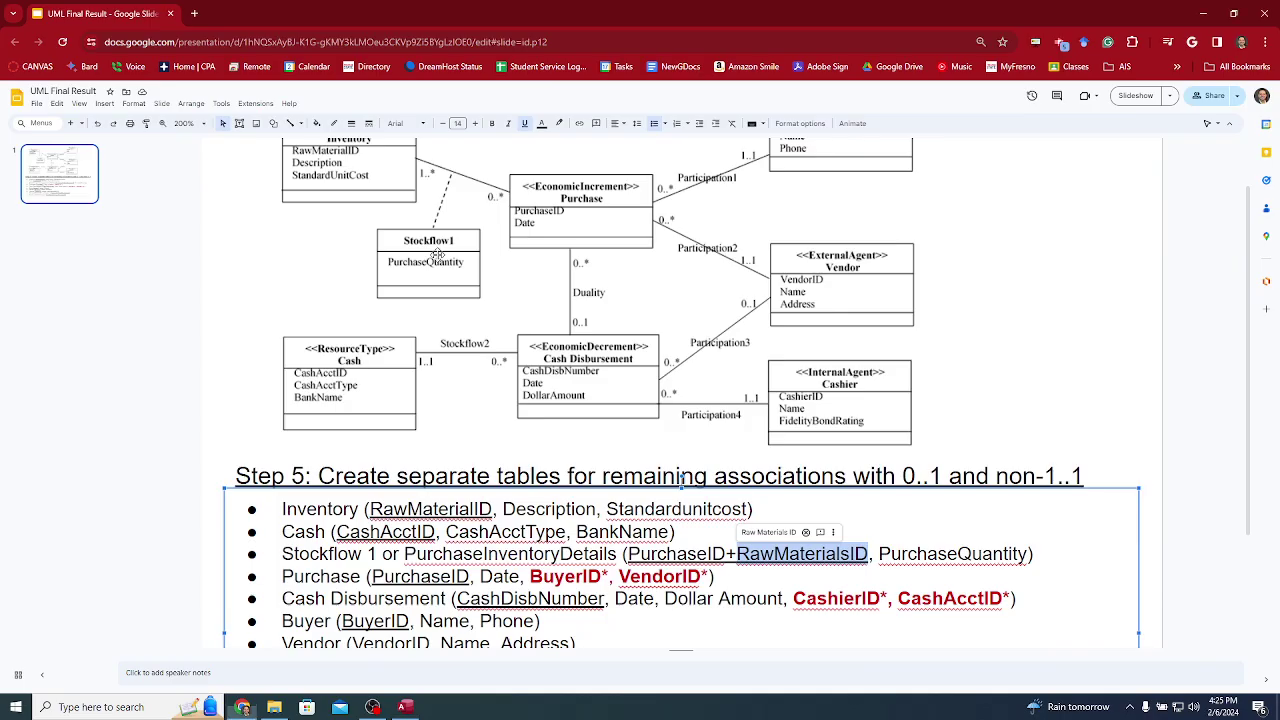
key("Right")
key("Right")
key("ctrl+shift+Right")
key("ctrl+c")
key("alt+Tab")
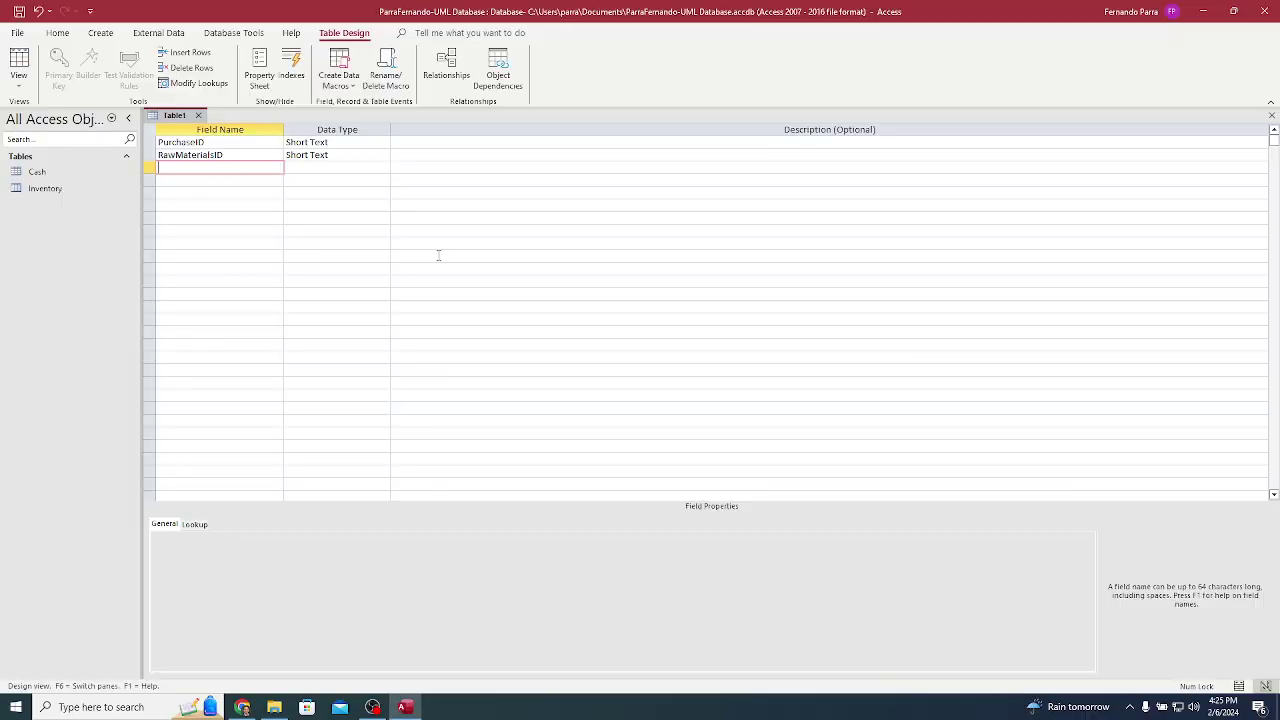
key("ctrl+v")
key("Tab")
type("n")
key("Tab")
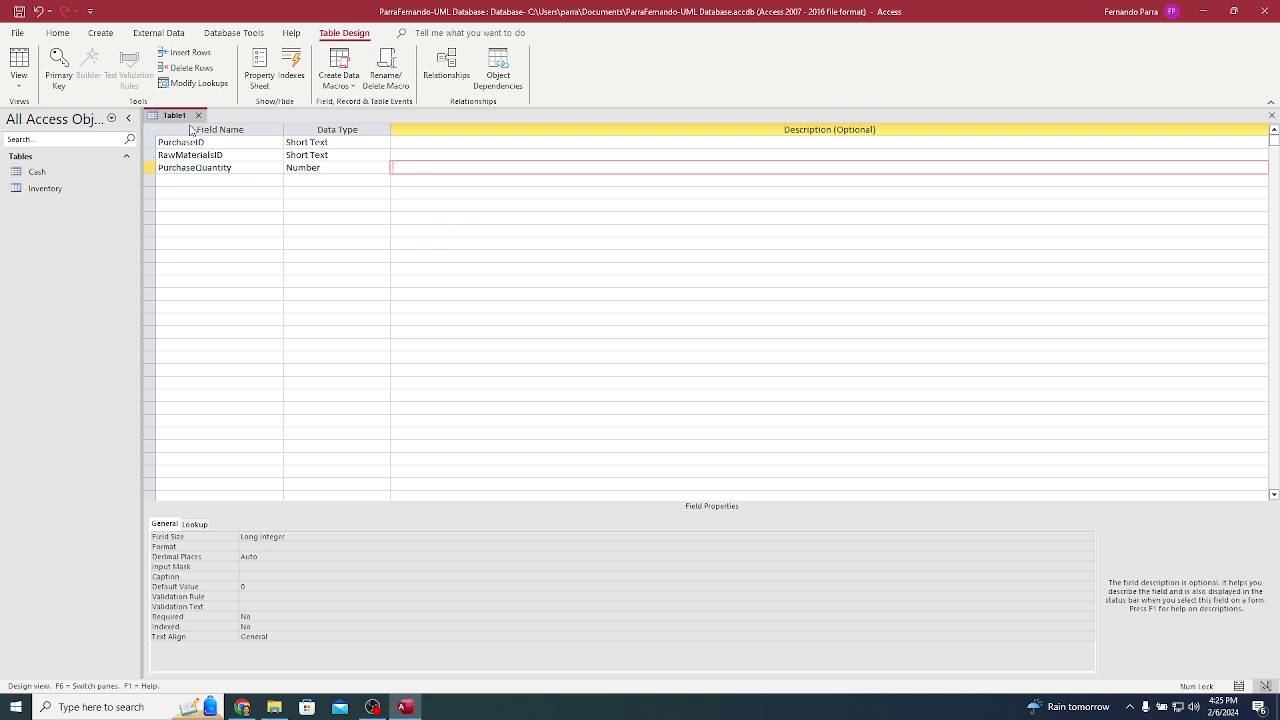
Step: Try selecting and rearranging the PurchaseID and RawMaterialsID rows together
left_click(209, 144)
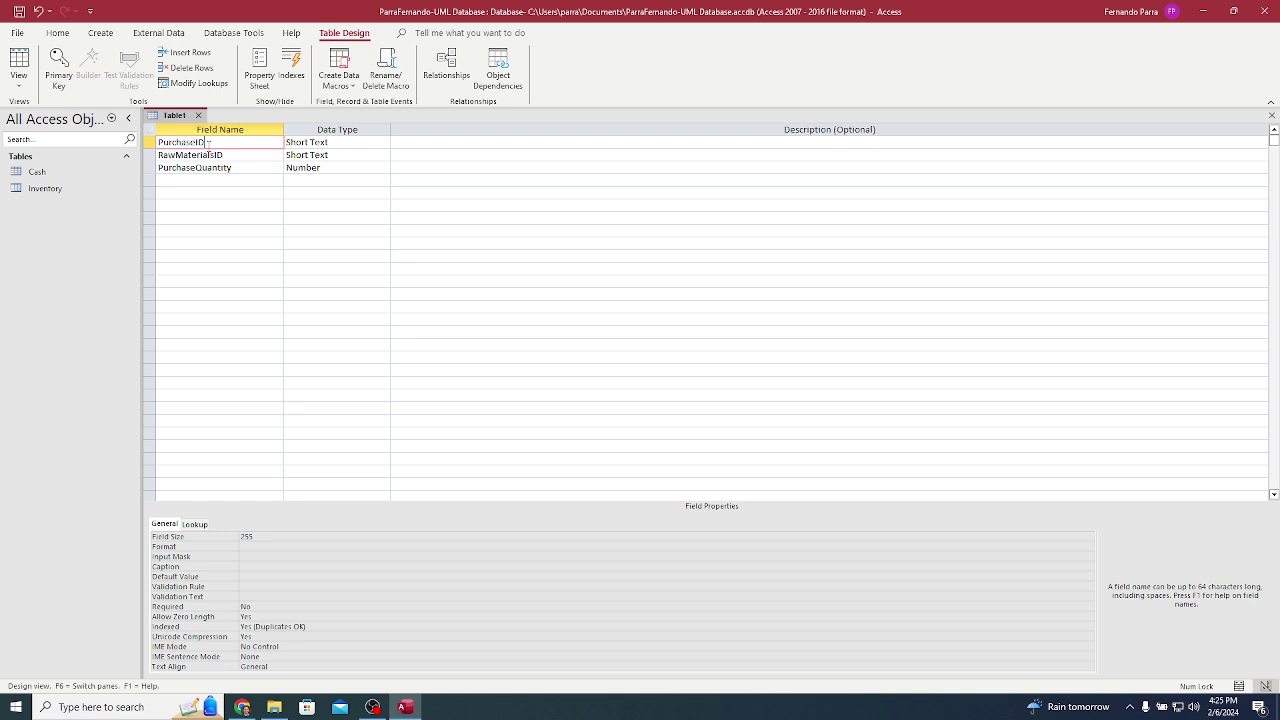
left_click(214, 205)
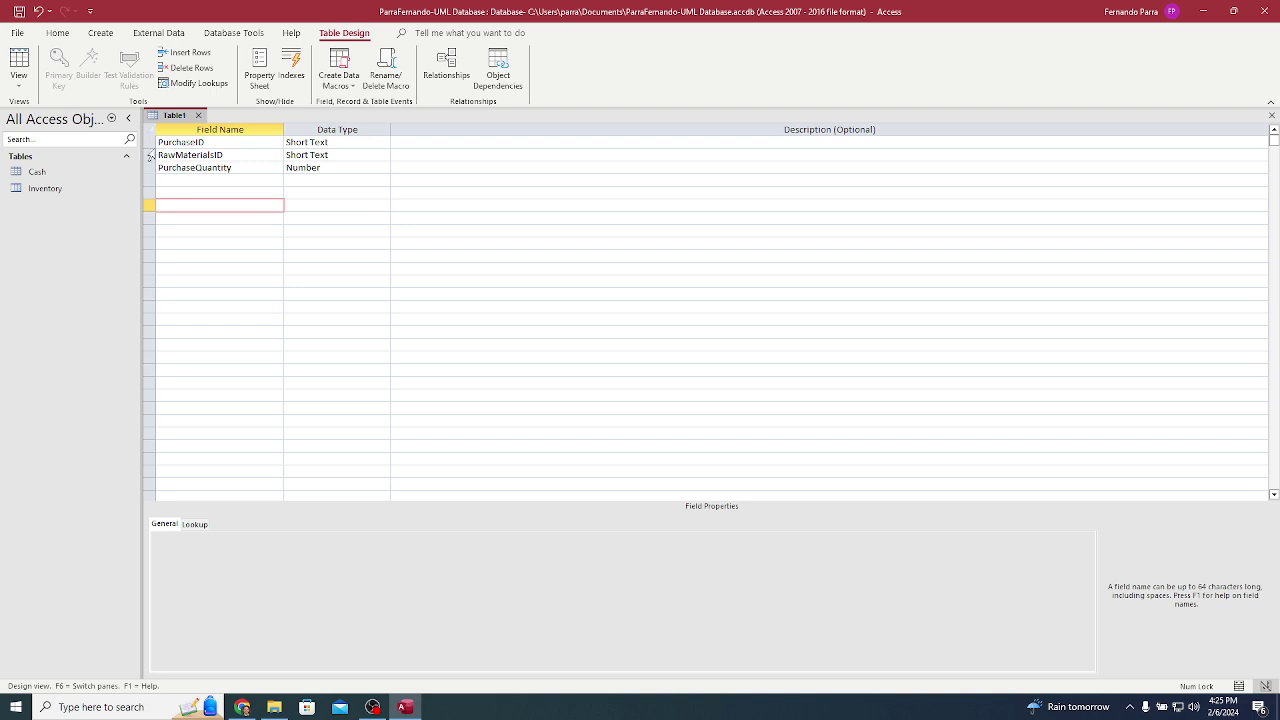
left_click(149, 142)
left_click_drag(149, 142, 149, 155)
left_click(220, 192)
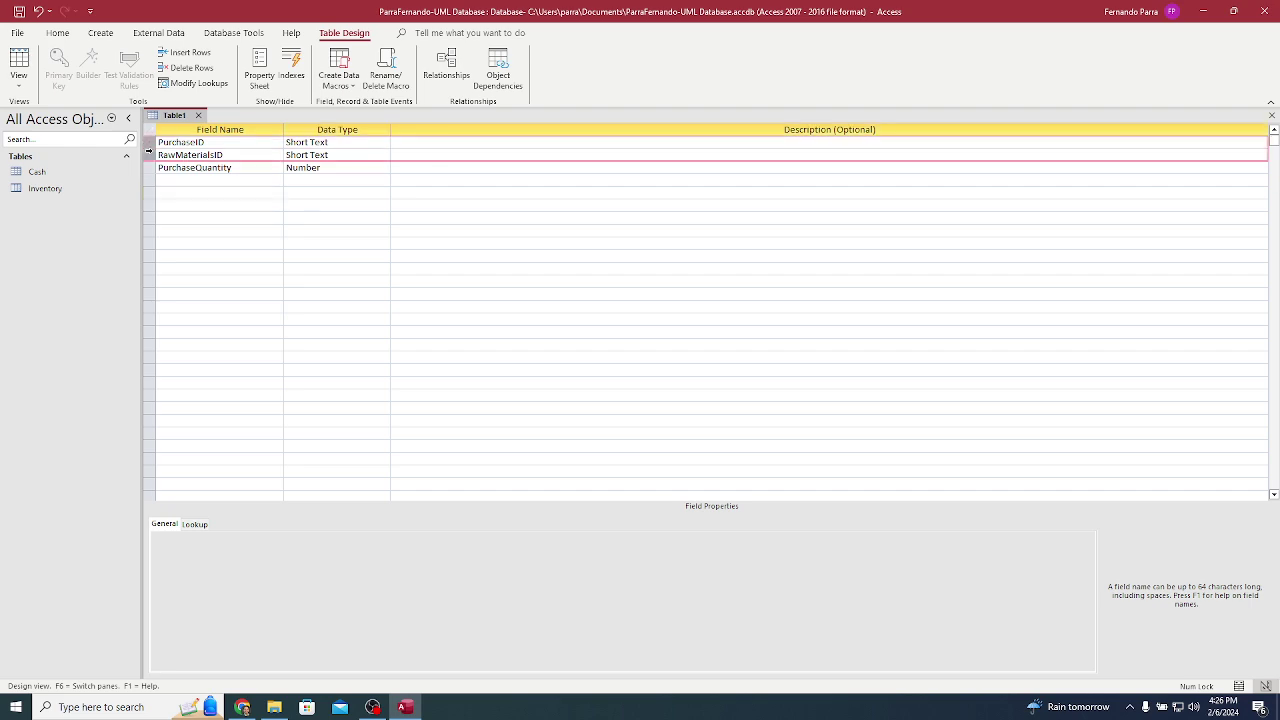
key("alt+Tab")
scroll(682, 479, "down", 3)
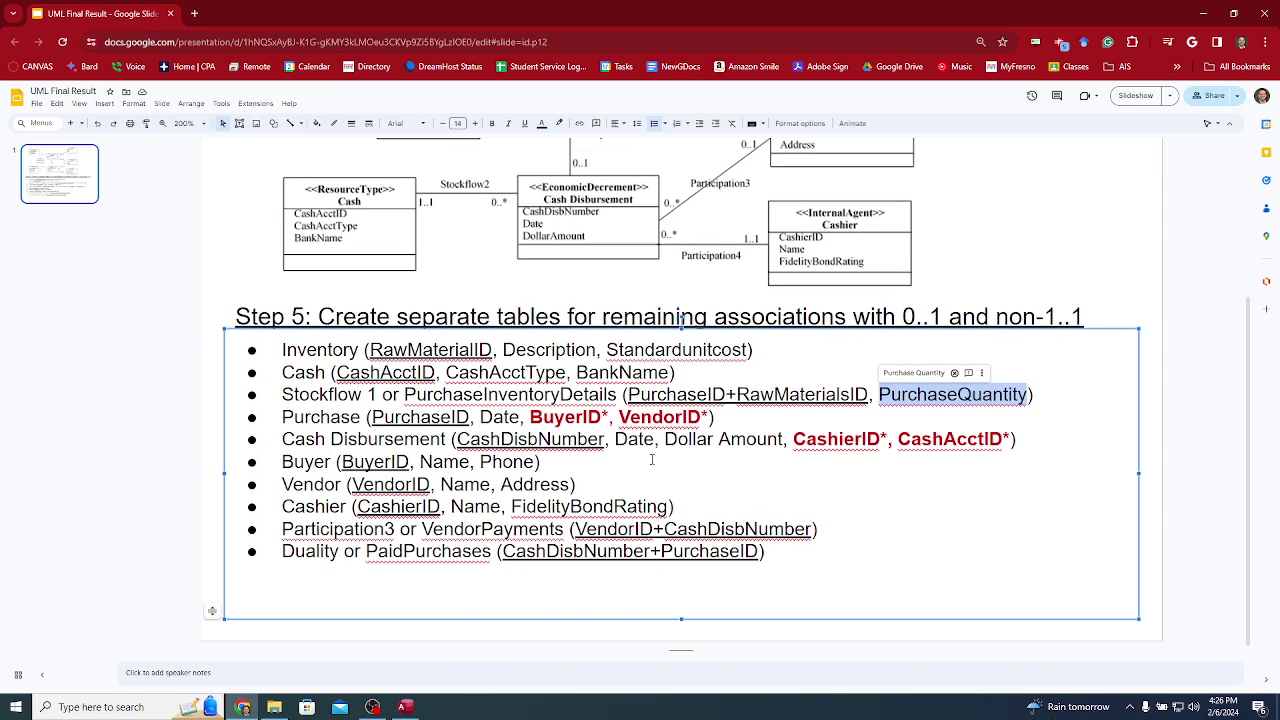
left_click(737, 394)
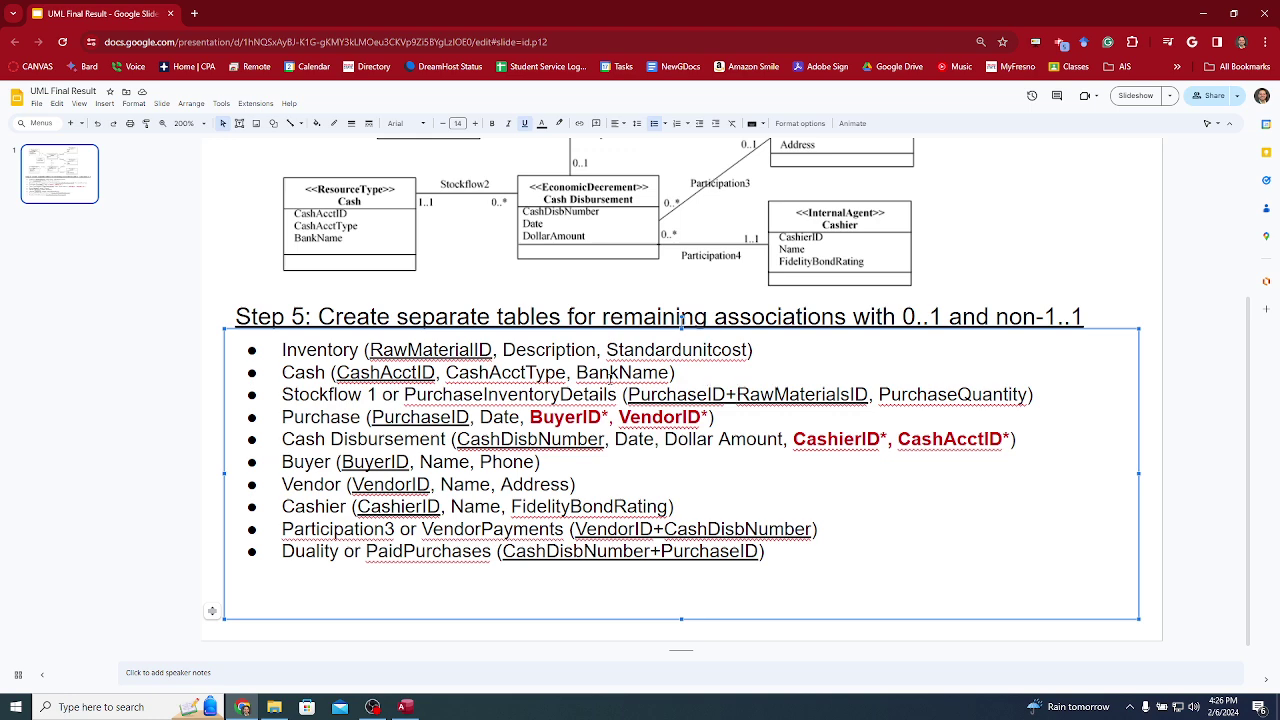
key("alt+Tab")
Step: Select the PurchaseID and RawMaterialsID rows and make them a combined primary key
left_click_drag(148, 143, 148, 155)
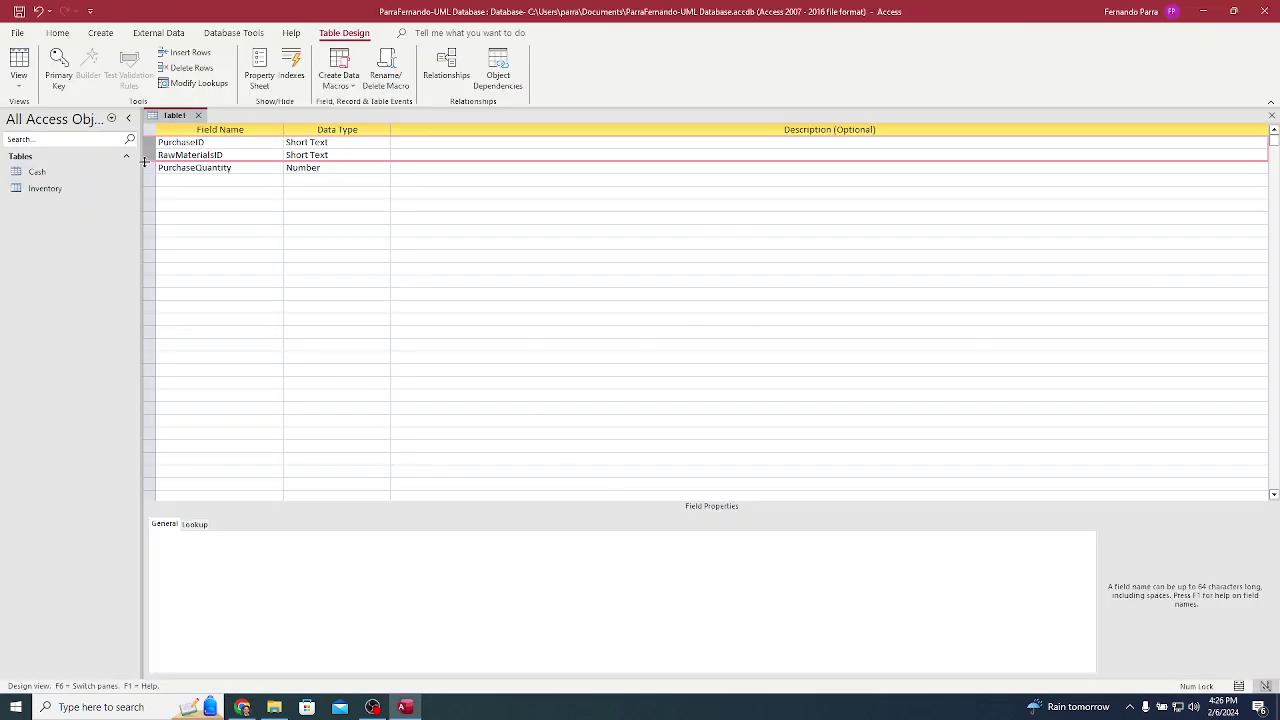
left_click(59, 70)
left_click(297, 266)
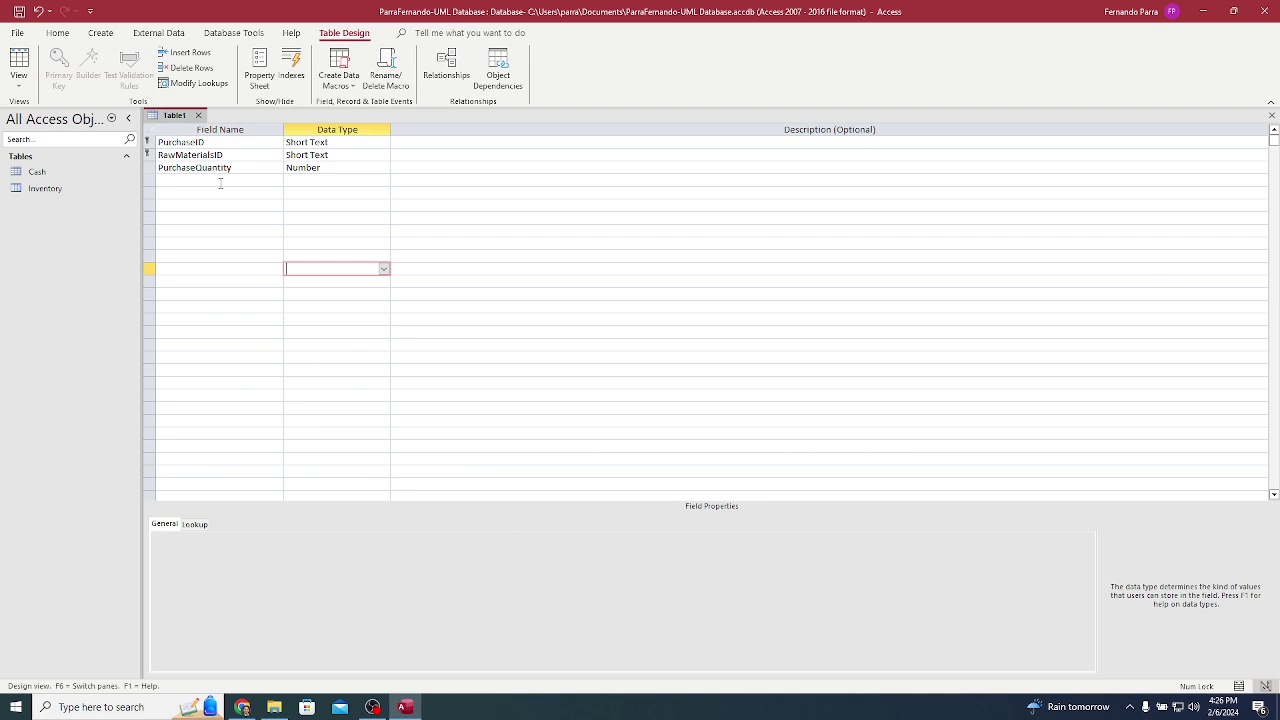
left_click(150, 155)
left_click(59, 68)
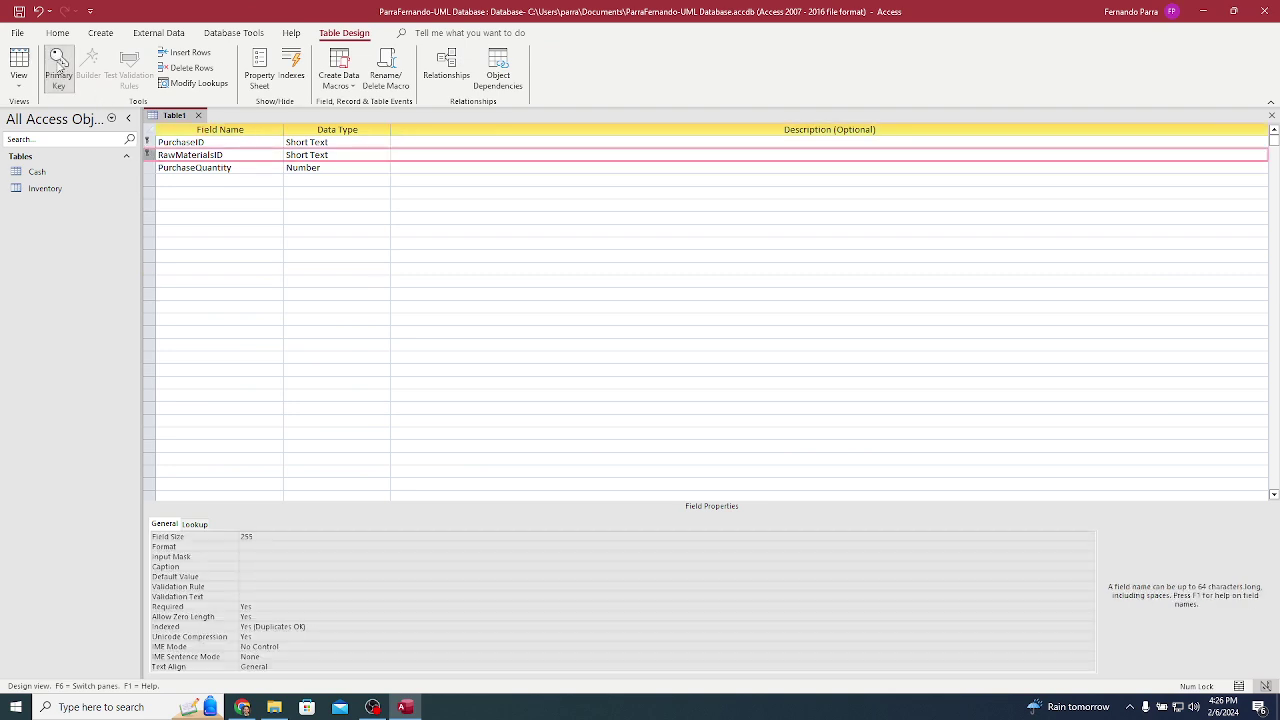
left_click(222, 217)
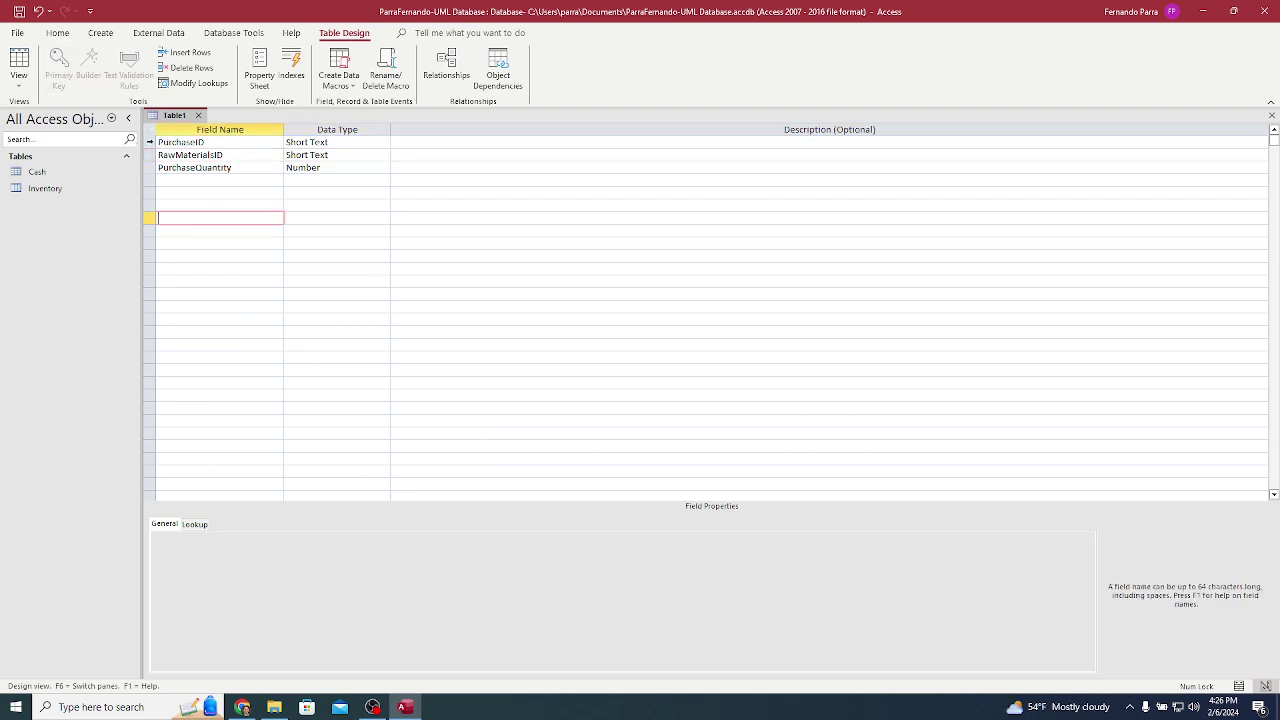
left_click(148, 142)
left_click_drag(150, 142, 150, 153)
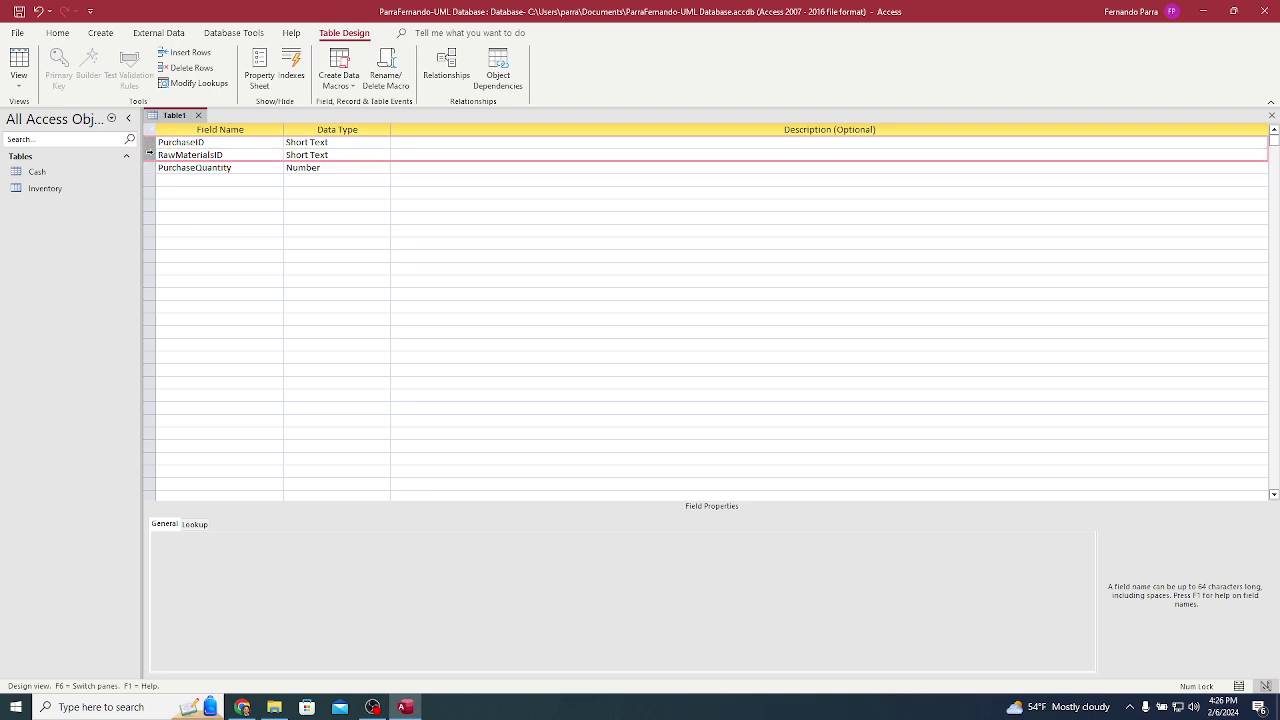
left_click_drag(149, 154, 150, 152)
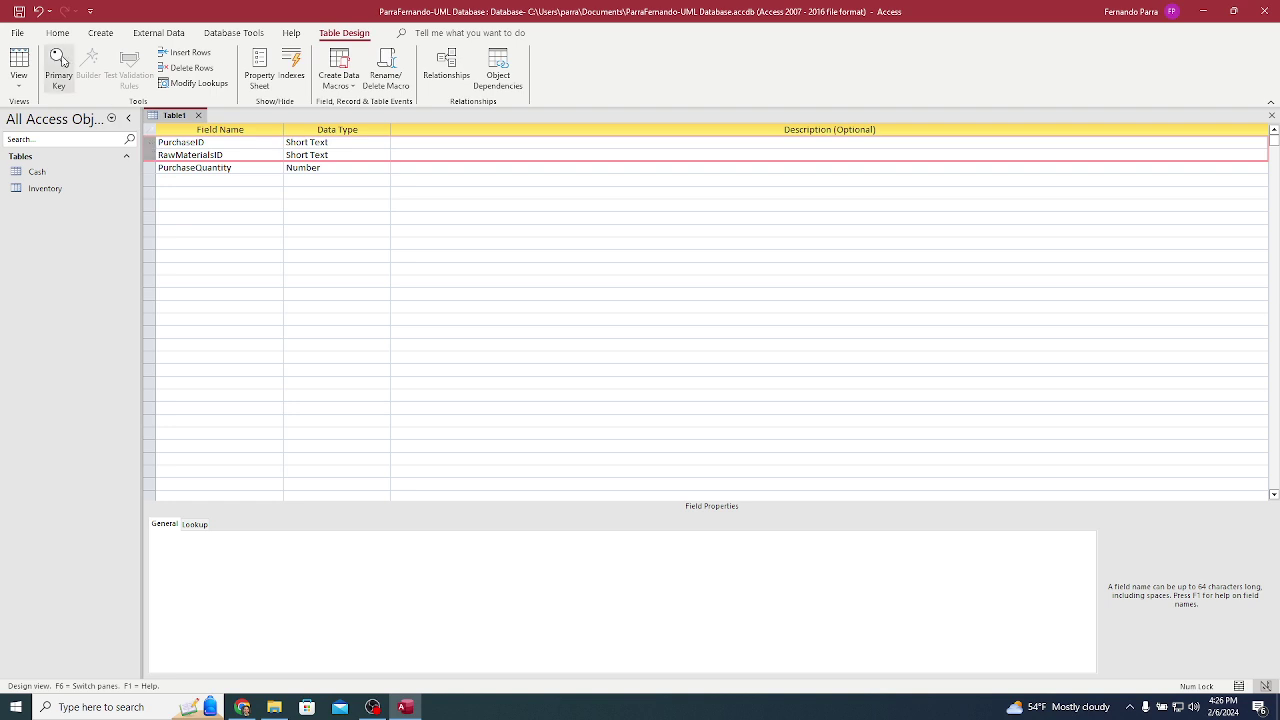
left_click(58, 62)
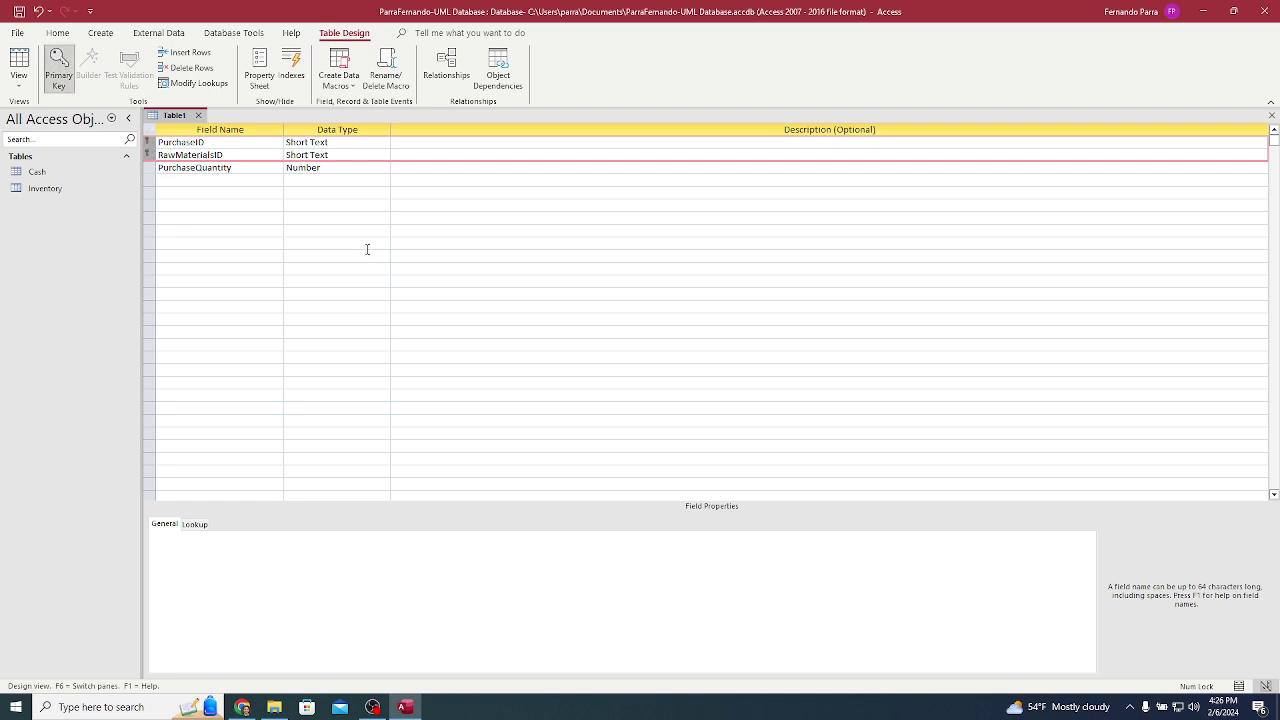
Step: Copy the name PurchaseInventoryDetails from the slide and save the table under it
key("alt+Tab")
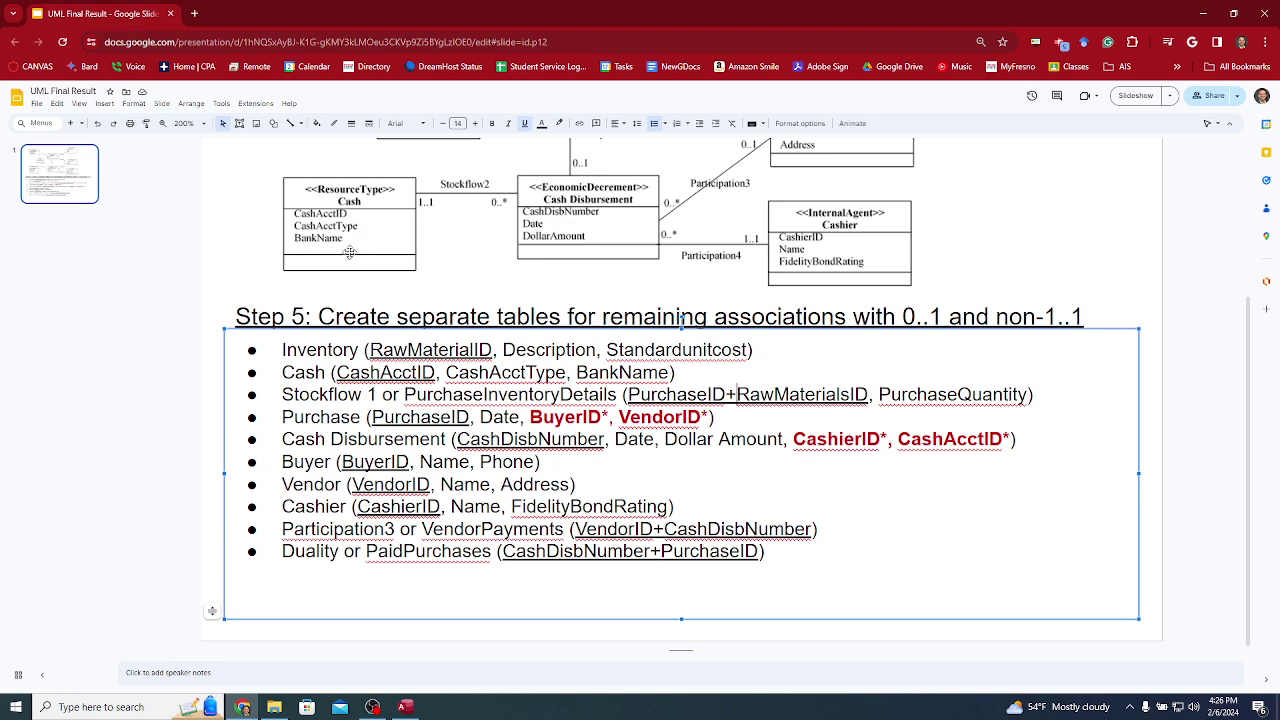
left_click(462, 395)
double_click(462, 395)
key("ctrl+c")
key("alt+Tab")
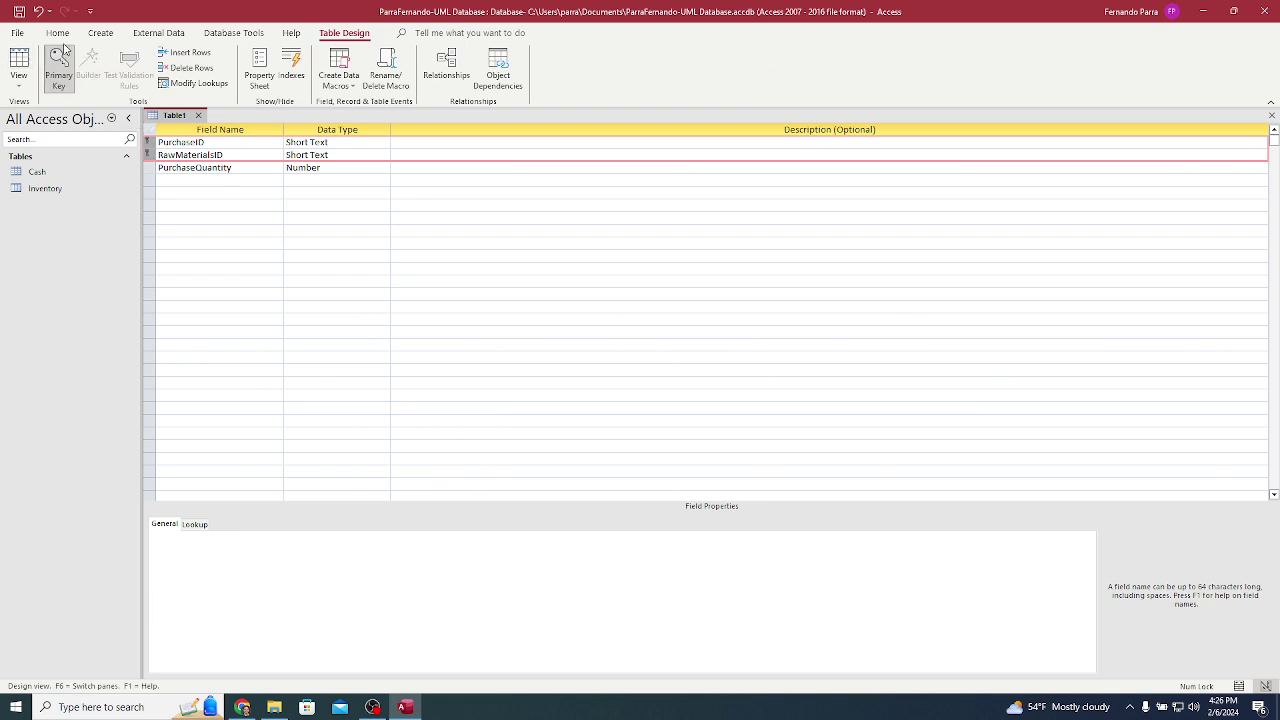
key("ctrl+s")
key("ctrl+v")
key("Return")
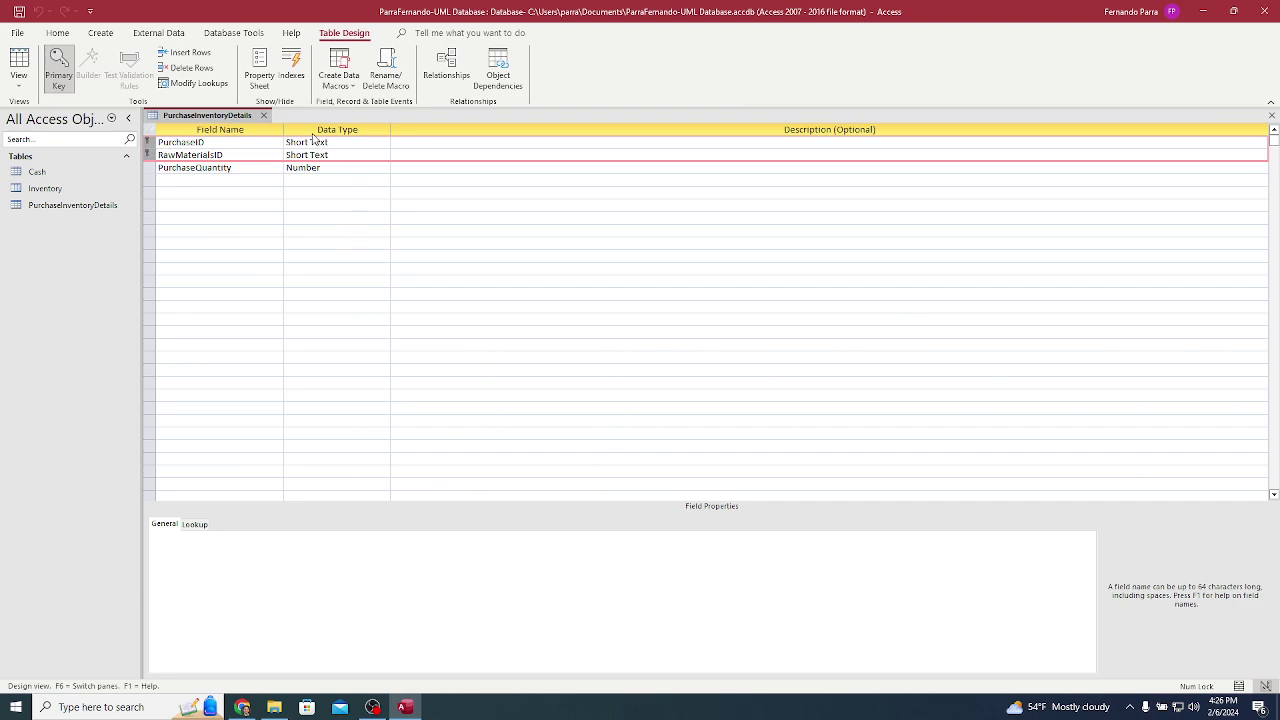
Step: Close the PurchaseInventoryDetails design and inspect the Purchase line's Date field on the slide
left_click(263, 116)
key("alt+Tab")
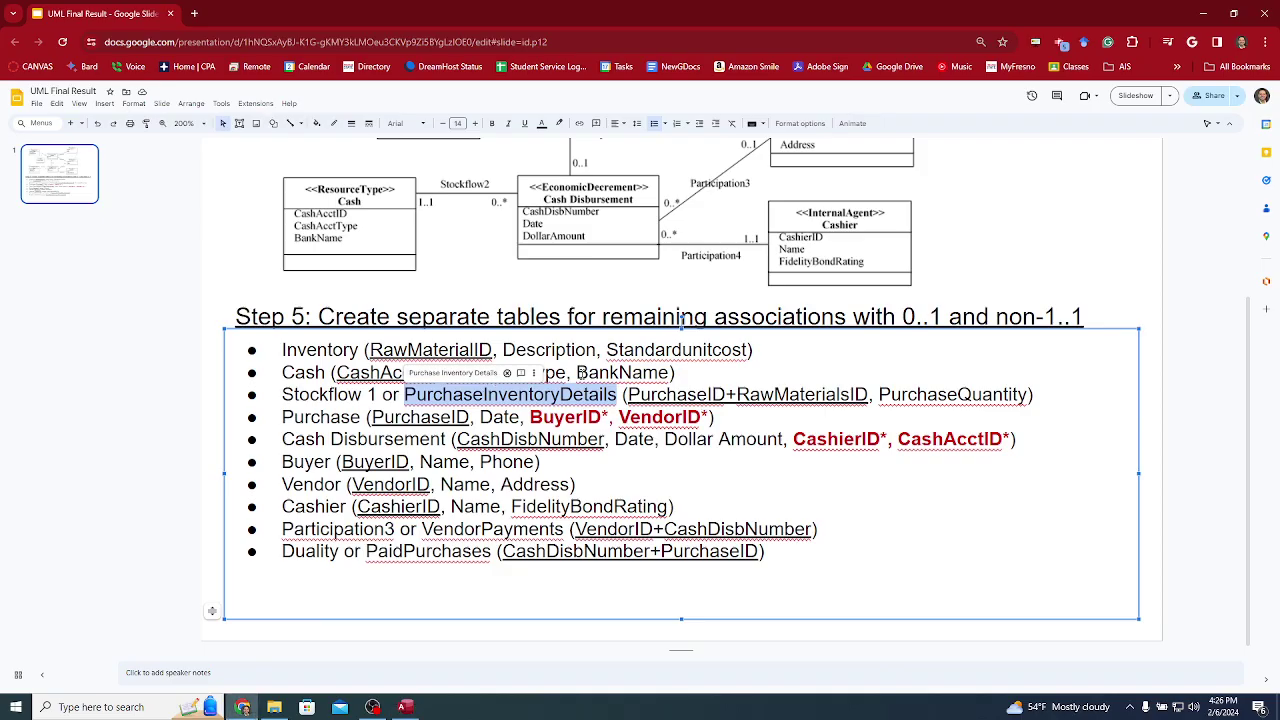
left_click(494, 416)
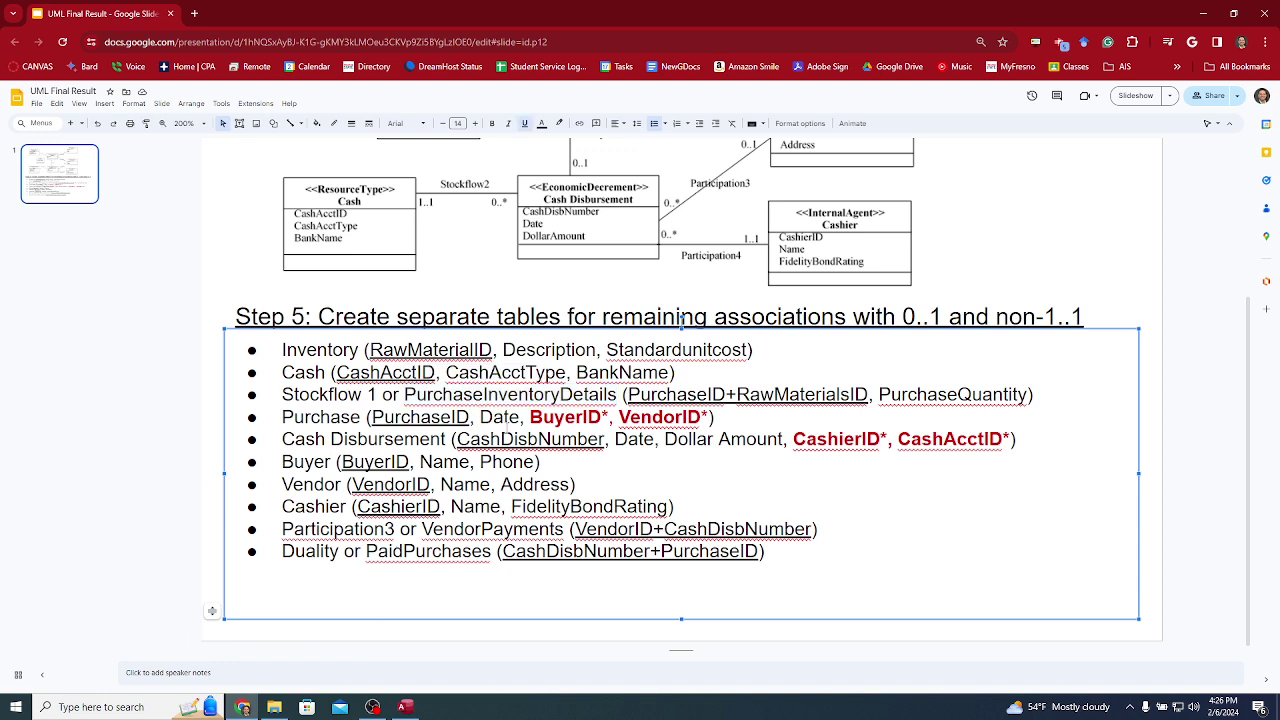
double_click(494, 416)
key("Right")
key("Right")
key("Right")
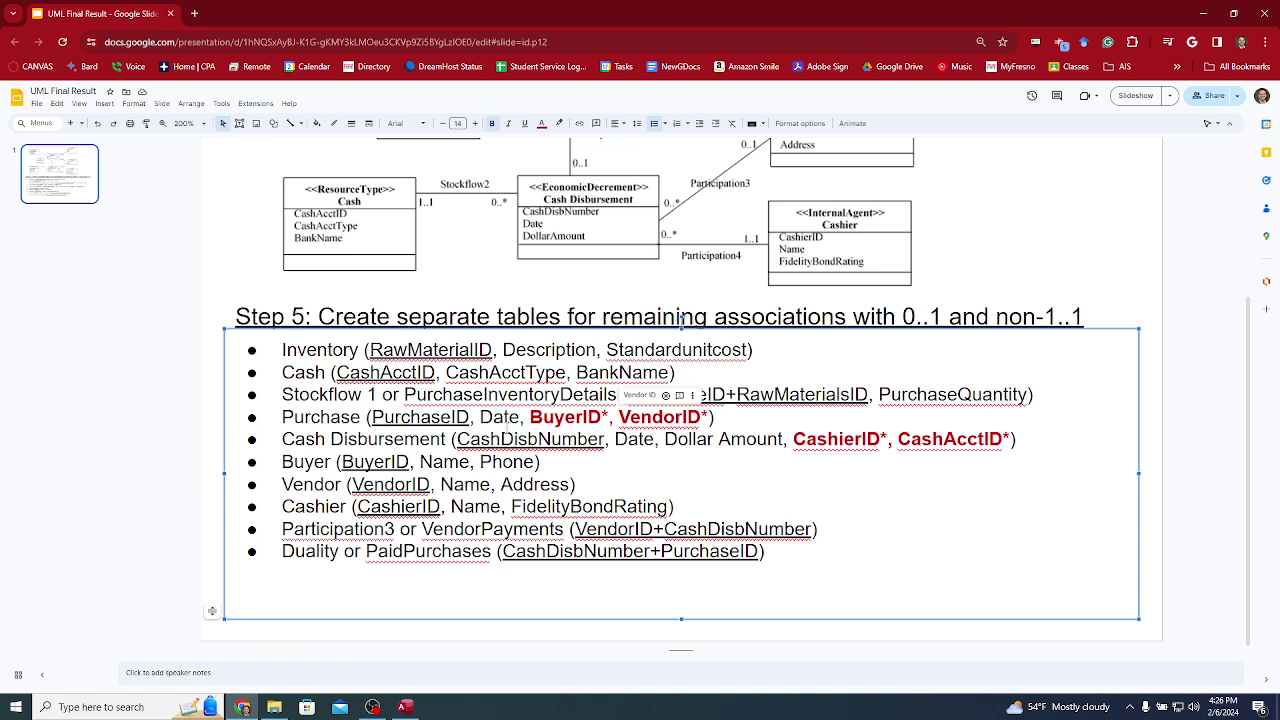
Step: Inspect Date in the Cash Disbursement line, then place the cursor before Date in the Purchase line
left_click(507, 434)
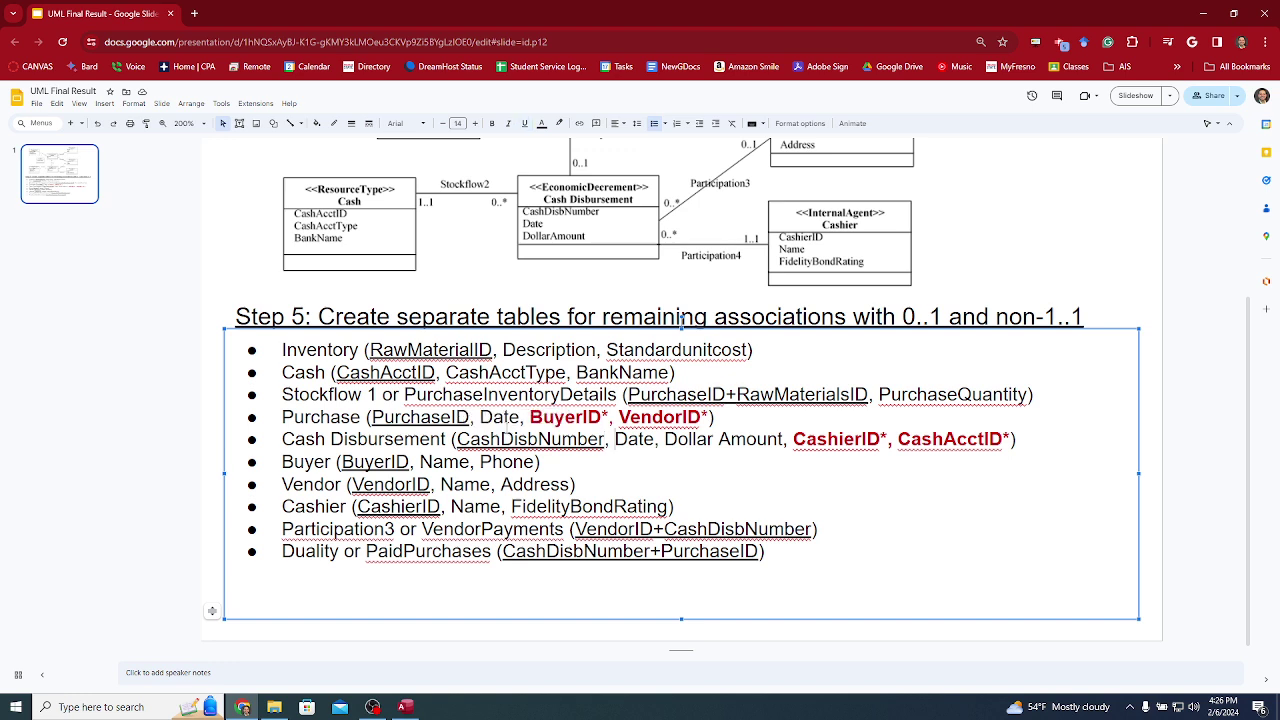
double_click(634, 439)
key("Up")
key("Home")
key("ctrl+Right")
key("ctrl+Right")
key("ctrl+Right")
key("ctrl+Right")
type("PU")
key("BackSpace")
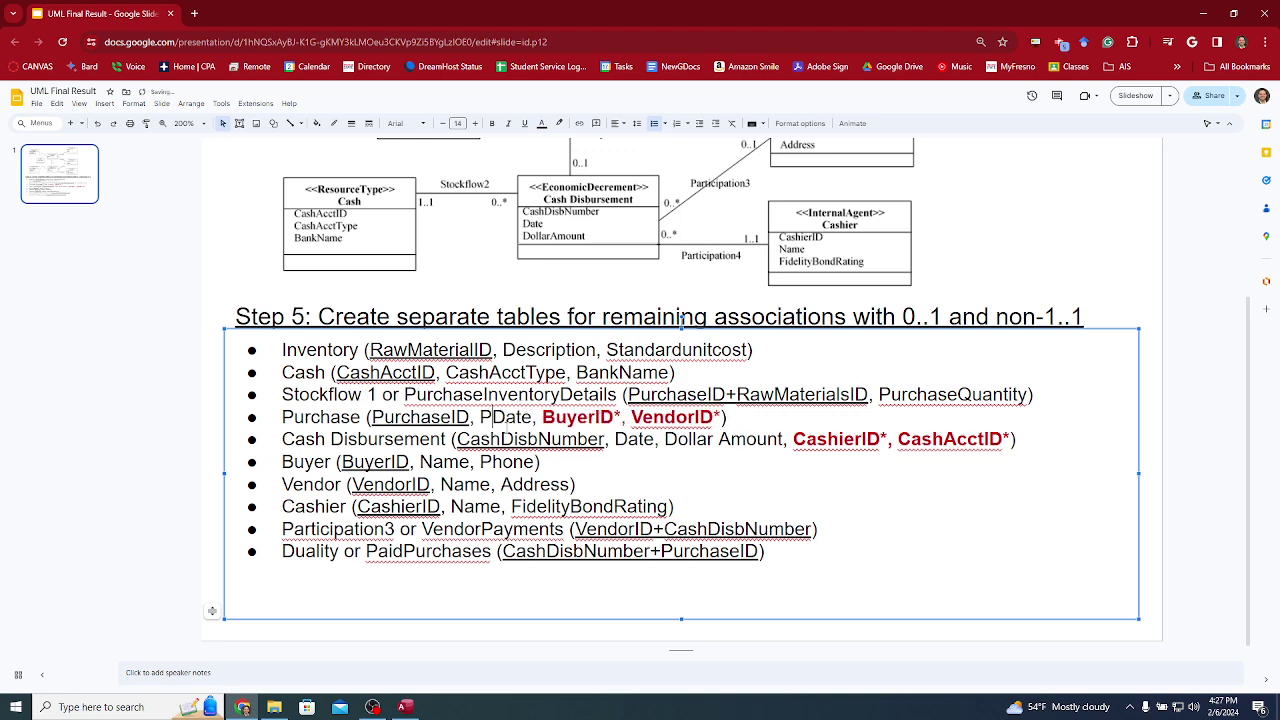
key("alt+Tab")
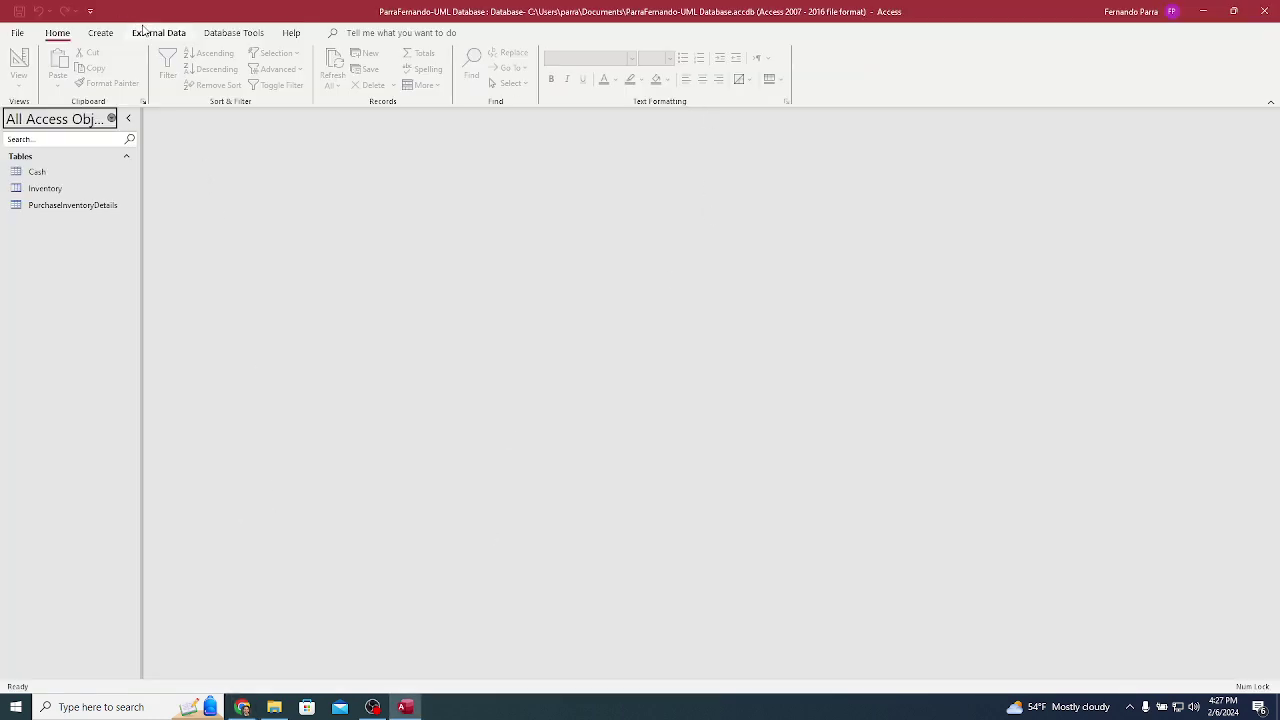
Step: Start a new table design with PurchaseID as its first Short Text field
left_click(100, 32)
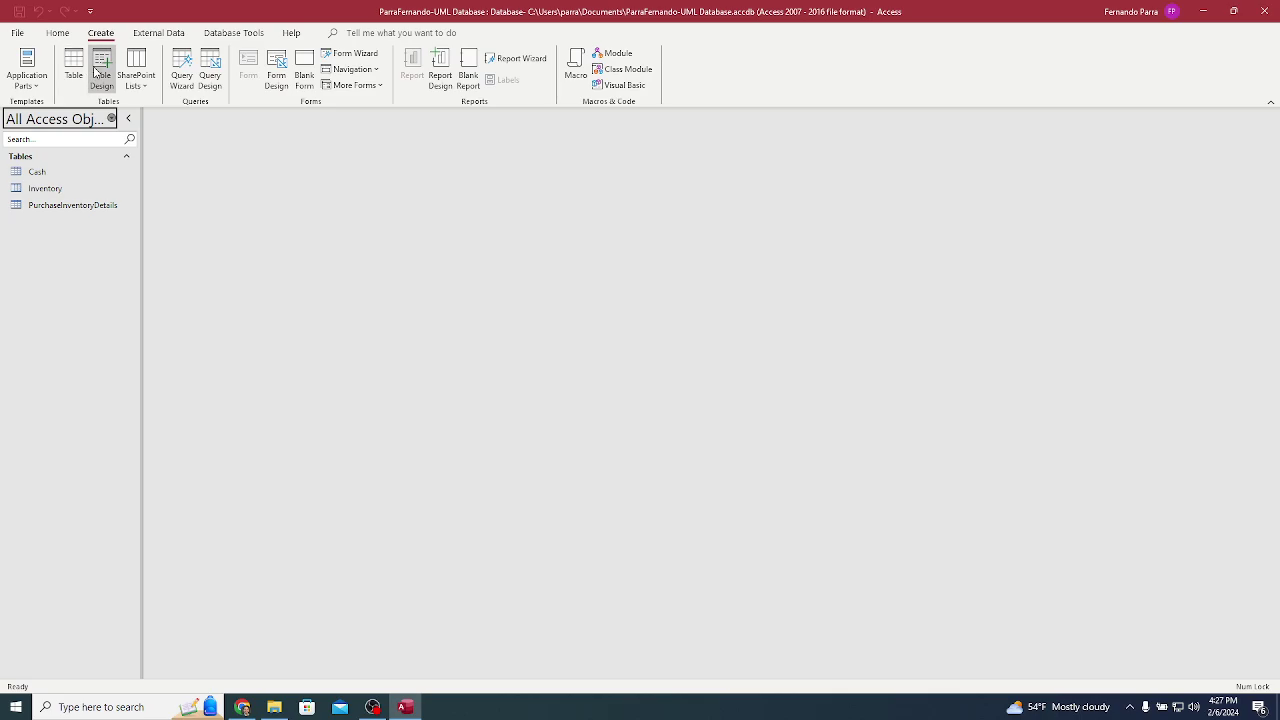
left_click(94, 72)
key("alt+Tab")
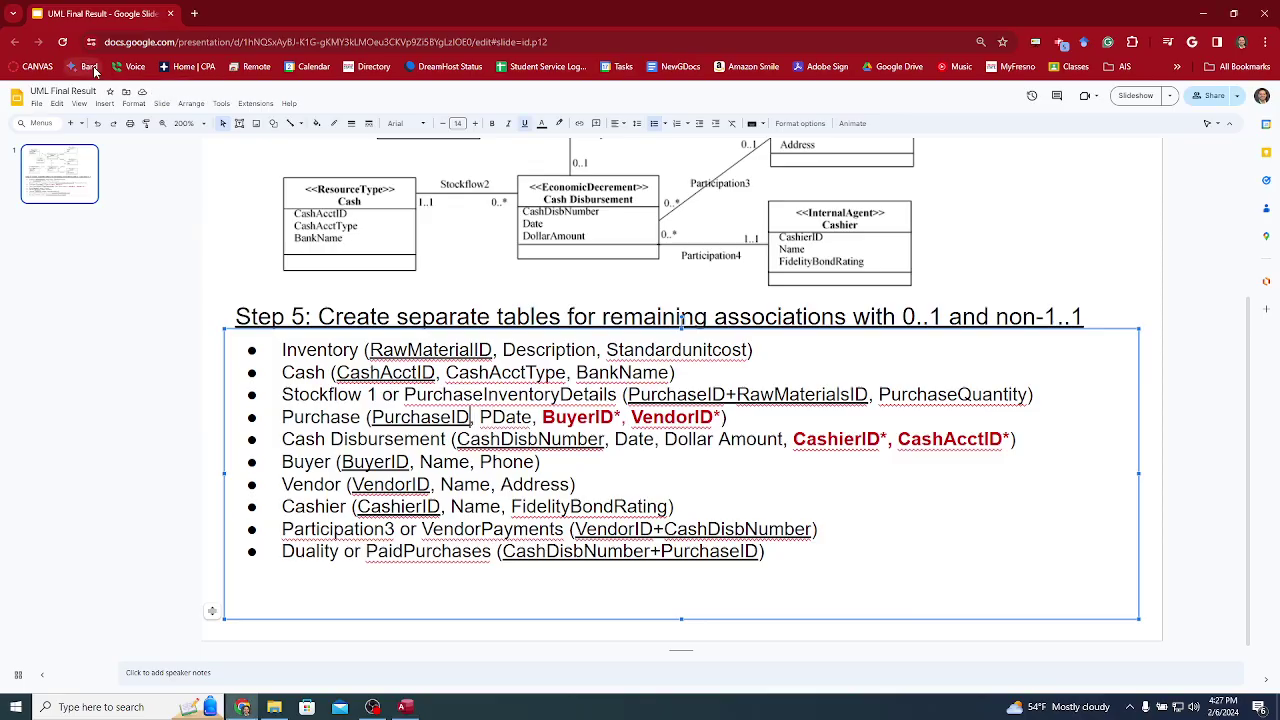
key("alt+Tab")
type("PurchaseID")
key("Tab")
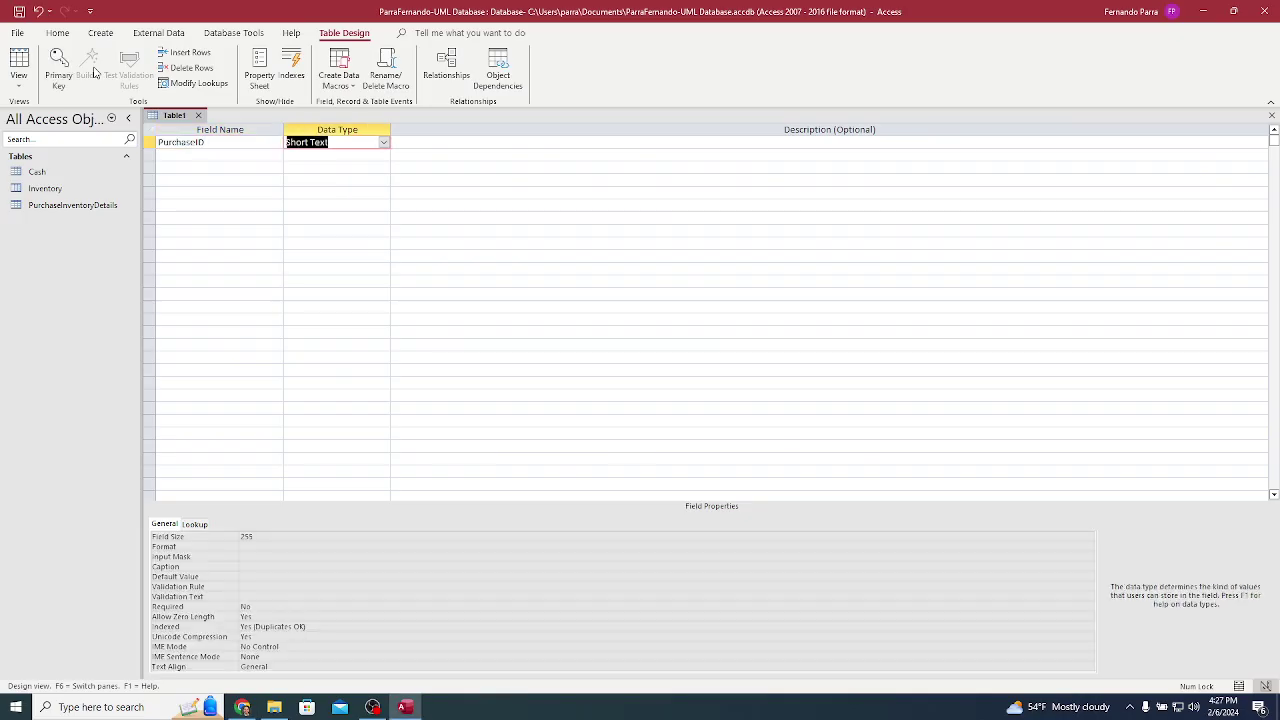
key("Tab")
key("Tab")
Step: Paste Date from the slide as the second field name, triggering the reserved-word warning
key("alt+Tab")
key("ctrl+Right")
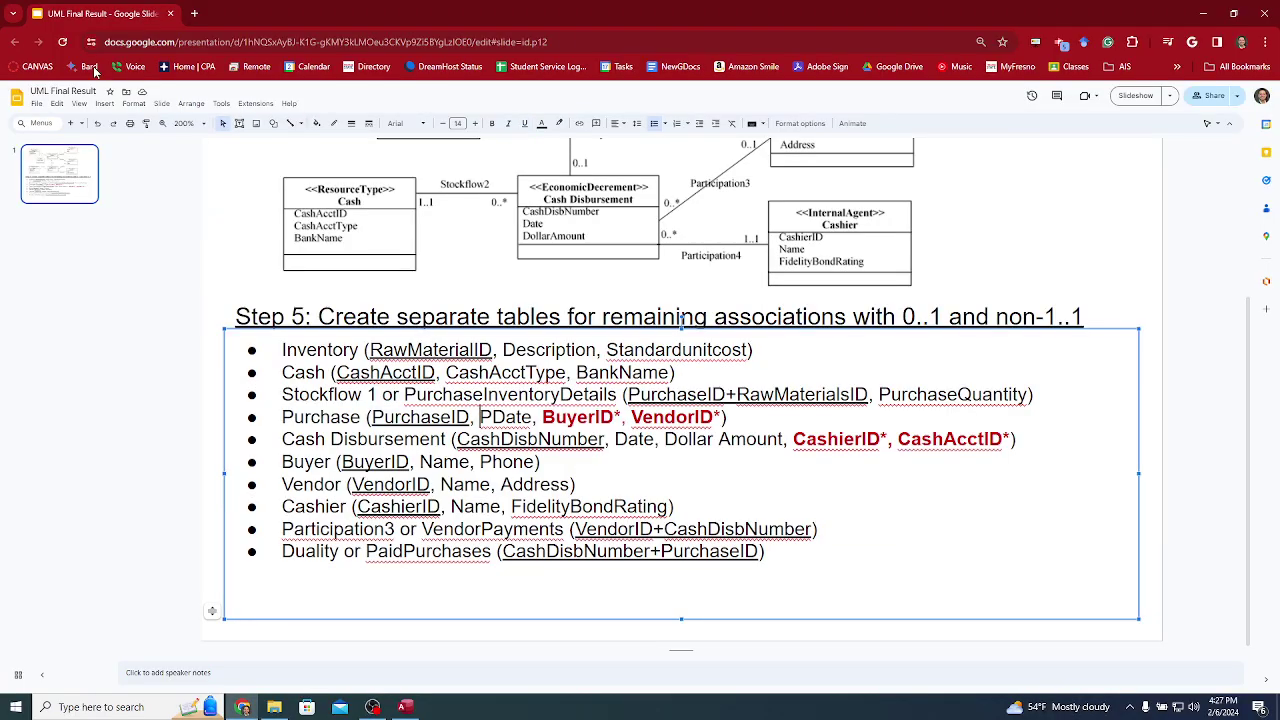
key("ctrl+shift+Right")
key("ctrl+c")
key("alt+Tab")
key("ctrl+v")
key("Tab")
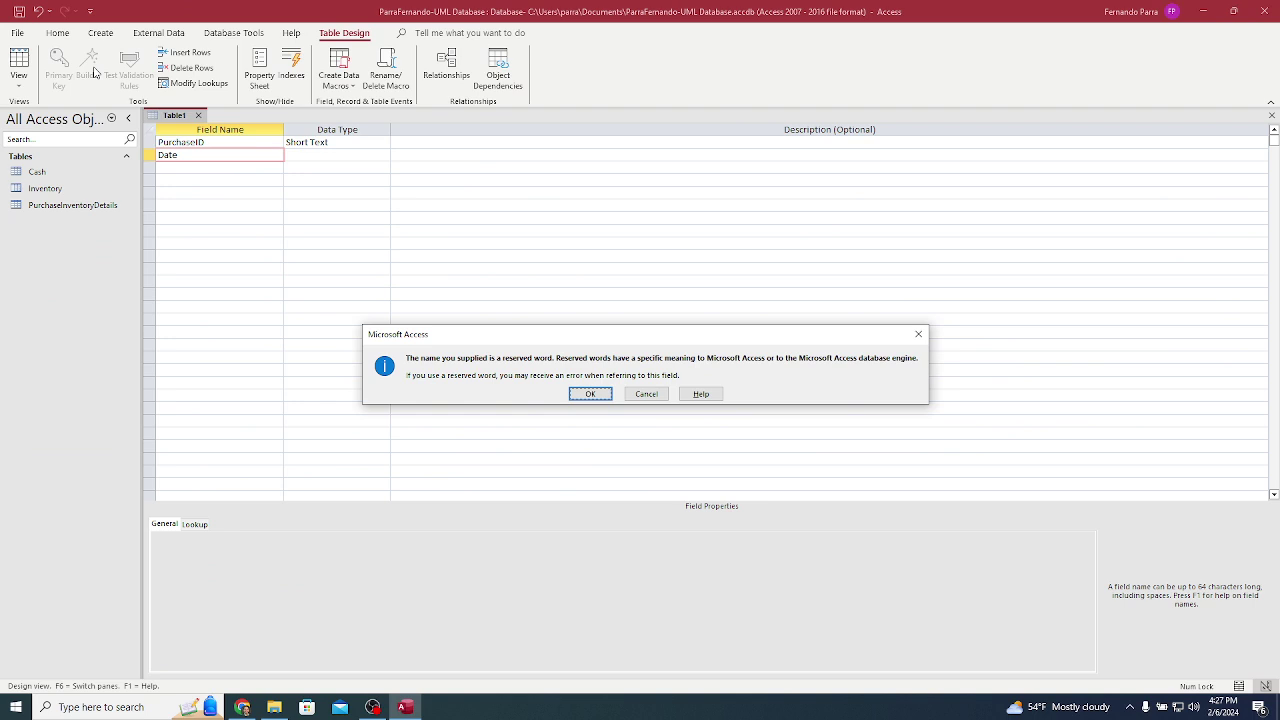
key("Return")
Step: Rename the second field PurchaseDate and set its data type to Date/Time
key("shift+Tab")
type("Purccha")
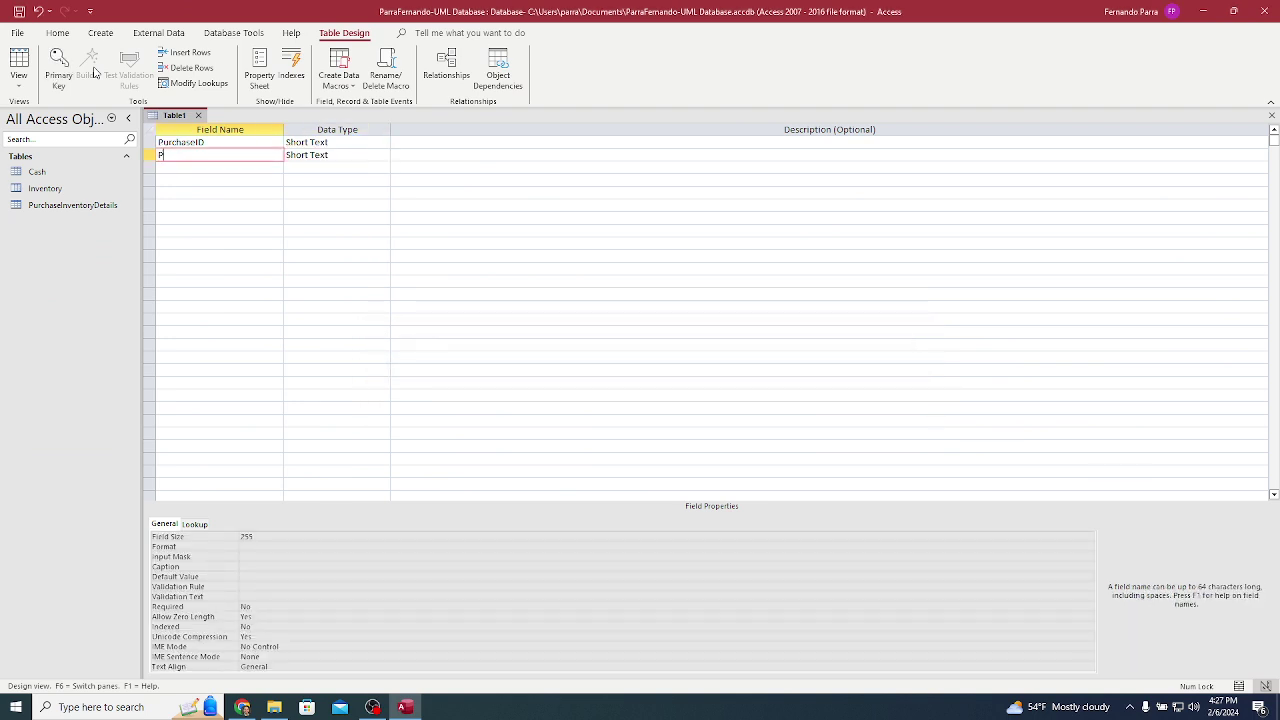
key("BackSpace")
key("BackSpace")
key("BackSpace")
type("haseDate")
key("Return")
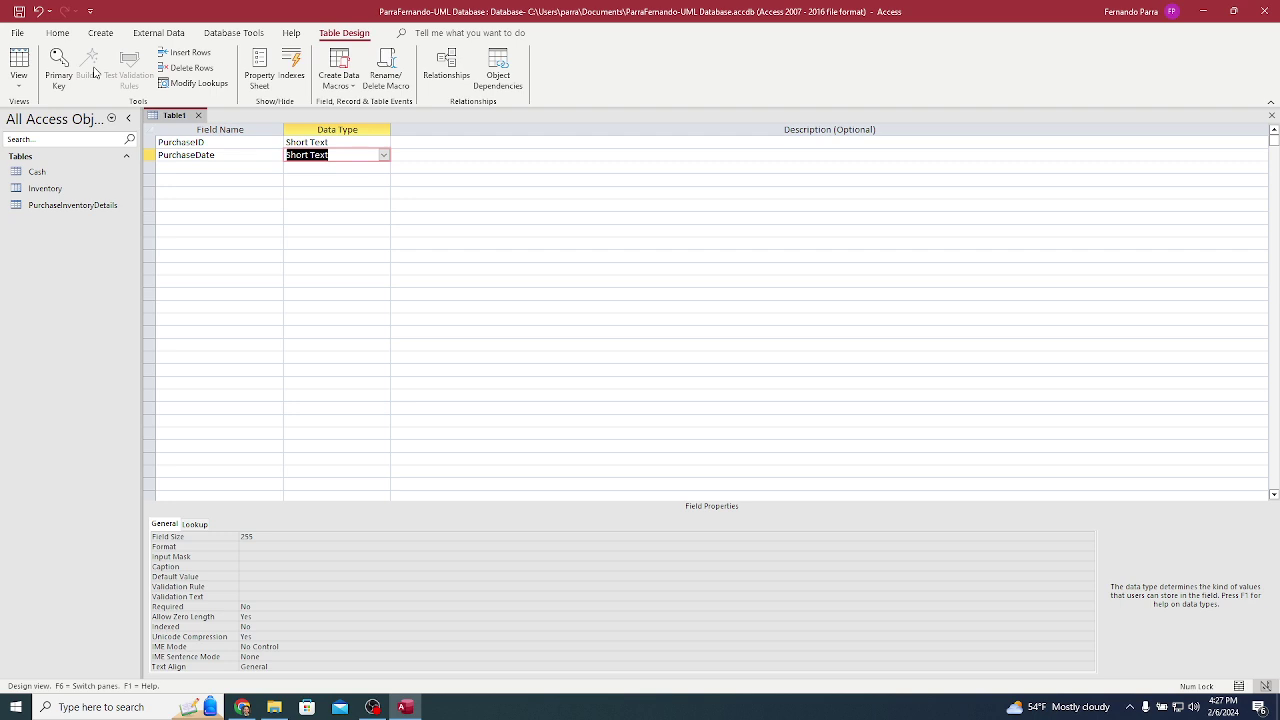
key("Return")
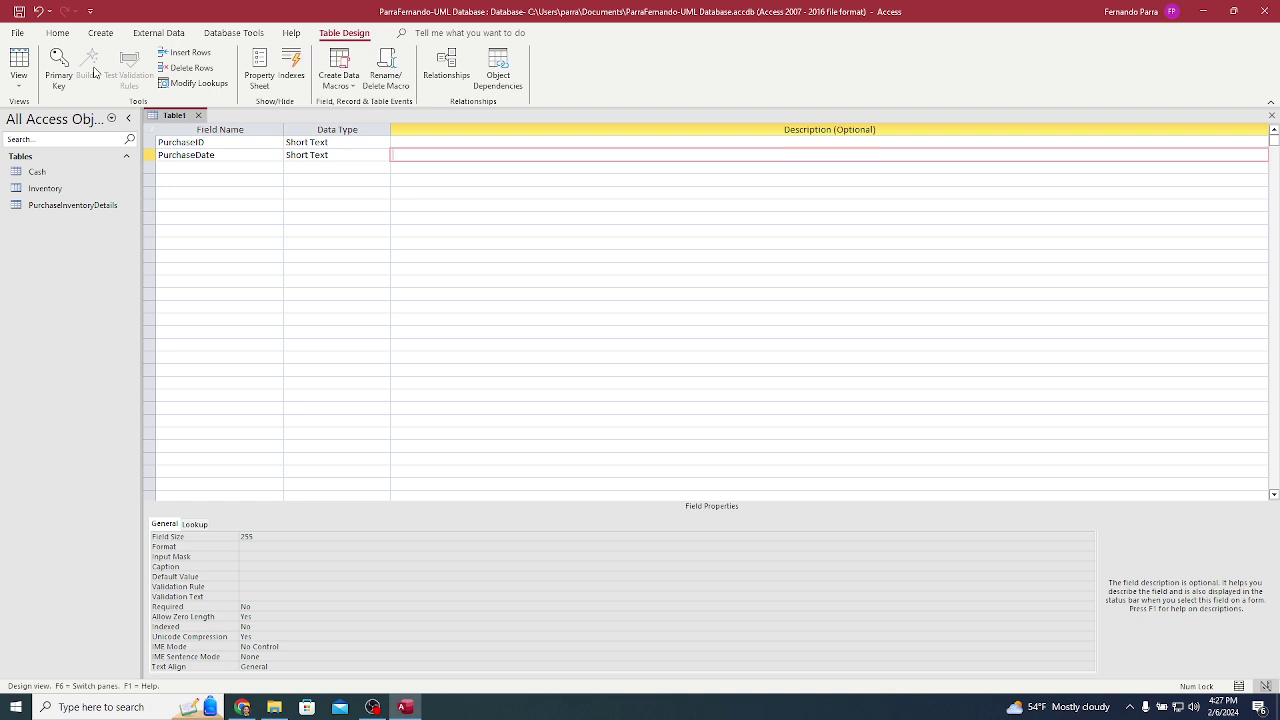
key("shift+Tab")
type("d")
key("Return")
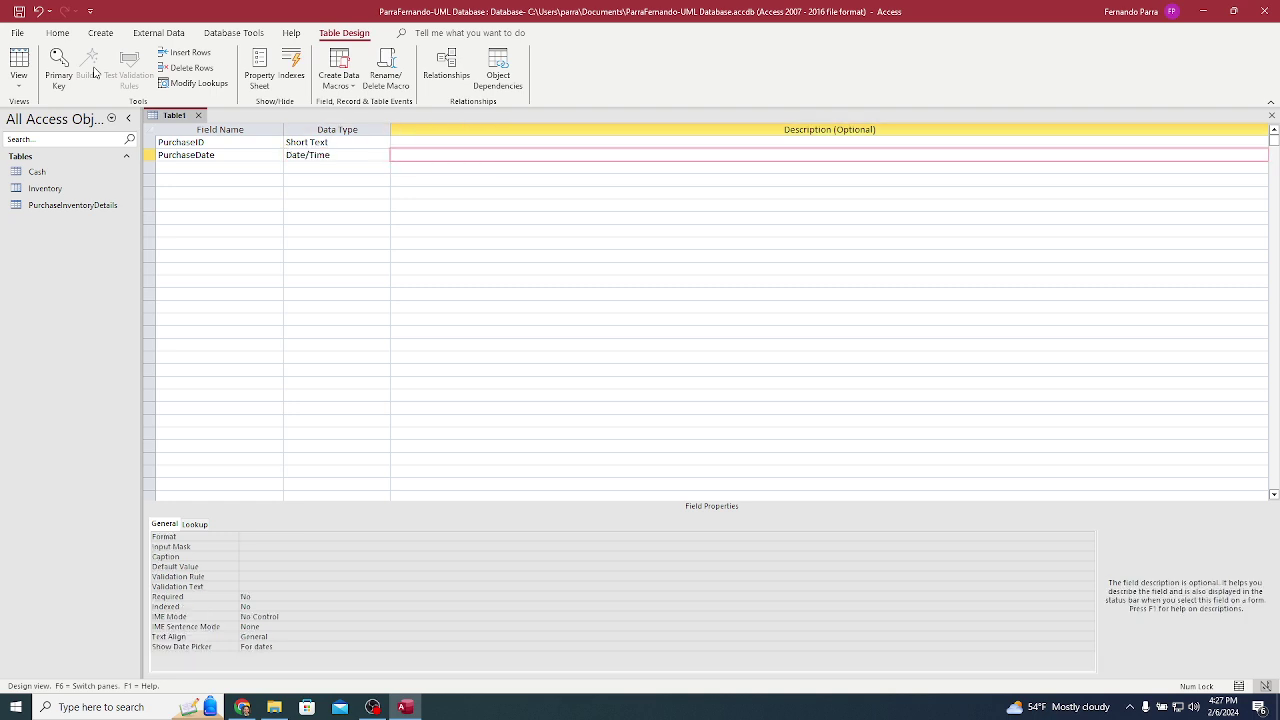
key("alt+Tab")
Step: Type Purchase and CashDisbursement prefixes before Date in the two slide lines
key("Left")
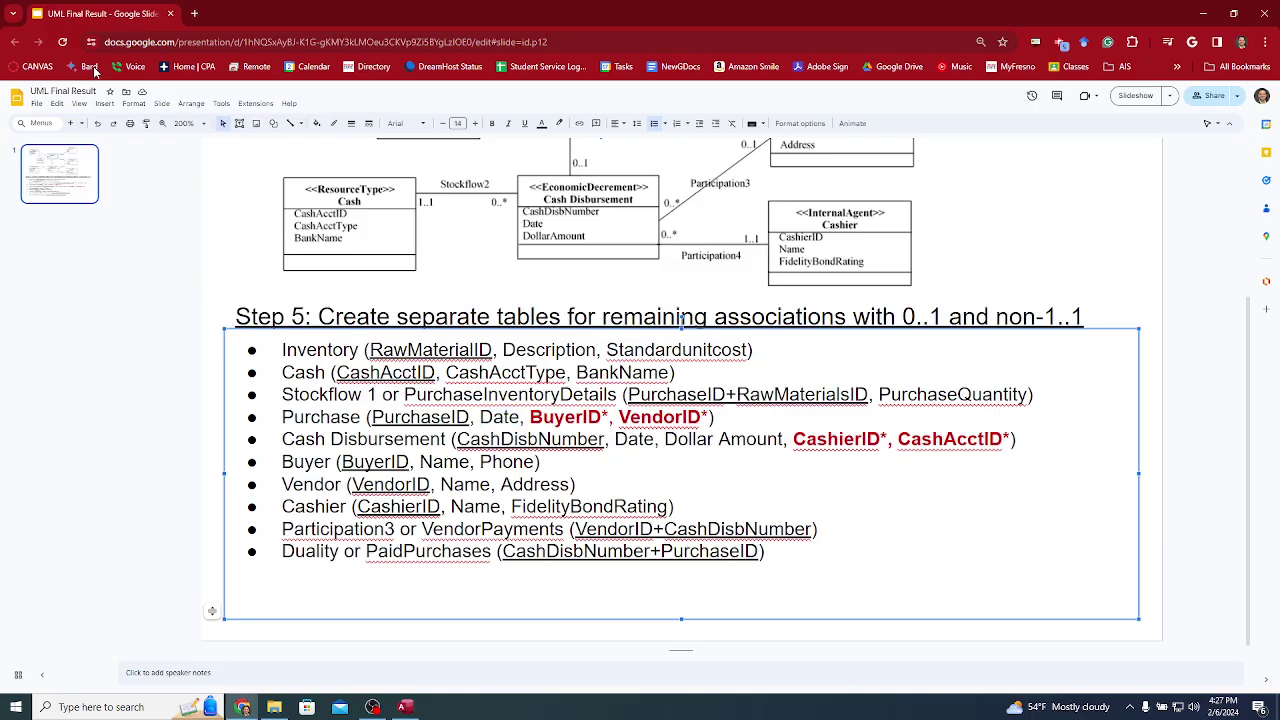
type("Purchase")
key("Down")
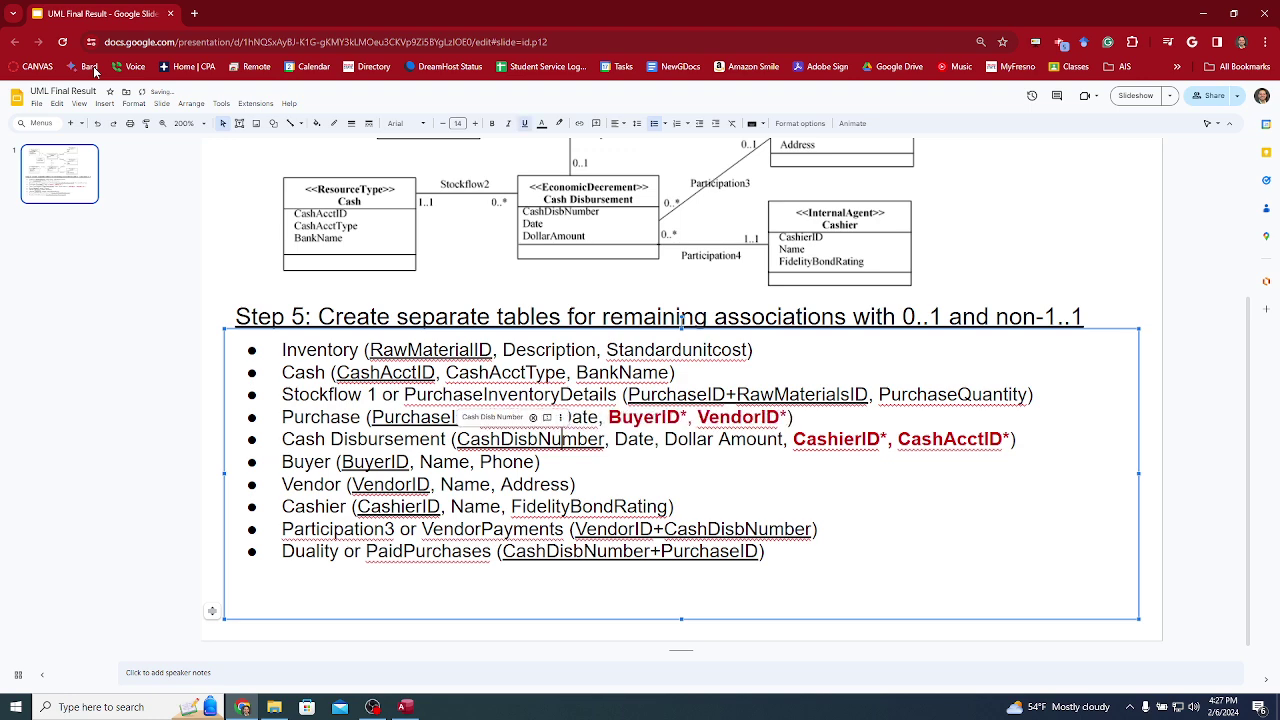
key("ctrl+Right")
key("ctrl+Right")
type("CashDisbursement")
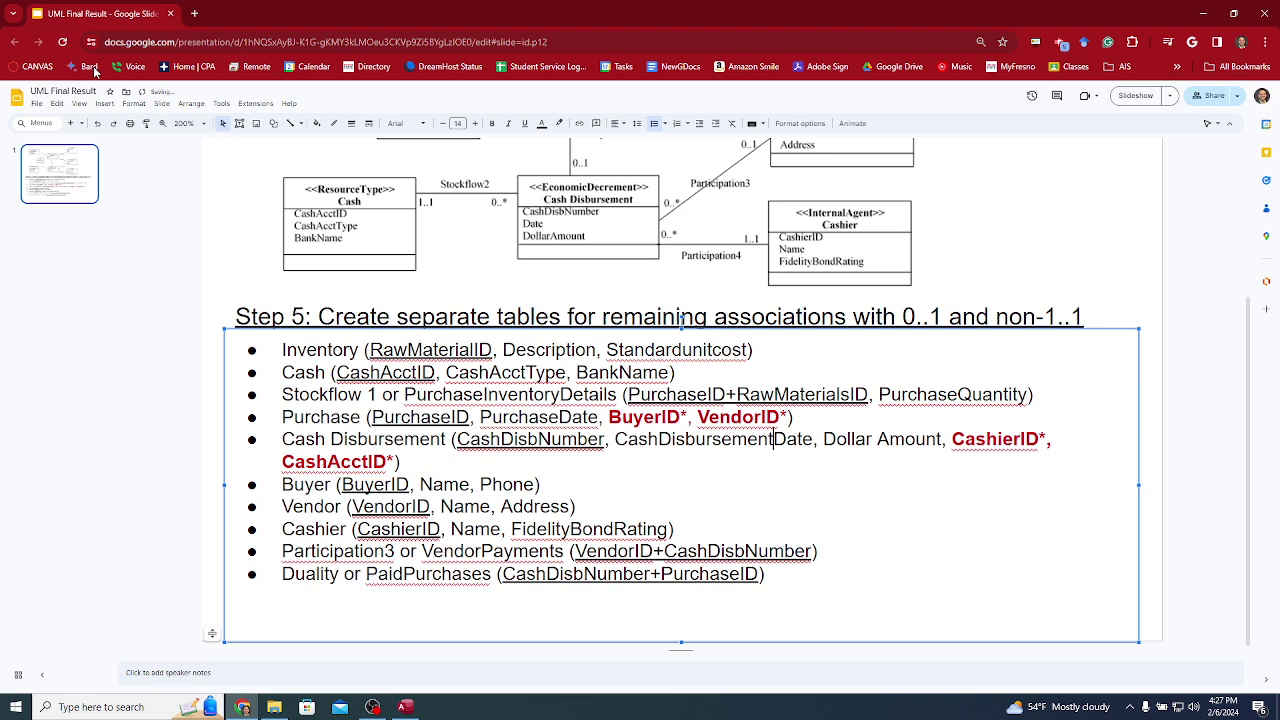
Step: Position the cursor at BuyerID in the Purchase line on the slide
key("Down")
key("Down")
key("Down")
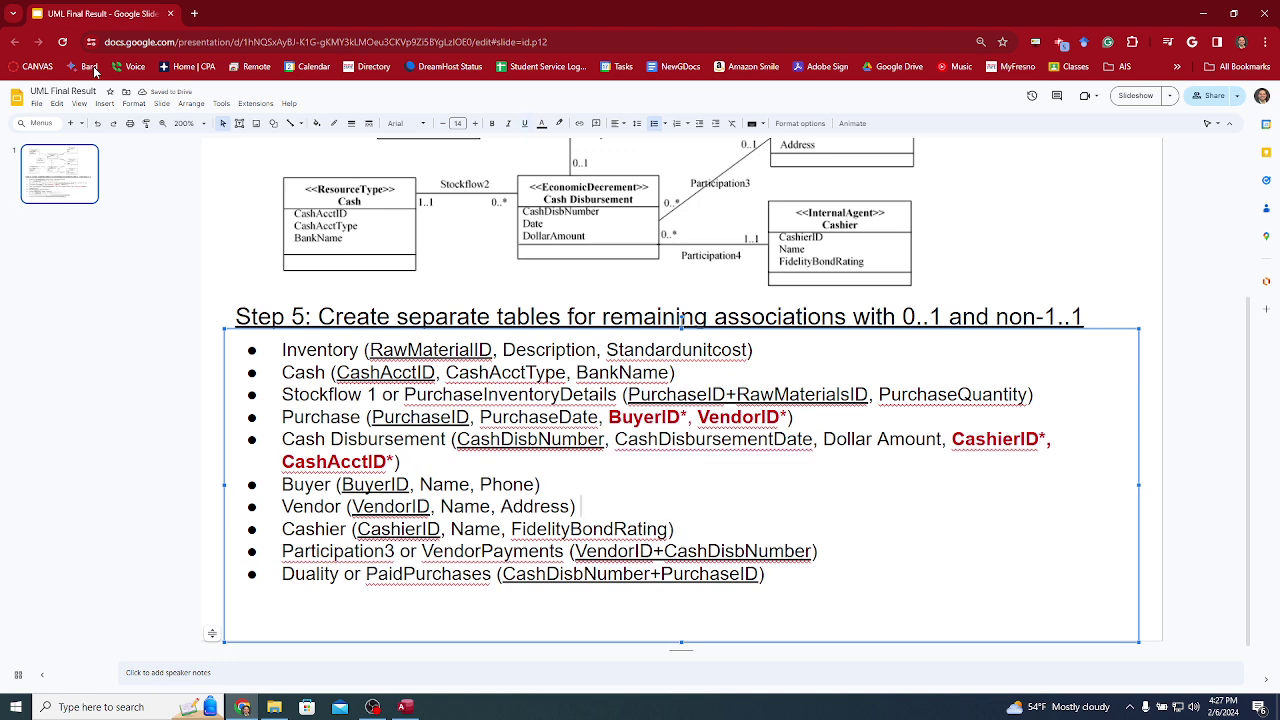
key("Up")
key("Up")
key("Up")
key("Up")
key("End")
key("Left")
key("Left")
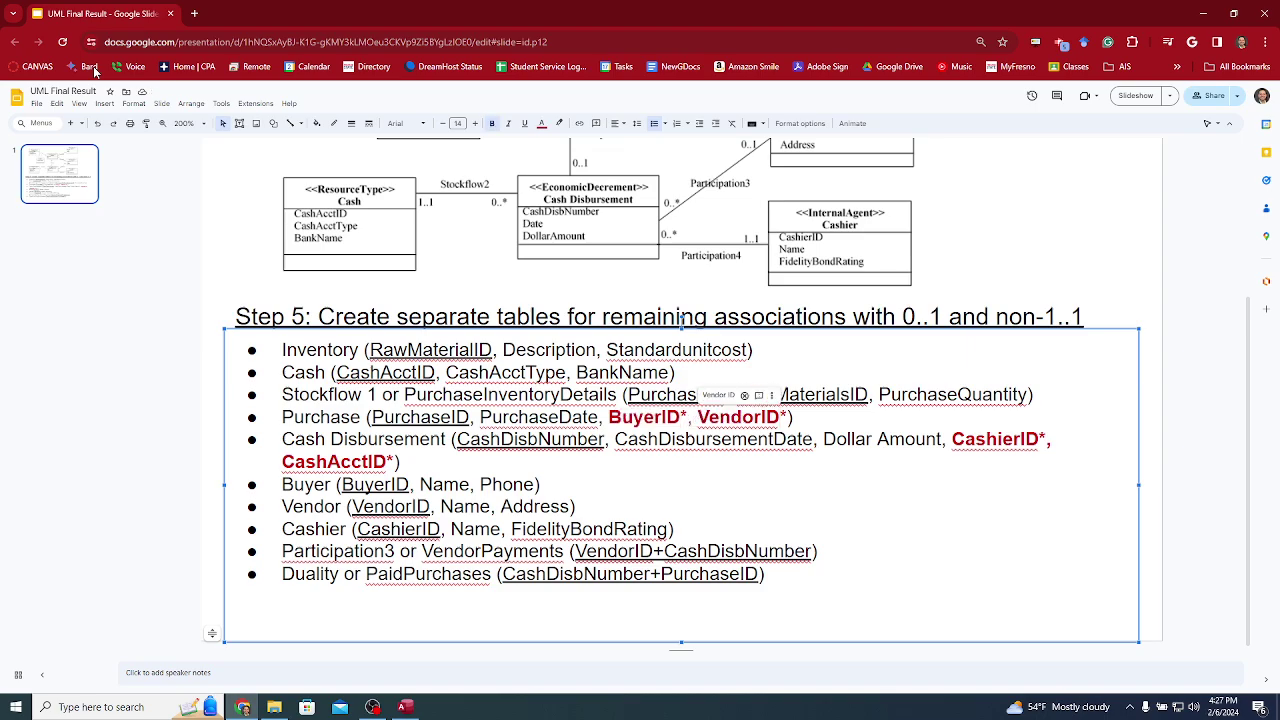
key("alt+Tab")
key("alt+Tab")
key("ctrl+Left")
key("ctrl+Left")
key("ctrl+Left")
key("alt+Tab")
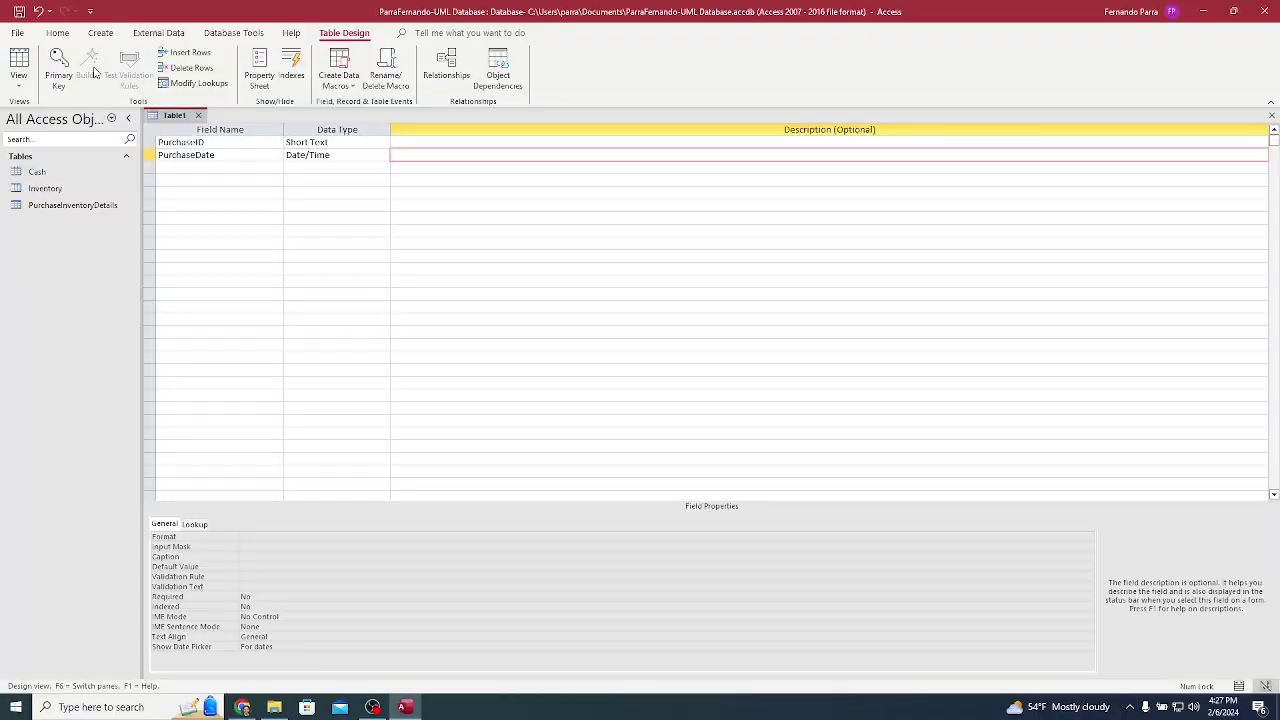
Step: Add BuyerID as the third Short Text field
key("Return")
key("ctrl+v")
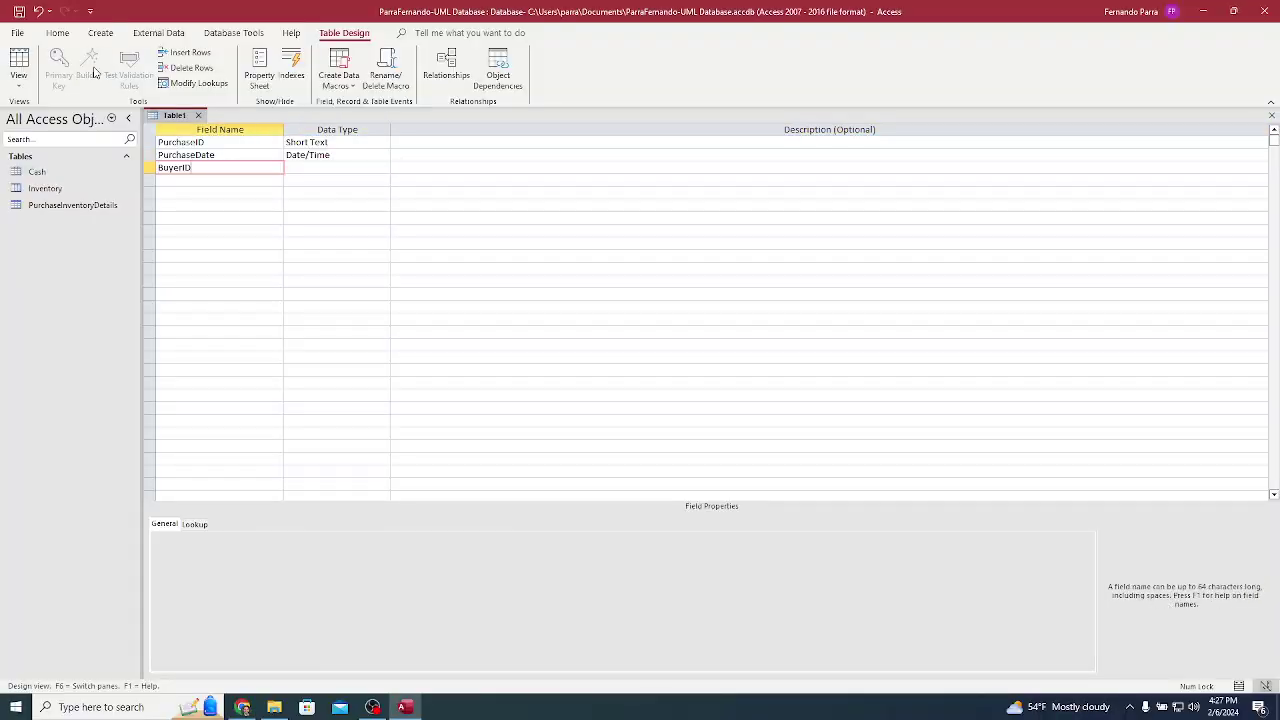
key("Tab")
key("Tab")
key("alt+Tab")
Step: Copy VendorID from the slide and add it as the fourth field
key("ctrl+Right")
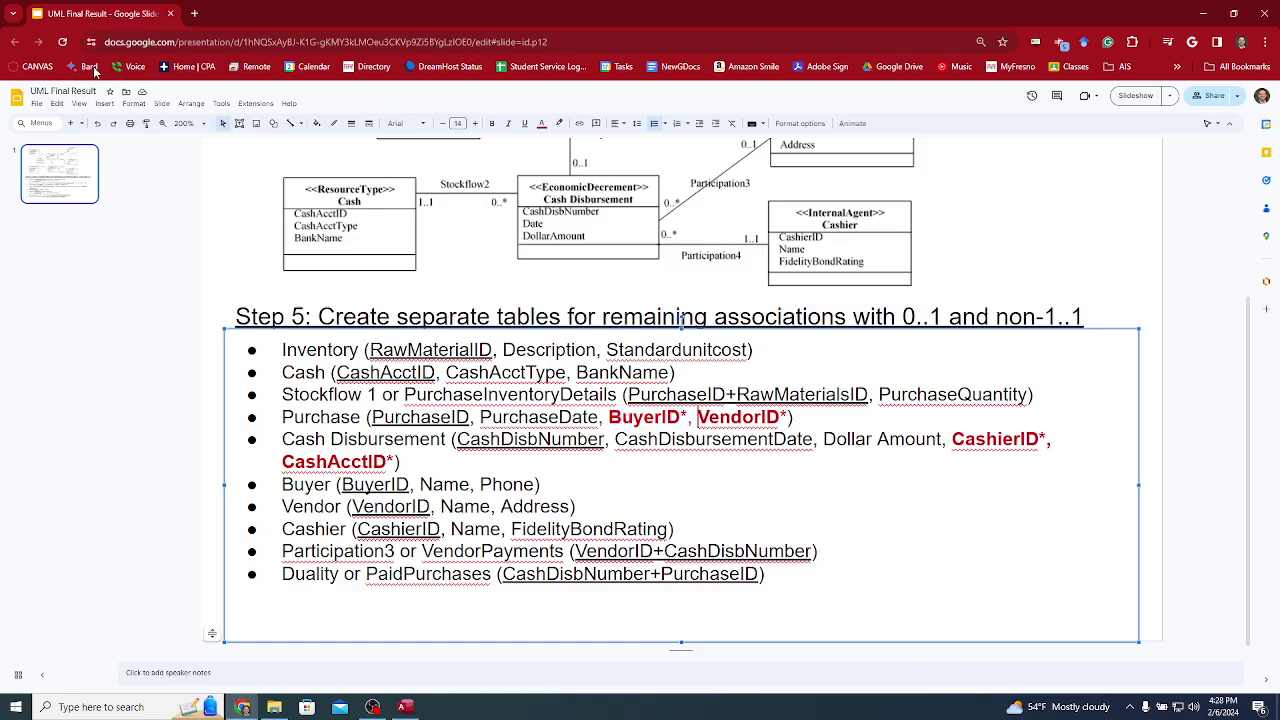
key("ctrl+shift+Right")
key("ctrl+c")
key("alt+Tab")
key("Return")
key("ctrl+v")
Step: Copy the name Purchase from the slide and begin saving the table with it
key("alt+Tab")
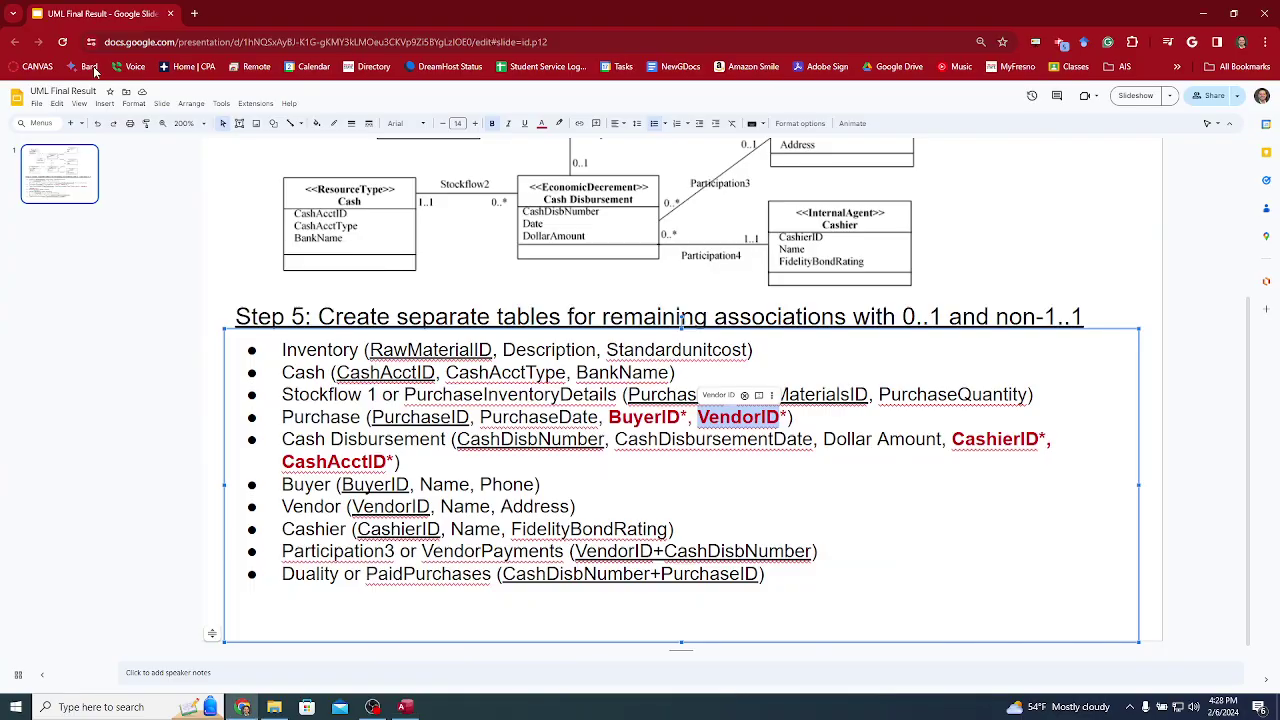
key("Home")
key("ctrl+shift+Right")
key("ctrl+c")
key("alt+Tab")
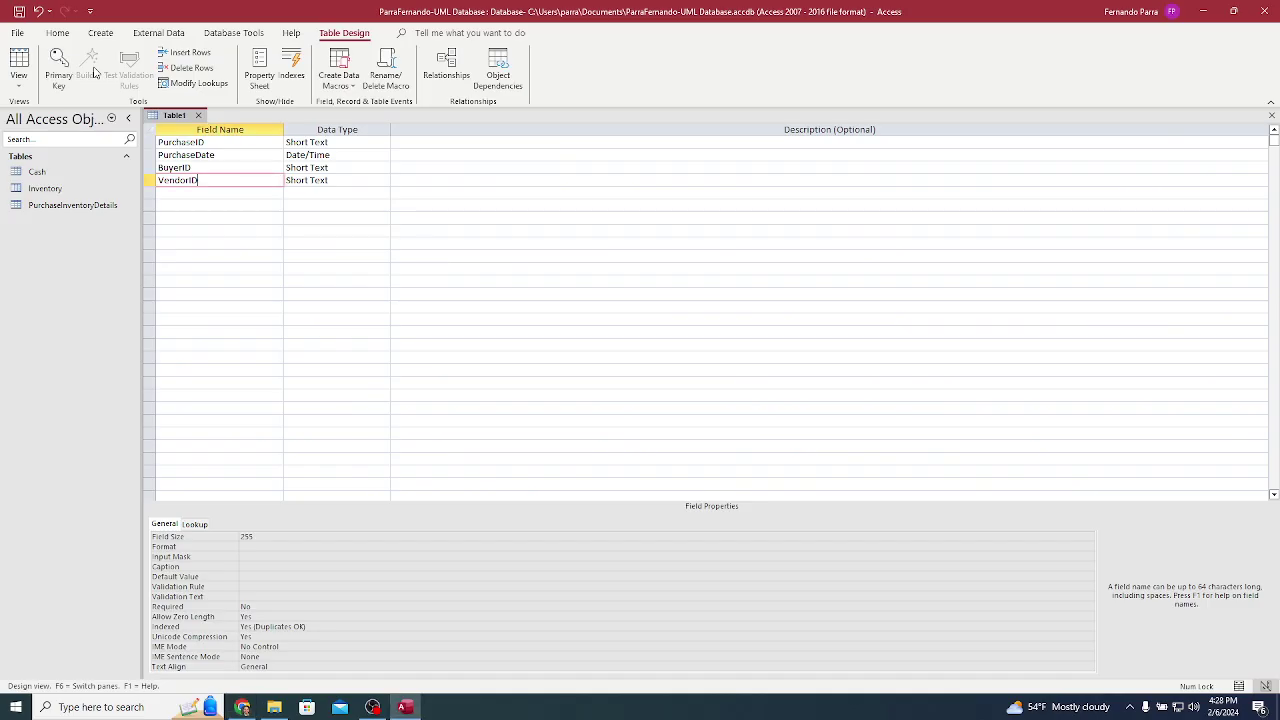
key("ctrl+s")
key("ctrl+v")
key("Return")
Step: Set PurchaseID as the primary key and save the table as Purchase
key("Up")
key("Up")
key("Up")
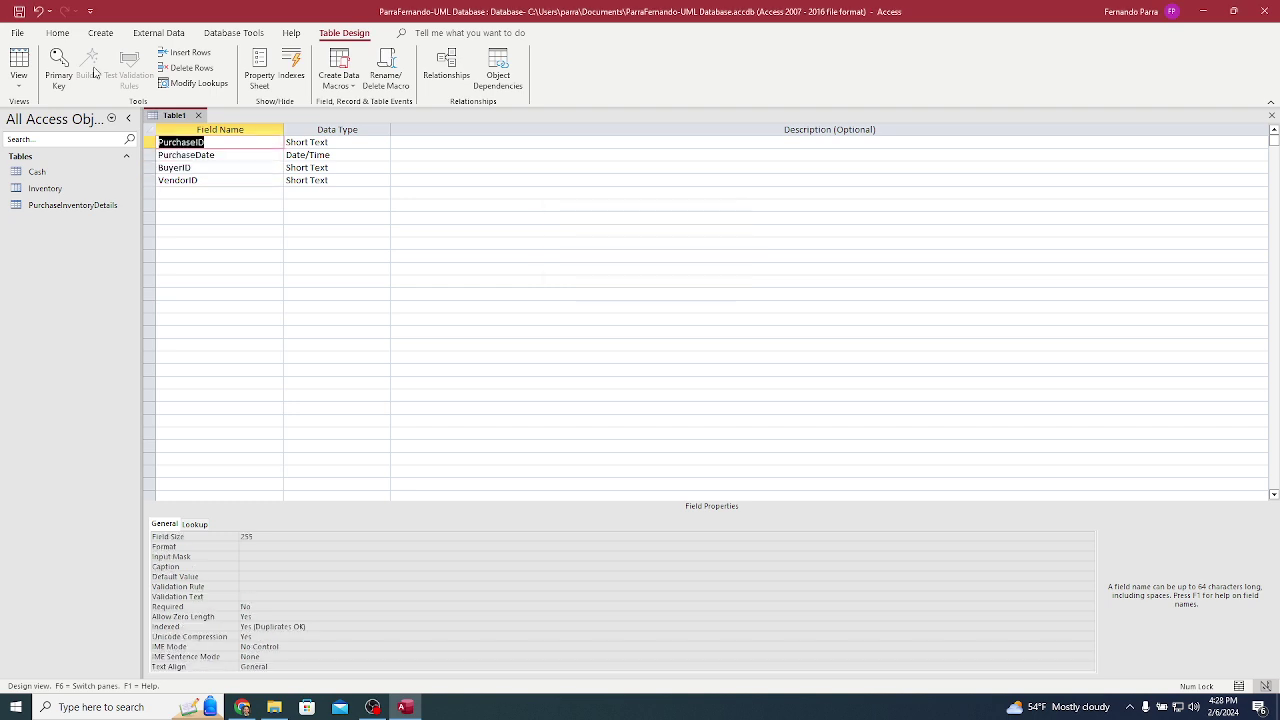
left_click(60, 76)
key("ctrl+s")
type("Purchase")
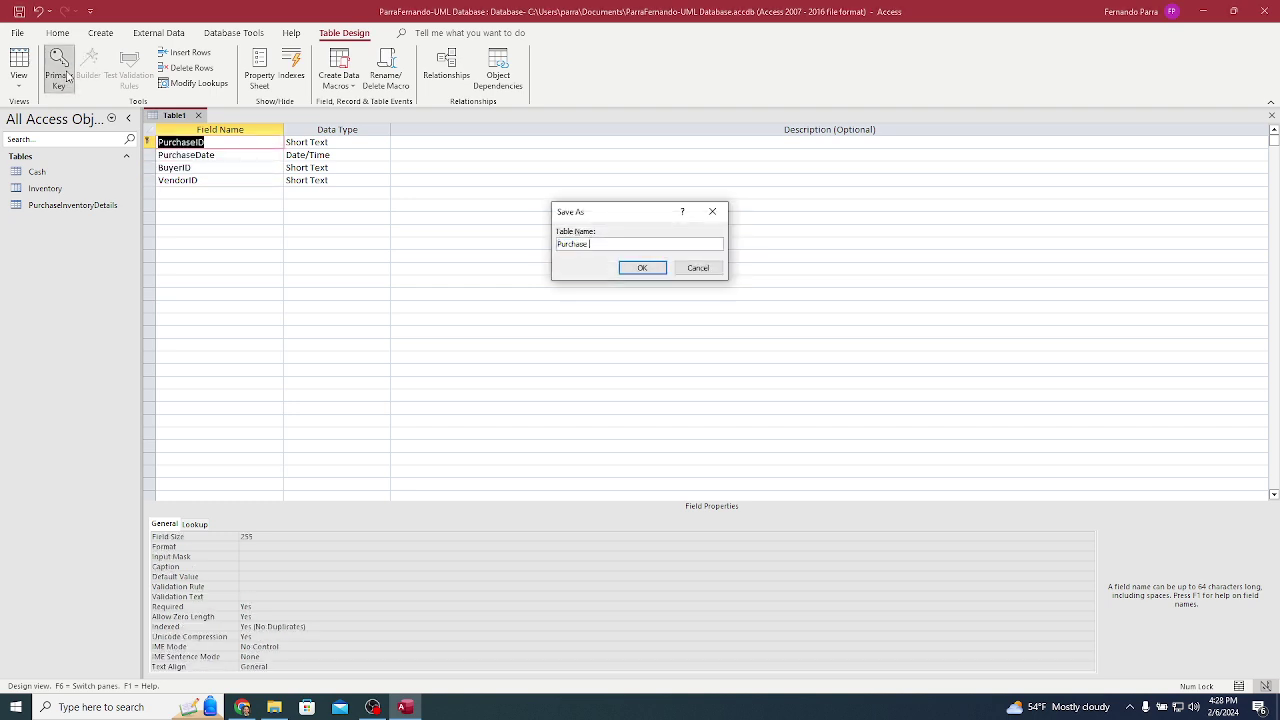
key("Return")
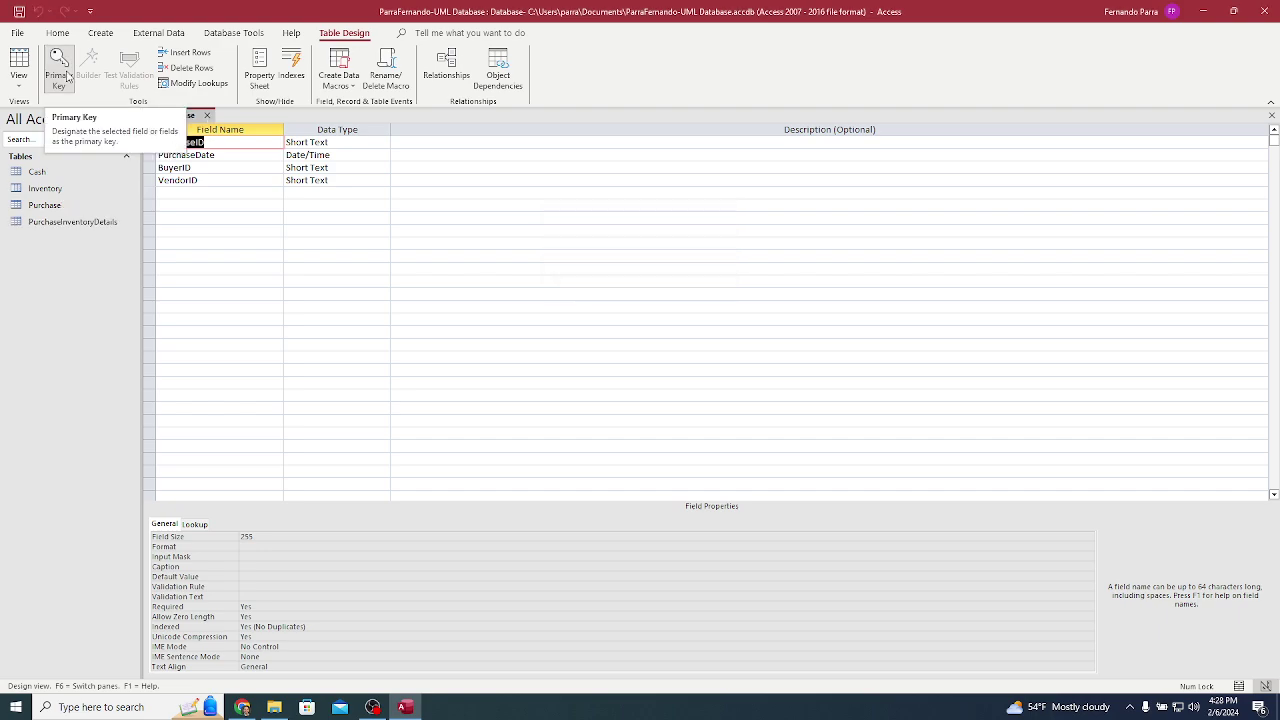
Step: Select Cash Disbursement and its CashDisbNumber field on the slide for the next table
key("alt+Tab")
key("Down")
key("ctrl+shift+Right")
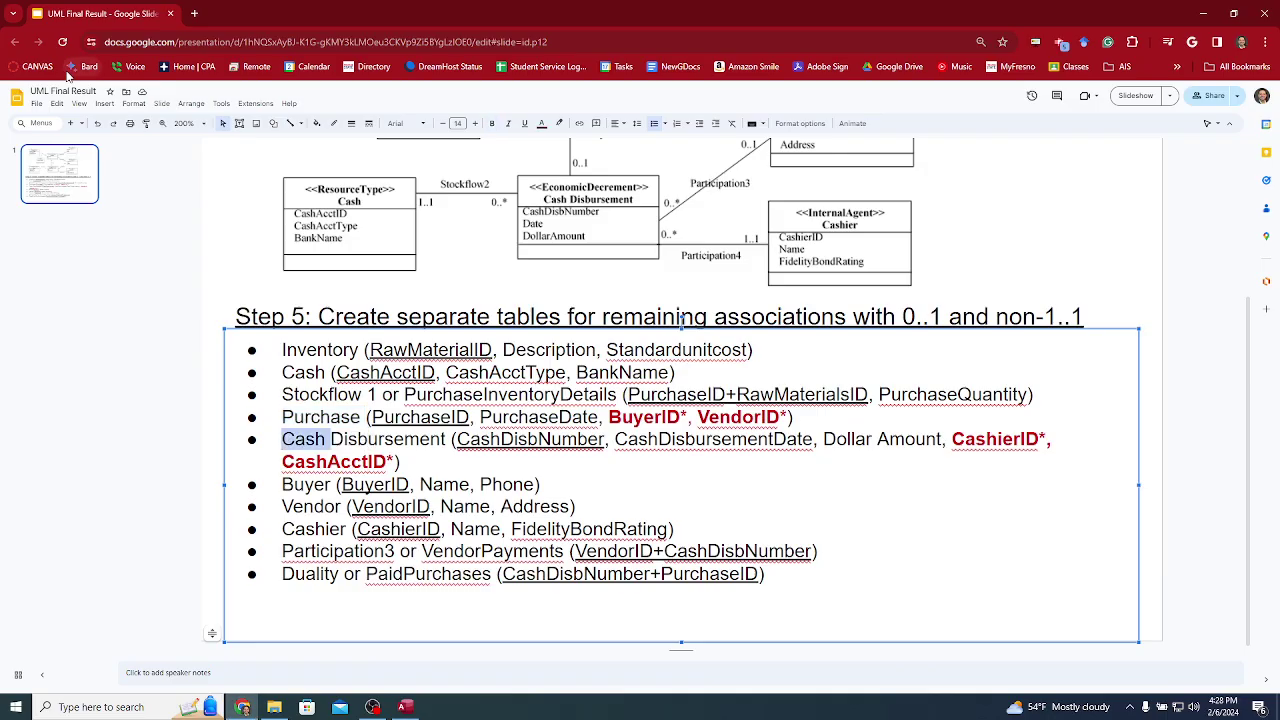
key("ctrl+shift+Right")
key("shift+Left")
key("ctrl+Right")
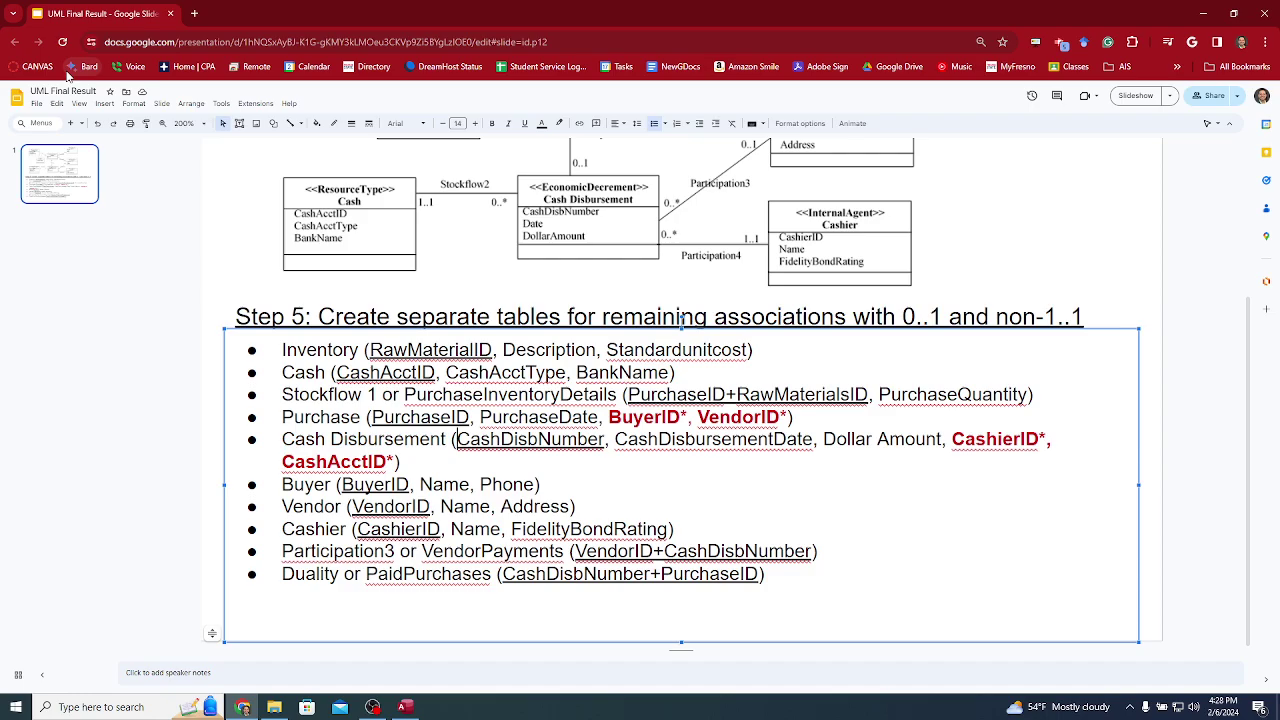
key("ctrl+shift+Right")
key("alt+Tab")
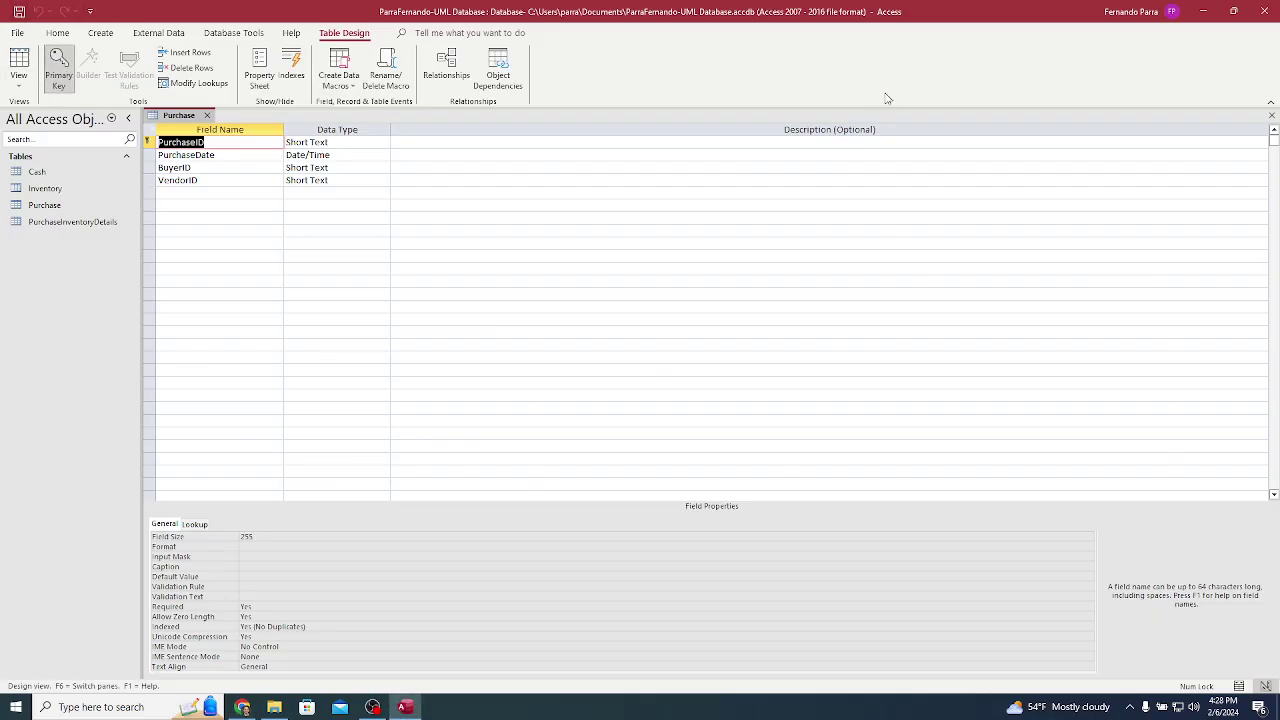
Step: Close the Purchase design and start a new table in Design View
left_click(209, 116)
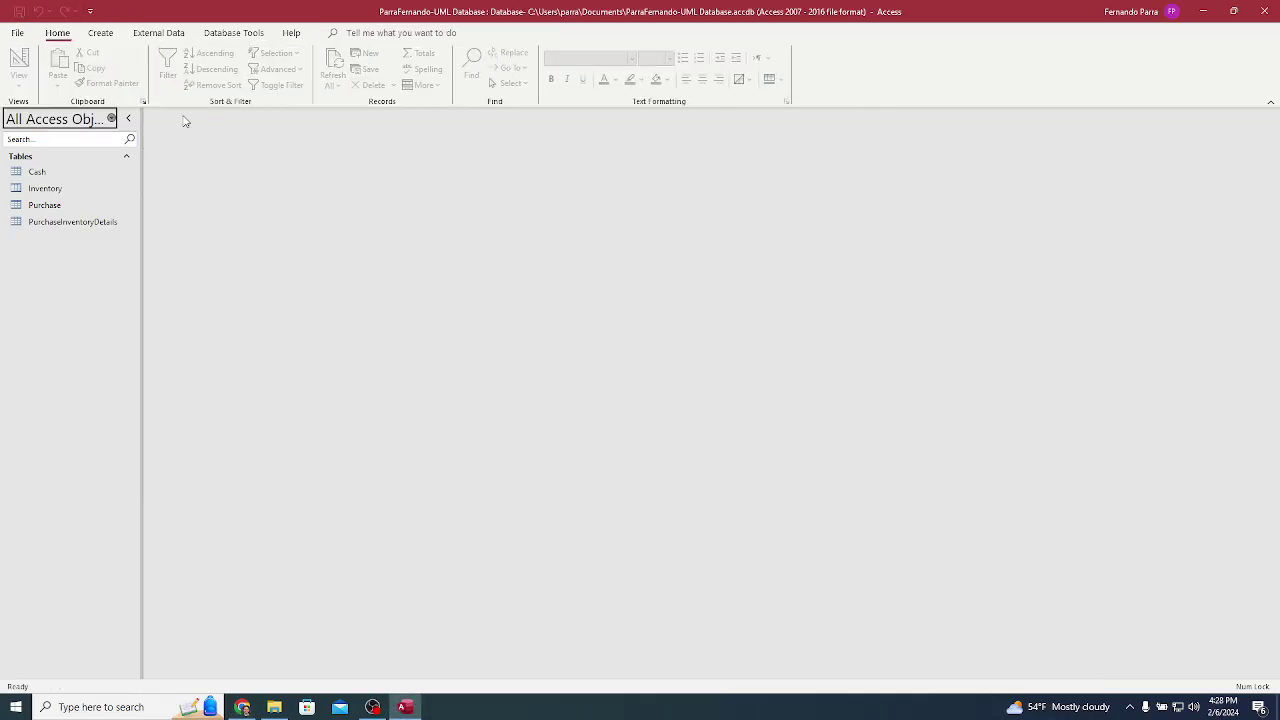
left_click(106, 35)
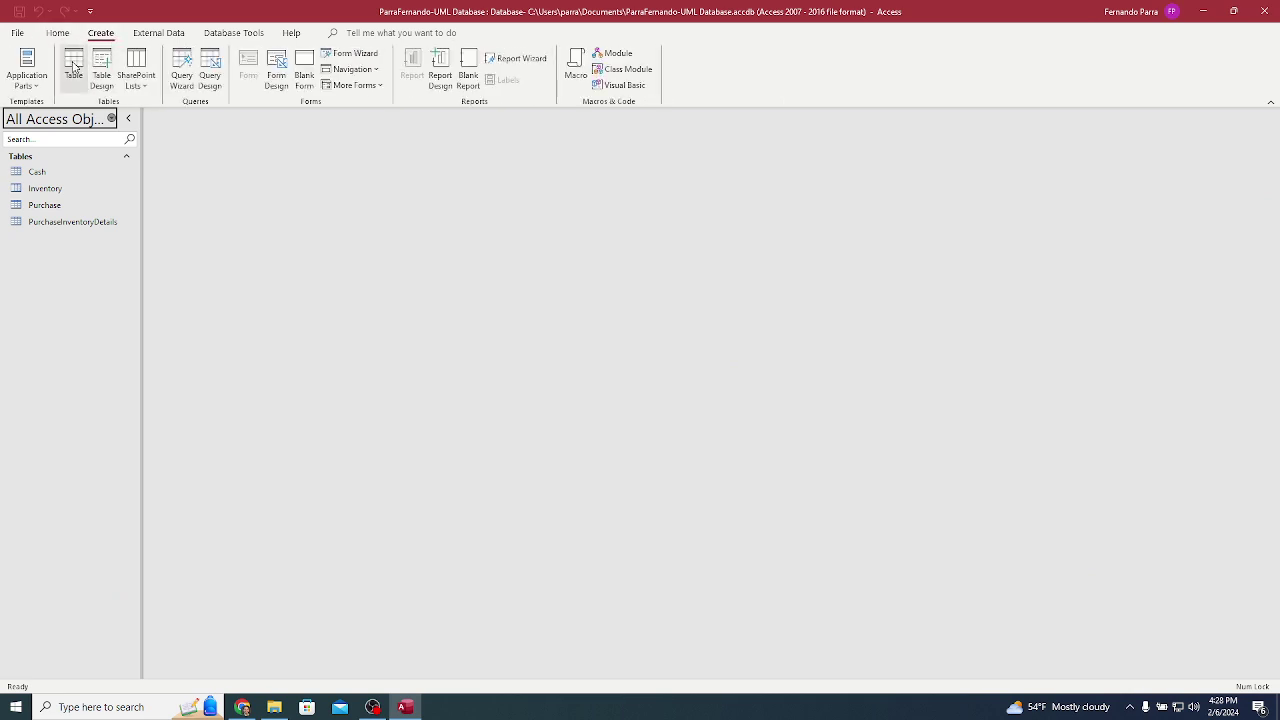
left_click(100, 70)
Step: Add CashDisbNumber and CashDisbursementDate (Date/Time) as the first two fields
key("ctrl+v")
key("Tab")
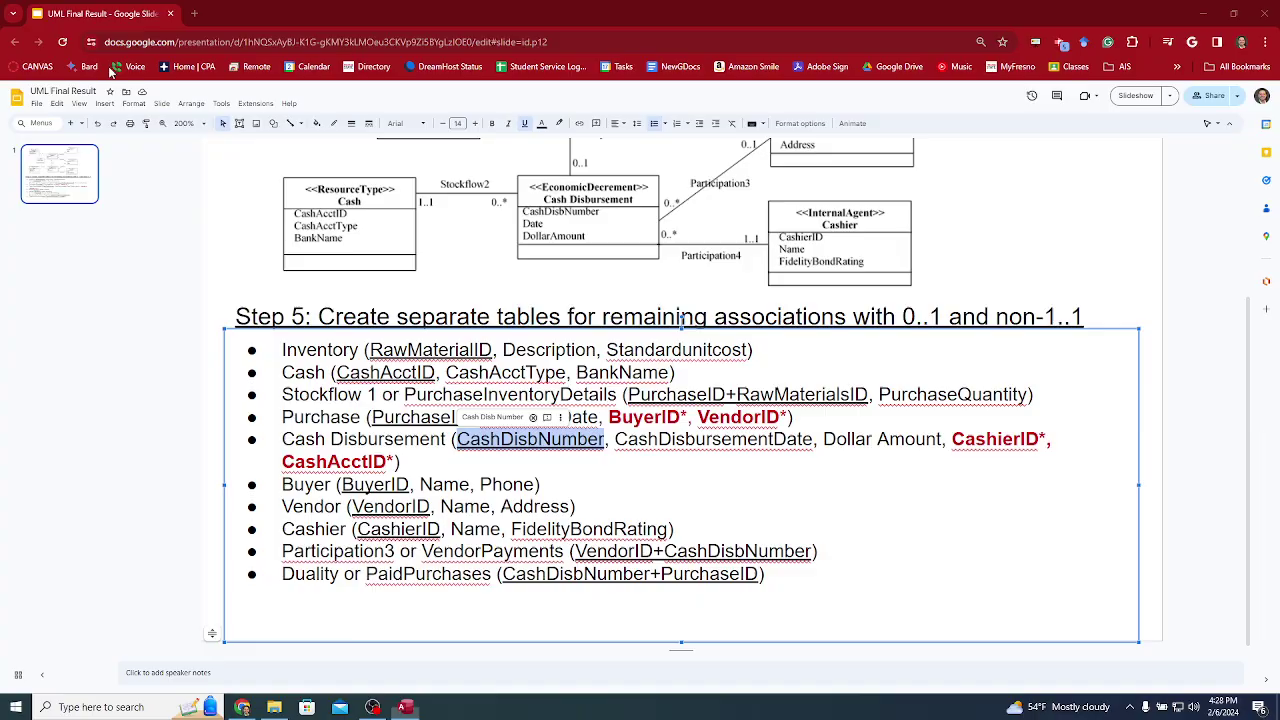
key("alt+Tab")
double_click(713, 439)
key("ctrl+c")
key("alt+Tab")
key("ctrl+v")
key("Tab")
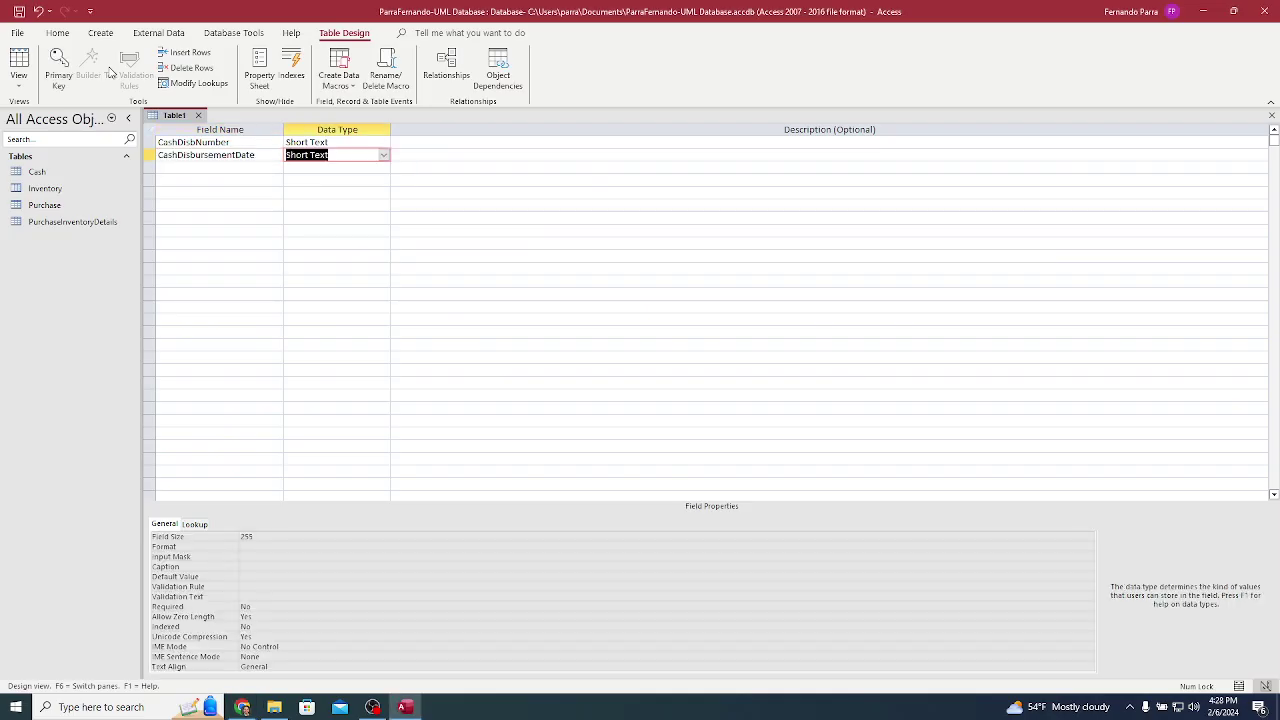
type("date/Time")
key("Tab")
Step: Add DollarAmount as the third field with the Currency data type
key("alt+Tab")
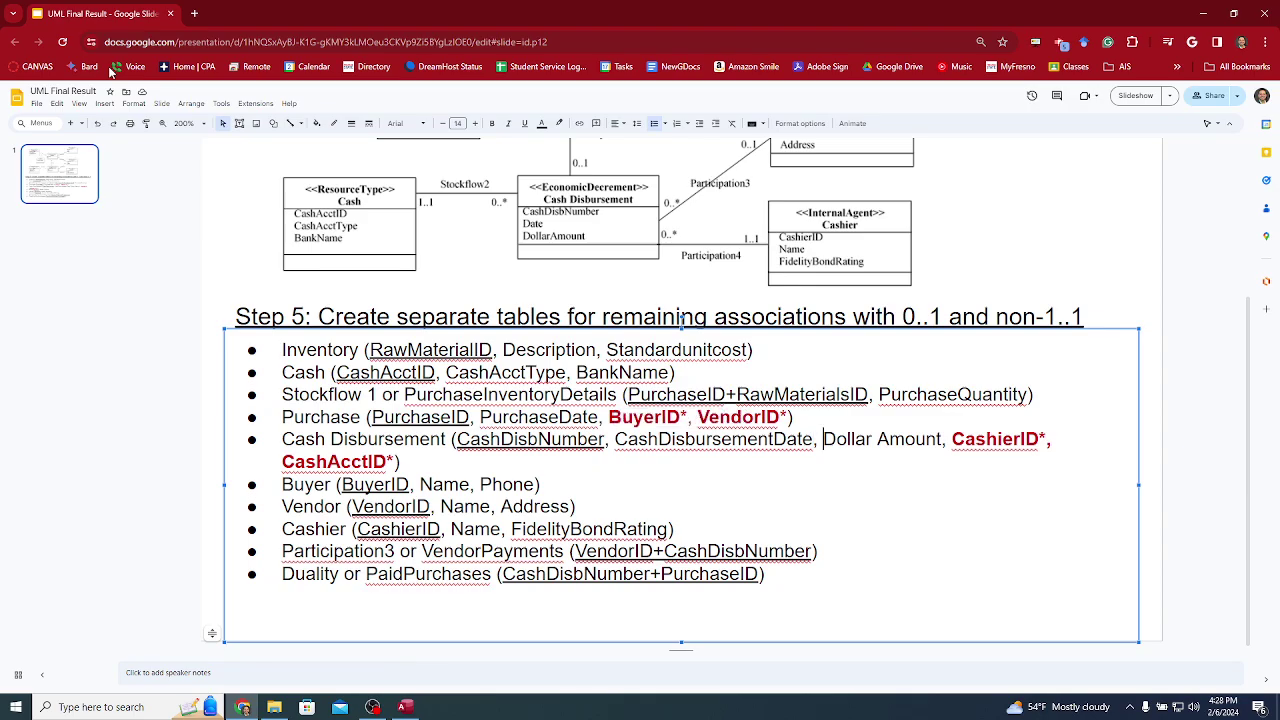
key("ctrl+shift+Right")
key("alt+Tab")
key("Tab")
type("D")
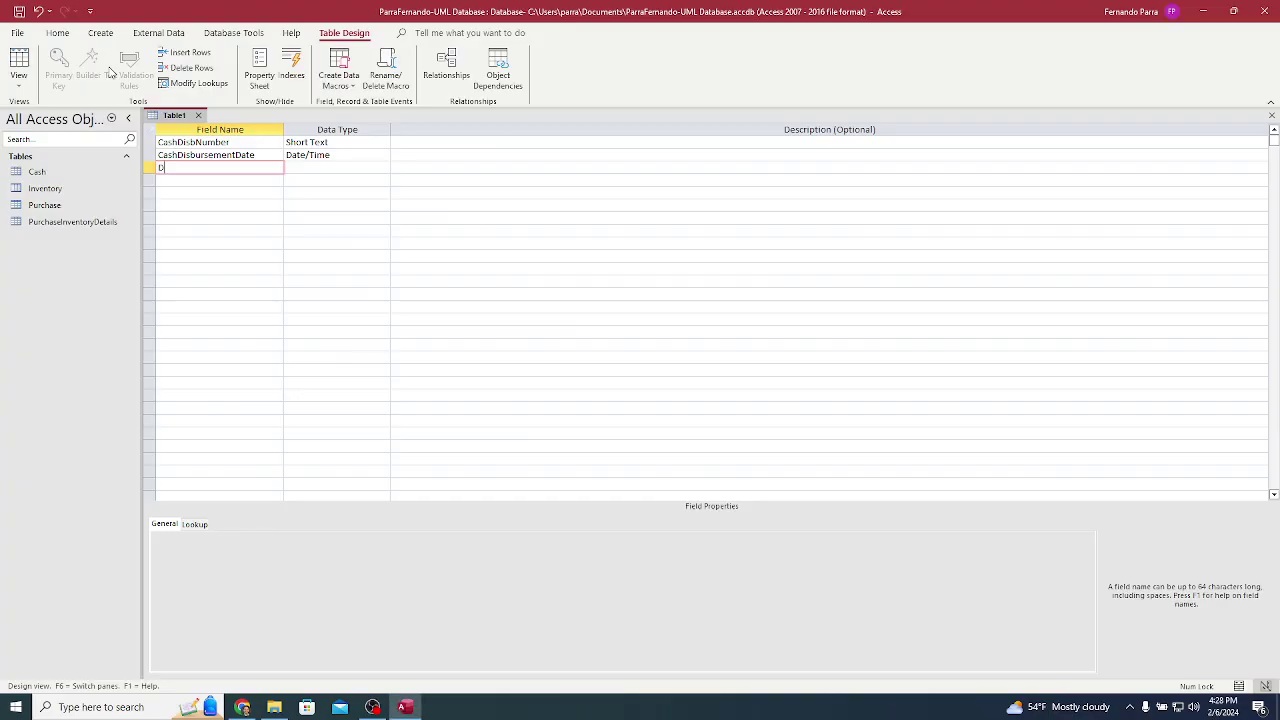
type("ollarAmount")
key("Tab")
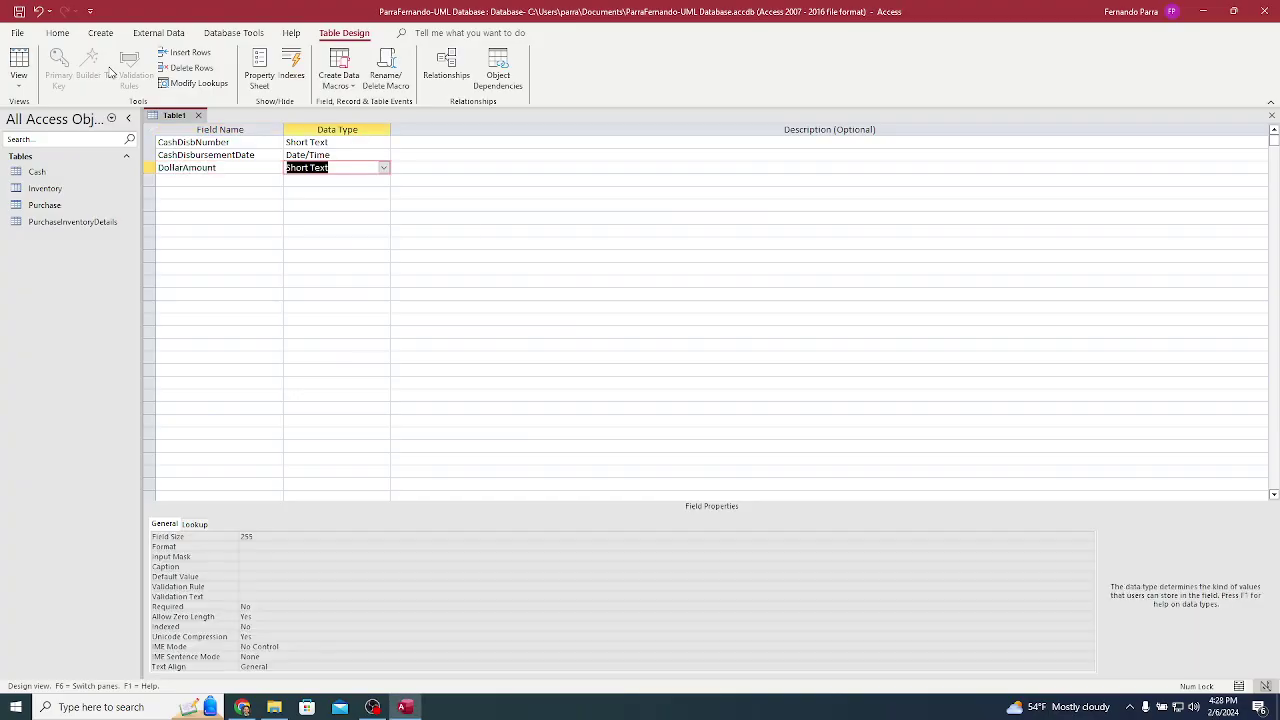
type("c")
key("Tab")
key("Tab")
Step: Add CashierID and CashAcctID as the fourth and fifth fields
key("Right")
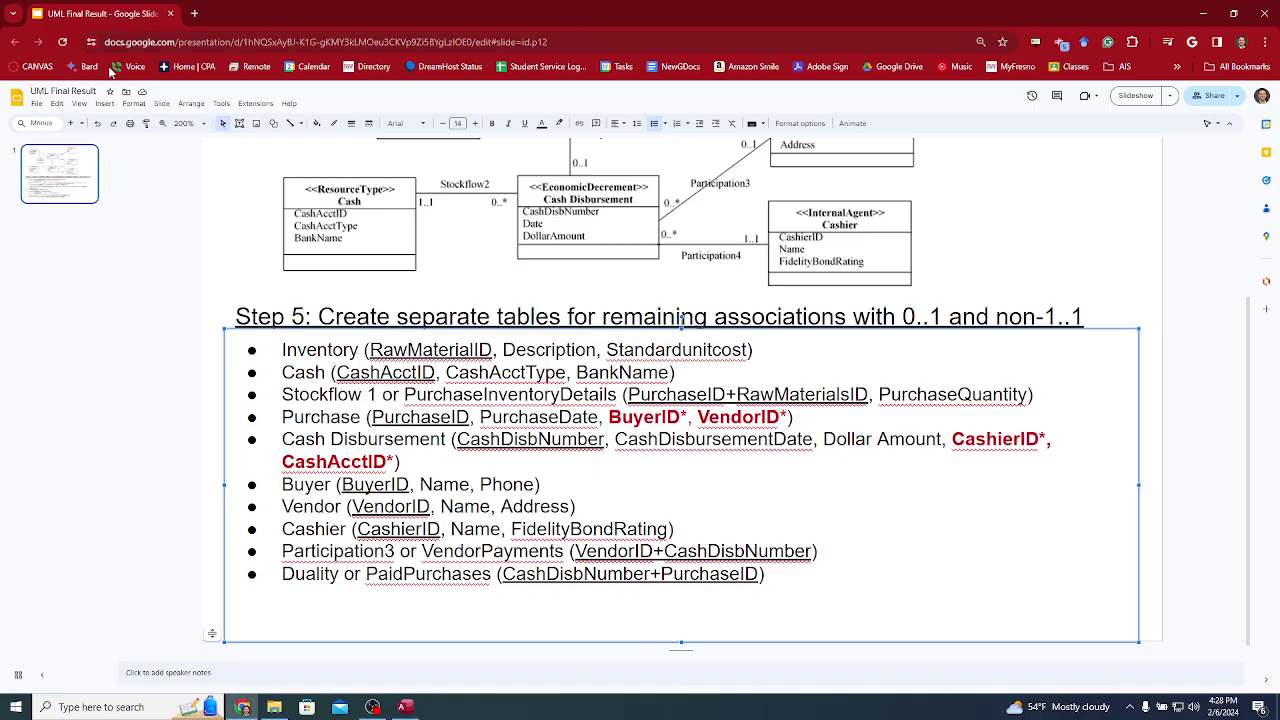
key("ctrl+Right")
key("ctrl+Right")
key("ctrl+shift+Right")
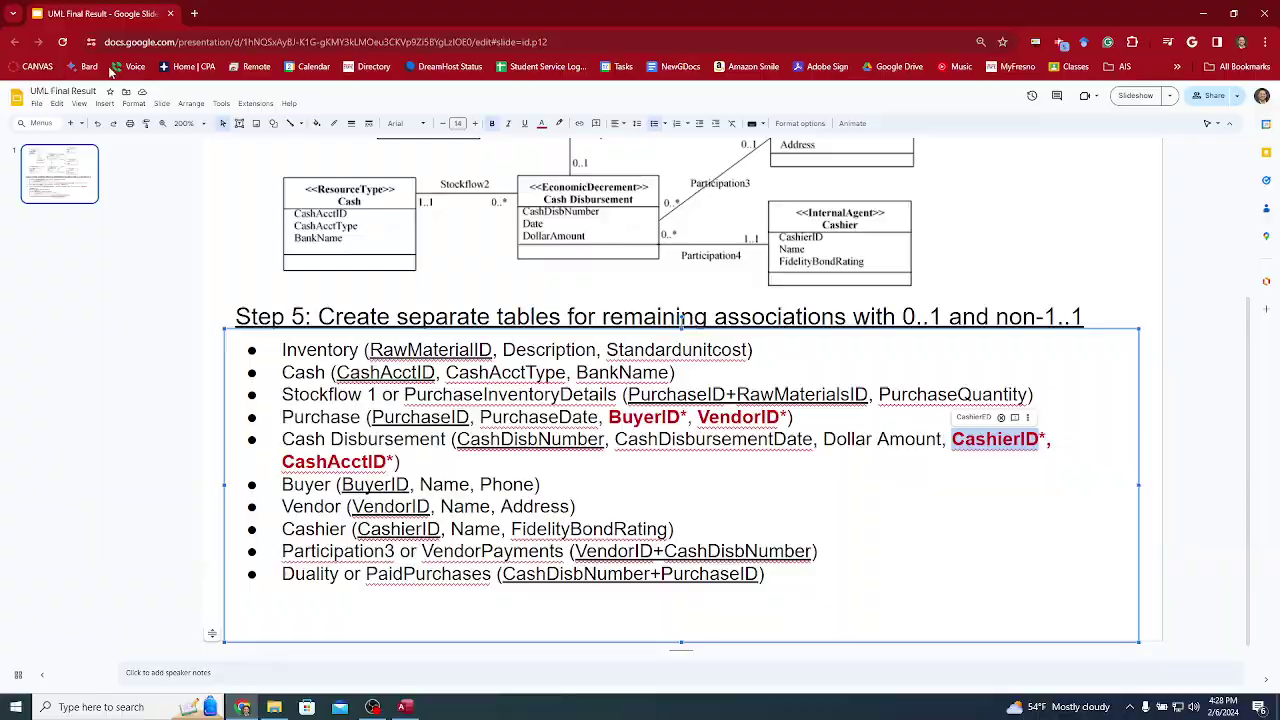
key("alt+Tab")
key("ctrl+v")
key("Tab")
key("Tab")
key("Tab")
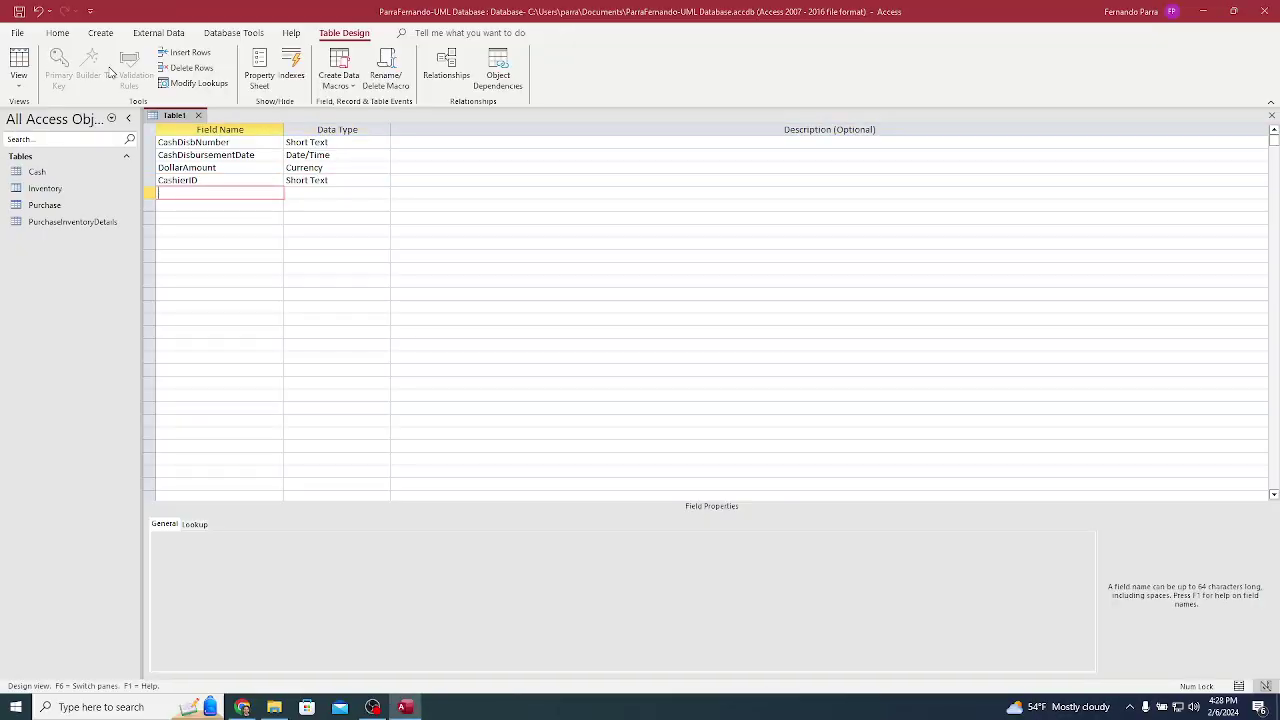
key("alt+Tab")
key("ctrl+Right")
key("ctrl+Right")
key("ctrl+shift+Right")
key("alt+Tab")
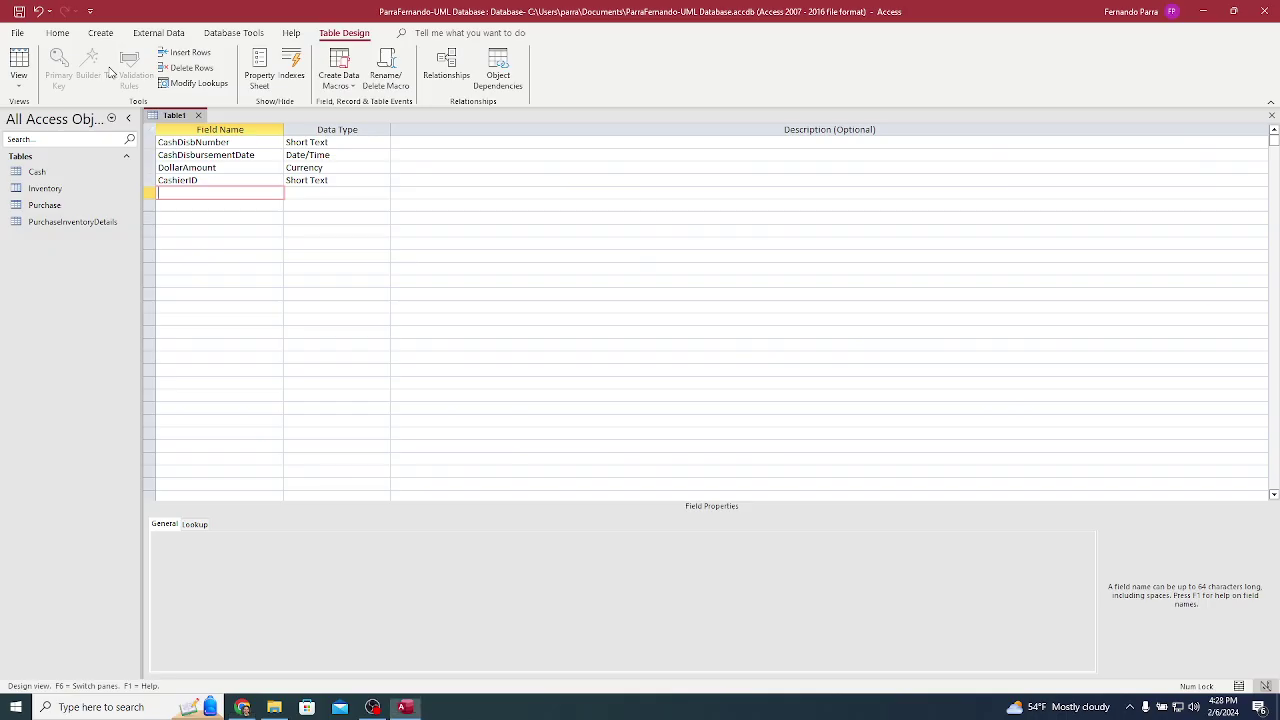
key("ctrl+v")
key("Tab")
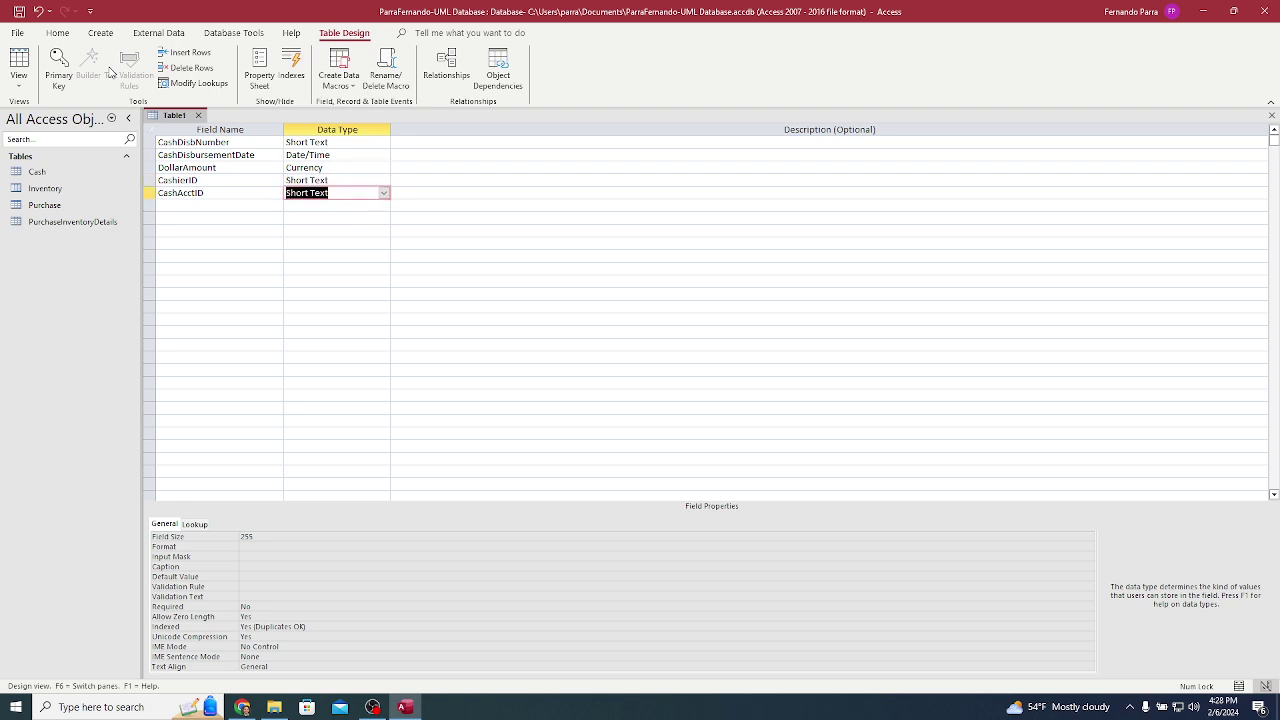
key("Up")
key("Up")
key("Up")
key("Up")
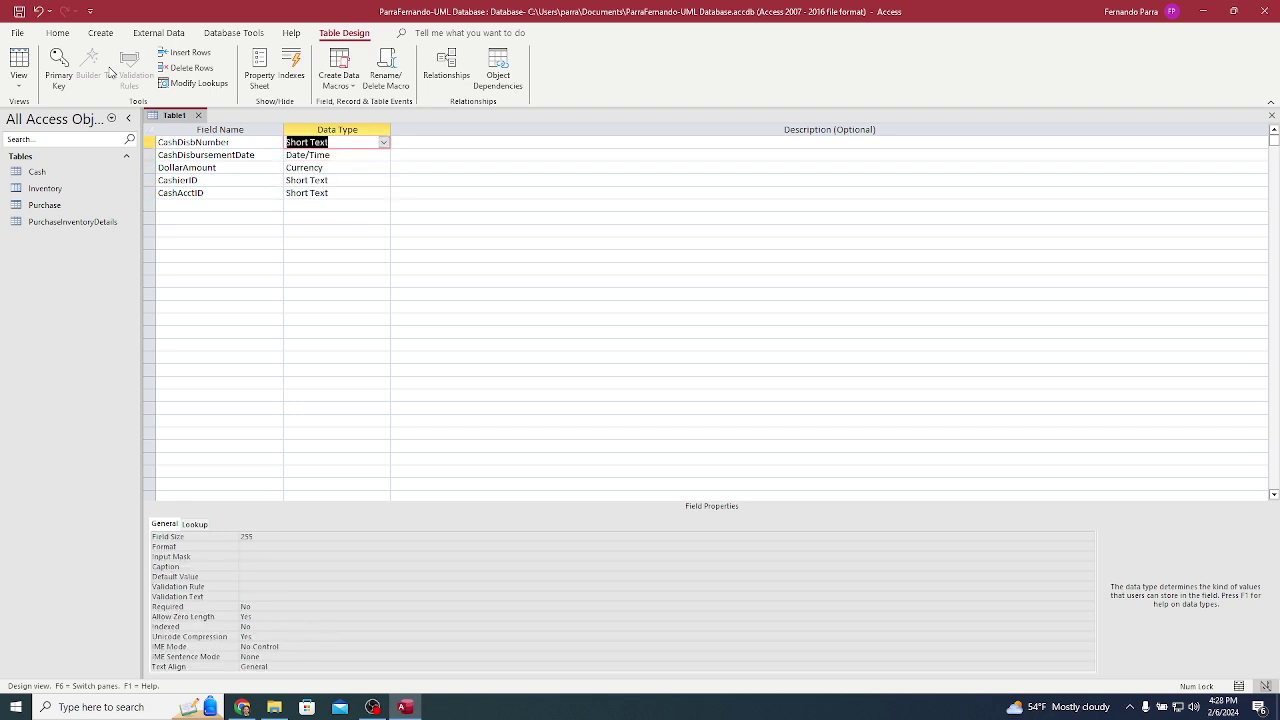
type("n")
key("Tab")
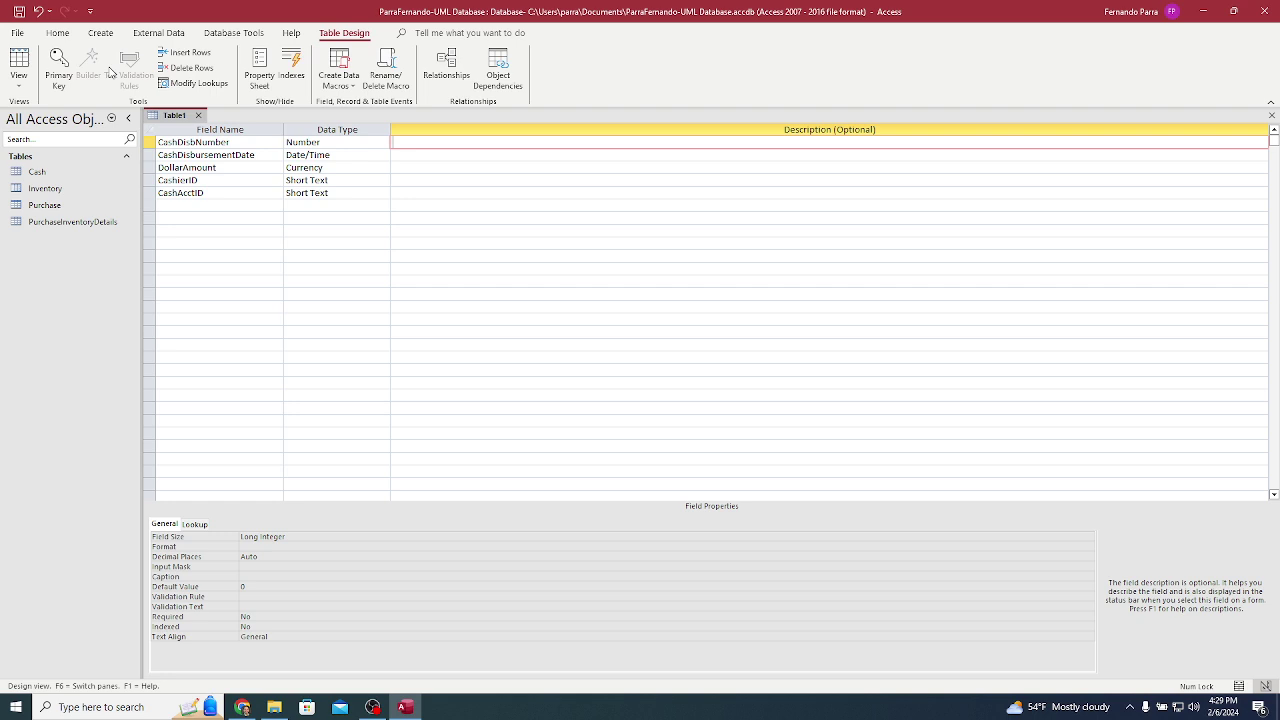
key("shift+Tab")
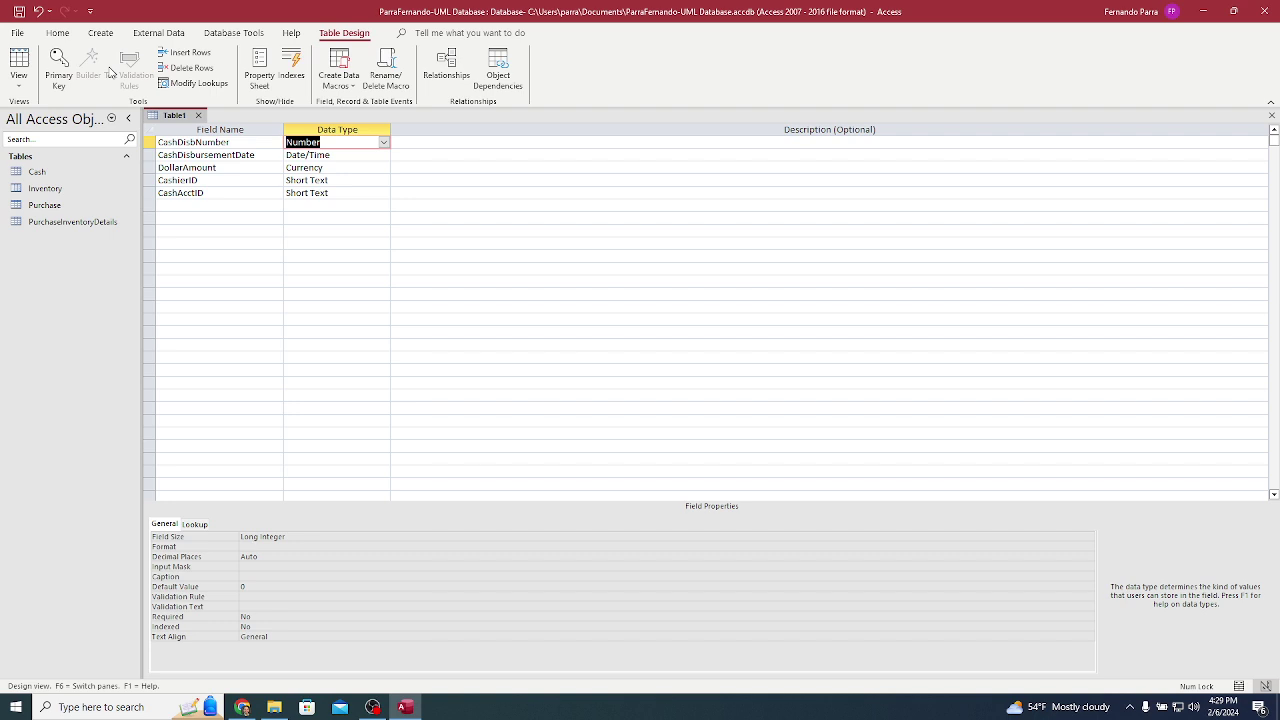
type("s")
key("Tab")
key("shift+Tab")
key("shift+Tab")
key("Tab")
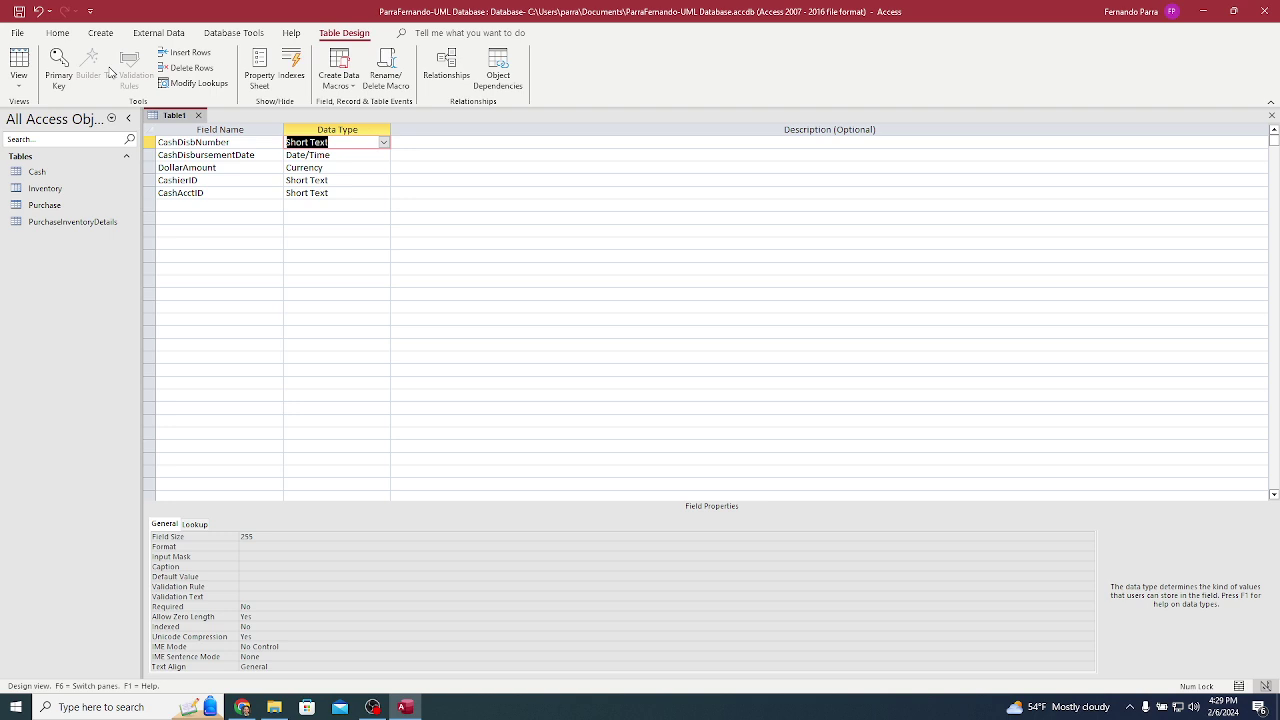
Step: Save the new table as CashDisbursements and let Access add a primary key
key("ctrl+s")
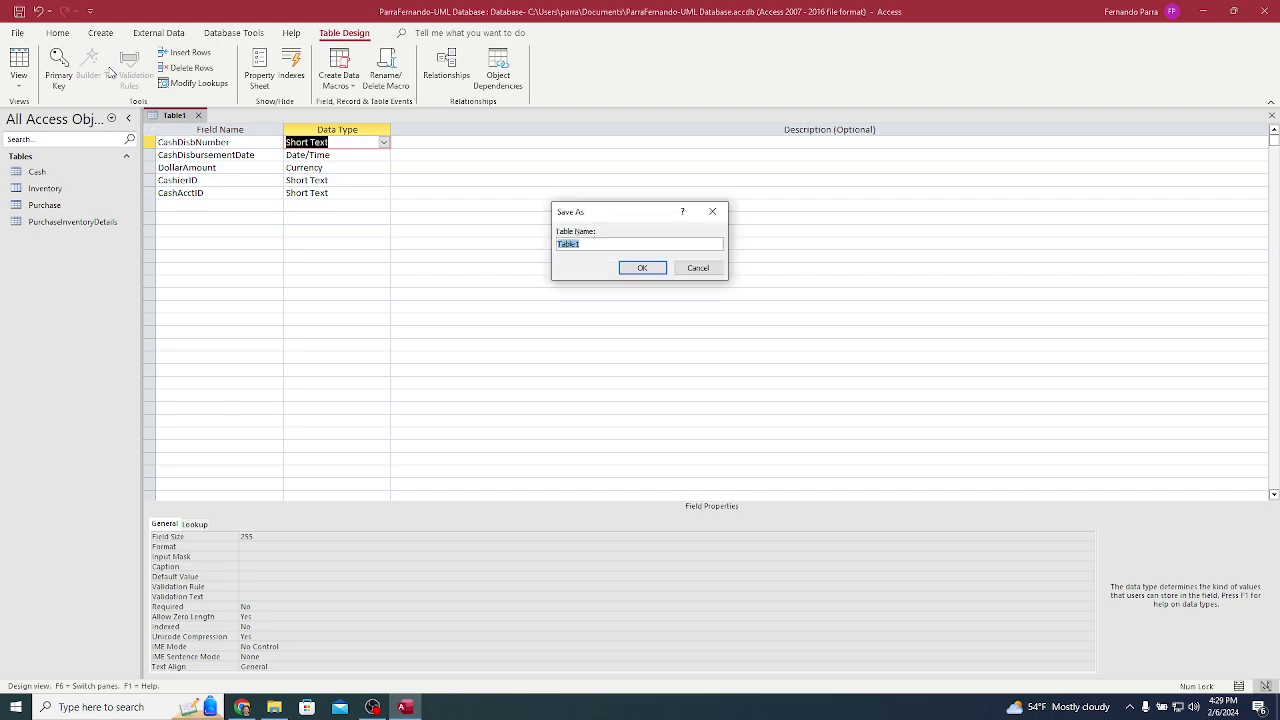
key("alt+Tab")
key("ctrl+shift+Right")
key("ctrl+shift+Right")
key("ctrl+c")
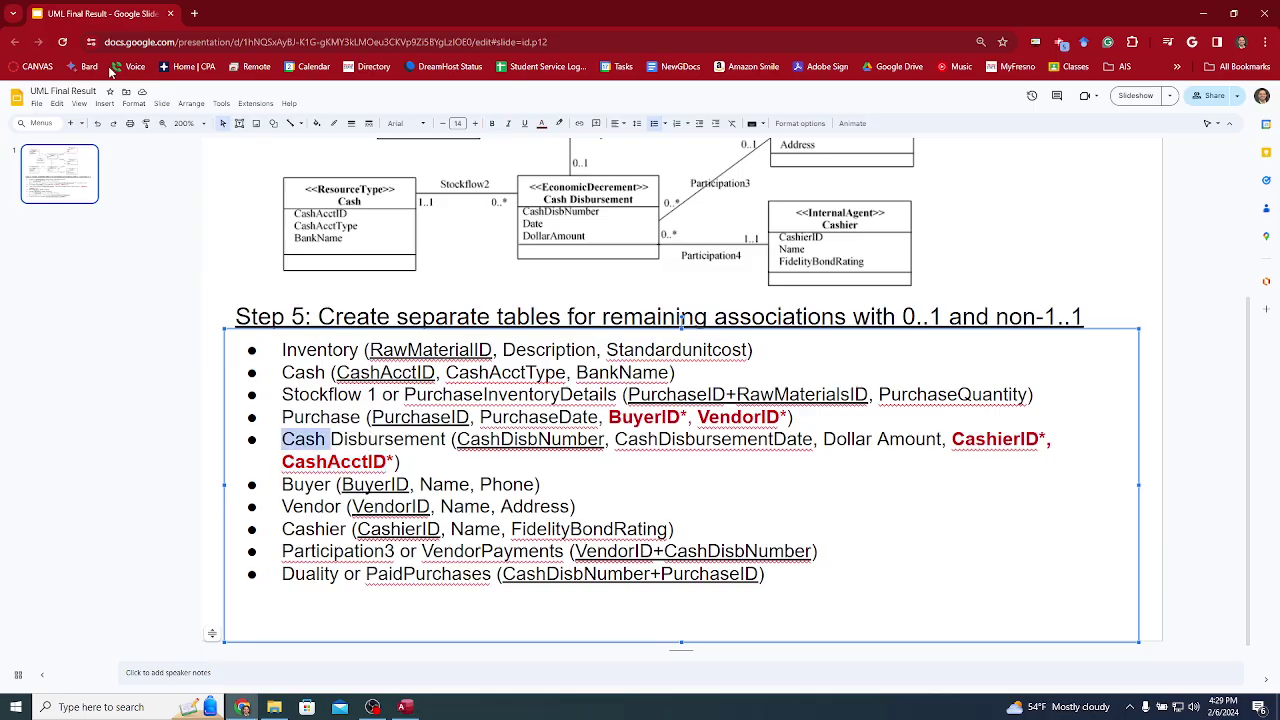
key("alt+Tab")
key("ctrl+v")
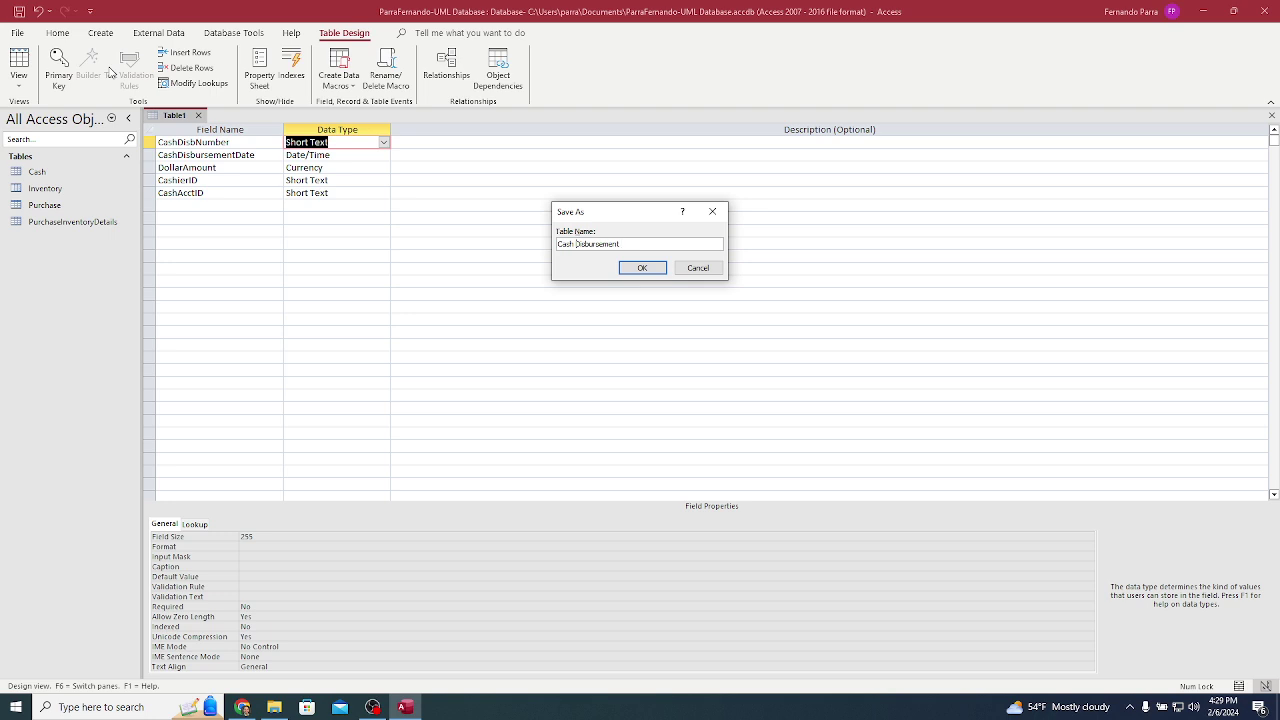
left_click(577, 244)
key("BackSpace")
key("BackSpace")
type("s")
key("Return")
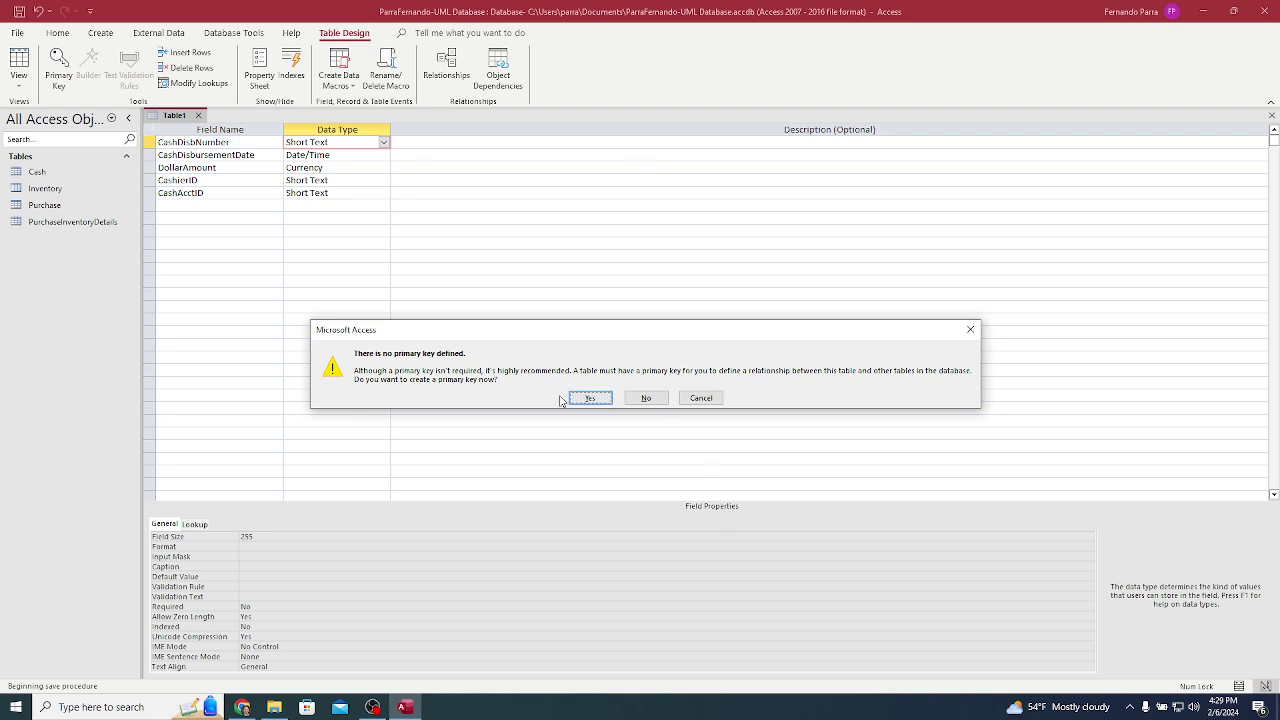
left_click(598, 399)
Step: Rename the Purchase table to Purchases
left_click(80, 222)
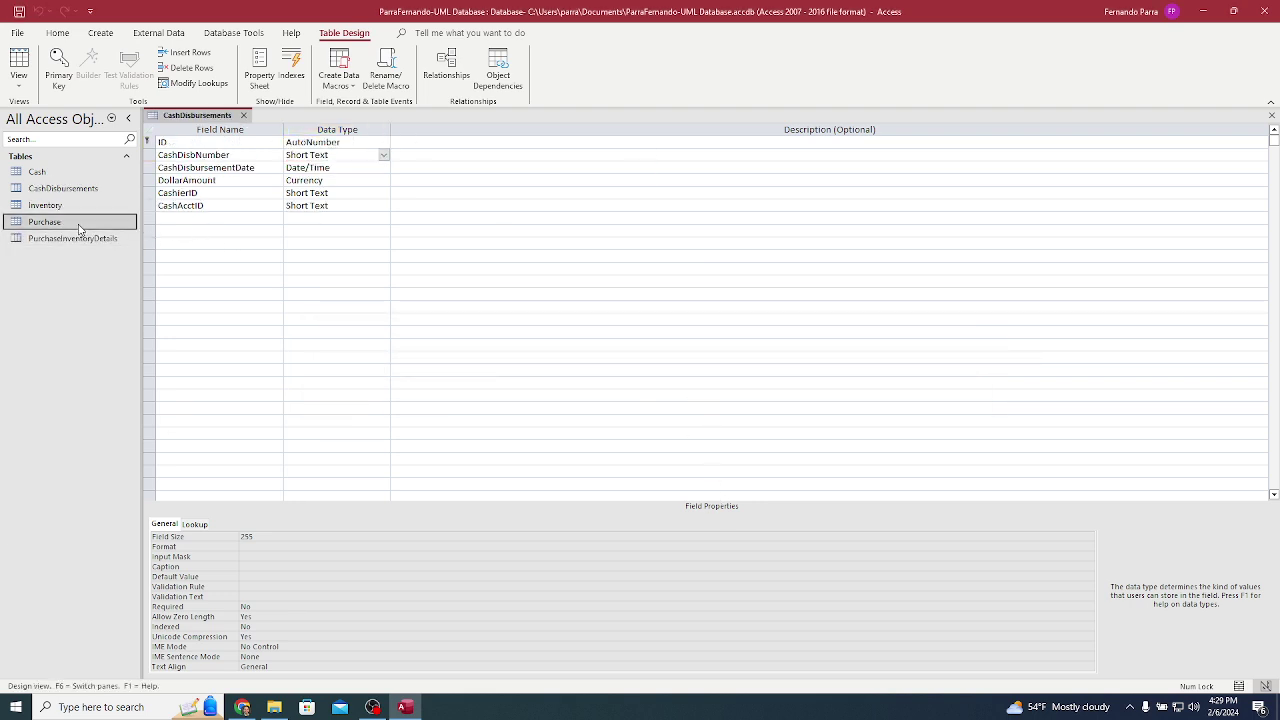
right_click(80, 222)
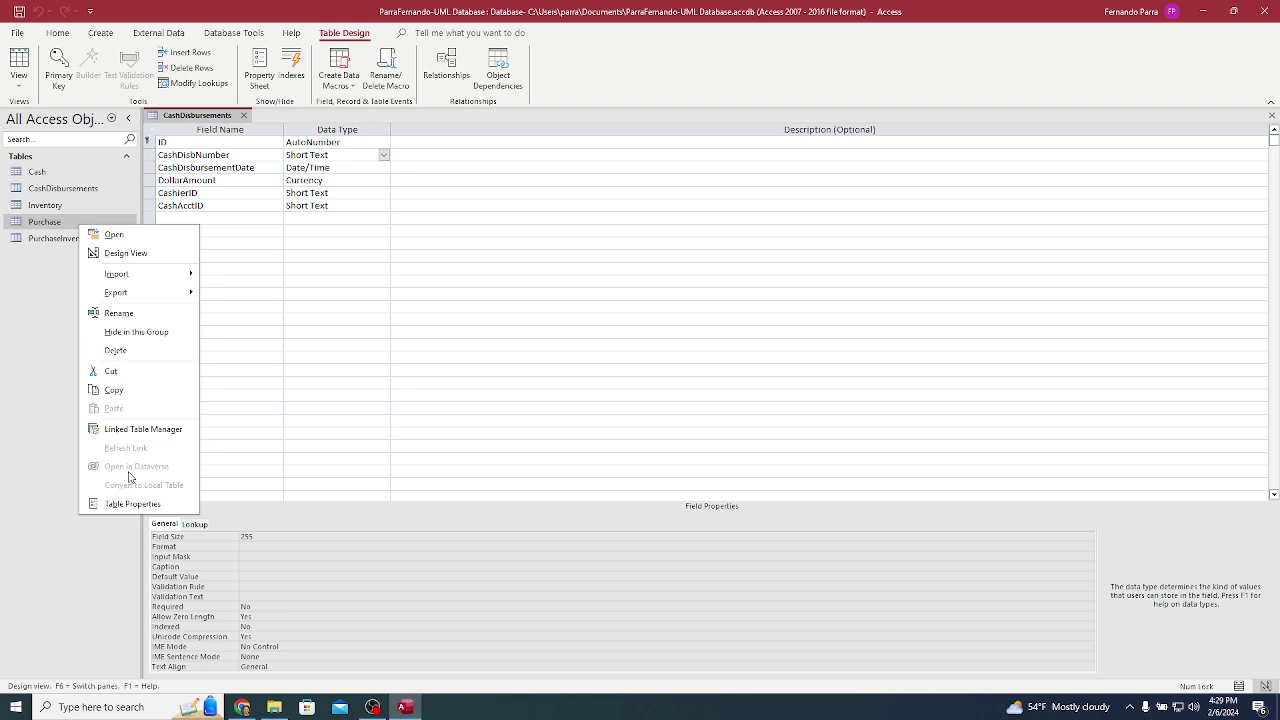
left_click(145, 313)
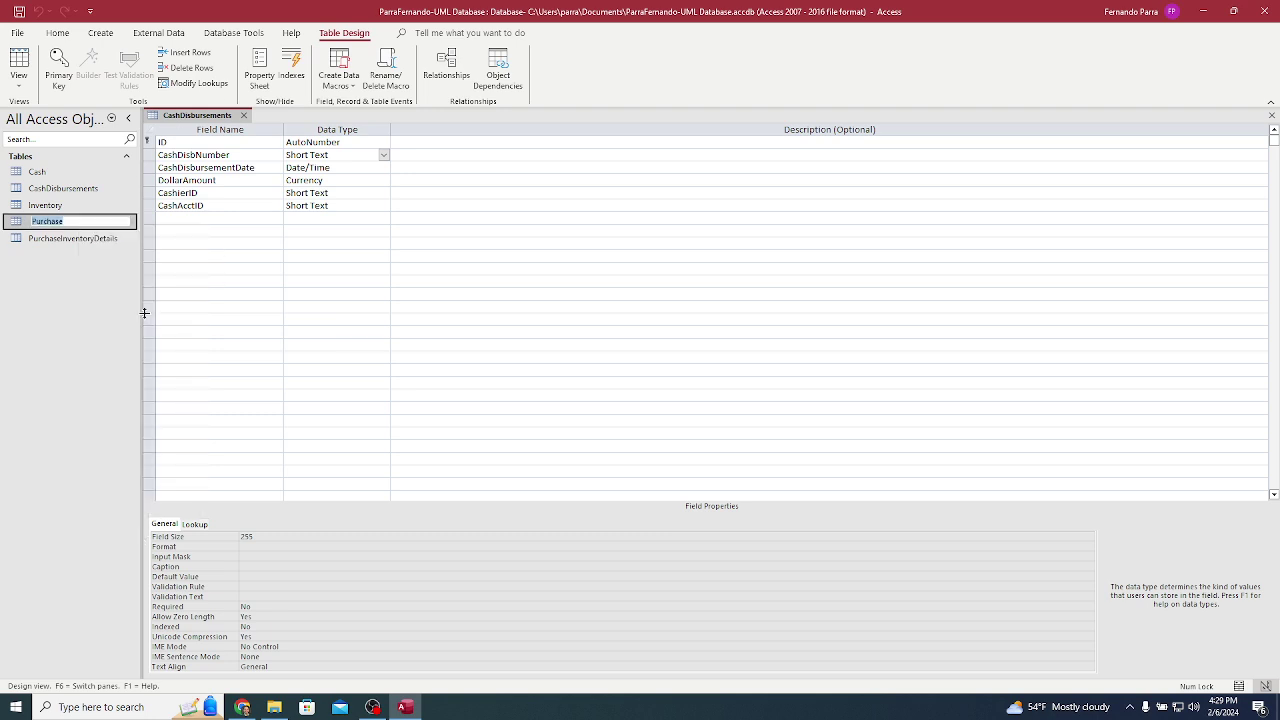
key("End")
type("s")
key("Return")
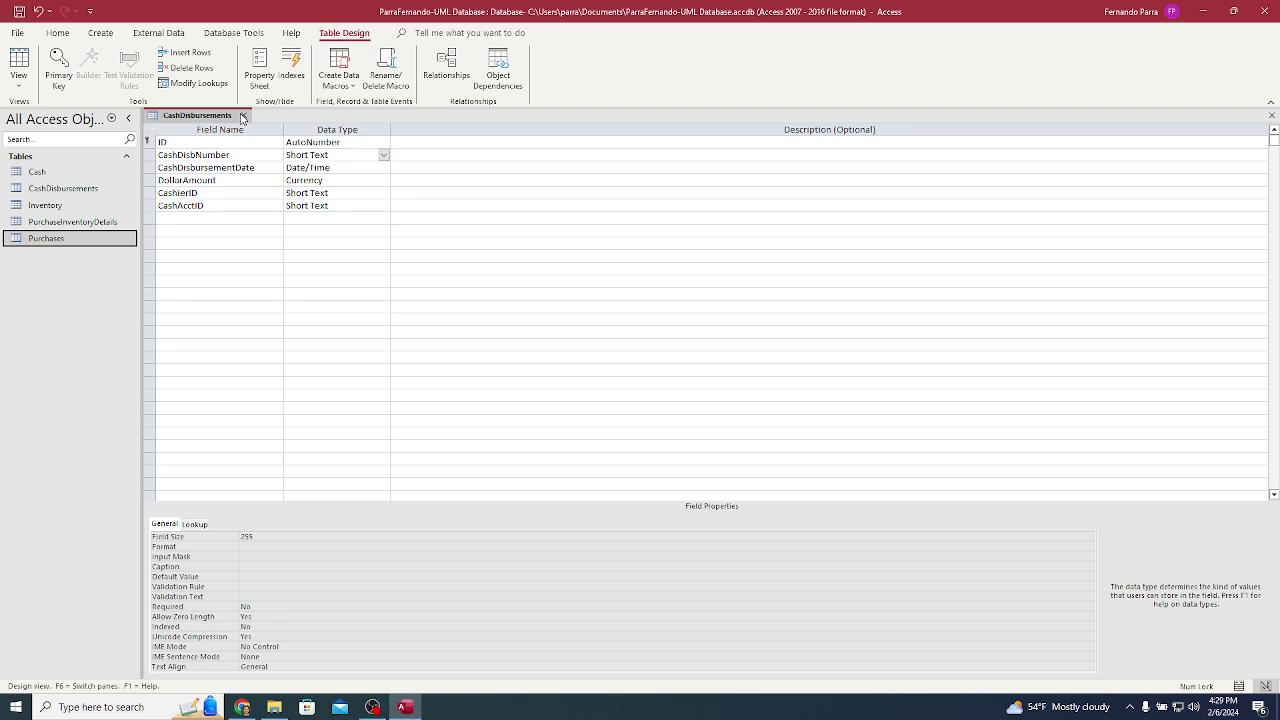
Step: Delete the ID AutoNumber row from the CashDisbursements design, confirming removal of its key
left_click(242, 117)
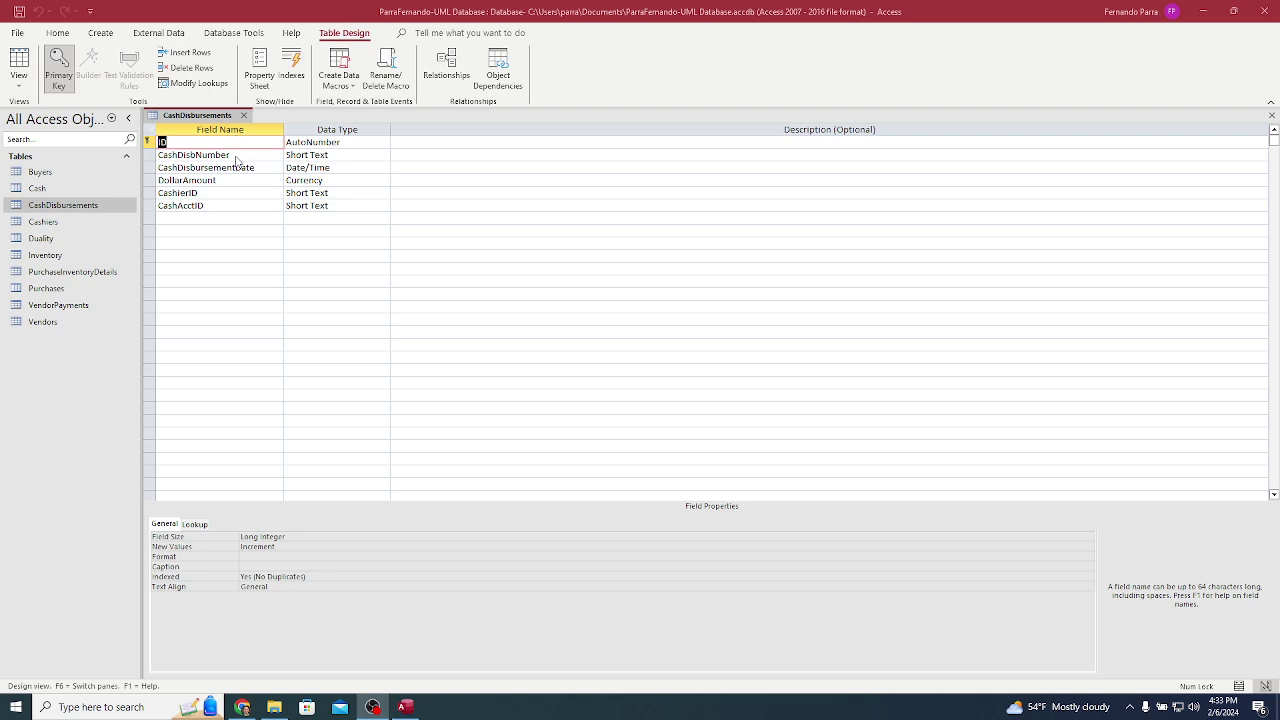
left_click(238, 155)
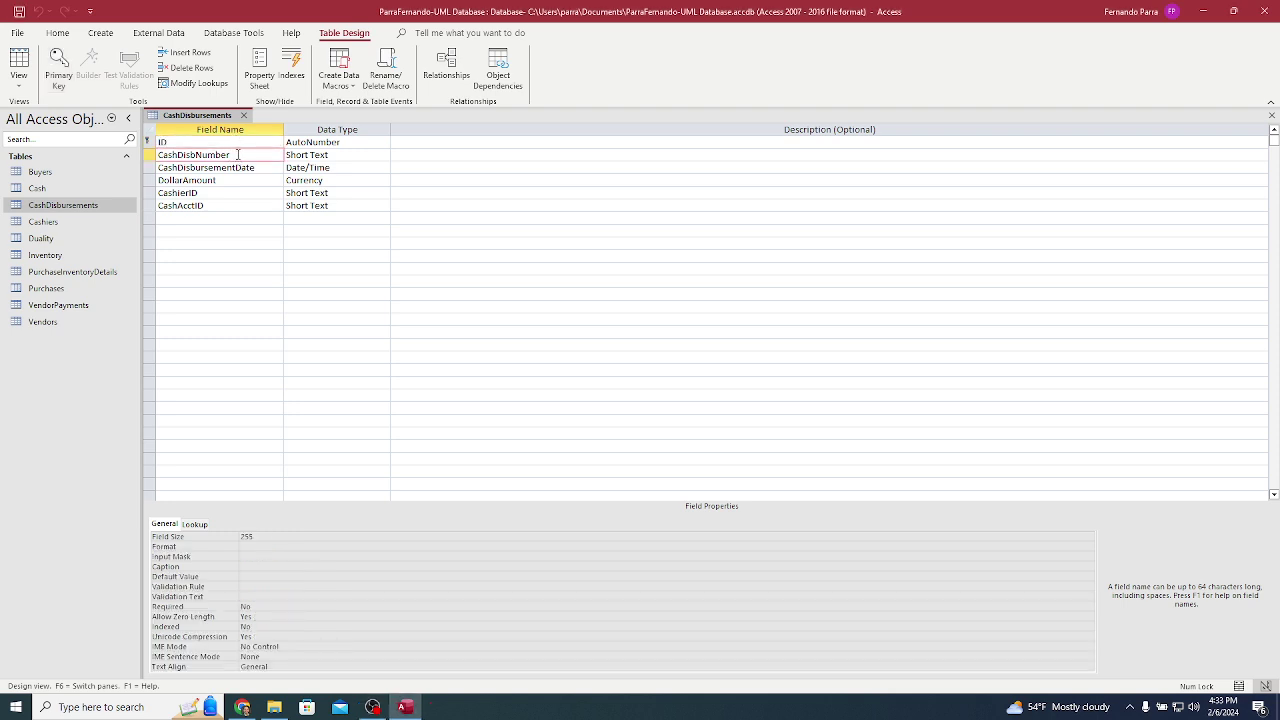
left_click(233, 141)
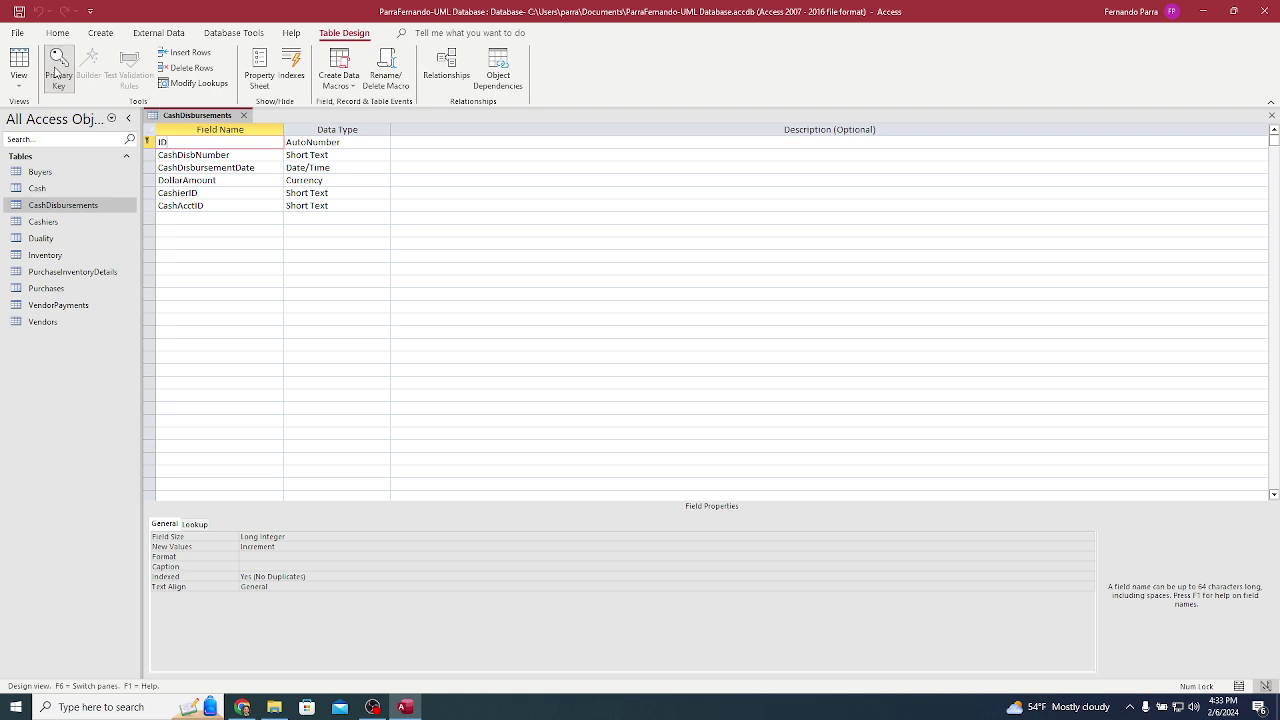
left_click(56, 72)
left_click(56, 72)
left_click(151, 142)
right_click(153, 145)
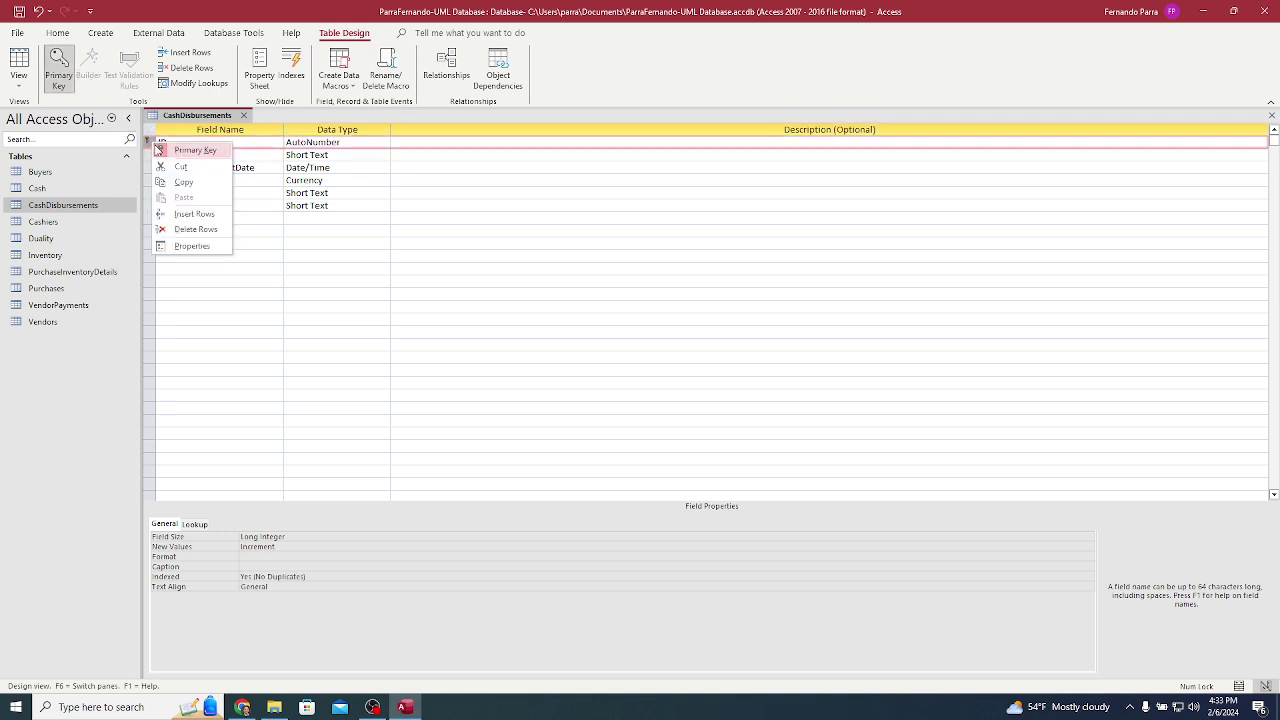
left_click(190, 232)
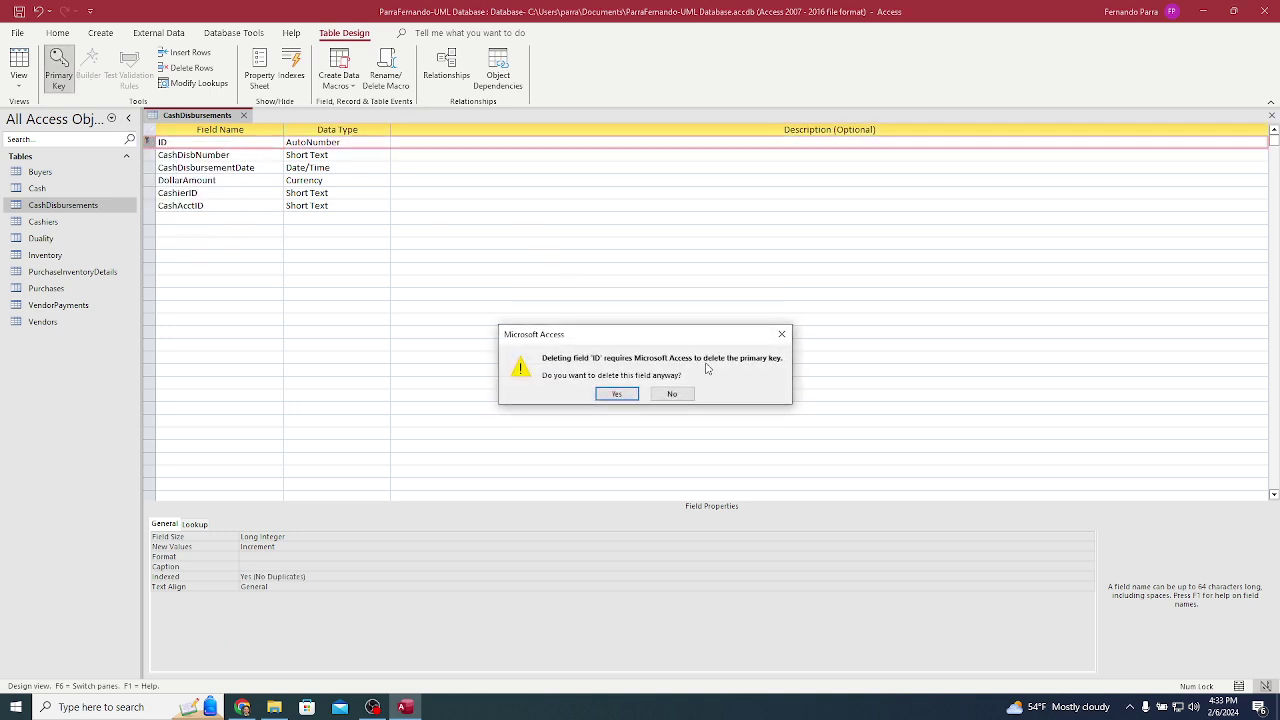
left_click(617, 393)
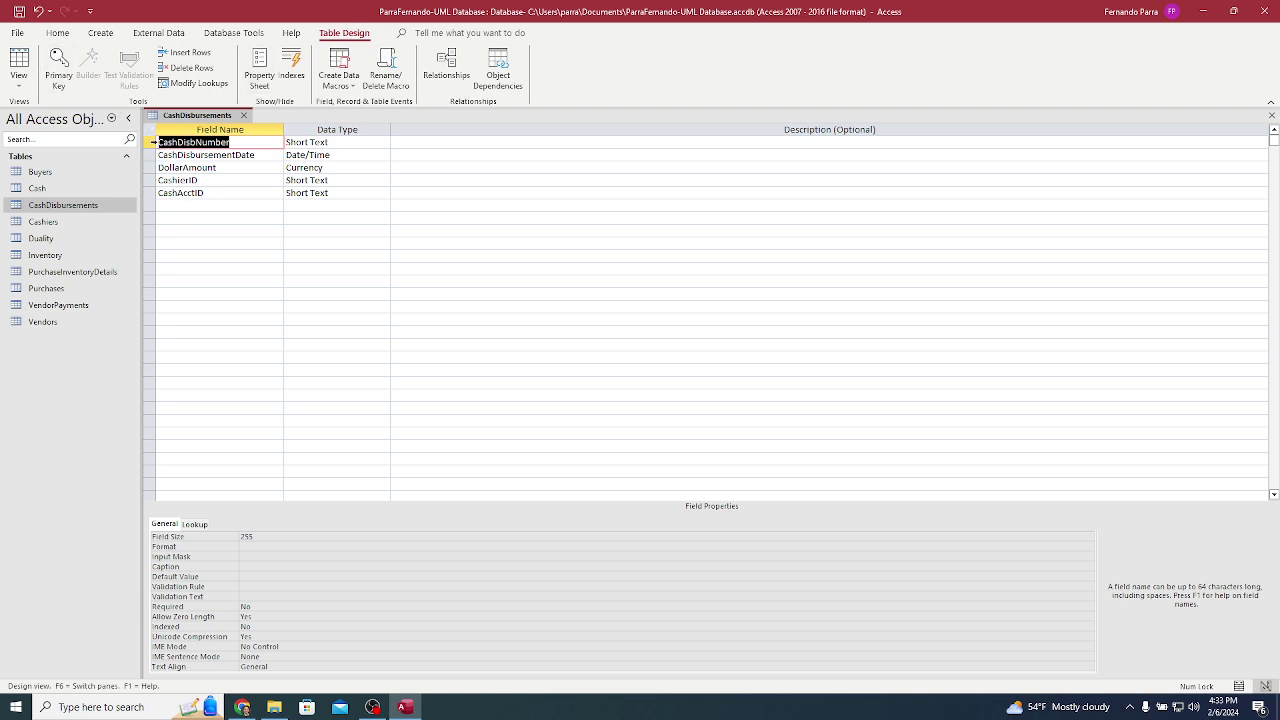
Step: Make CashDisbNumber the primary key of CashDisbursements
right_click(153, 143)
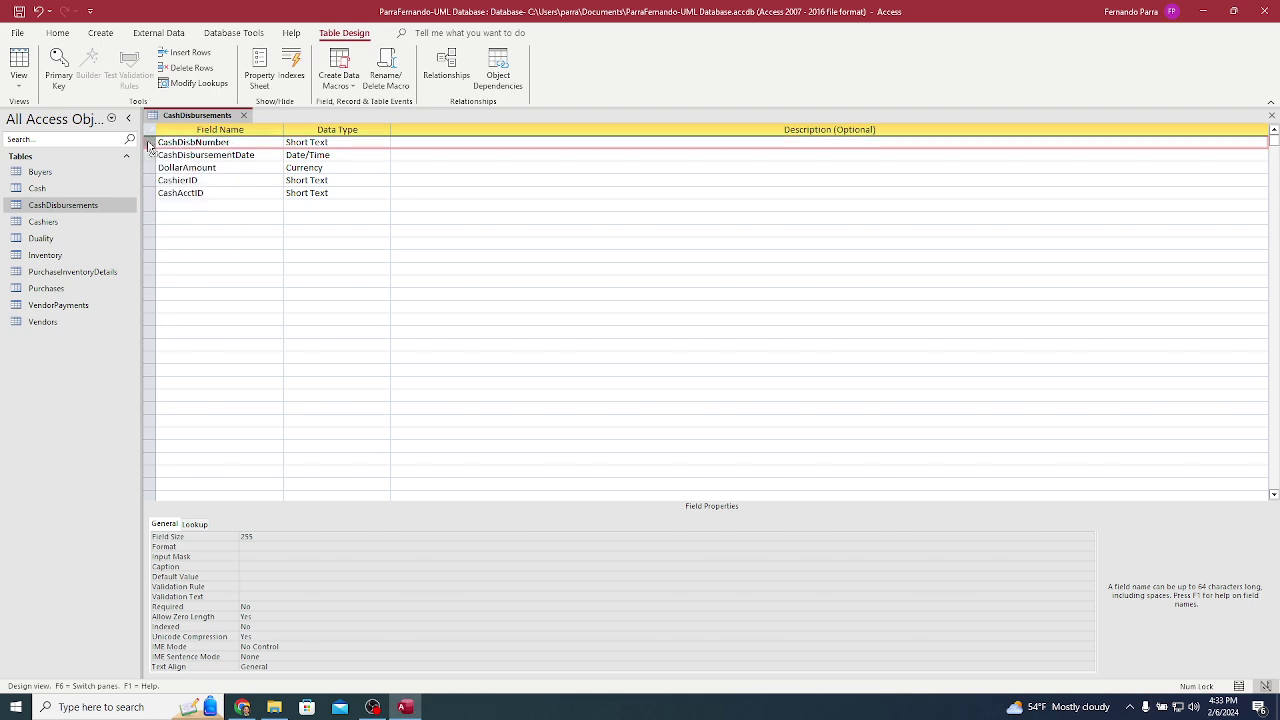
left_click(149, 146)
right_click(149, 146)
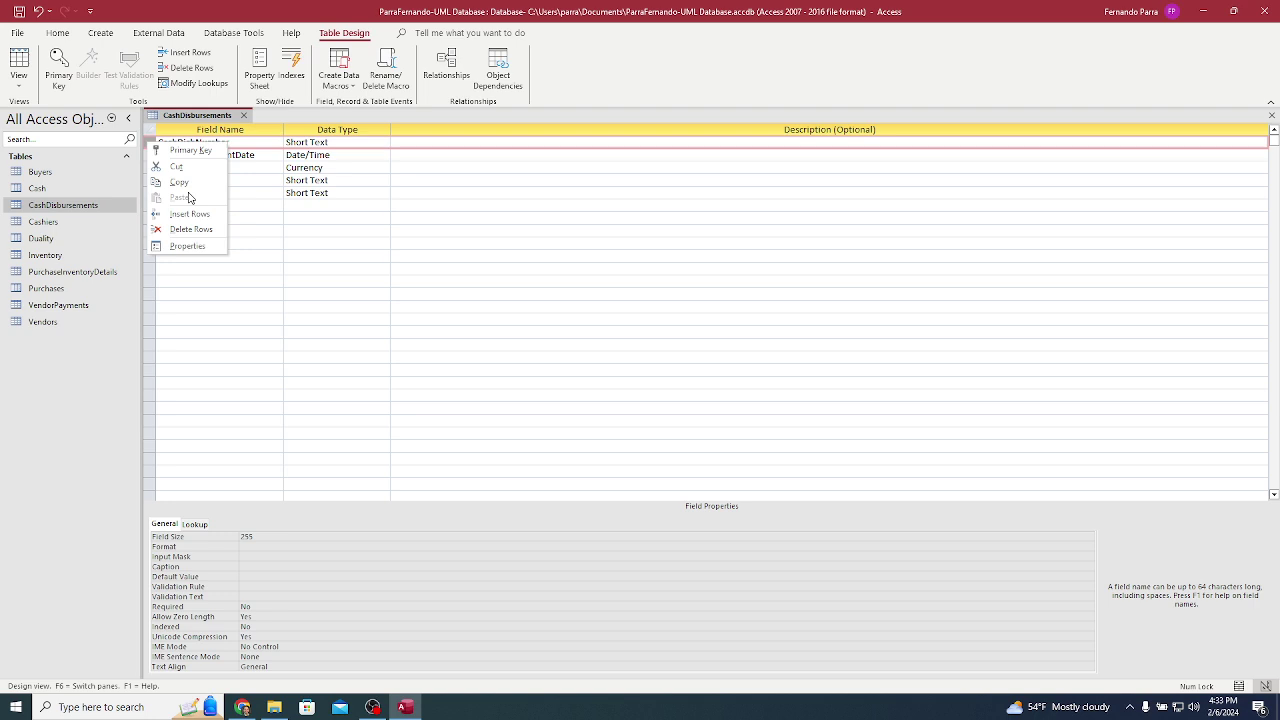
left_click(190, 229)
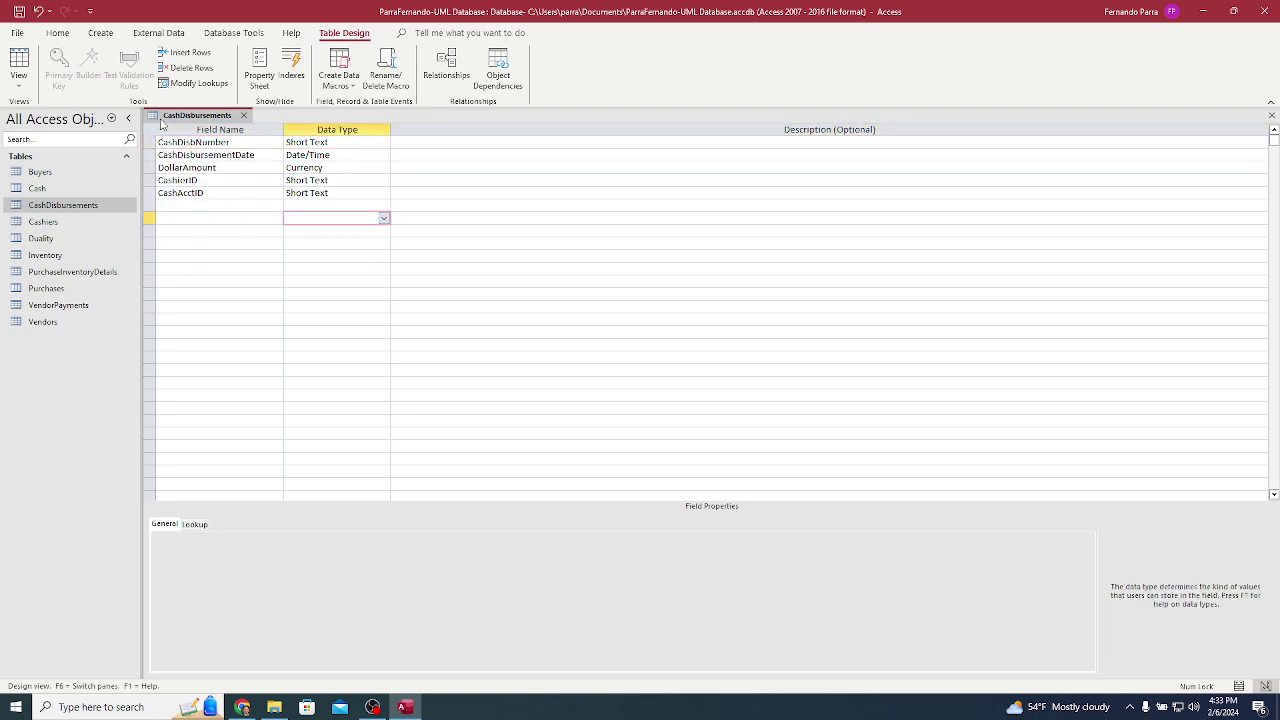
left_click(181, 142)
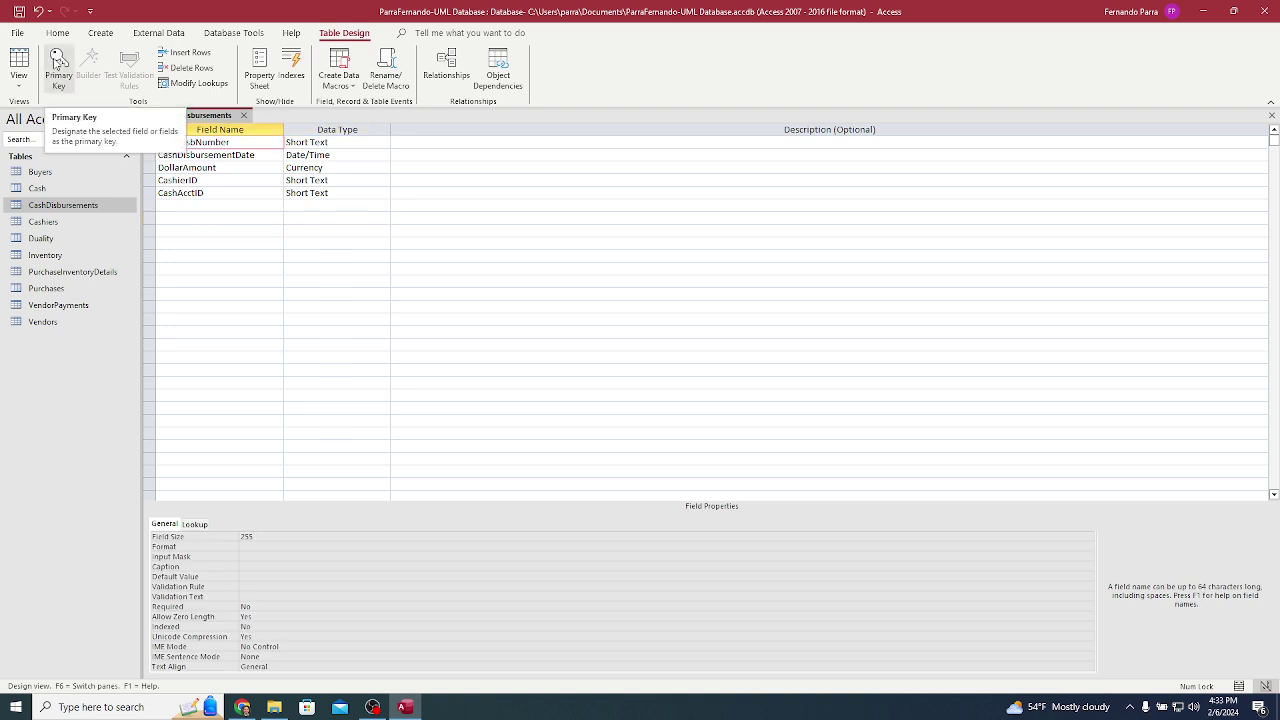
left_click(58, 62)
Step: Review the field rows, then save and close the CashDisbursements design
left_click(262, 172)
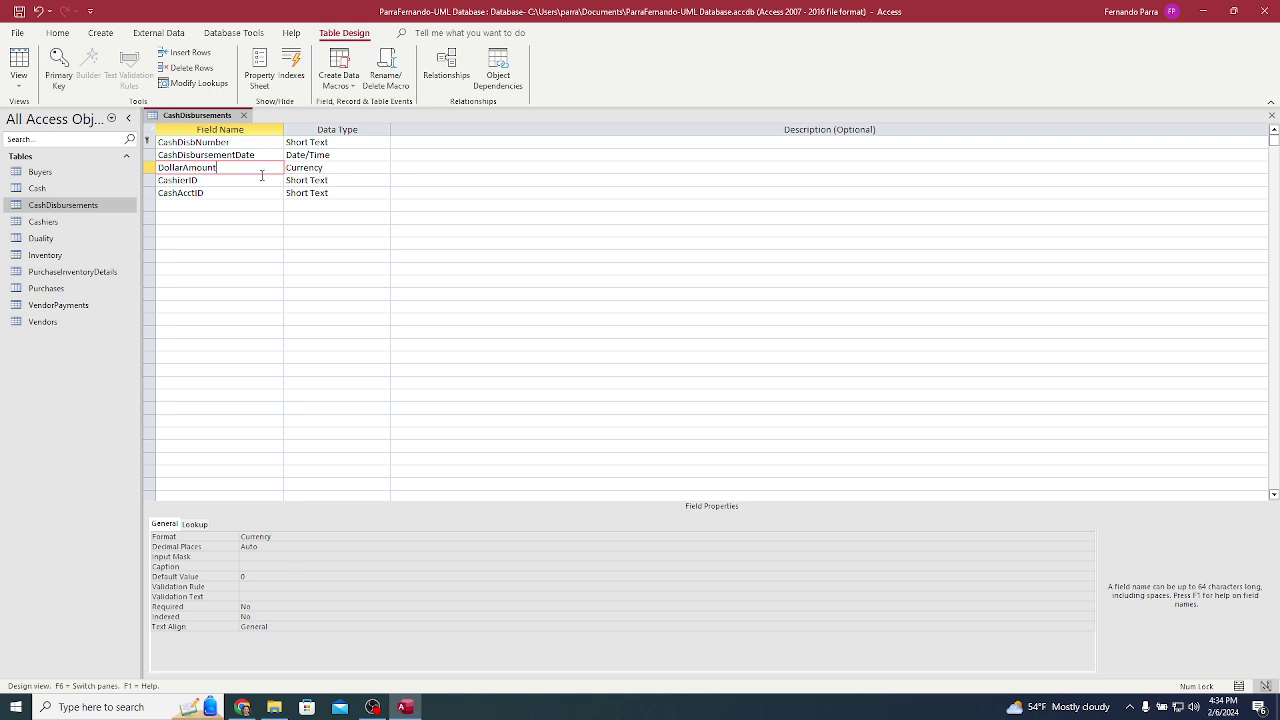
left_click(245, 194)
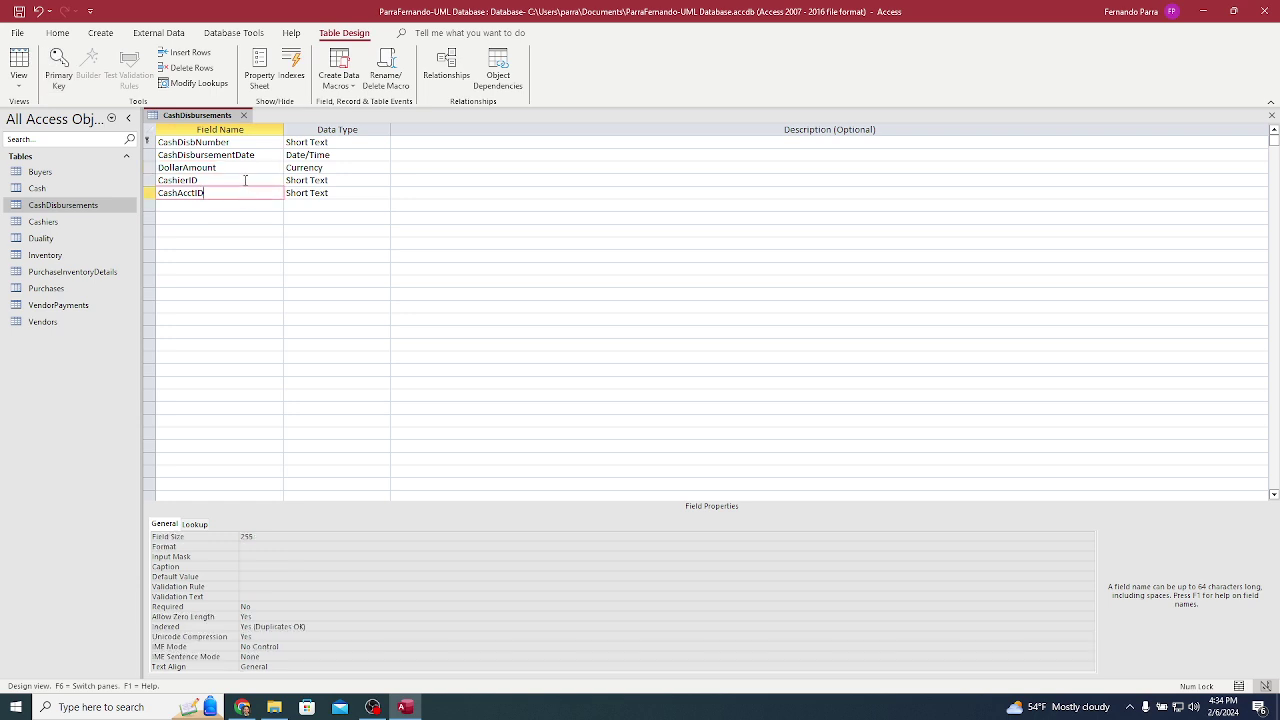
left_click(248, 167)
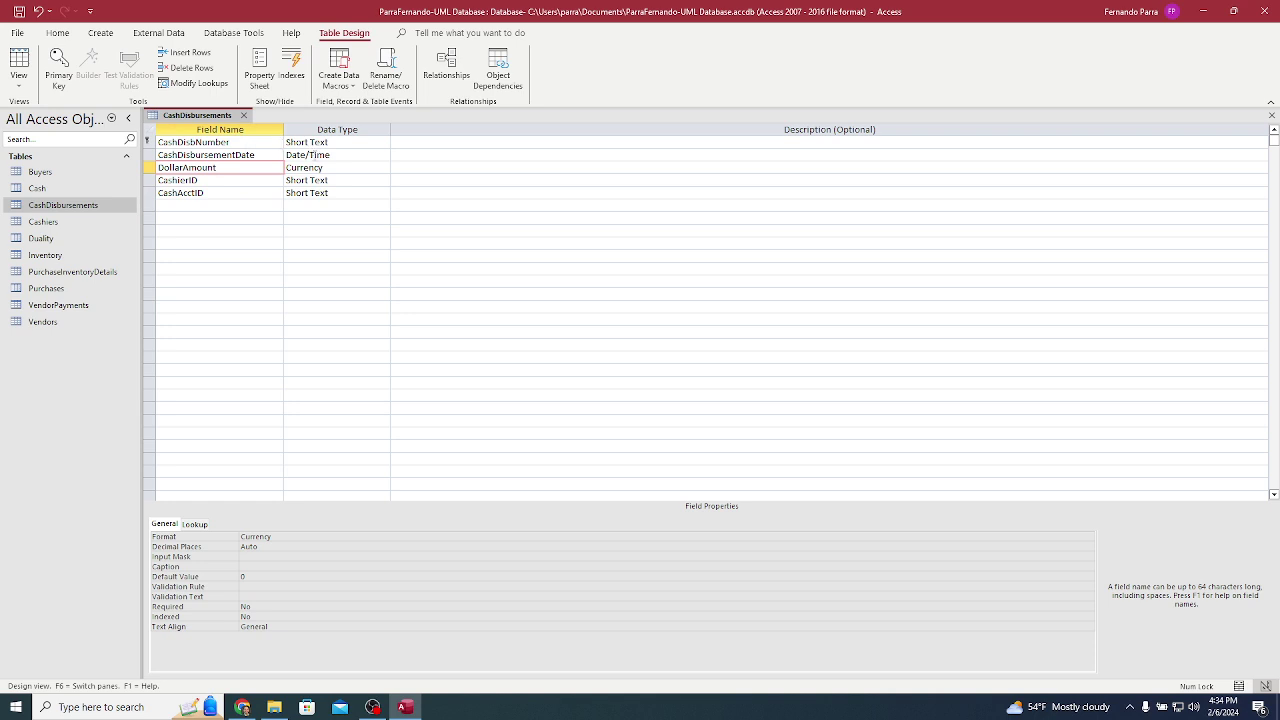
left_click(310, 155)
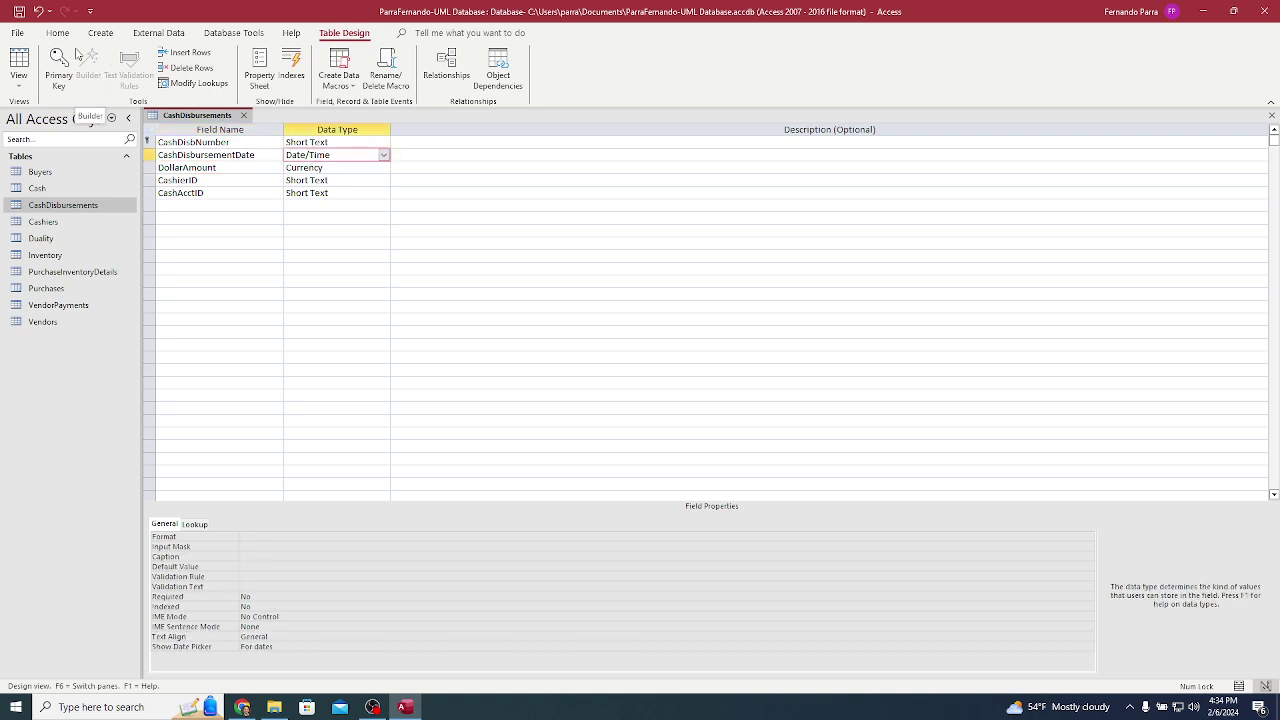
left_click(245, 117)
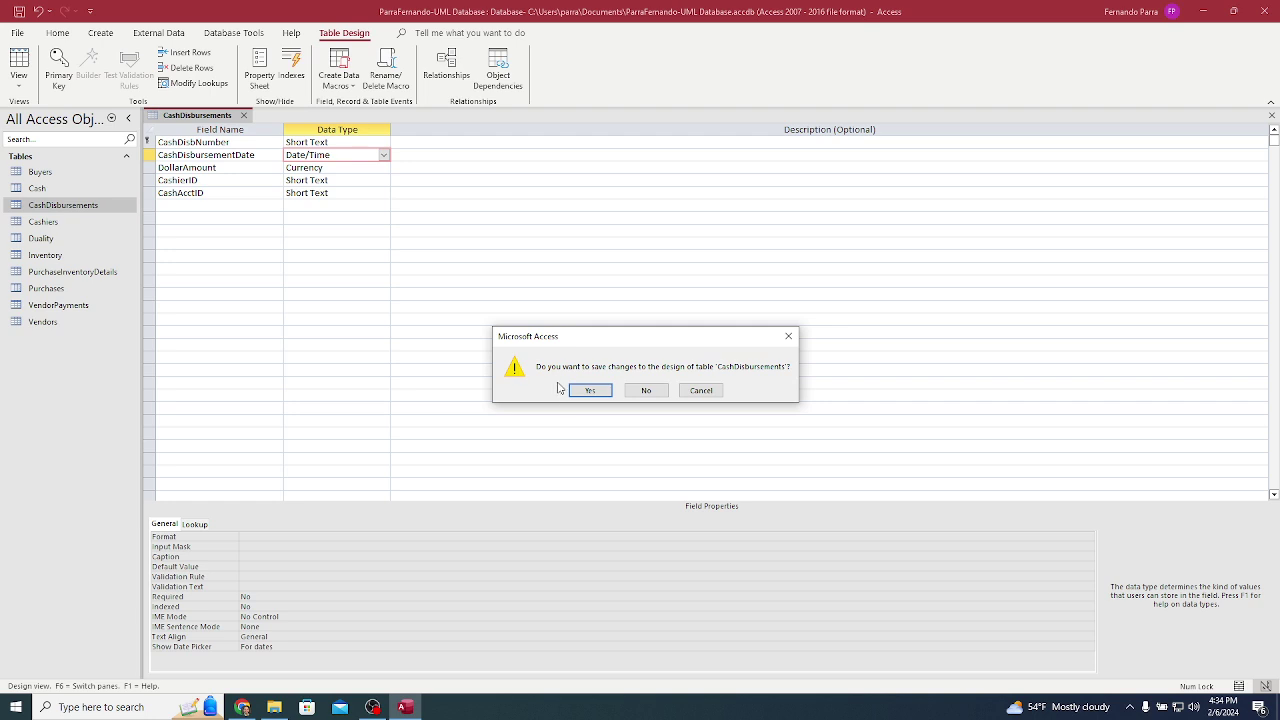
left_click(588, 391)
left_click(52, 242)
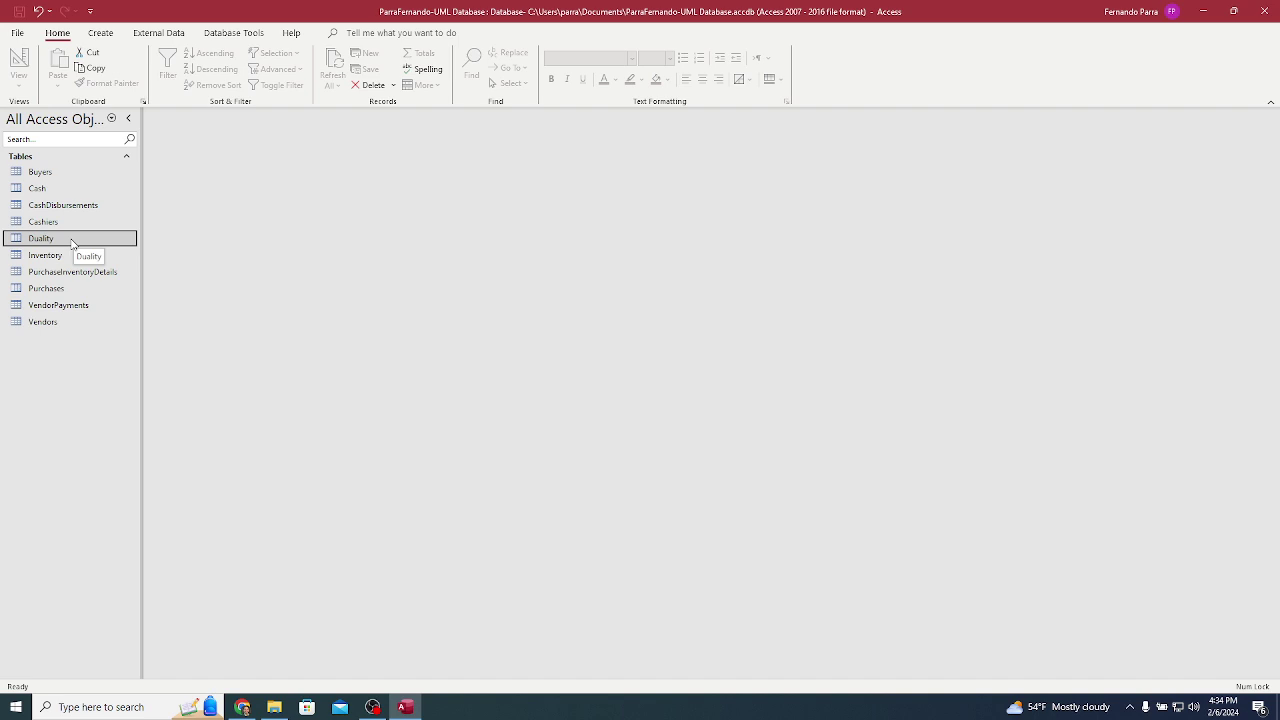
Step: Open and dismiss the Duality table's context menu, then toggle the keyboard access hints
right_click(71, 243)
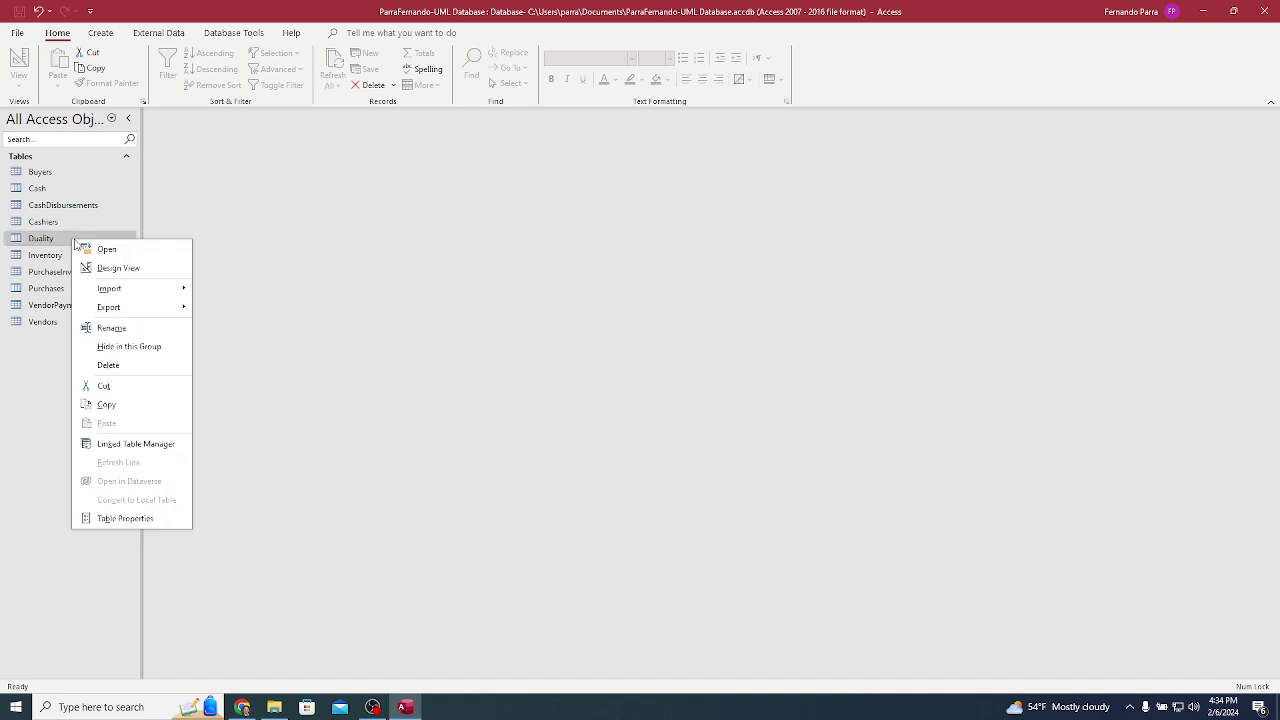
left_click(272, 193)
key("alt")
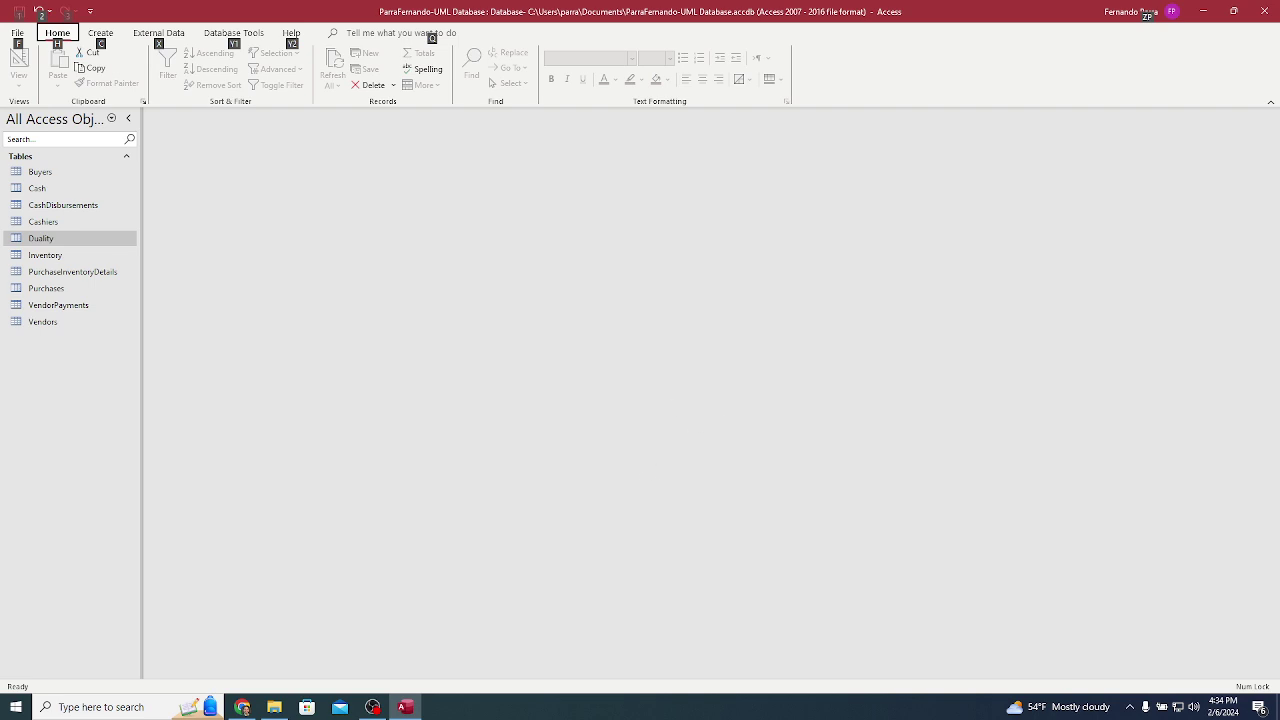
key("alt")
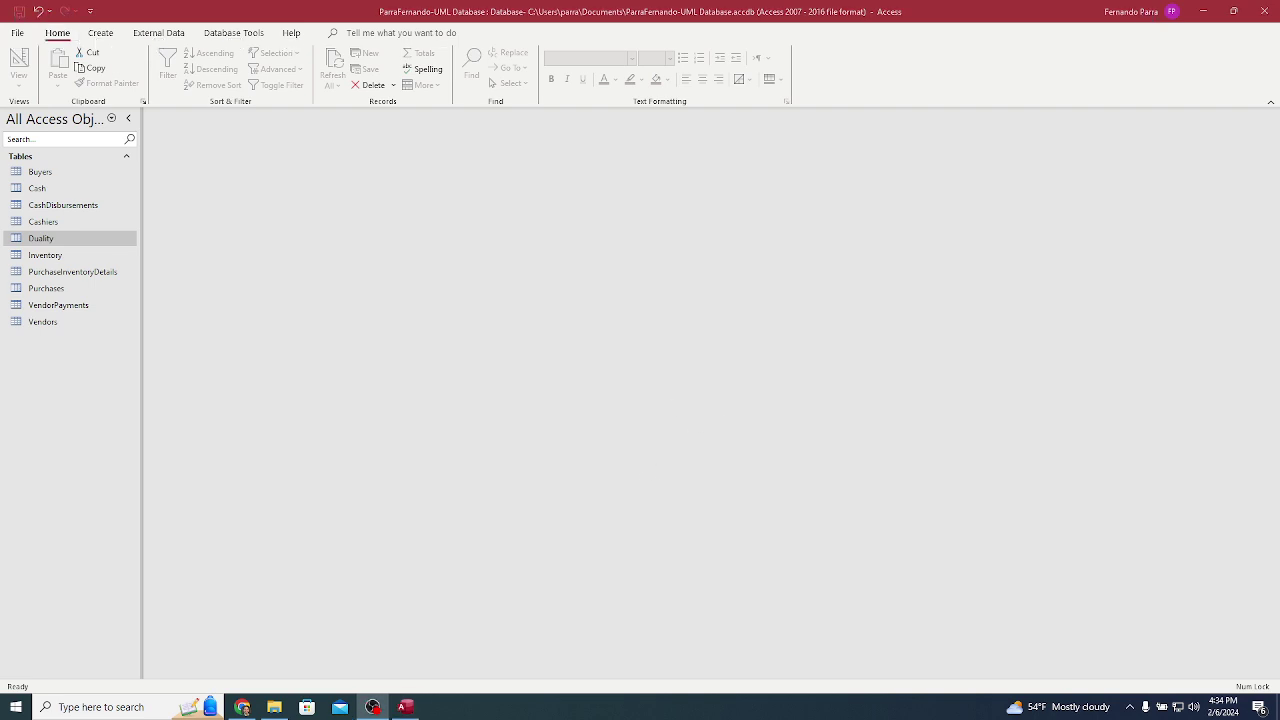
Step: Open the Buyers, Cash and CashDisbursements table designs
right_click(74, 175)
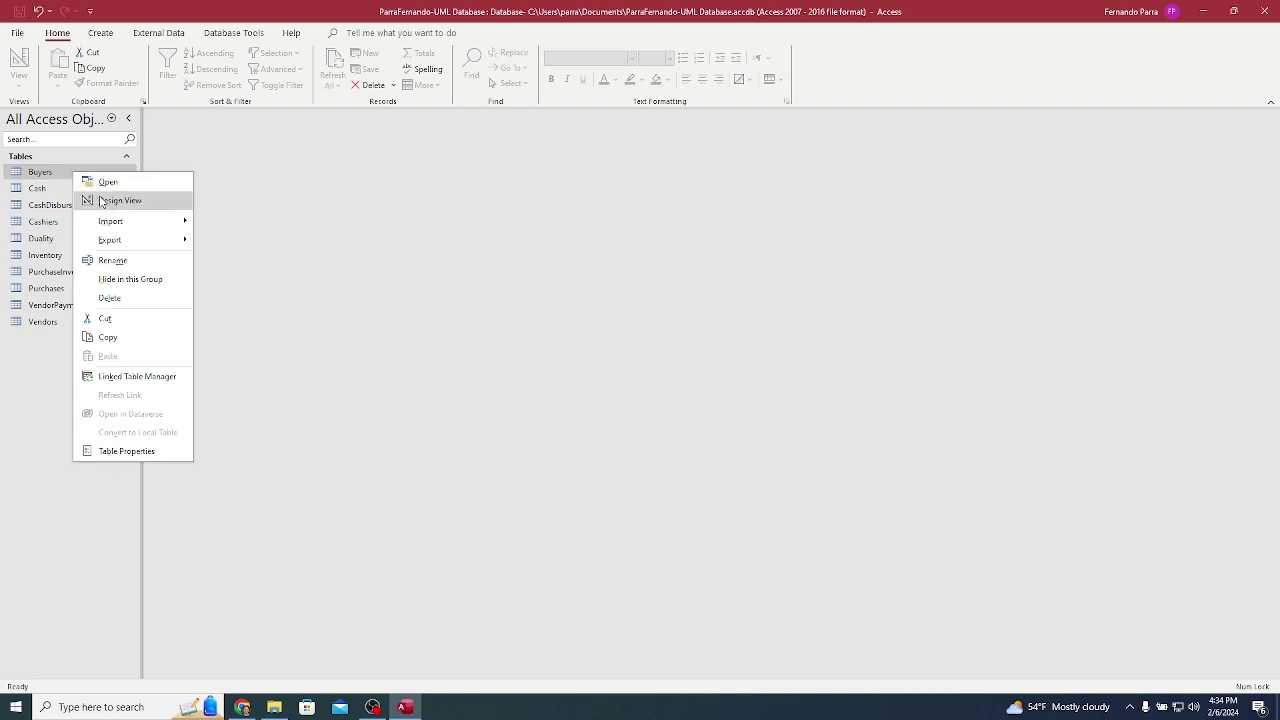
left_click(101, 200)
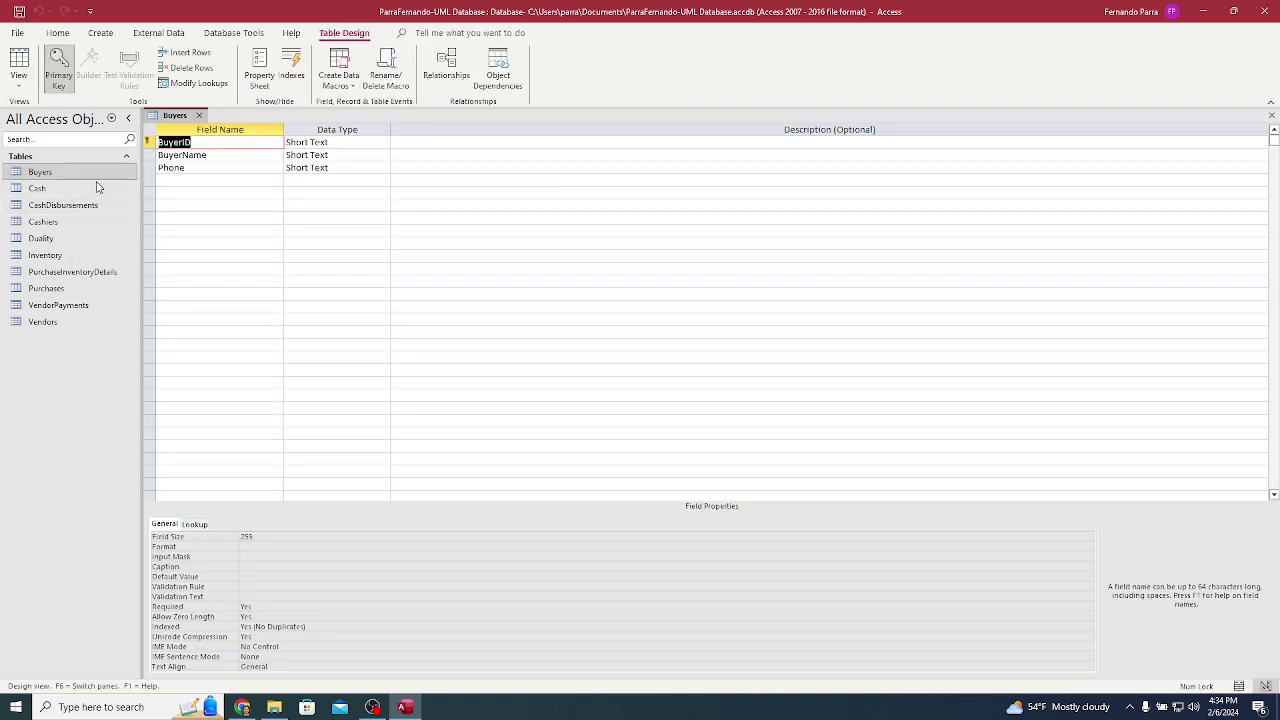
left_click(100, 192)
right_click(100, 192)
left_click(118, 224)
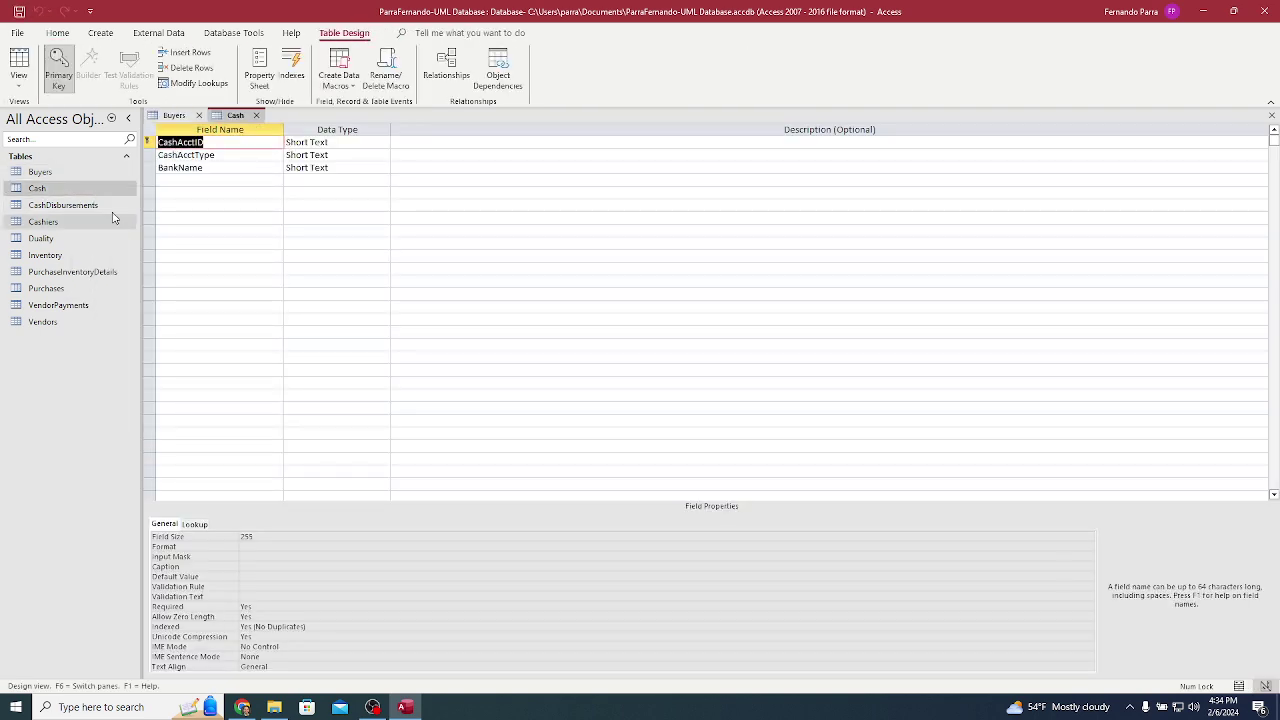
left_click(110, 170)
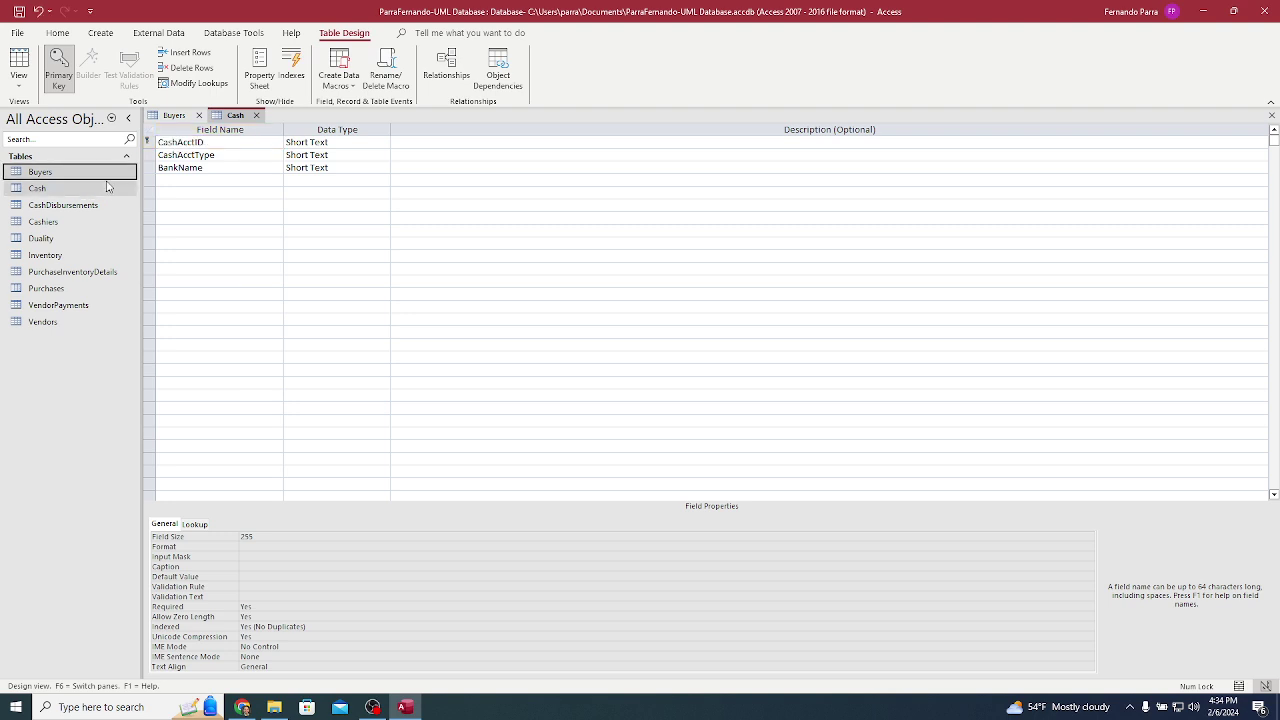
double_click(105, 172)
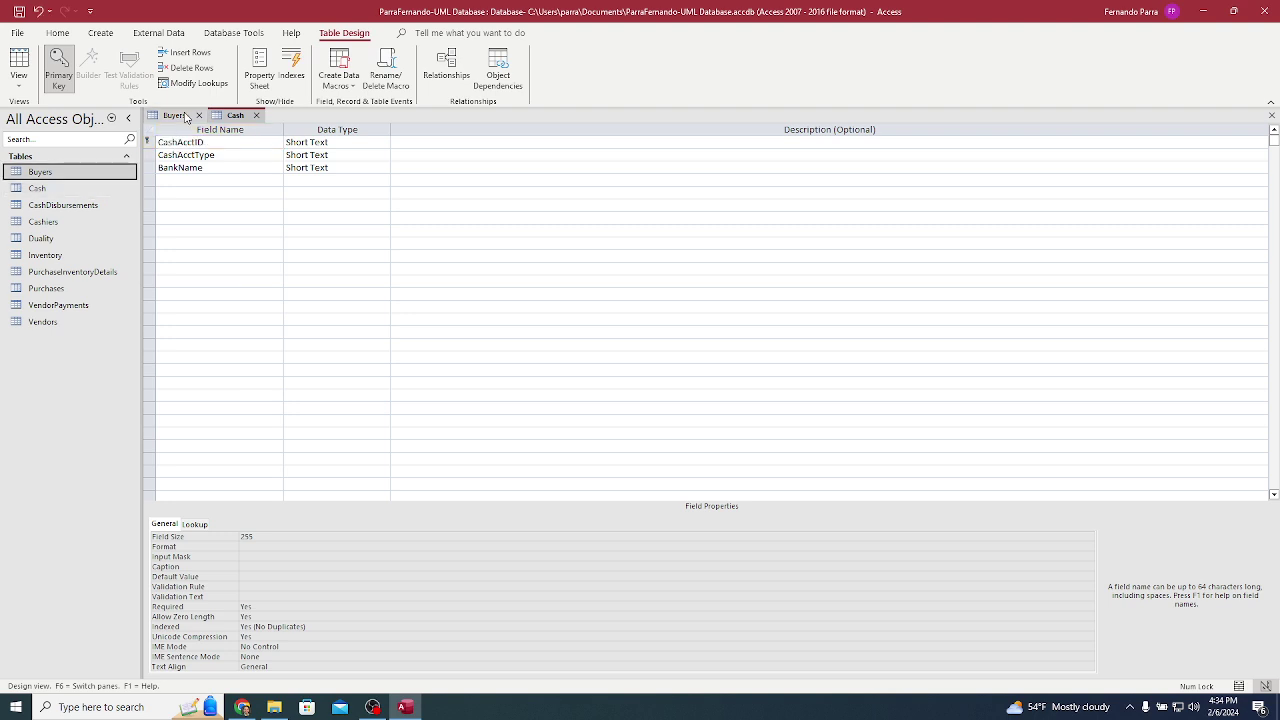
right_click(91, 207)
left_click(107, 236)
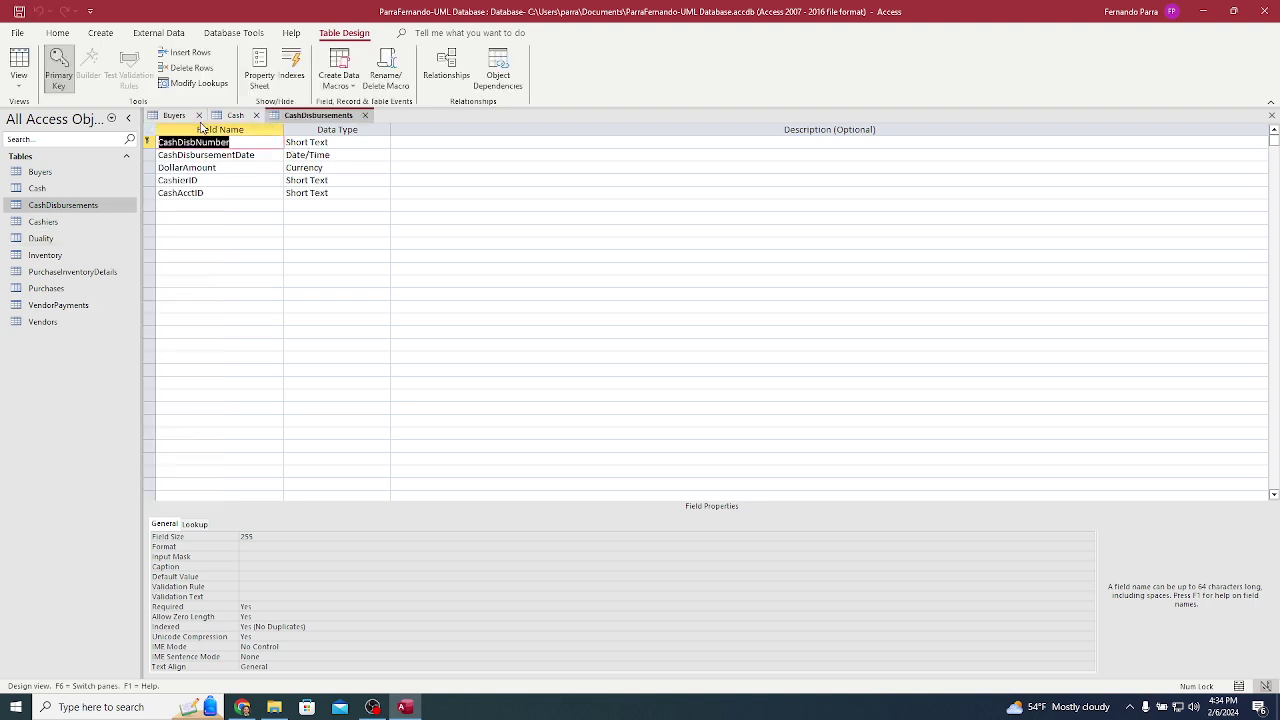
Step: Open the Cashiers, Duality, Inventory and PurchaseInventoryDetails table designs
left_click(73, 225)
right_click(73, 232)
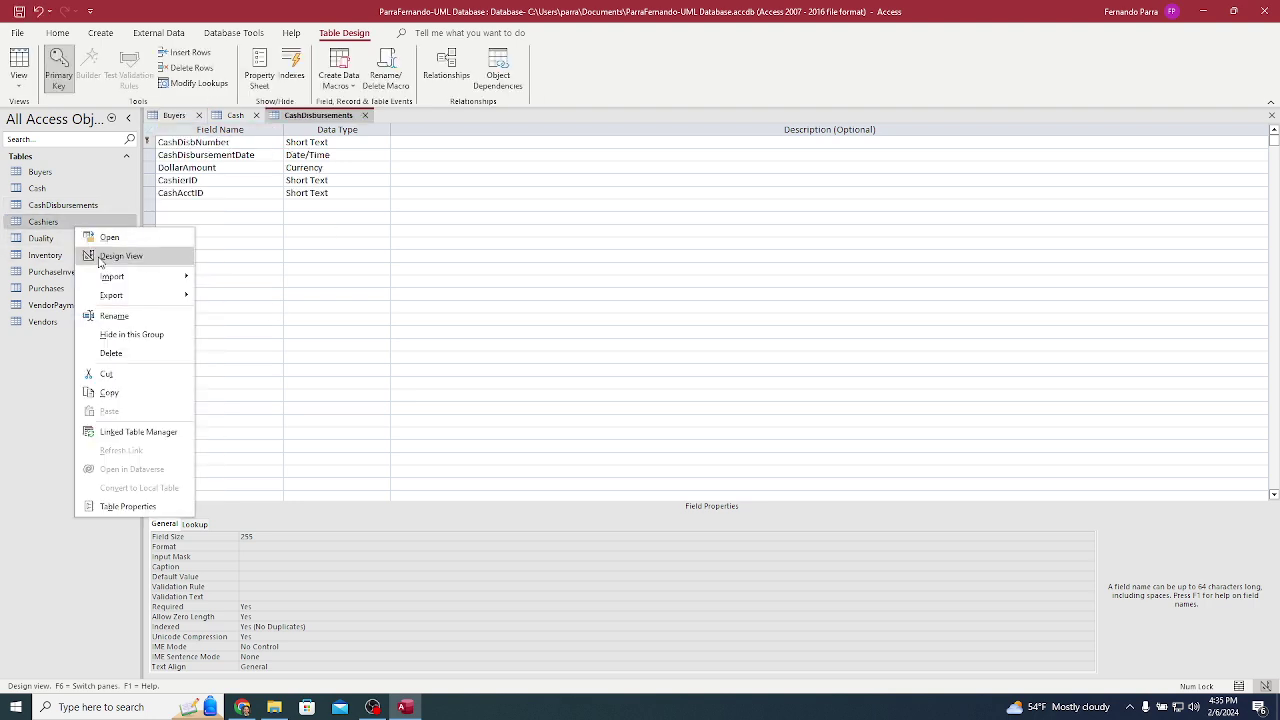
left_click(100, 253)
left_click(94, 240)
right_click(95, 240)
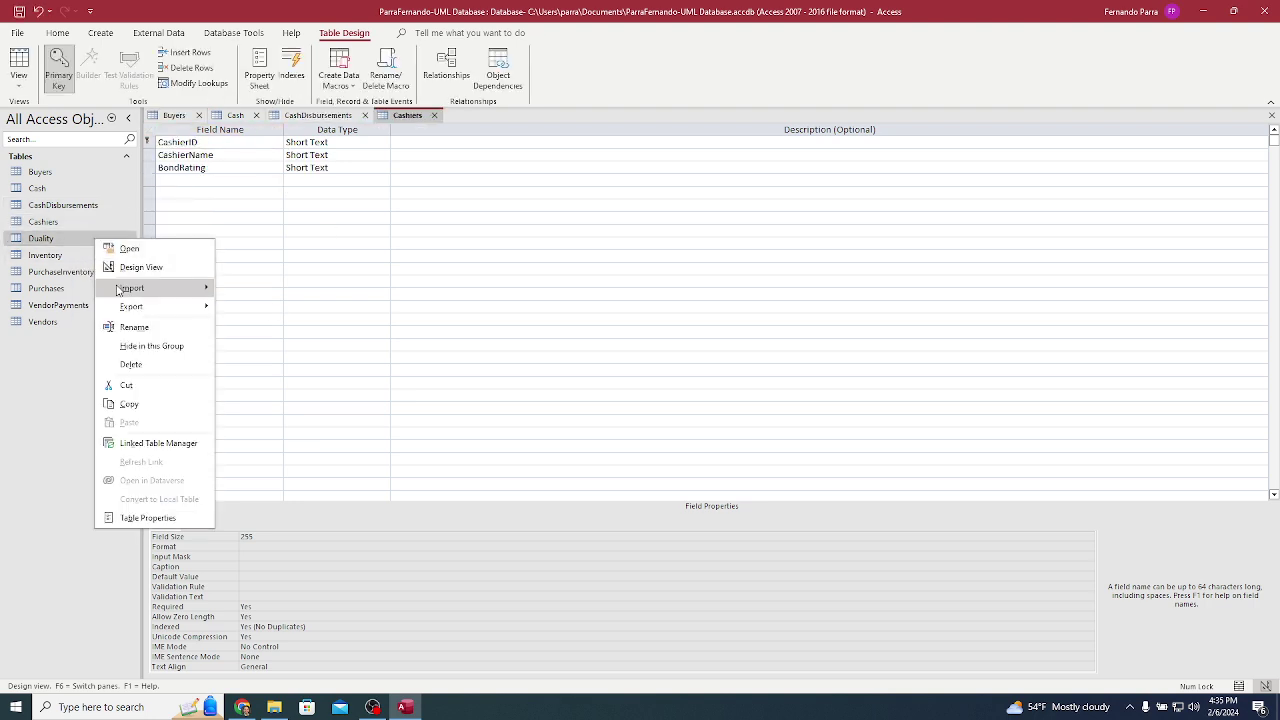
left_click(101, 265)
left_click(99, 259)
right_click(99, 259)
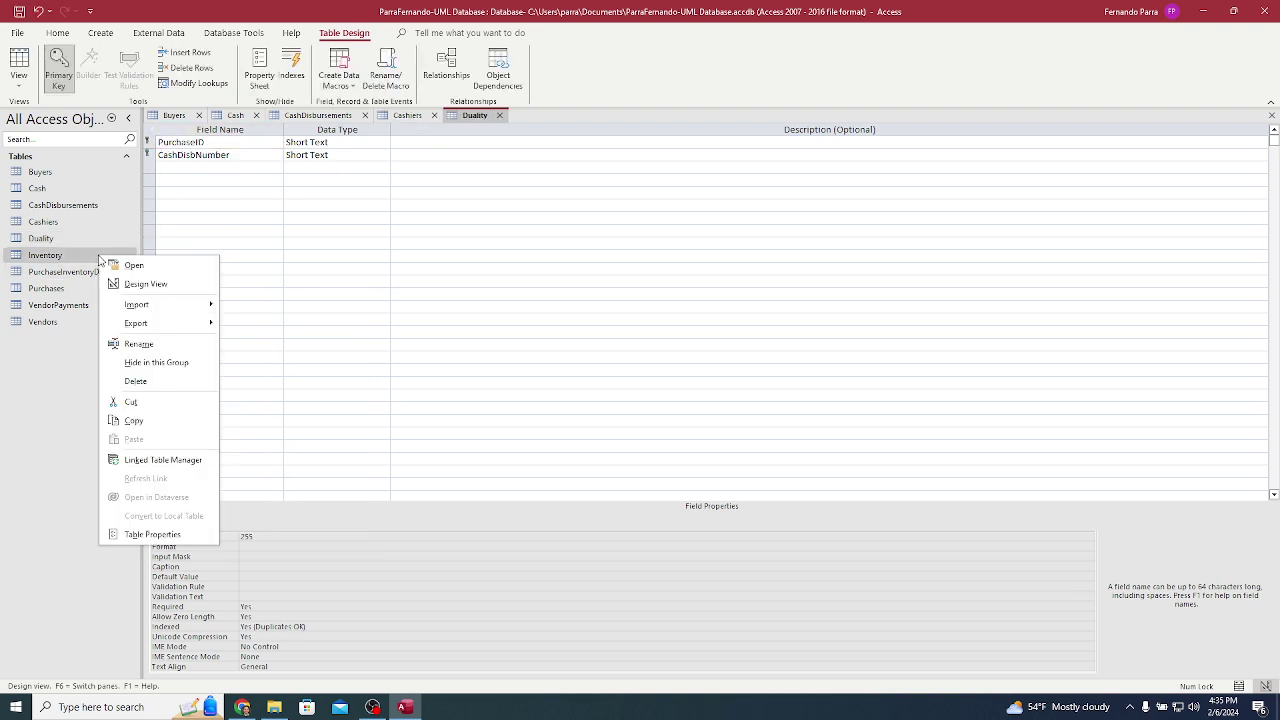
left_click(101, 282)
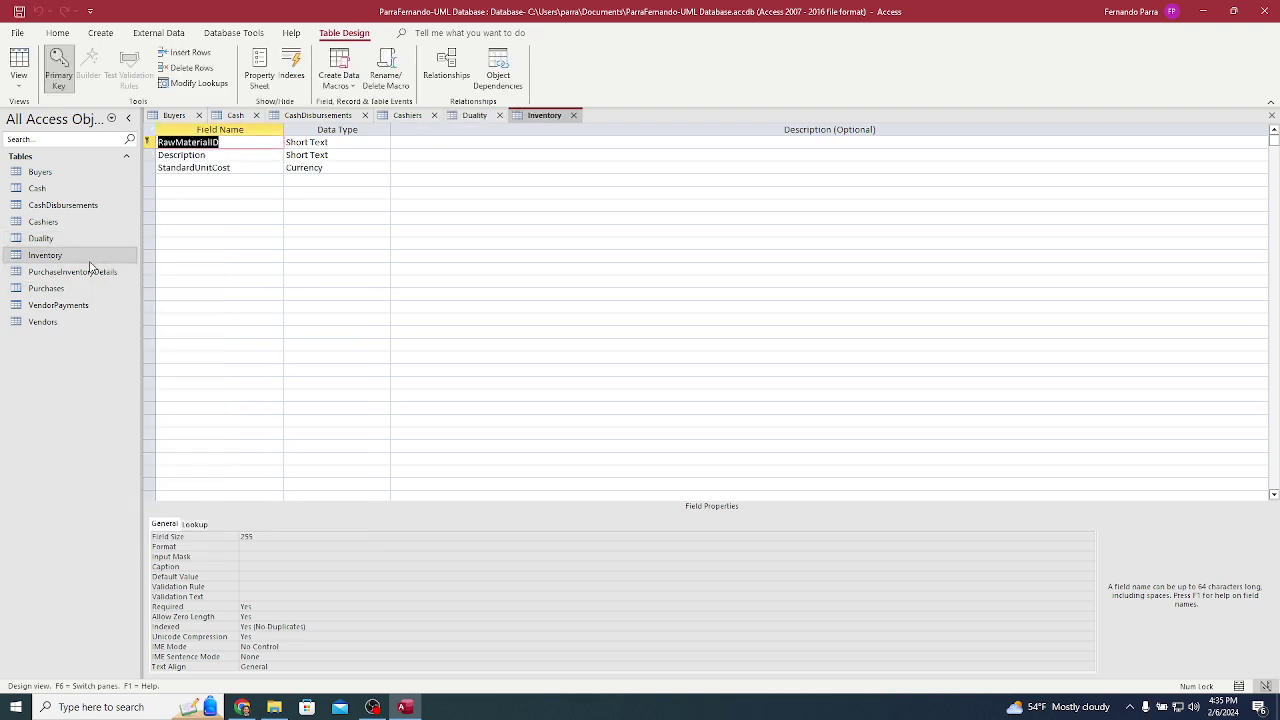
left_click(90, 272)
left_click(130, 301)
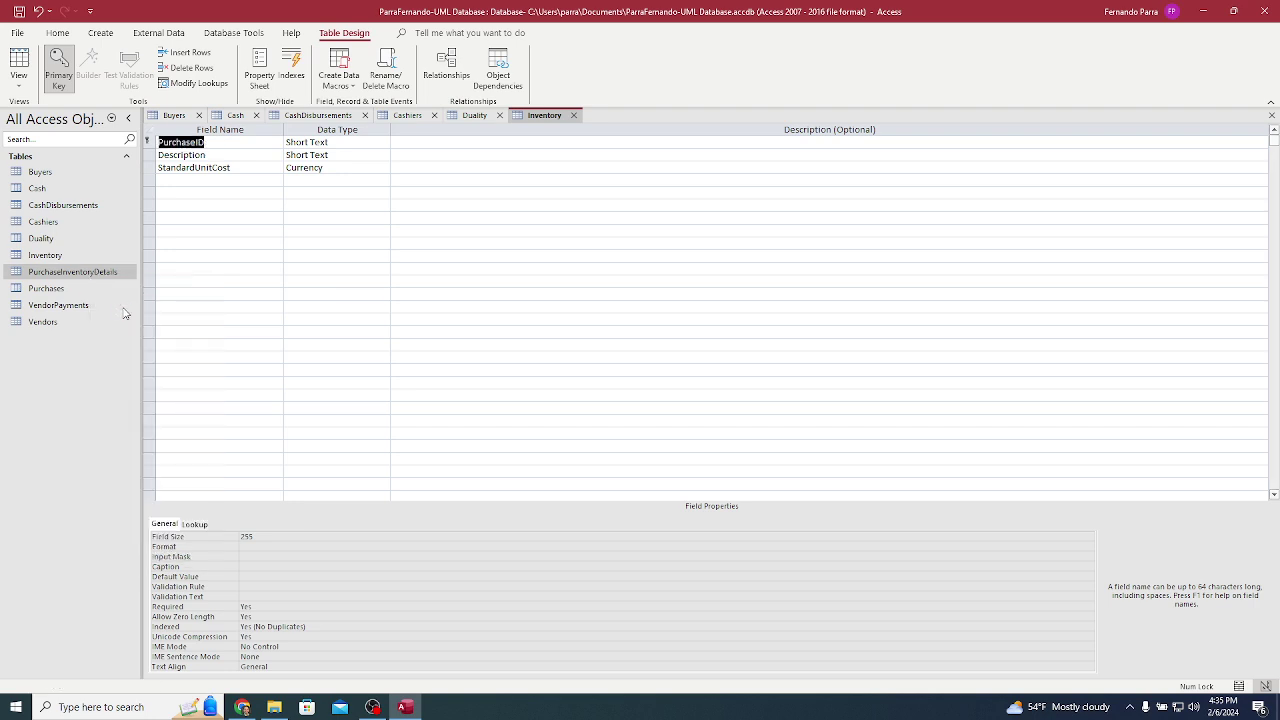
Step: Open the Purchases, VendorPayments and Vendors table designs to check their keys
right_click(96, 289)
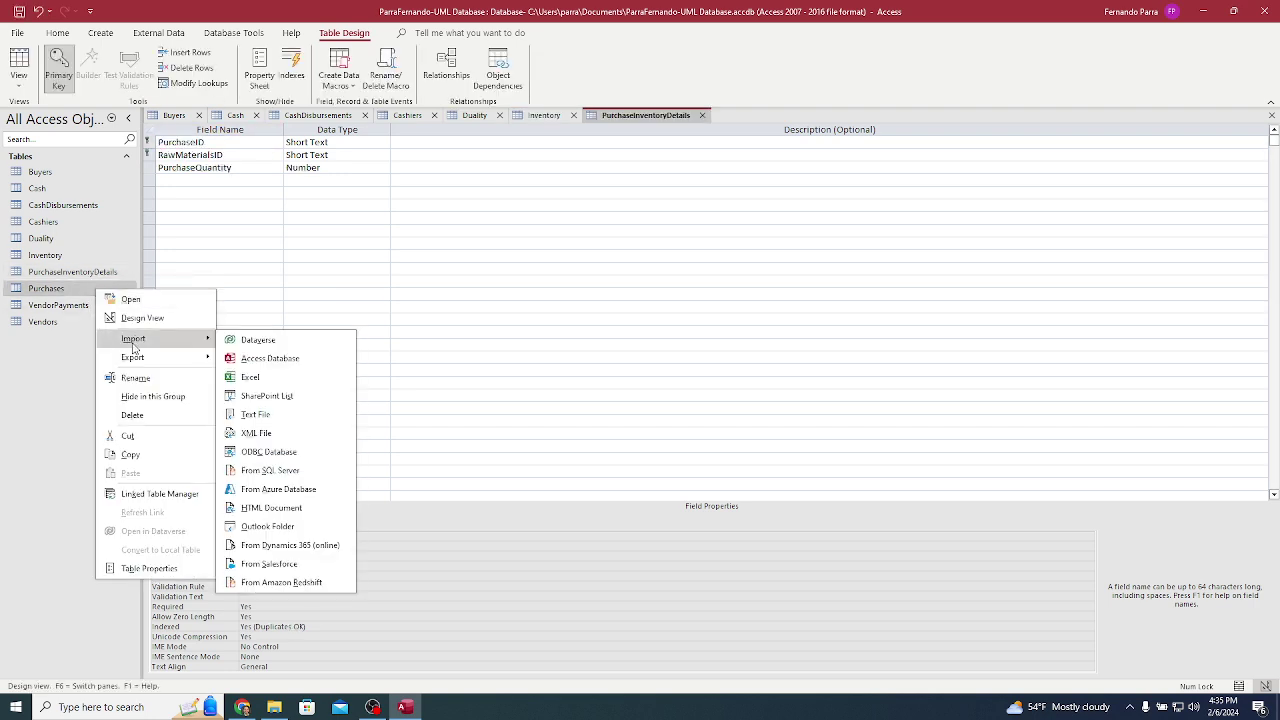
left_click(84, 261)
left_click(86, 272)
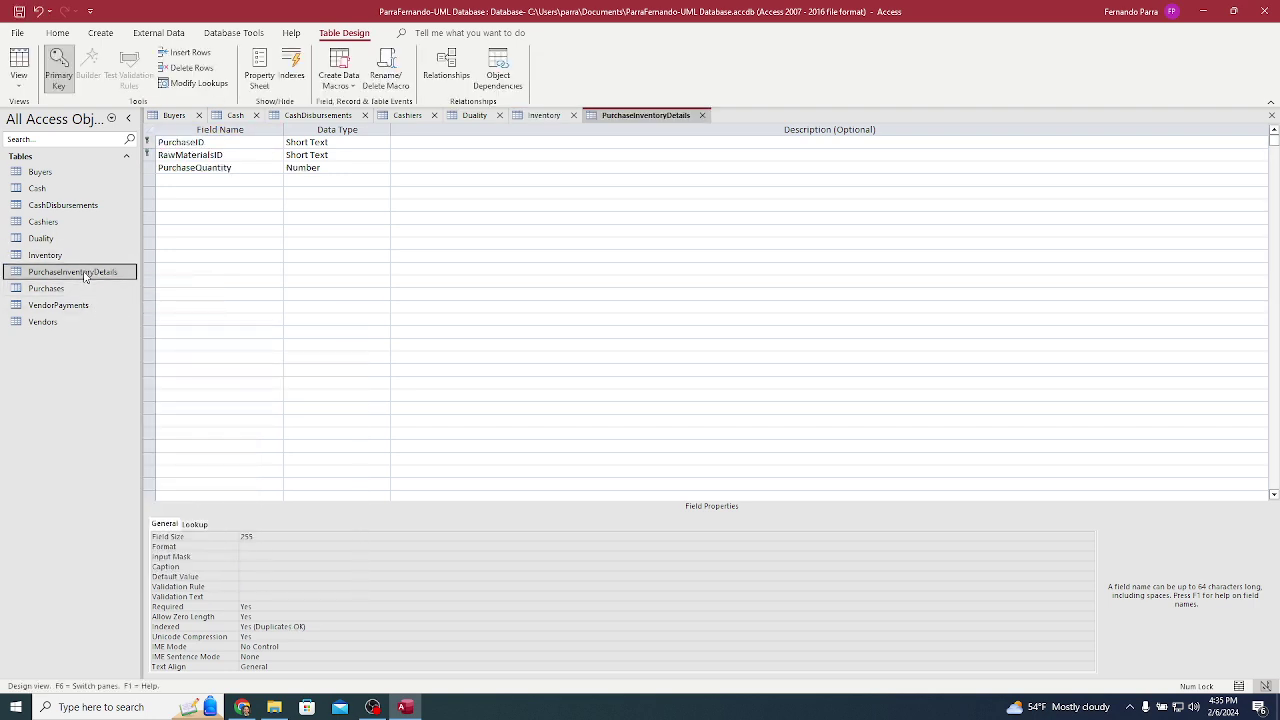
left_click(86, 289)
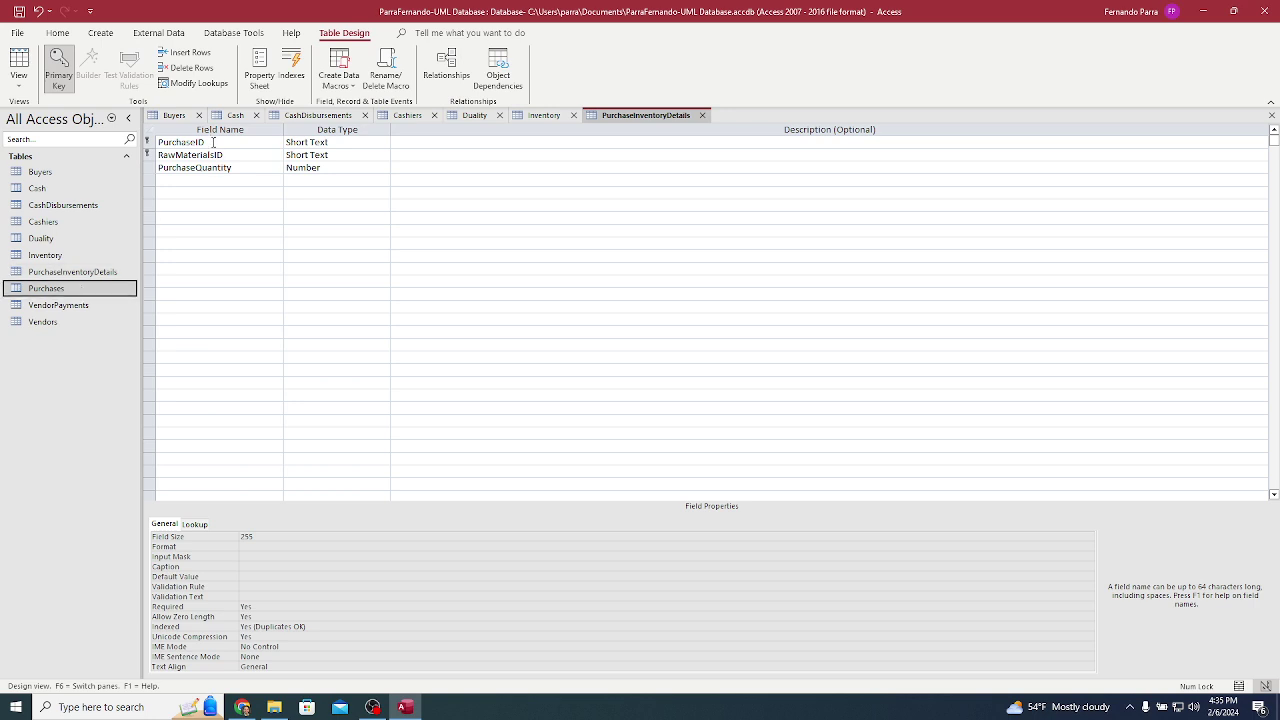
right_click(117, 289)
left_click(150, 314)
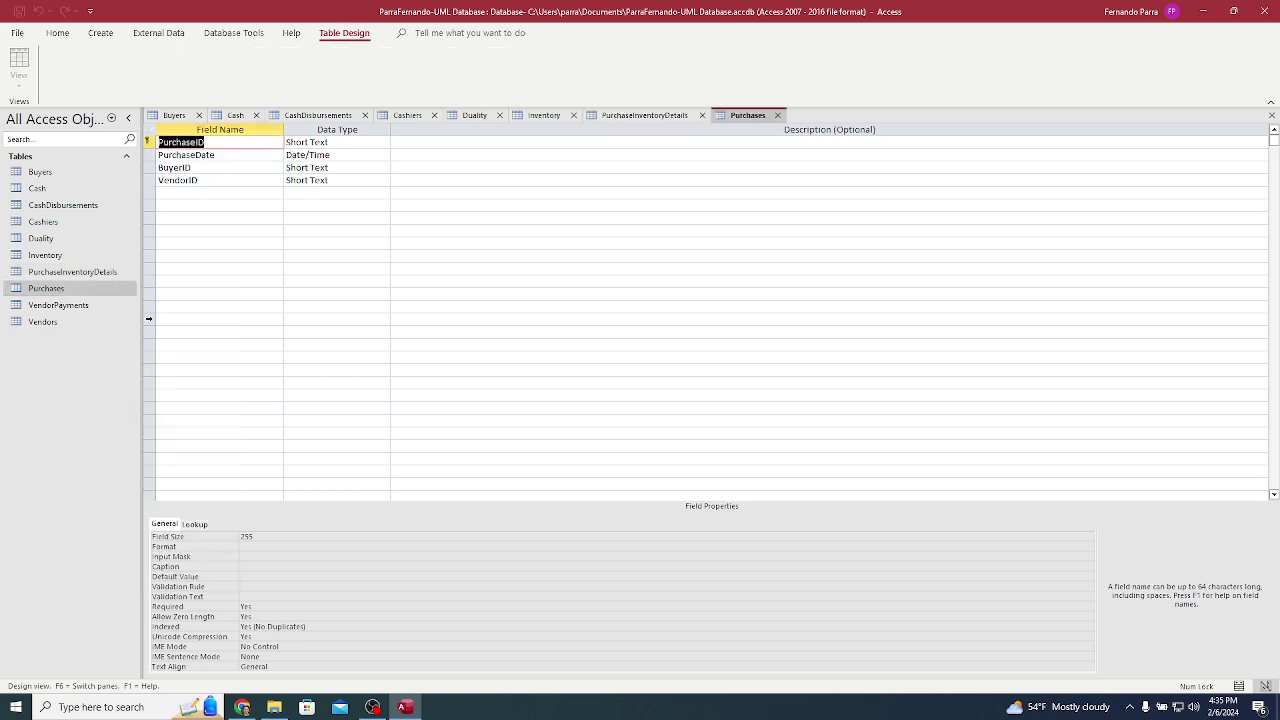
right_click(94, 307)
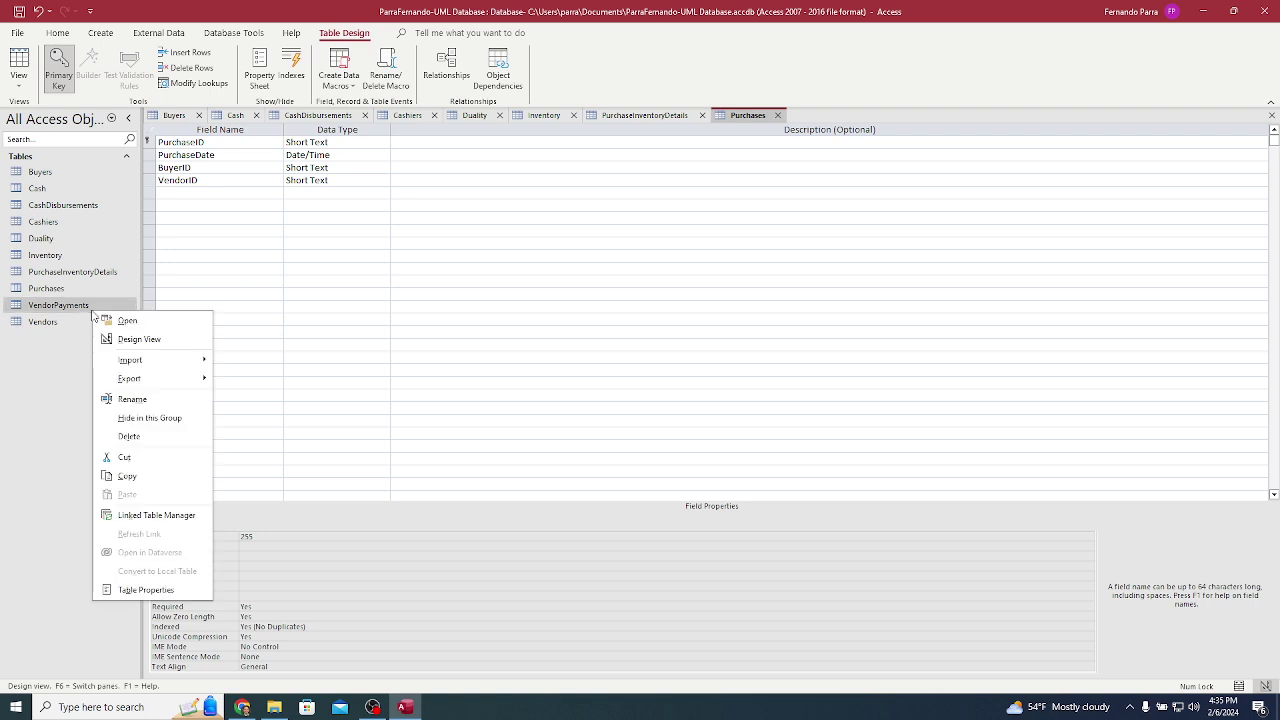
left_click(127, 339)
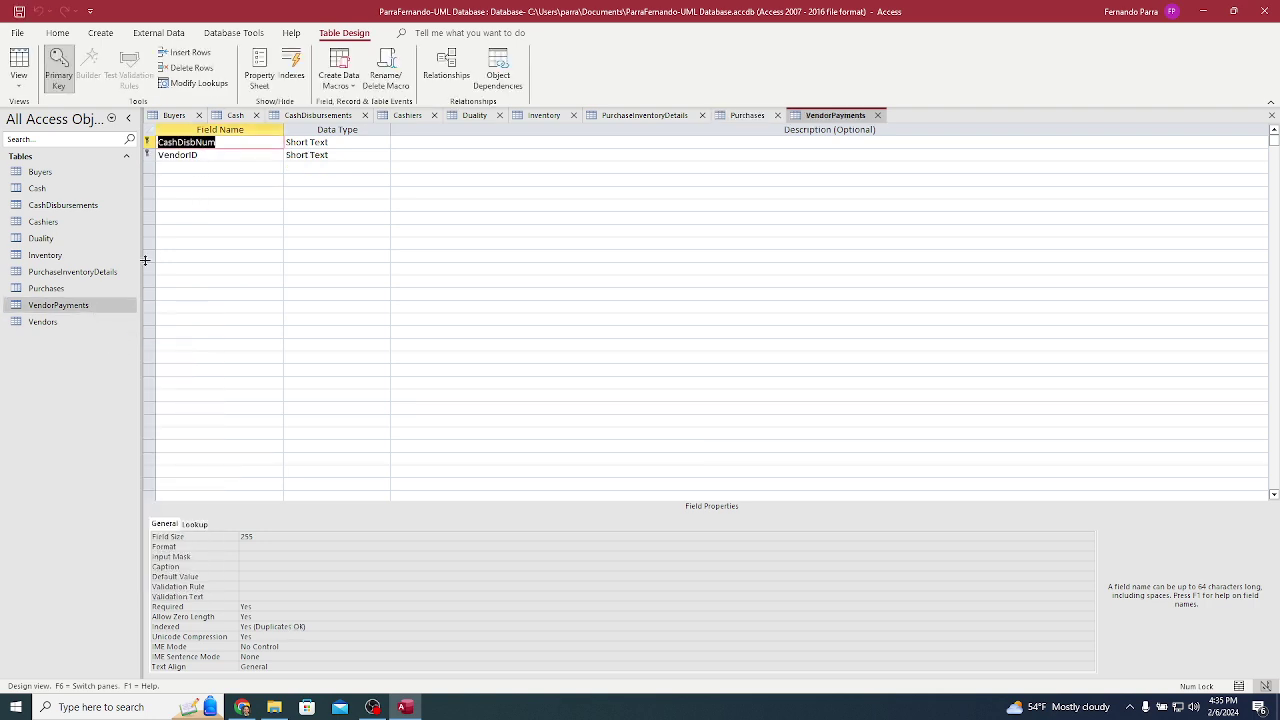
left_click(72, 320)
right_click(72, 320)
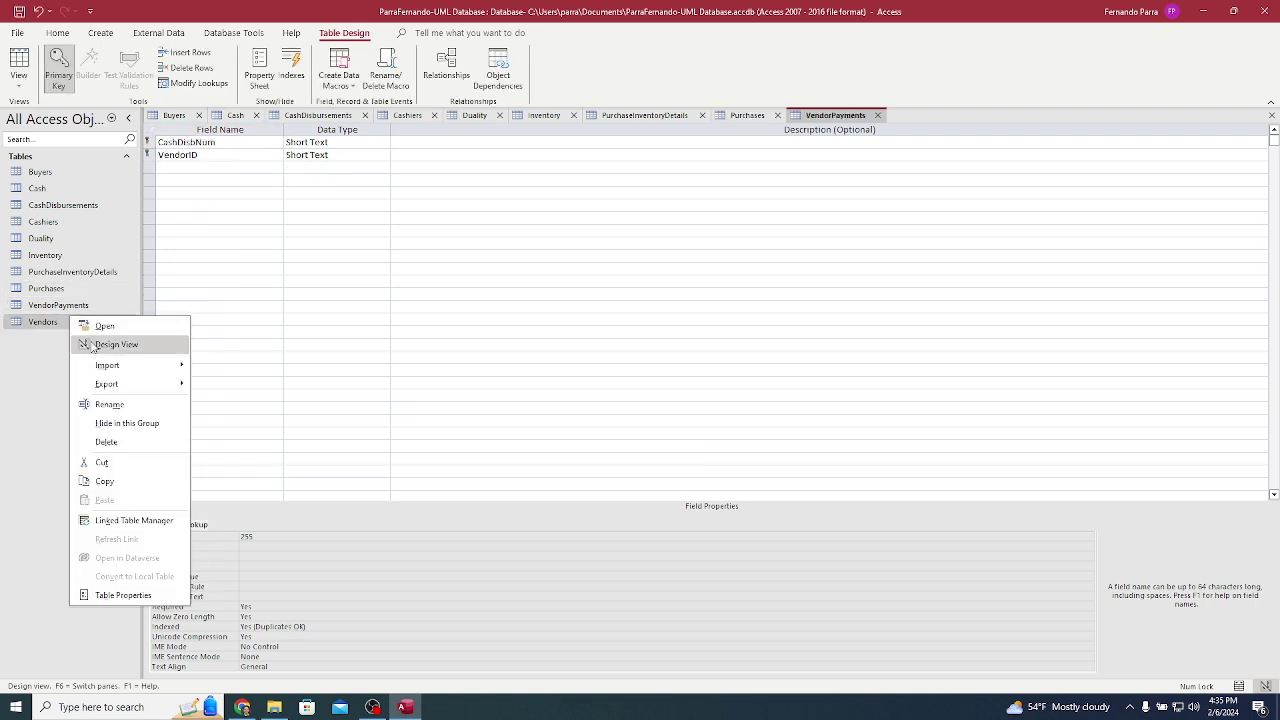
left_click(92, 345)
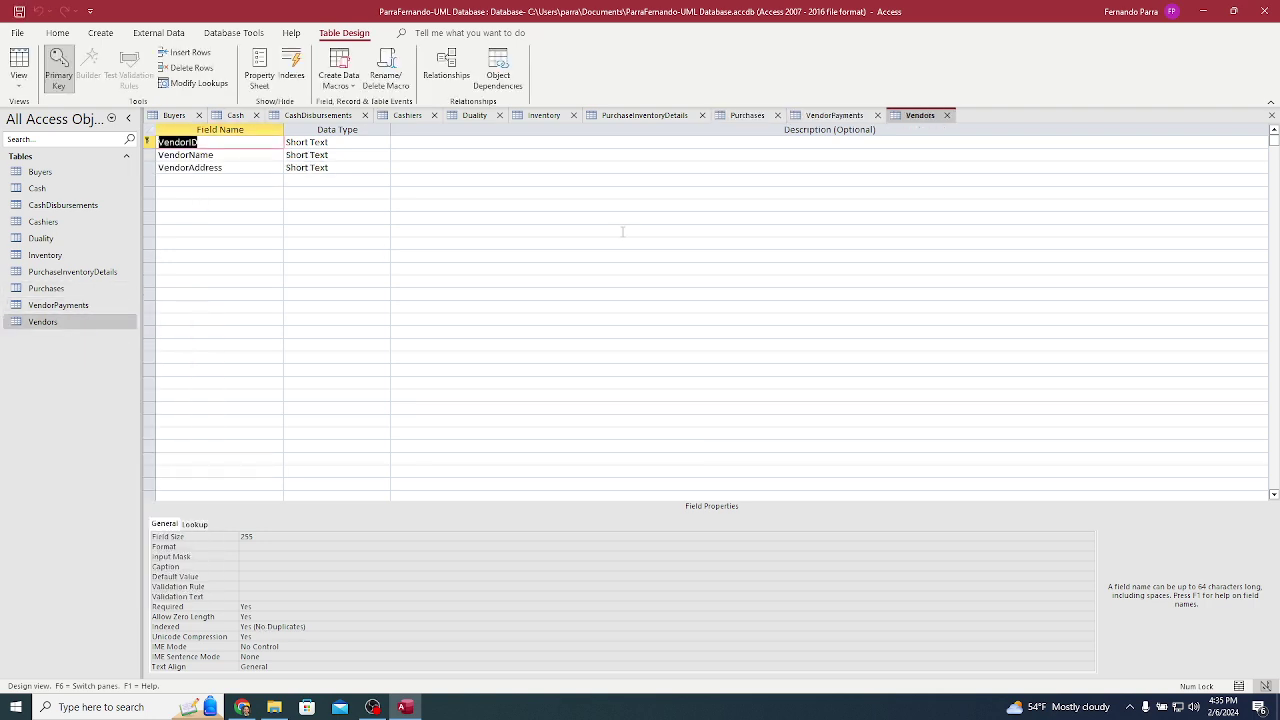
Step: Close the Vendors, VendorPayments and Purchases designs
left_click(1271, 115)
left_click(1271, 115)
left_click(1271, 115)
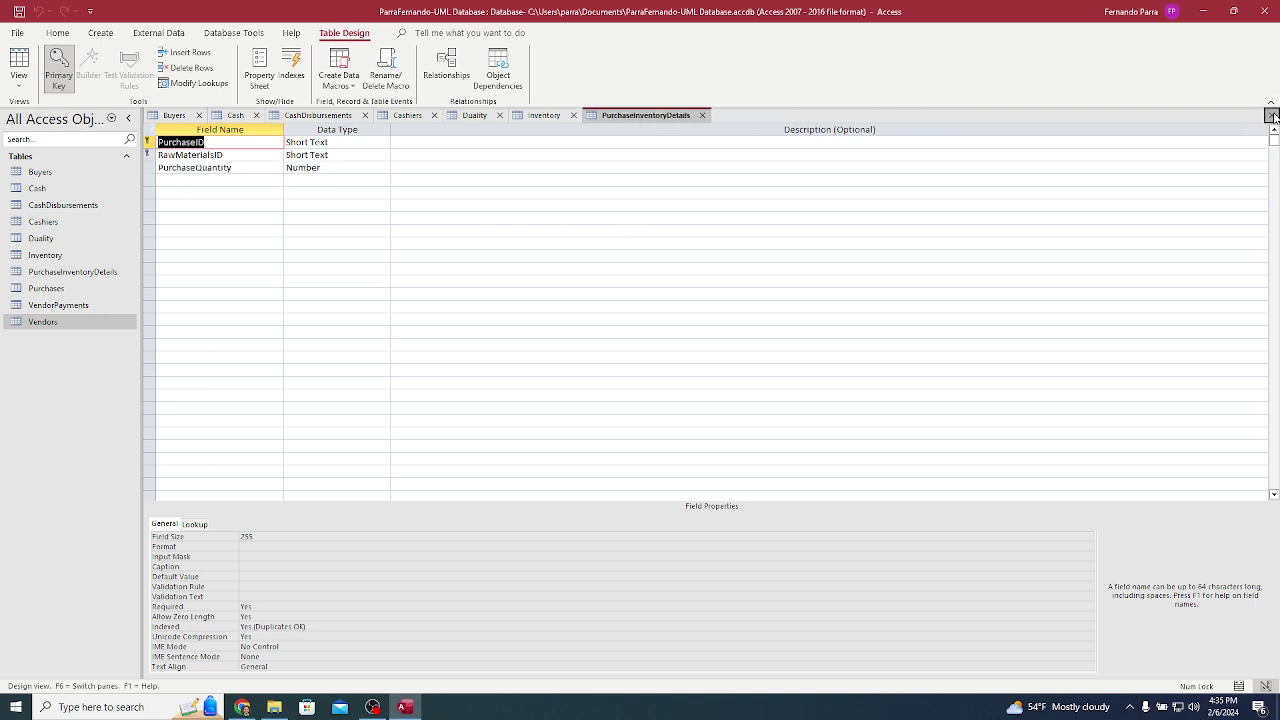
Step: Close the remaining open table designs
left_click(1271, 115)
left_click(1271, 115)
left_click(1271, 115)
left_click(1271, 115)
left_click(1271, 115)
left_click(1271, 115)
left_click(1271, 115)
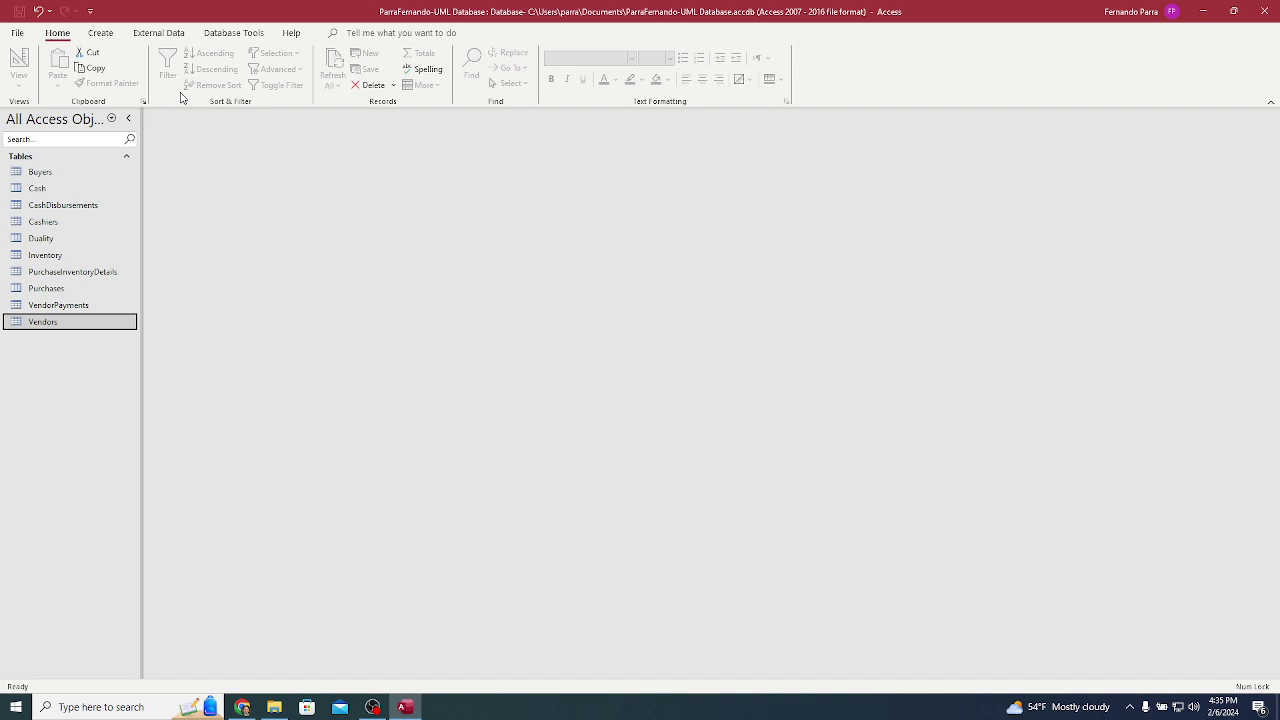
Step: Open Relationships and add all ten tables, Buyers through Vendors, to the canvas
left_click(230, 33)
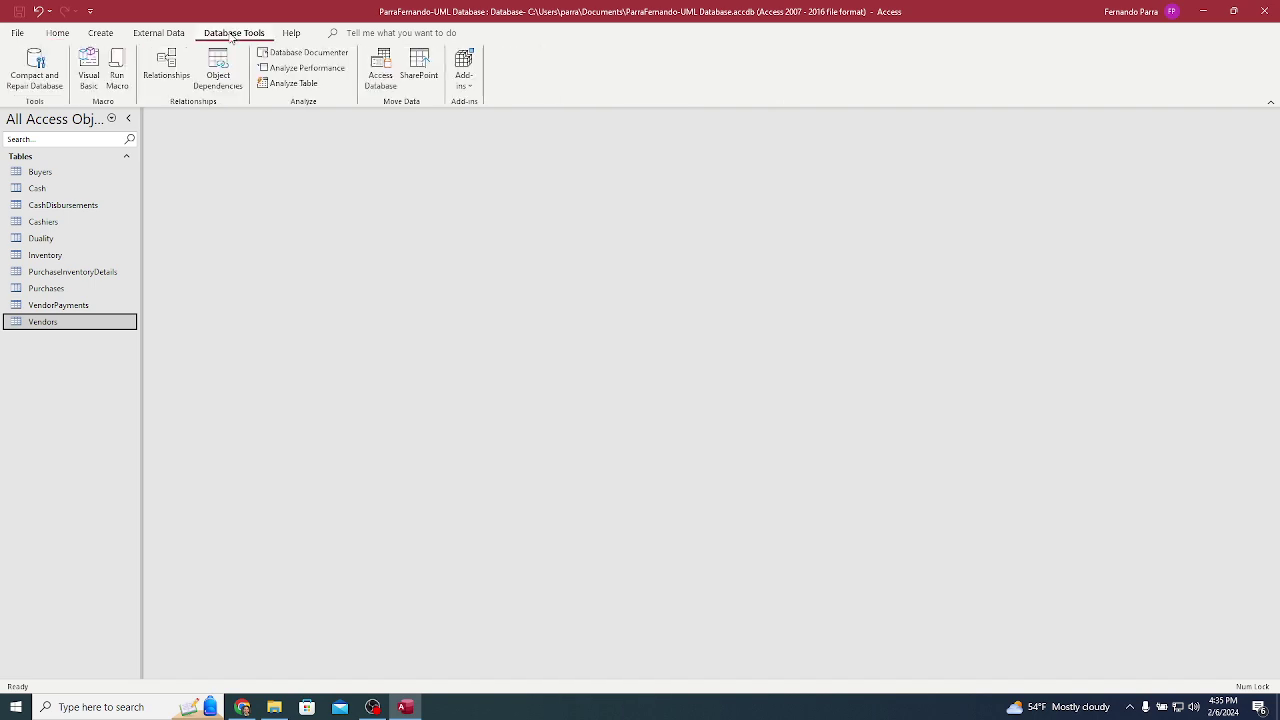
left_click(160, 73)
left_click(1136, 199)
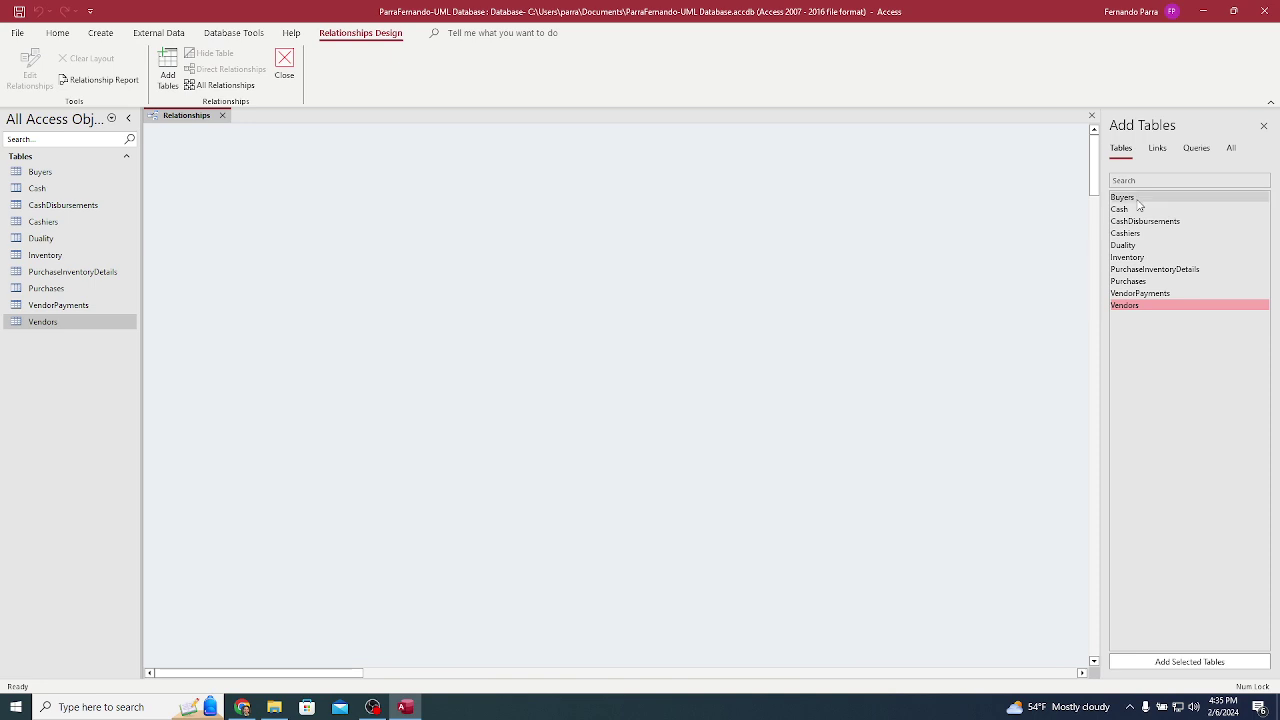
key("shift+End")
left_click_drag(1163, 232, 487, 313)
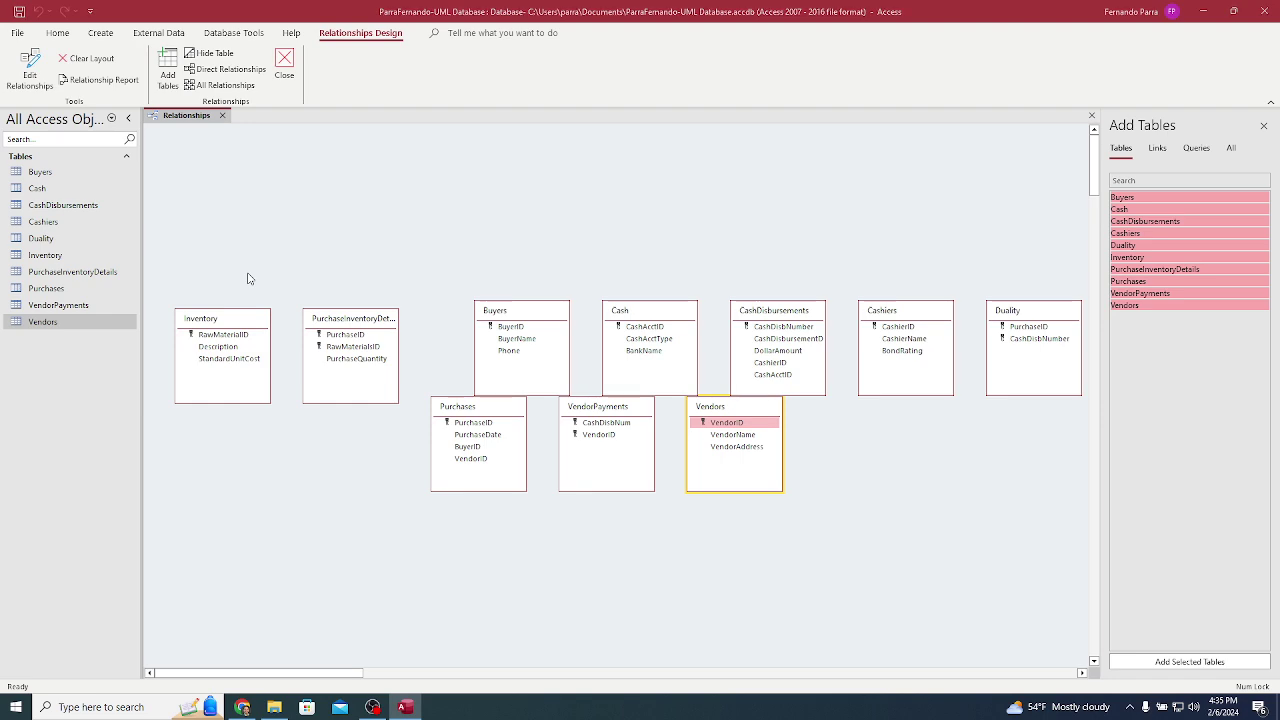
Step: Reposition and enlarge the Google Slides window to view the UML diagram
key("alt+Tab")
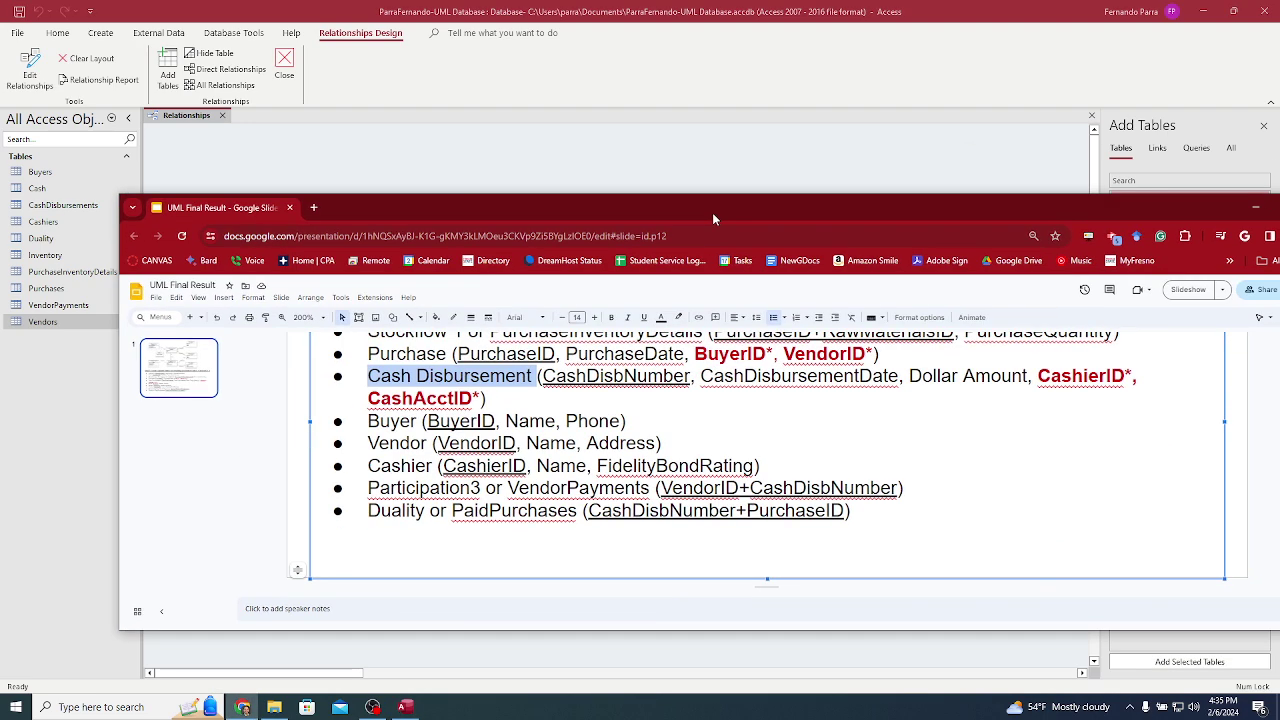
left_click_drag(712, 212, 474, 165)
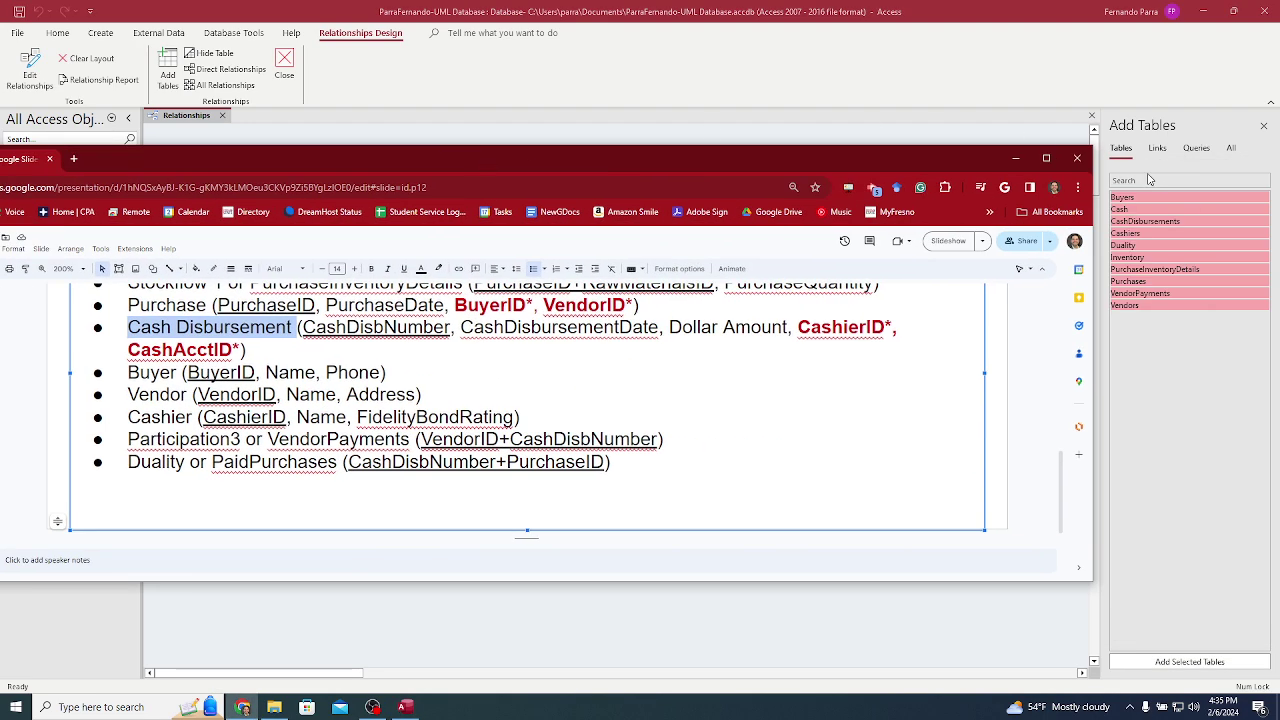
left_click(1047, 159)
scroll(728, 387, "up", 3)
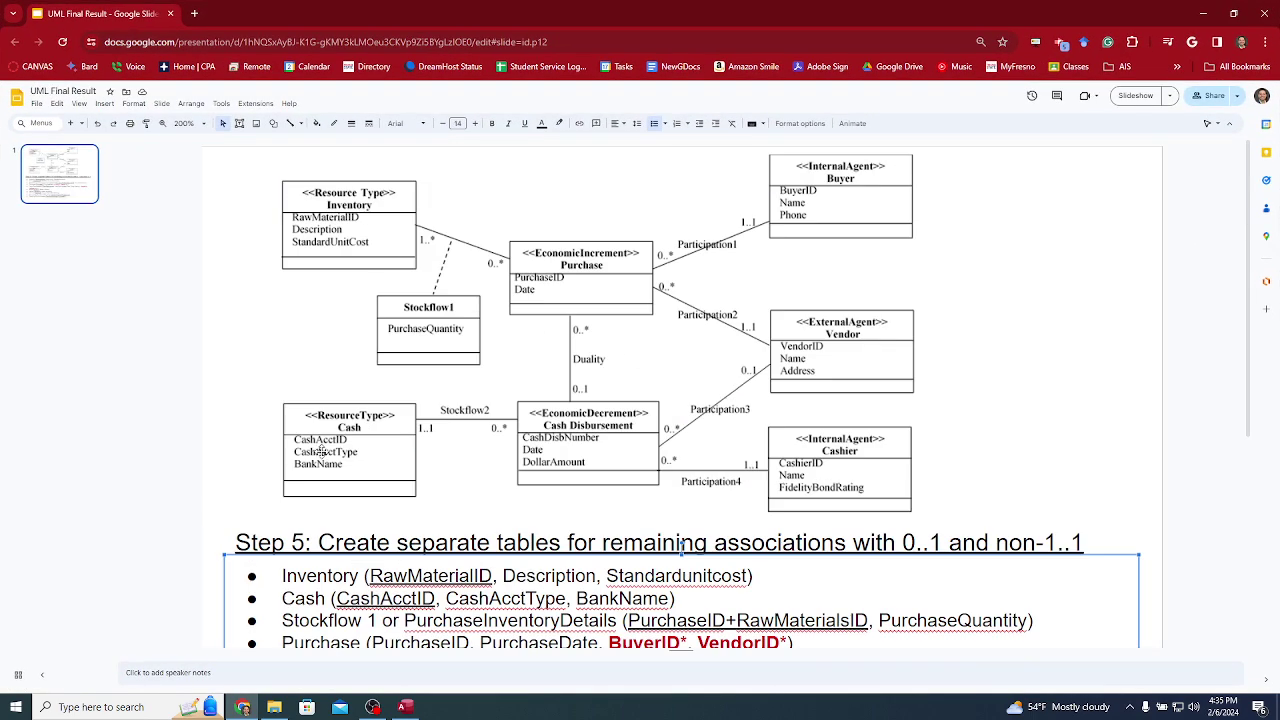
key("alt+Tab")
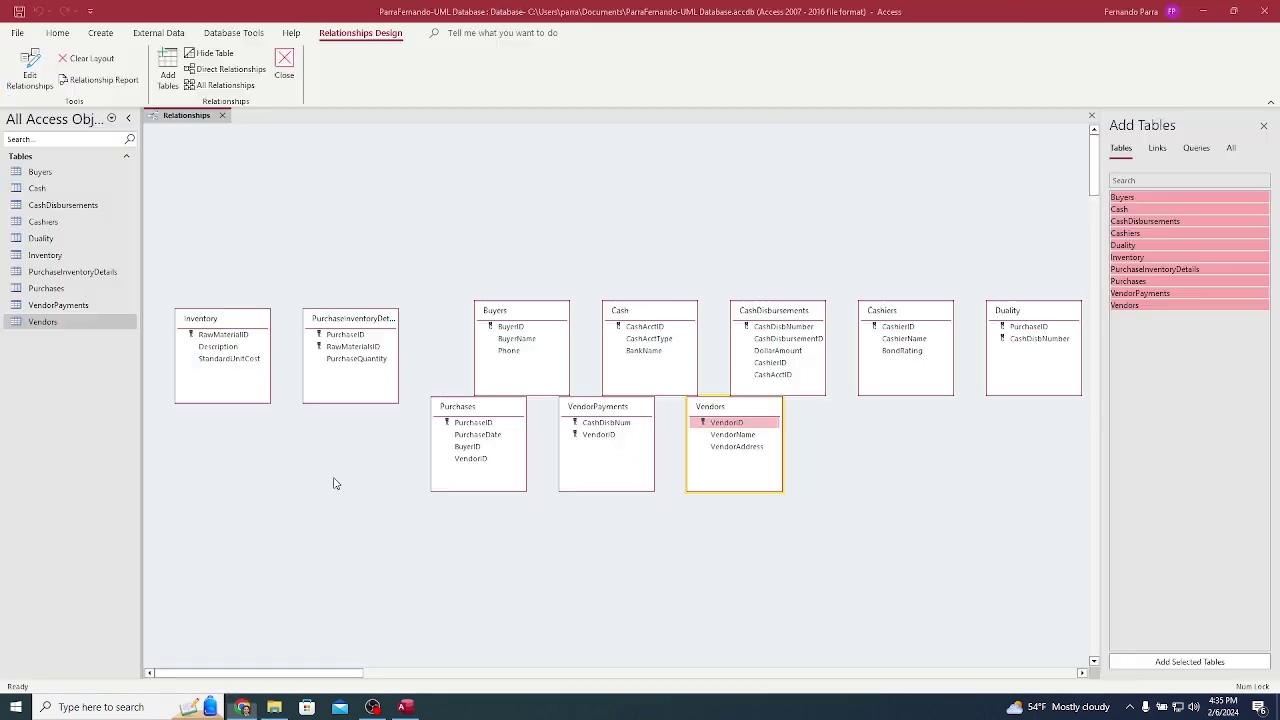
Step: Move Inventory, Cash, CashDisbursements, Purchases, Cashiers and Vendors to match the UML layout
left_click_drag(211, 321, 240, 171)
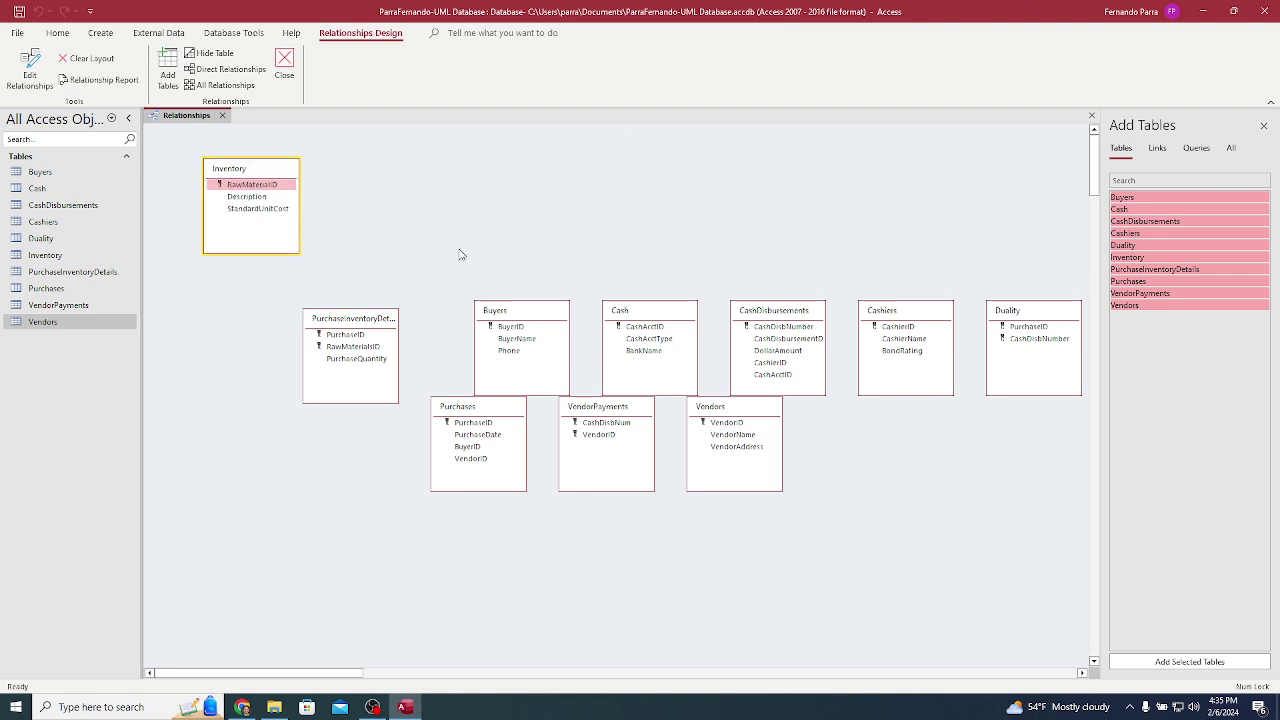
left_click_drag(645, 312, 273, 481)
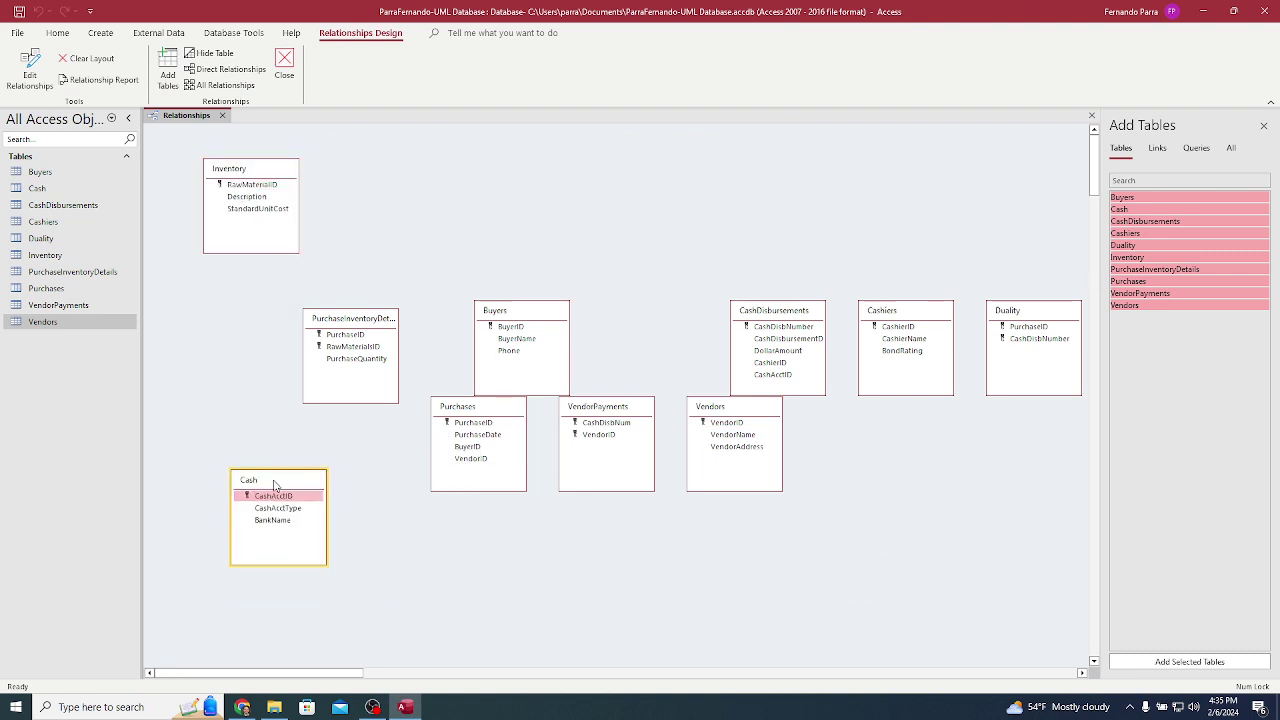
left_click_drag(783, 313, 617, 480)
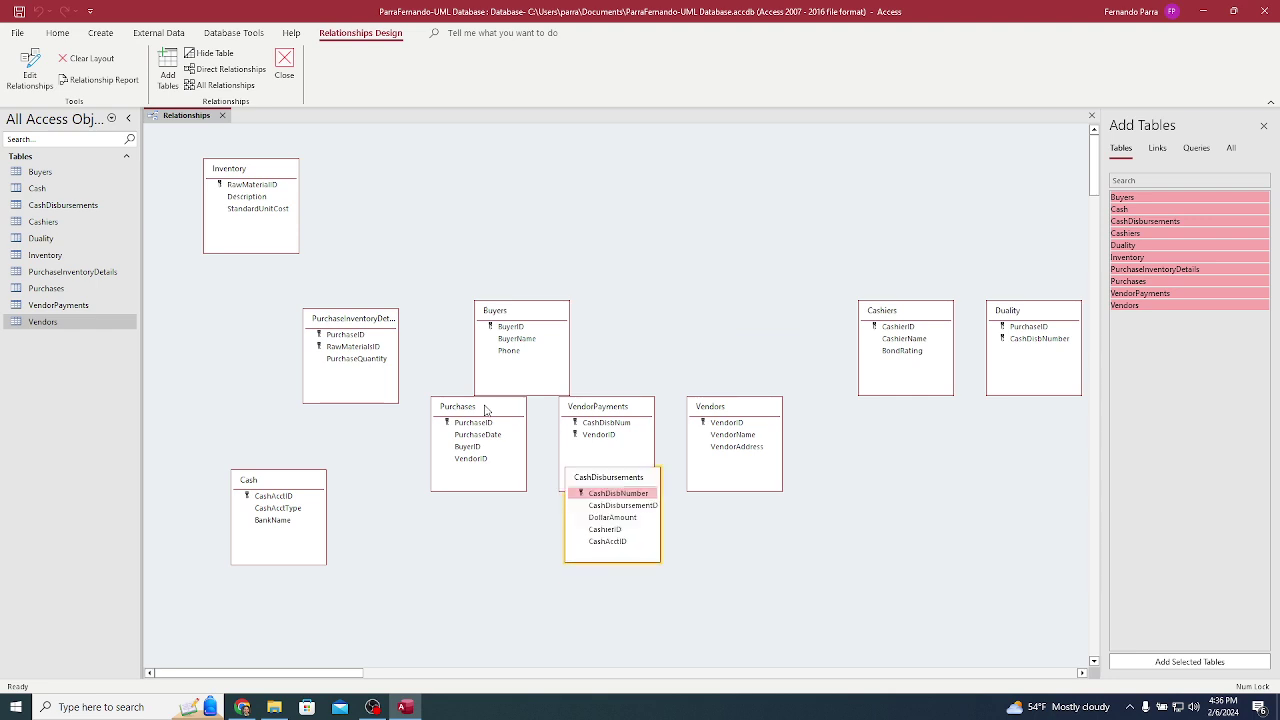
left_click_drag(485, 410, 642, 198)
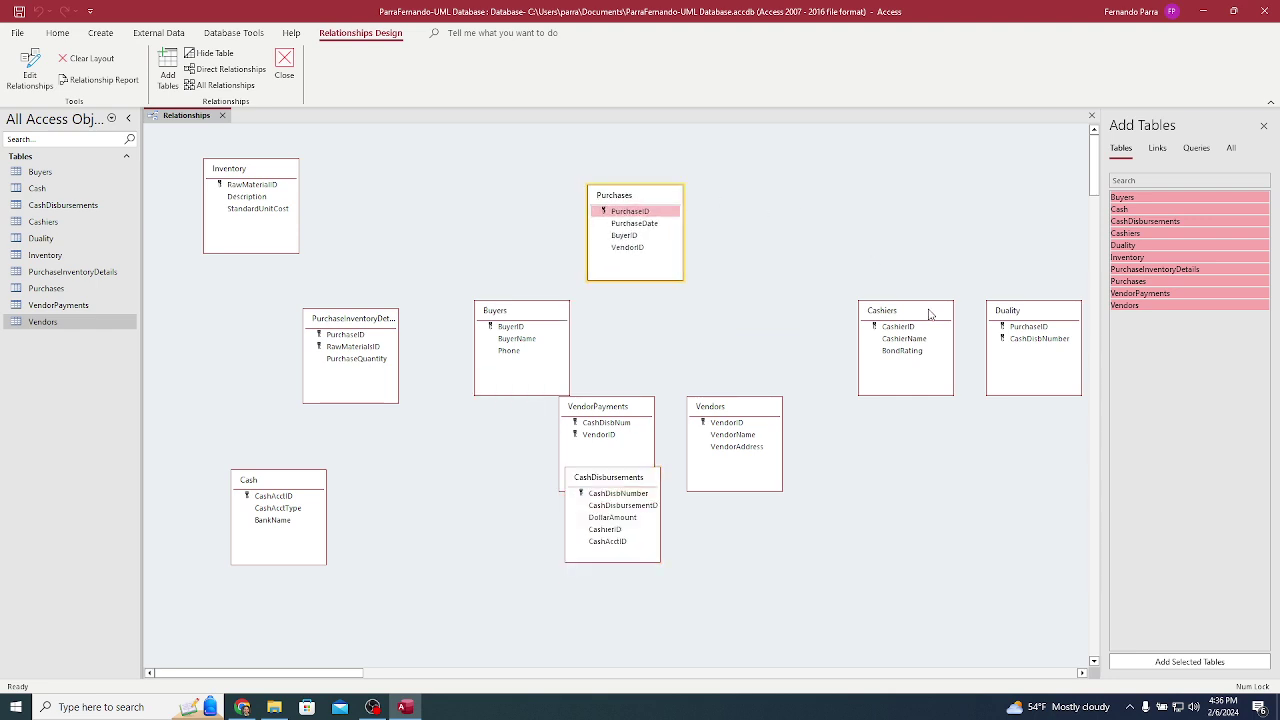
left_click_drag(929, 314, 1057, 498)
key("alt+Tab")
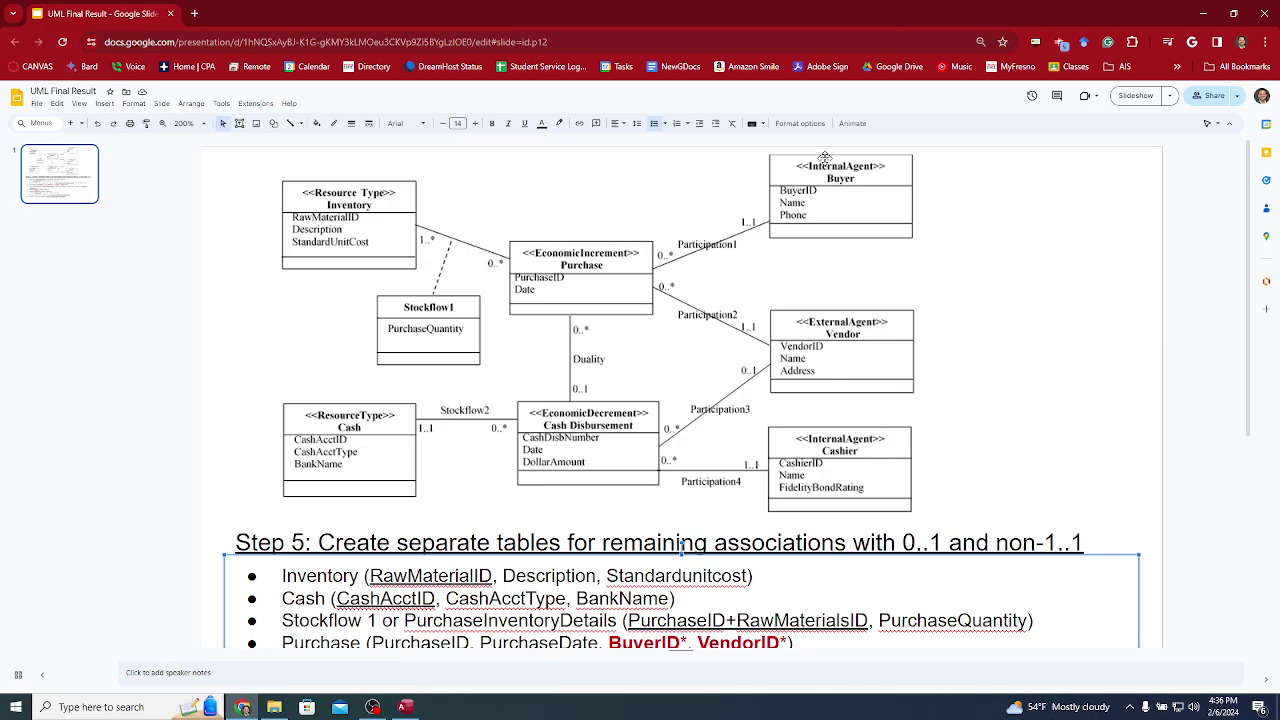
key("alt+Tab")
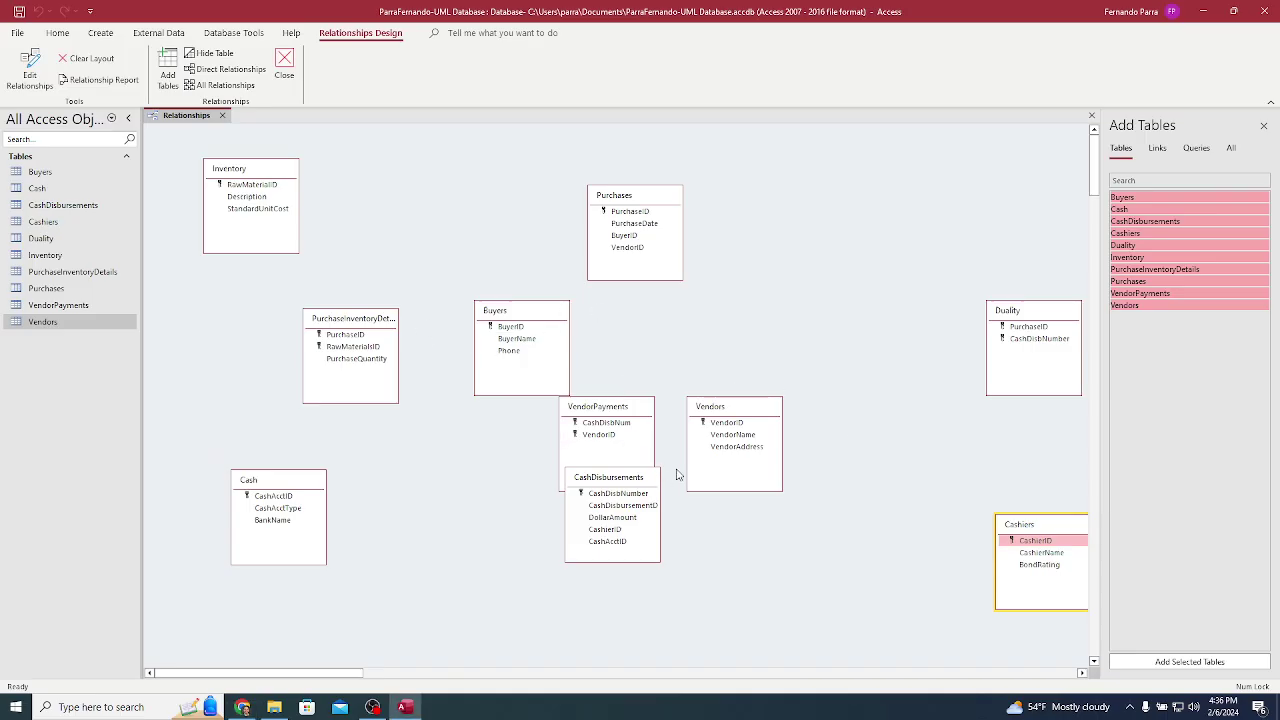
key("alt+Tab")
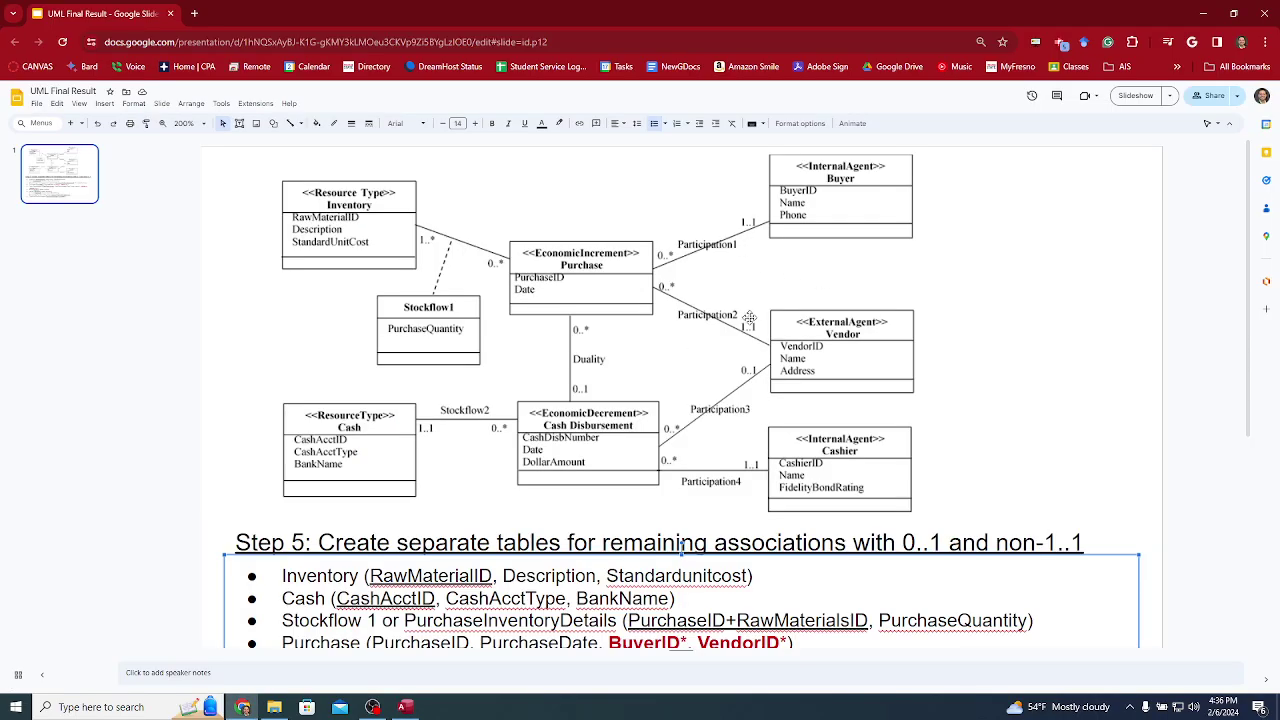
key("alt+Tab")
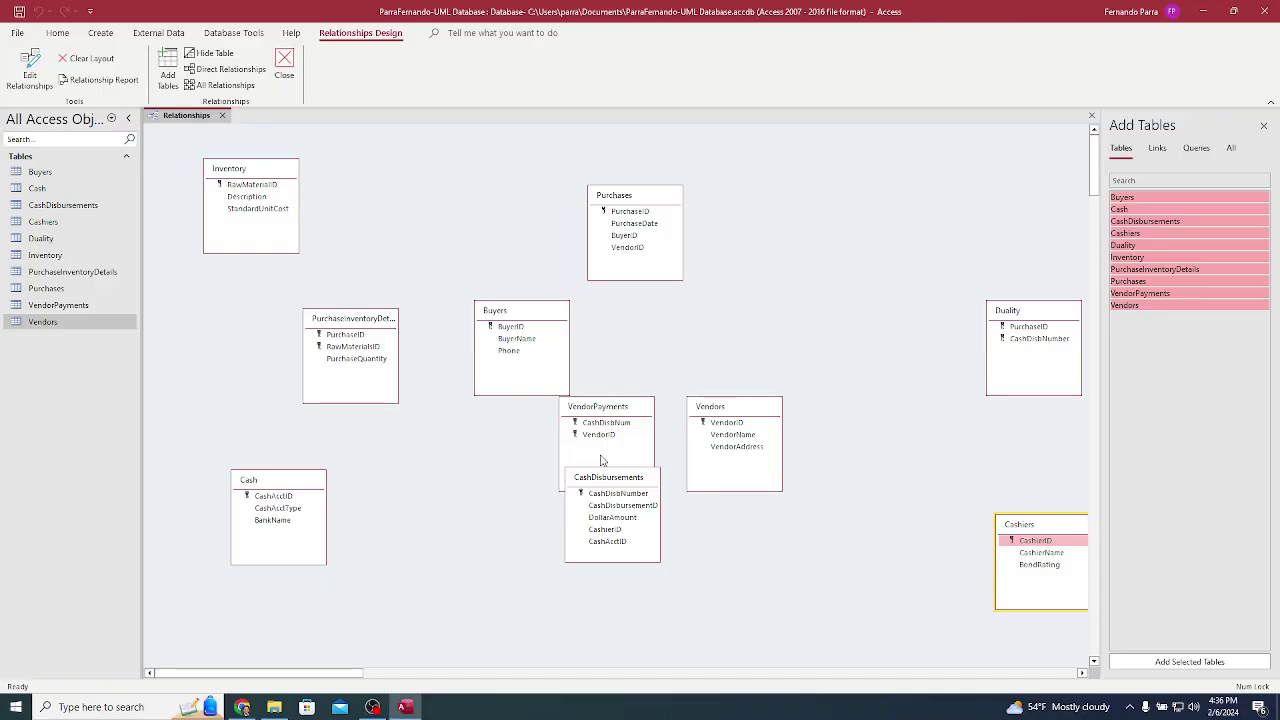
left_click_drag(745, 406, 940, 296)
Step: Reposition Duality, VendorPayments, CashDisbursements and Vendors on the canvas to match the UML diagram
left_click_drag(1066, 313, 676, 316)
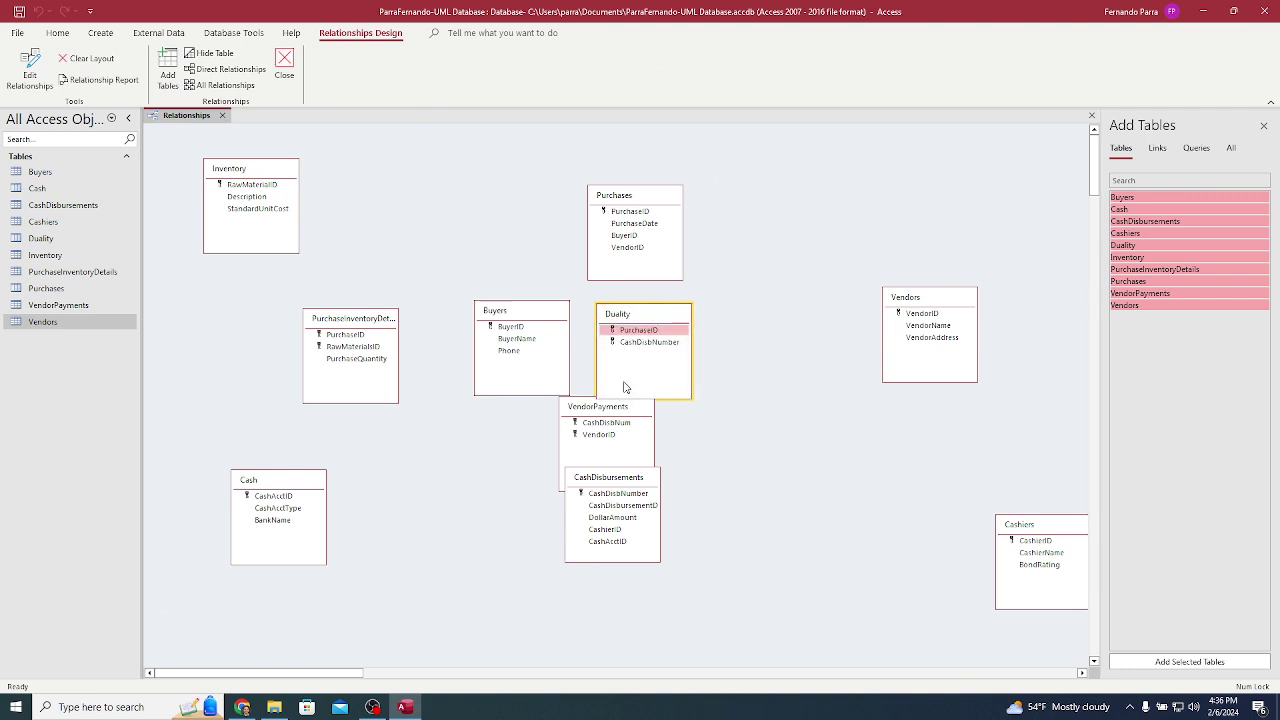
left_click_drag(599, 410, 559, 478)
left_click_drag(663, 469, 824, 401)
left_click_drag(594, 469, 596, 474)
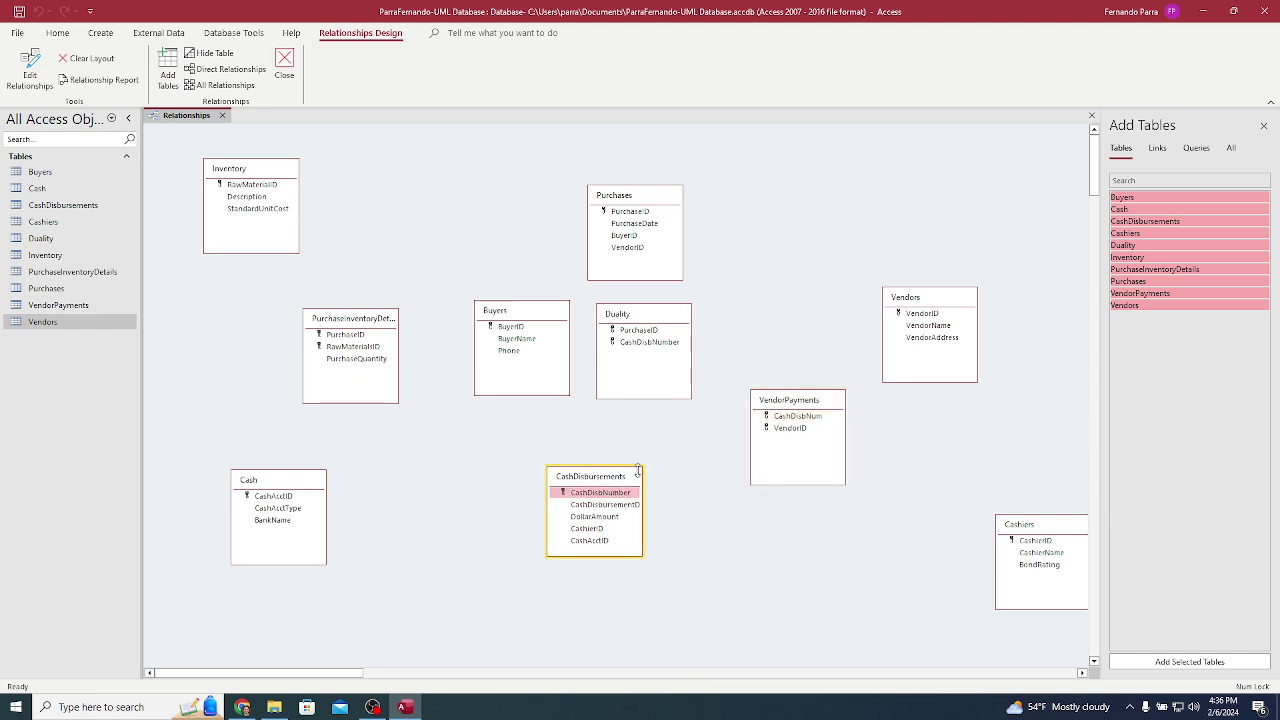
left_click_drag(922, 298, 981, 266)
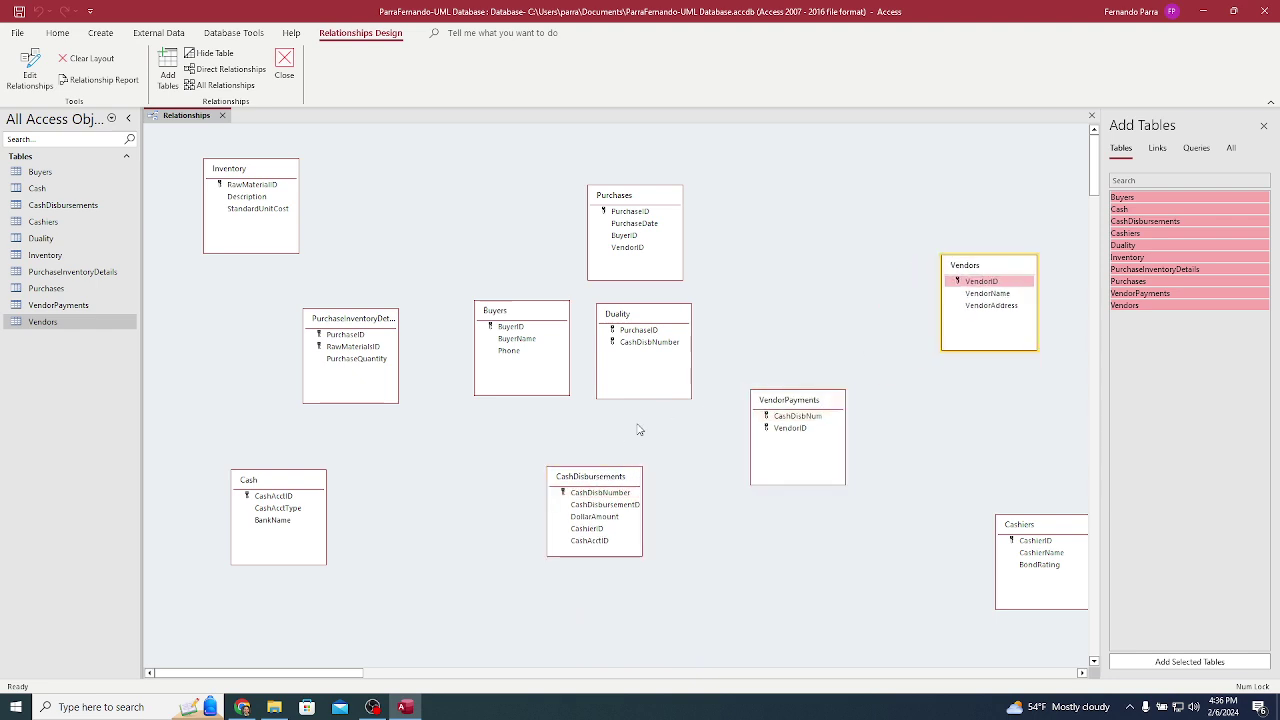
left_click(600, 483)
key("alt+Tab")
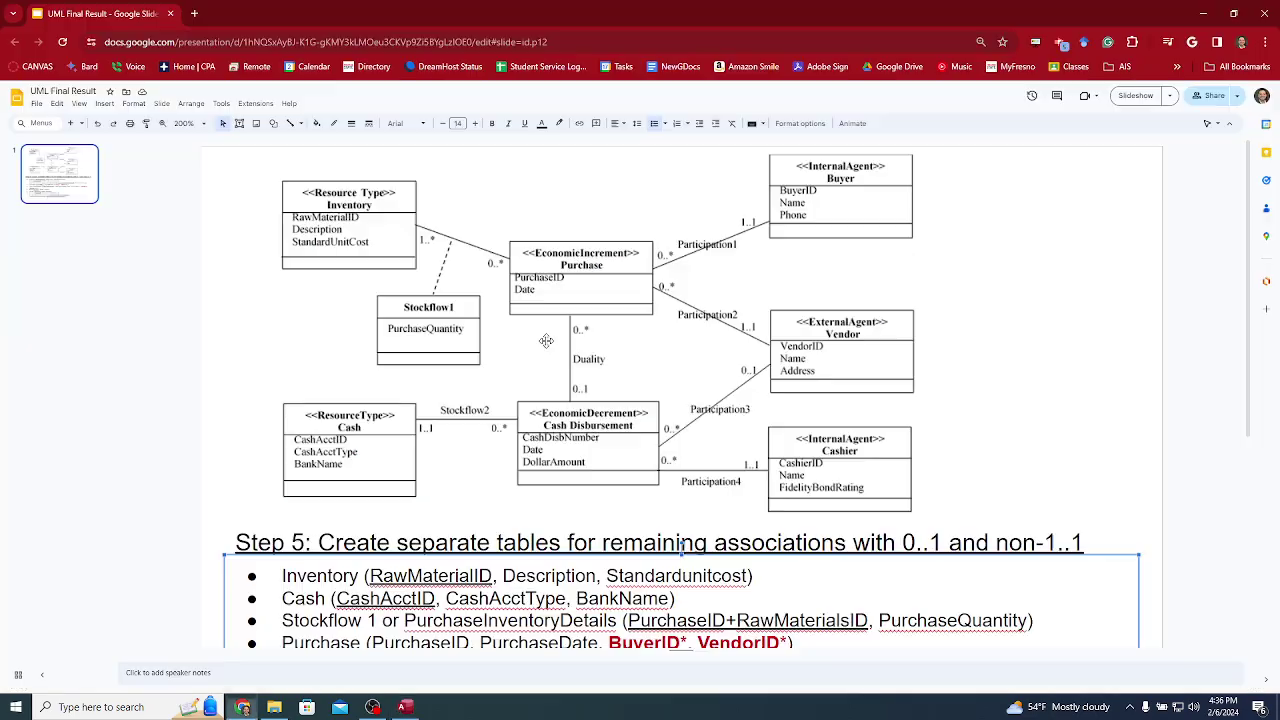
key("alt+Tab")
Step: Place Buyers top right with Vendors beneath it and move PurchaseInventoryDetails toward Purchases
left_click_drag(505, 320, 912, 145)
left_click_drag(986, 269, 931, 292)
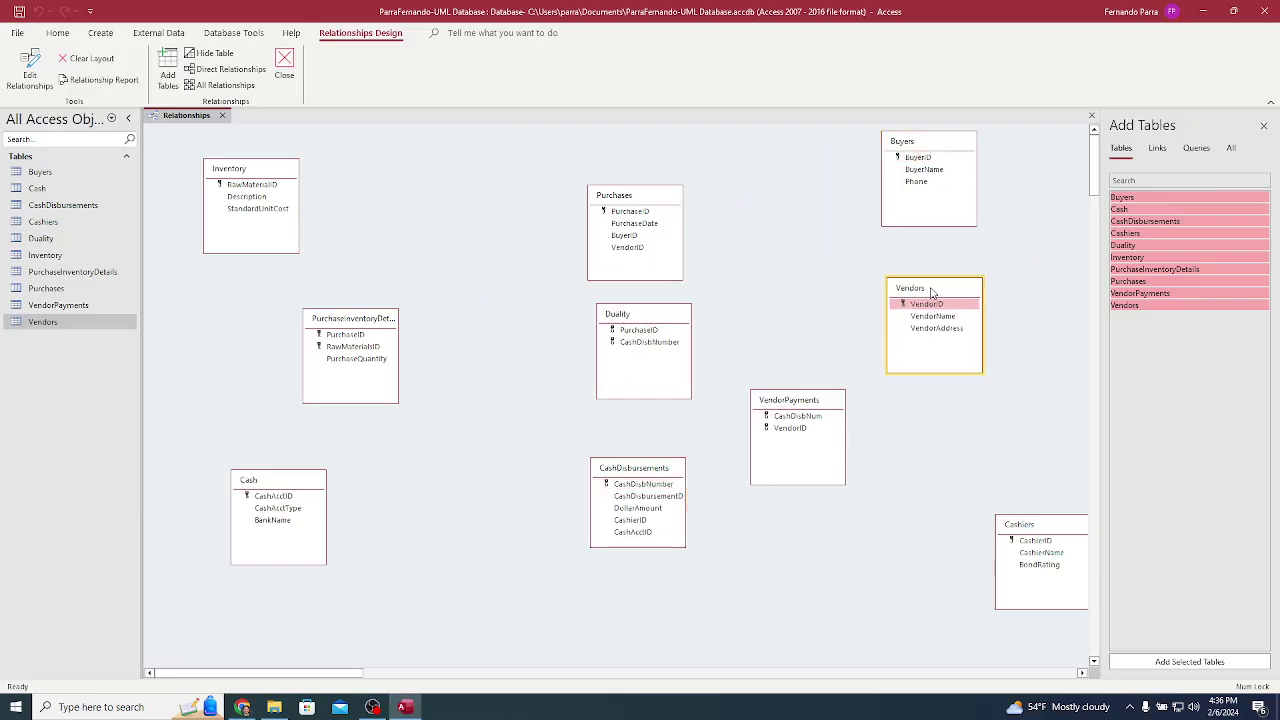
left_click_drag(365, 333, 421, 293)
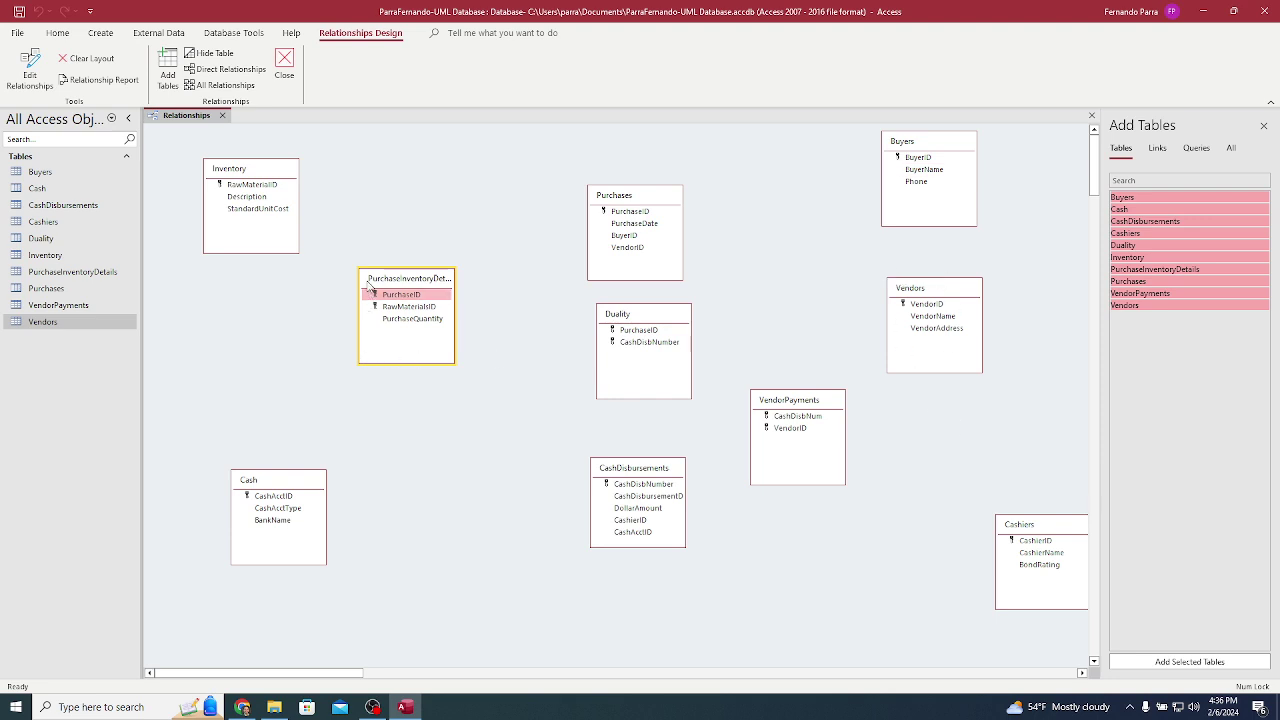
left_click_drag(372, 293, 203, 165)
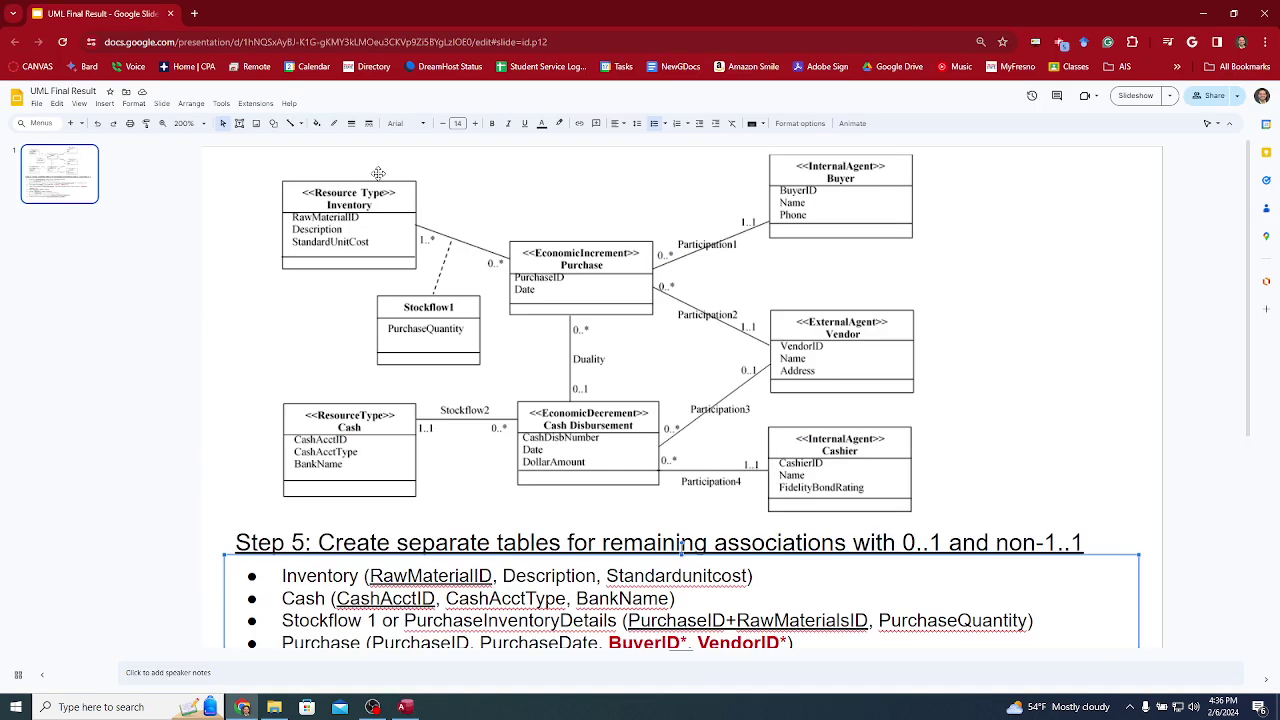
Step: Join Purchases.PurchaseID to PurchaseInventoryDetails.PurchaseID, one-to-many with referential integrity enforced
key("alt+Tab")
key("alt+Tab")
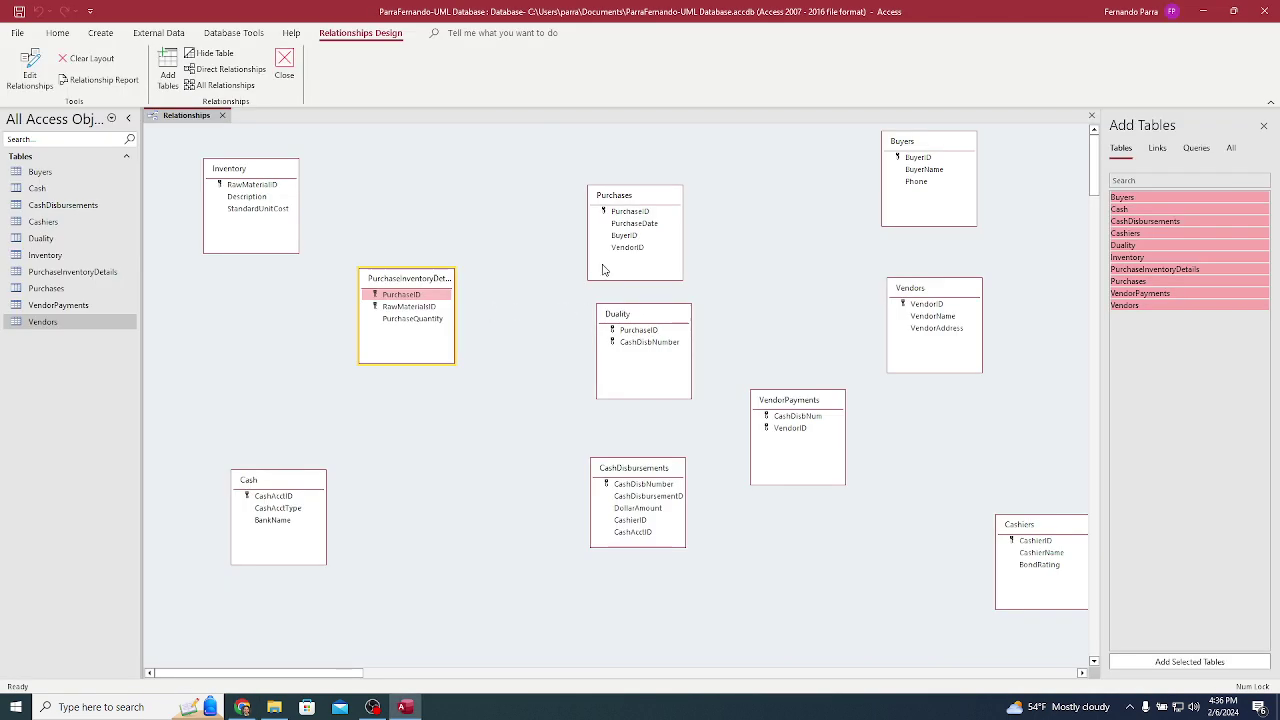
left_click(637, 214)
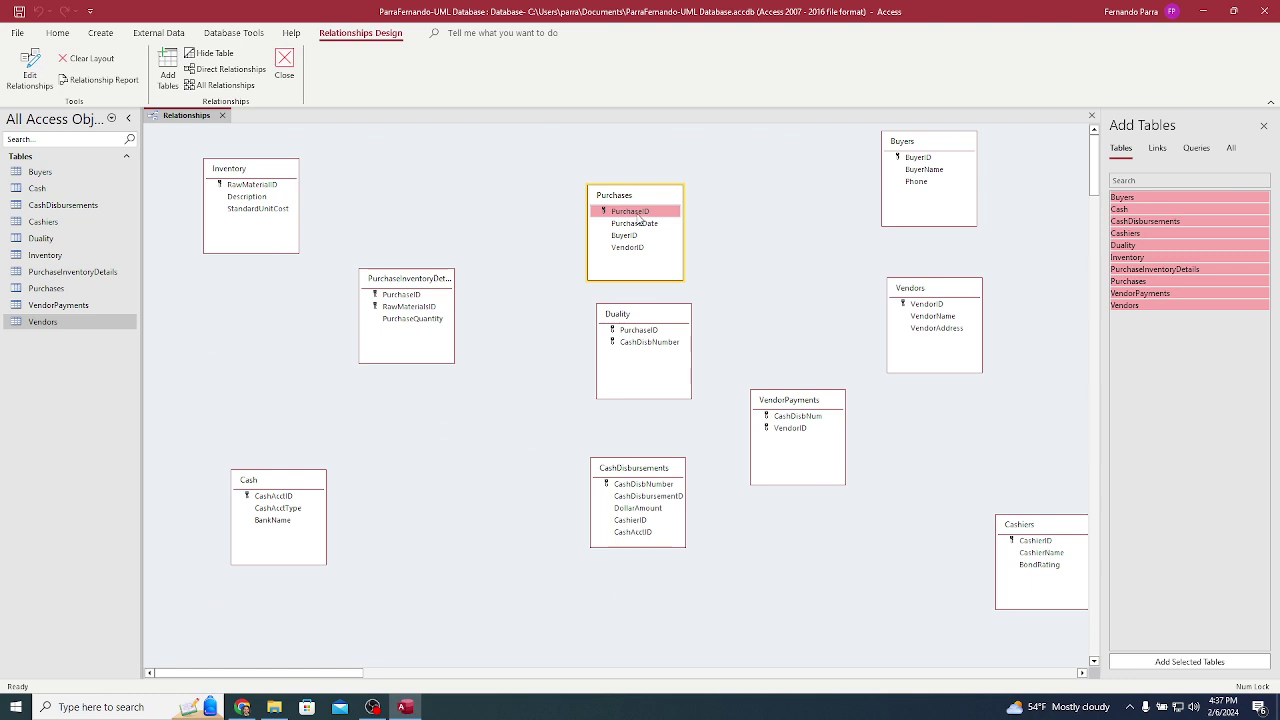
left_click_drag(637, 214, 410, 295)
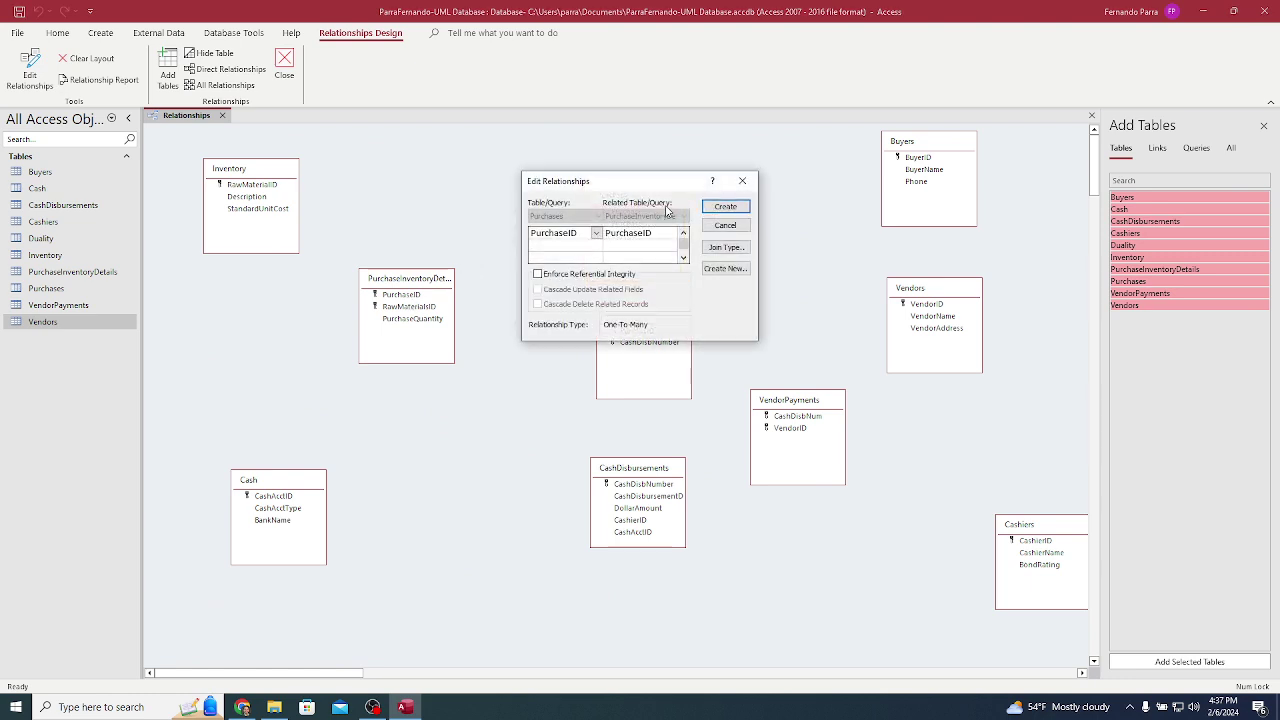
left_click(594, 275)
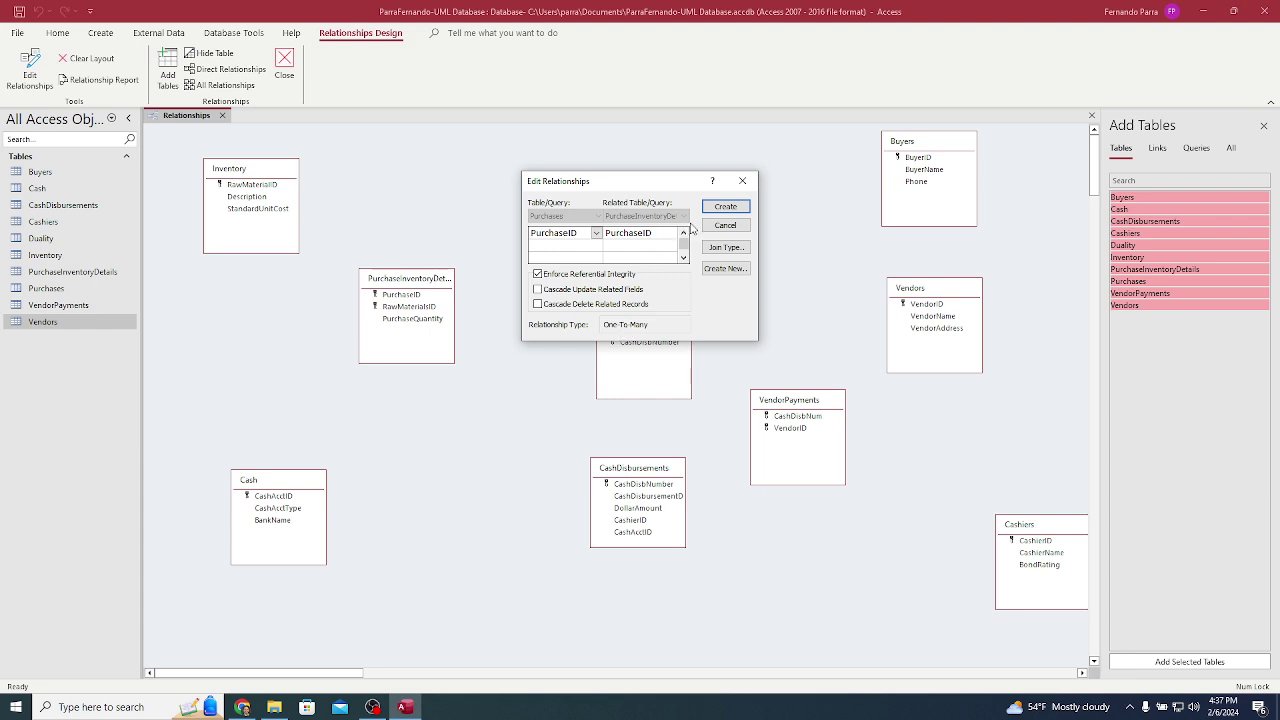
key("alt+Tab")
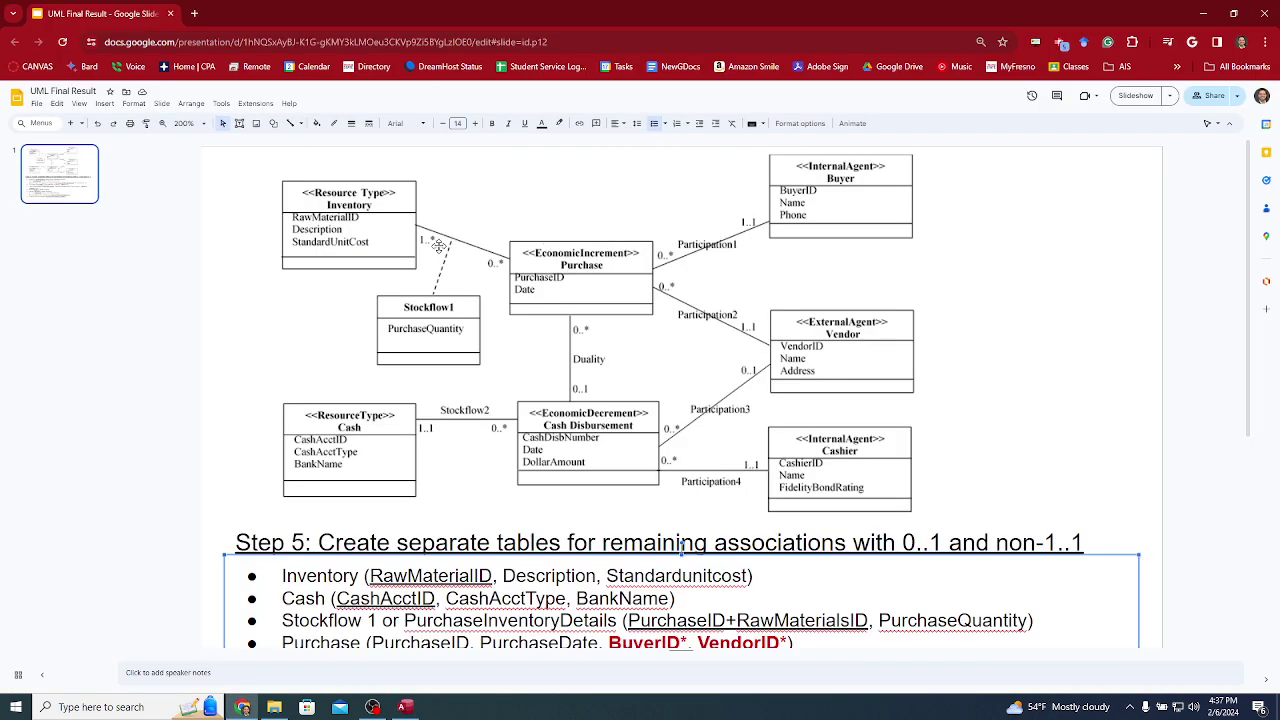
key("alt+Tab")
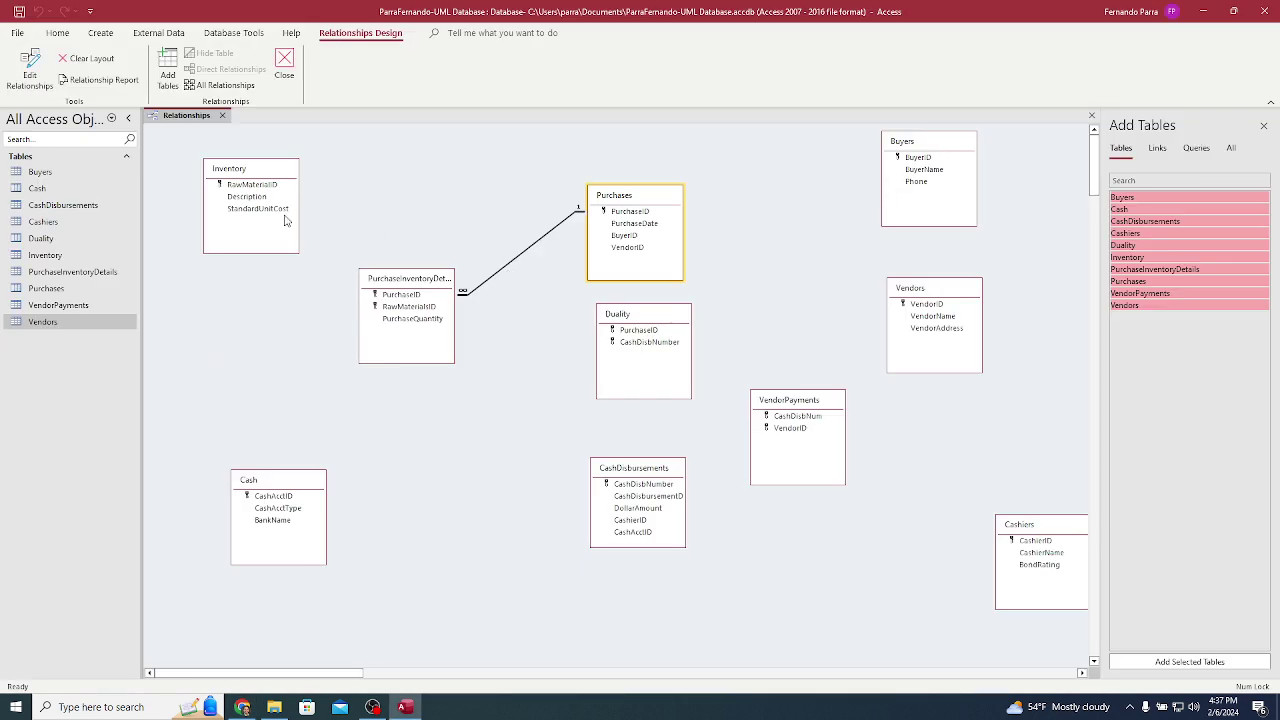
Step: Relate Inventory to PurchaseInventoryDetails on RawMaterialID with referential integrity, after cancelling a first attempt
left_click(261, 188)
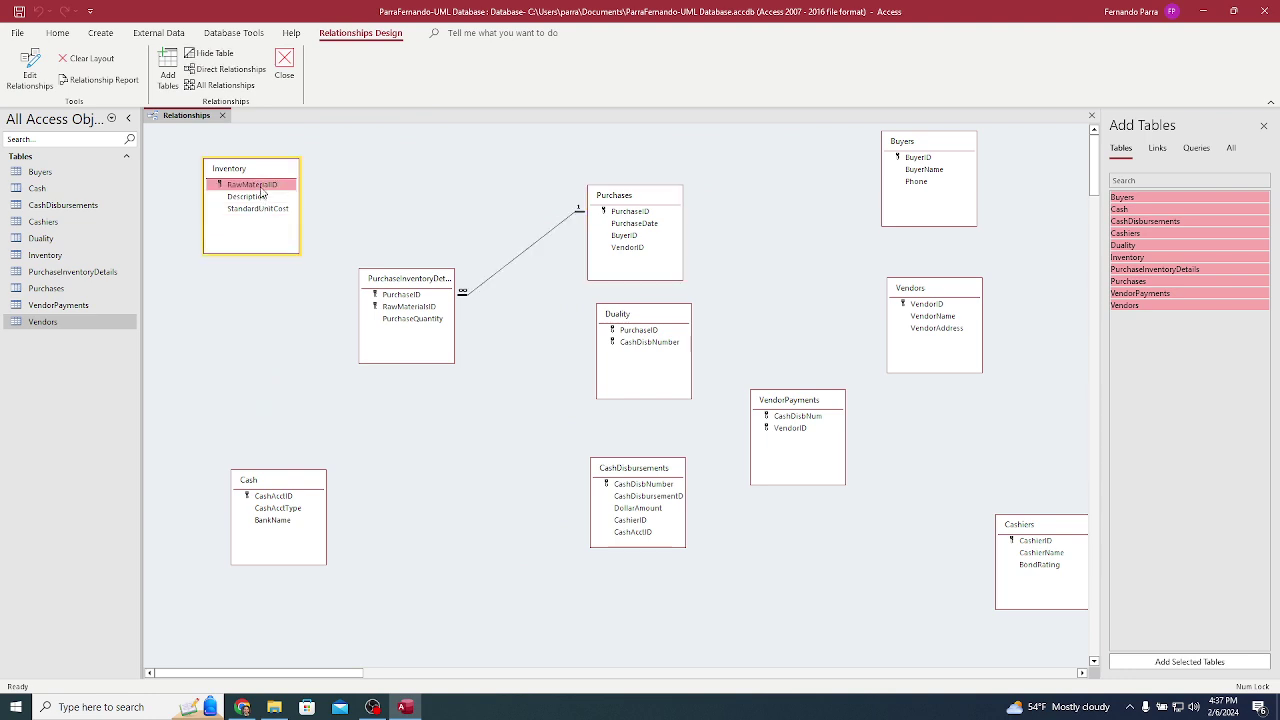
left_click_drag(263, 193, 400, 313)
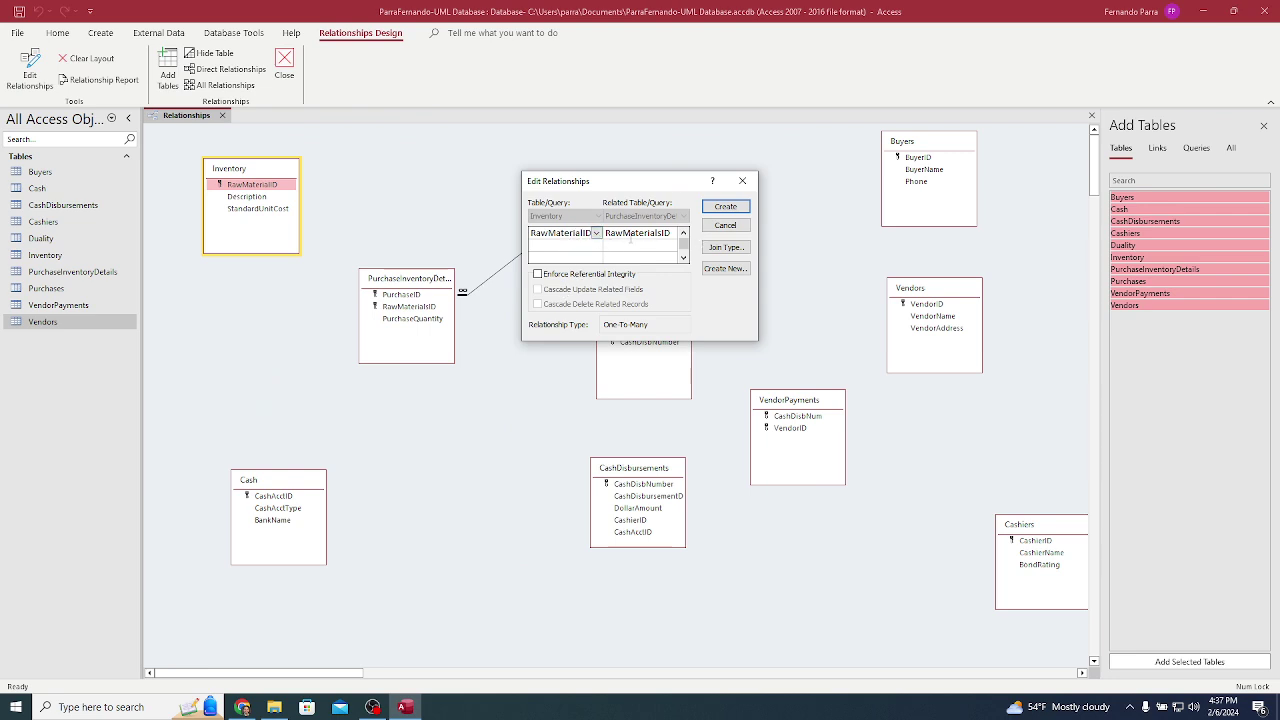
left_click(653, 230)
left_click(673, 233)
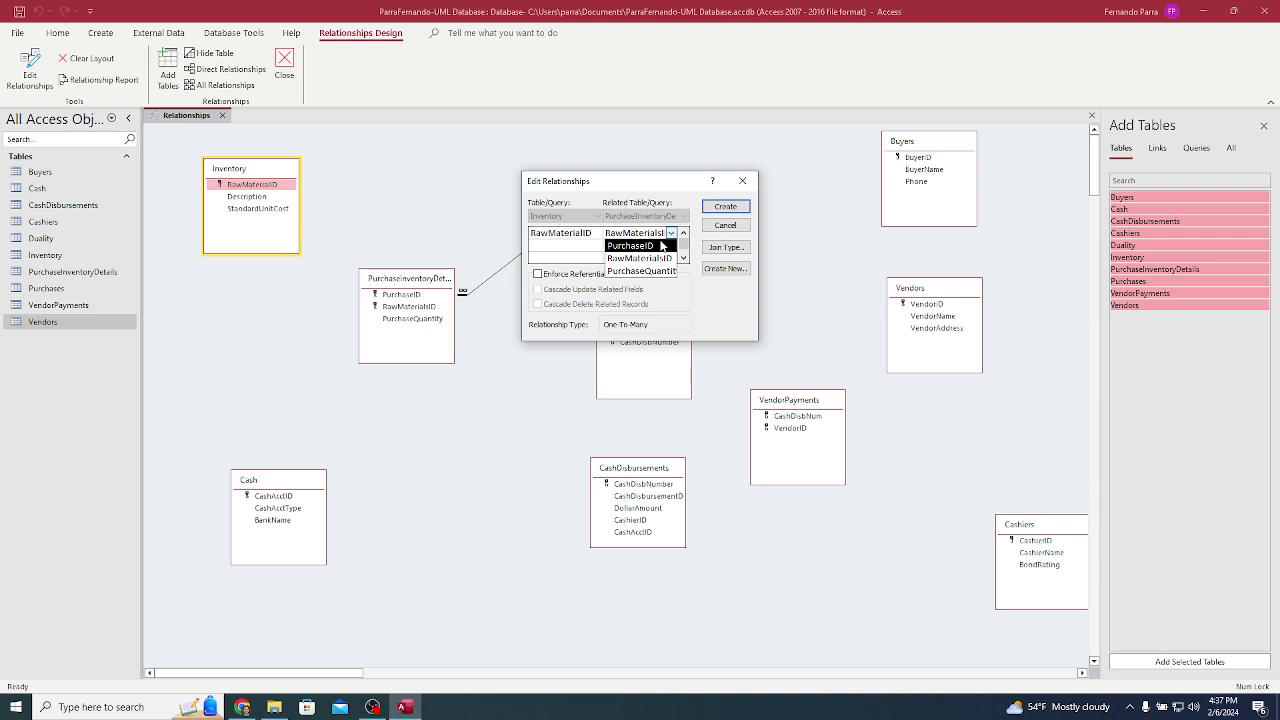
left_click(656, 271)
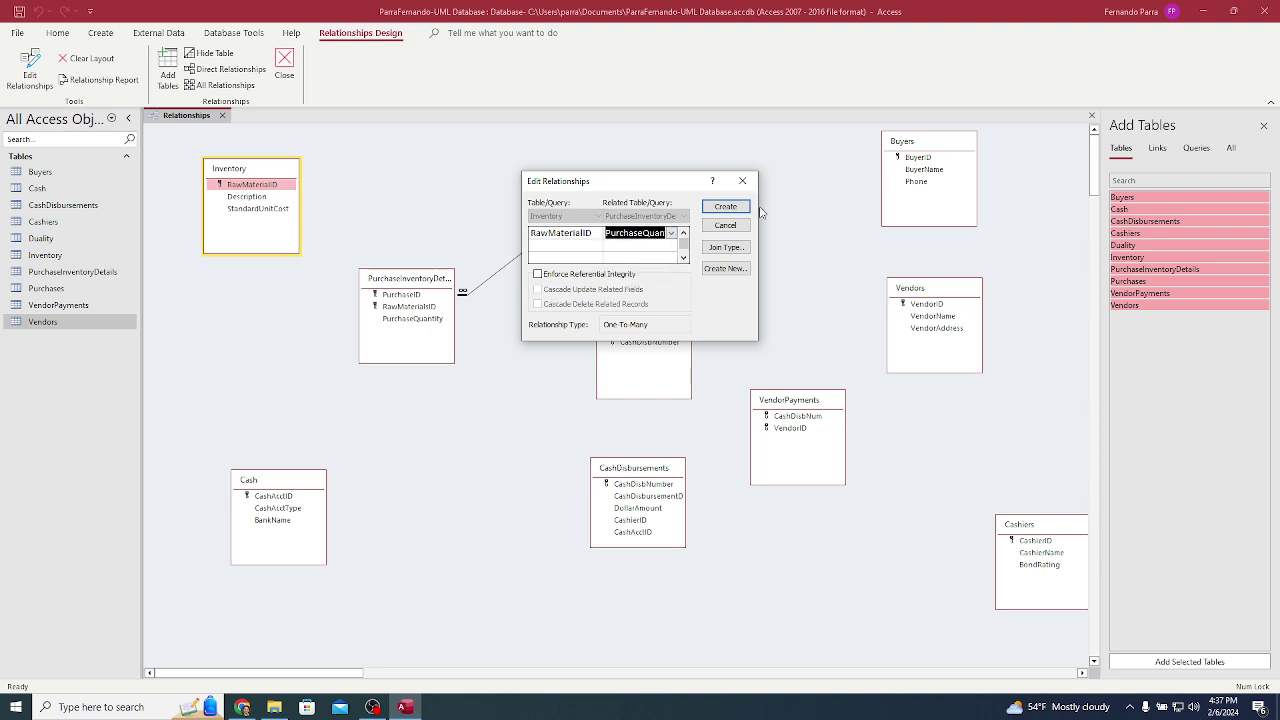
left_click(742, 180)
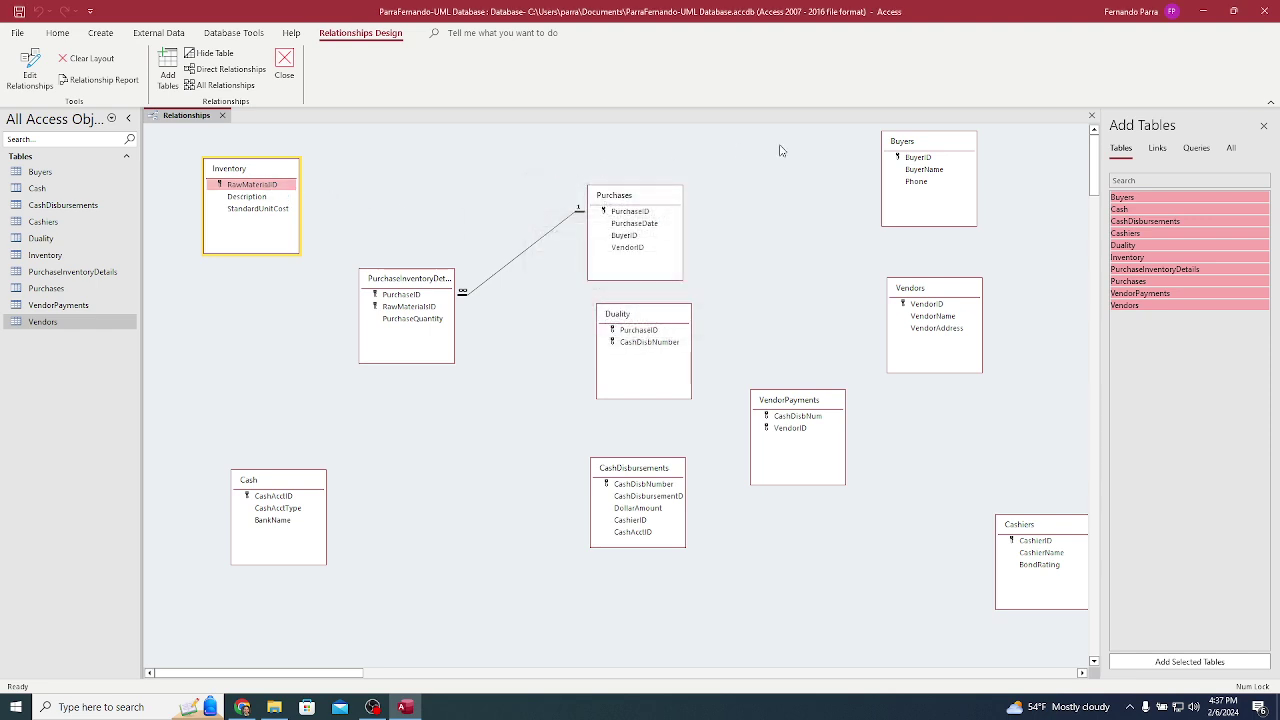
left_click(263, 184)
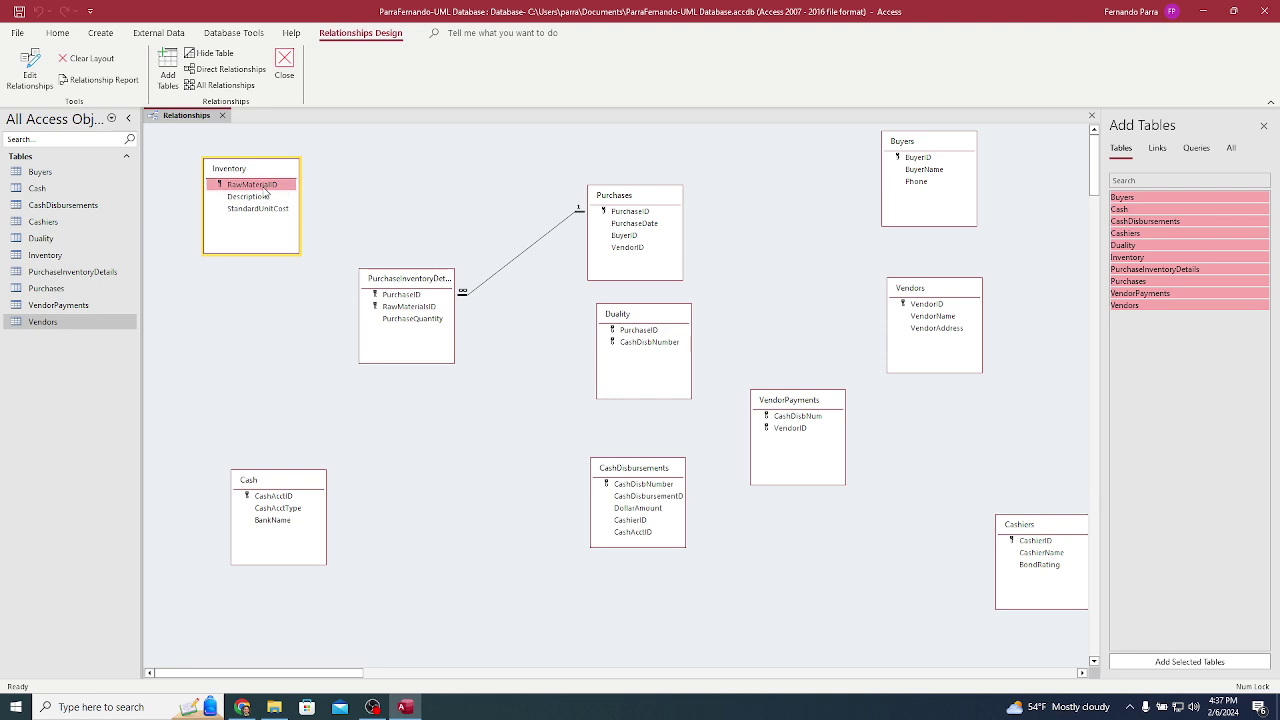
left_click_drag(266, 191, 430, 306)
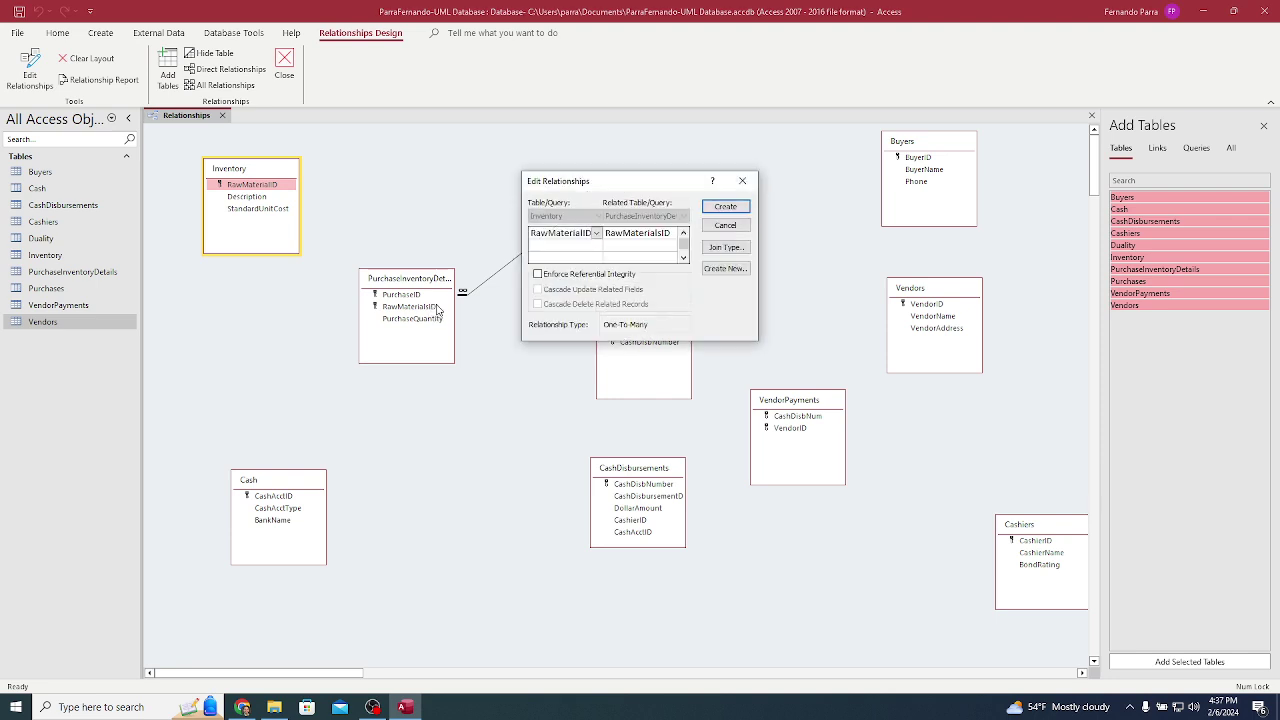
left_click(594, 274)
left_click(720, 207)
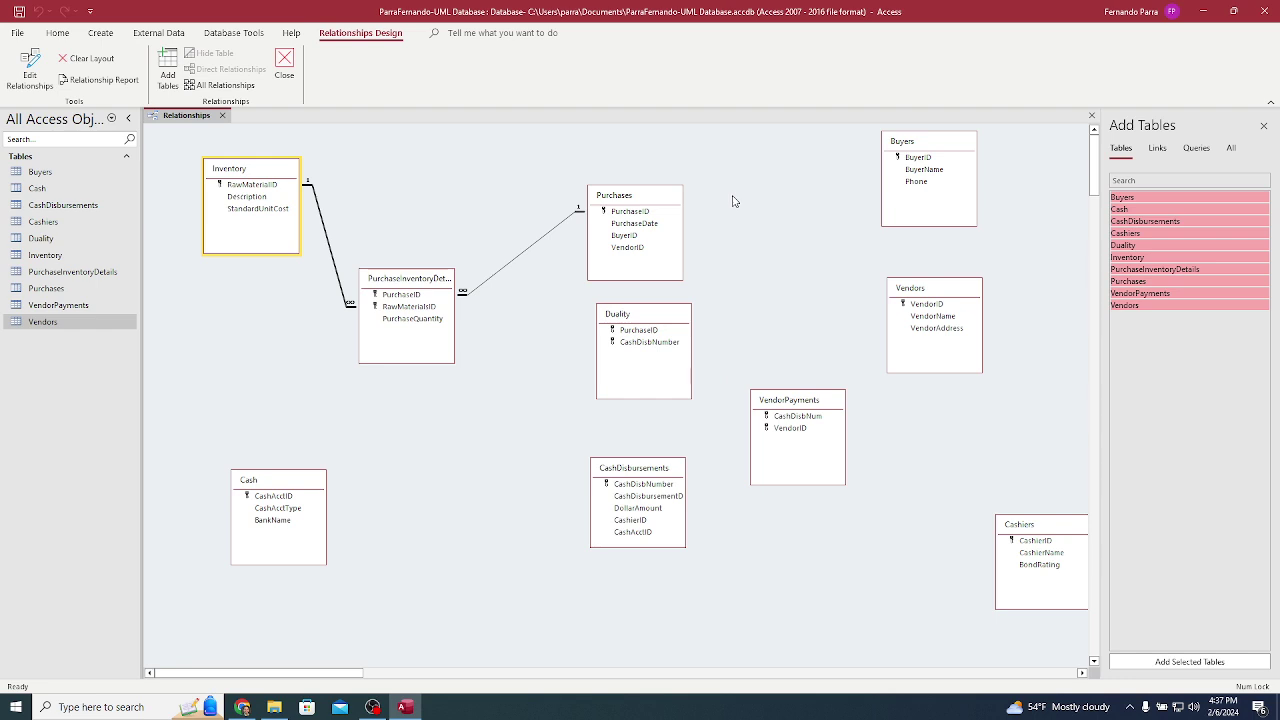
Step: Relate Buyers to Purchases on BuyerID, one-to-many with referential integrity enforced
left_click(933, 157)
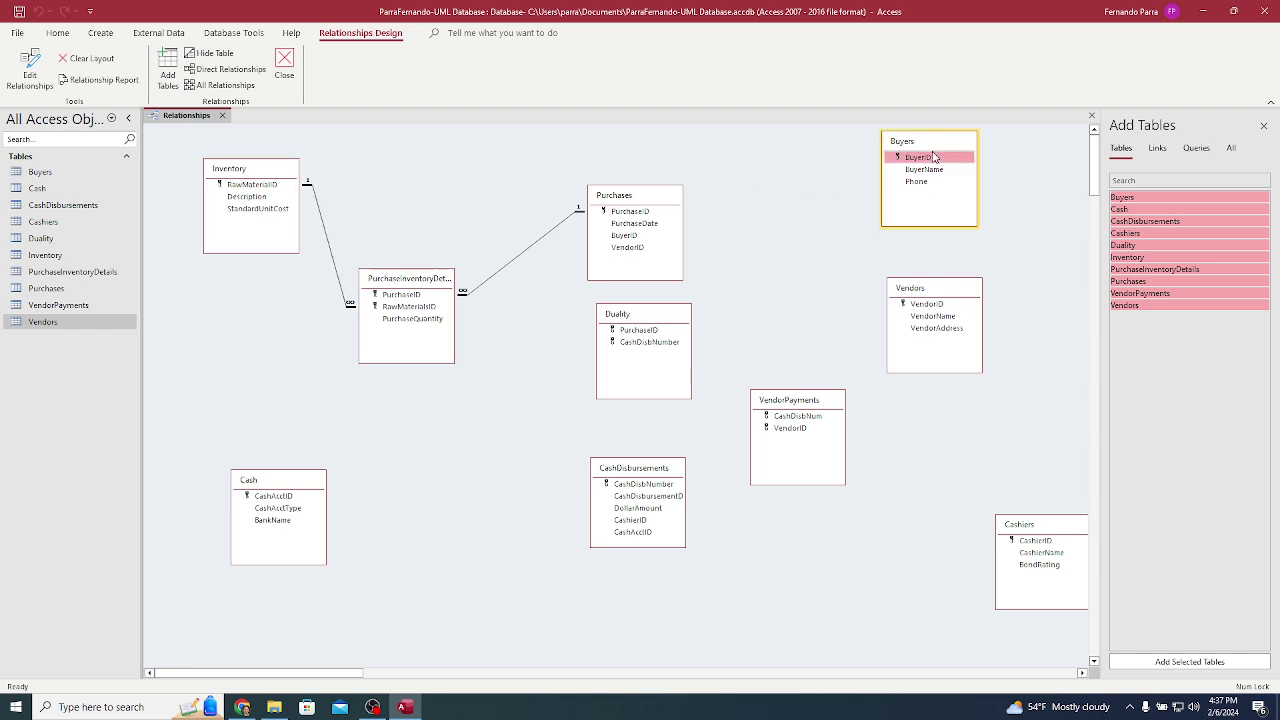
left_click_drag(933, 157, 646, 243)
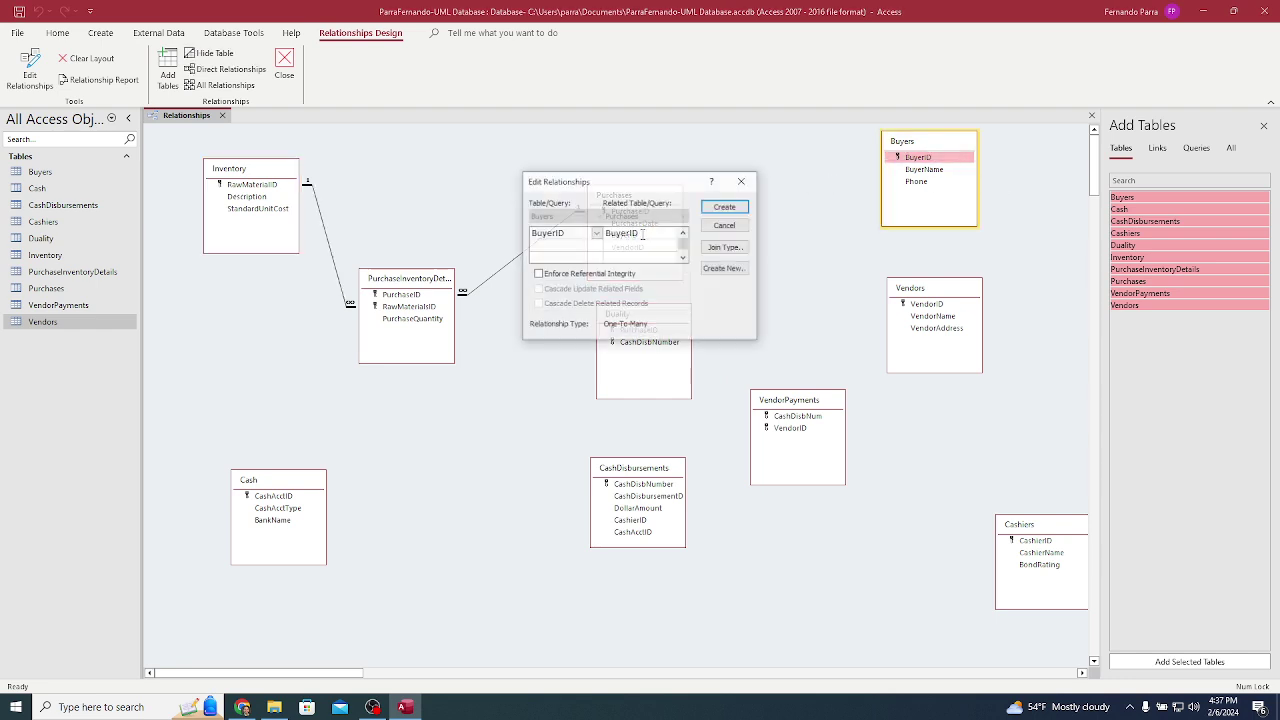
left_click(603, 279)
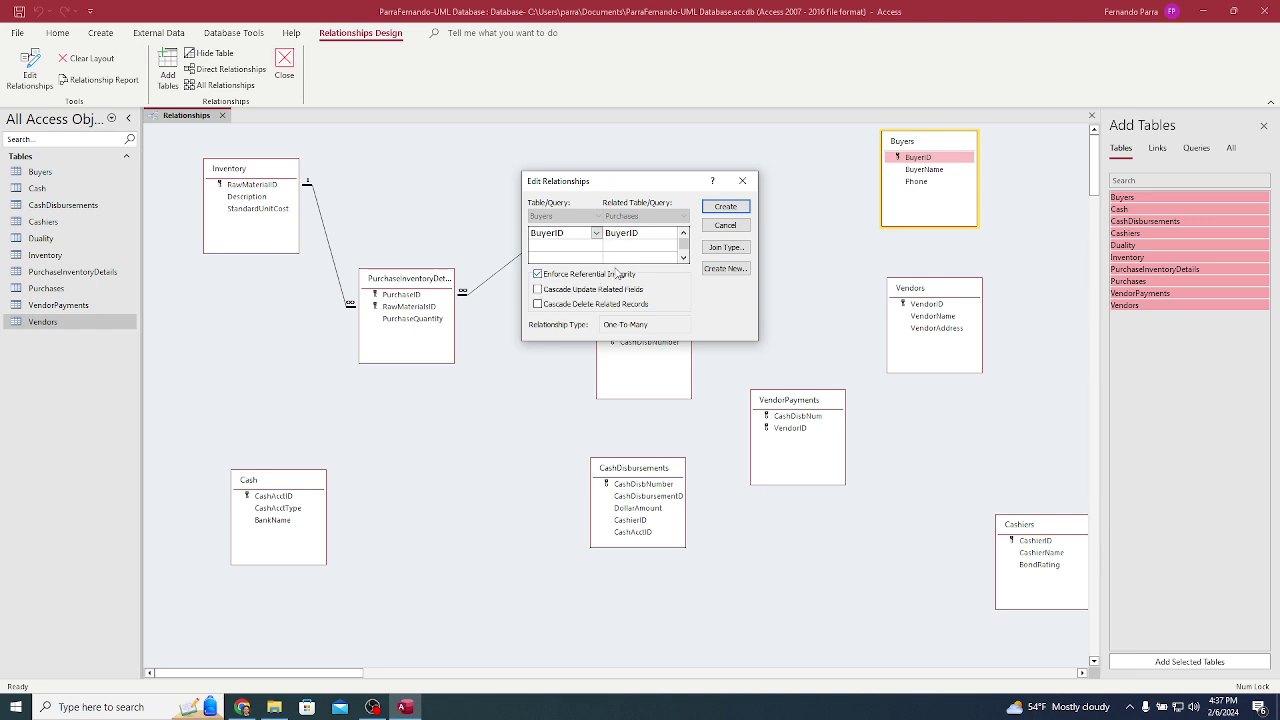
left_click(725, 207)
scroll(753, 257, "down", 1)
Step: Link Purchases to Duality on PurchaseID with referential integrity enforced
scroll(753, 257, "up", 1)
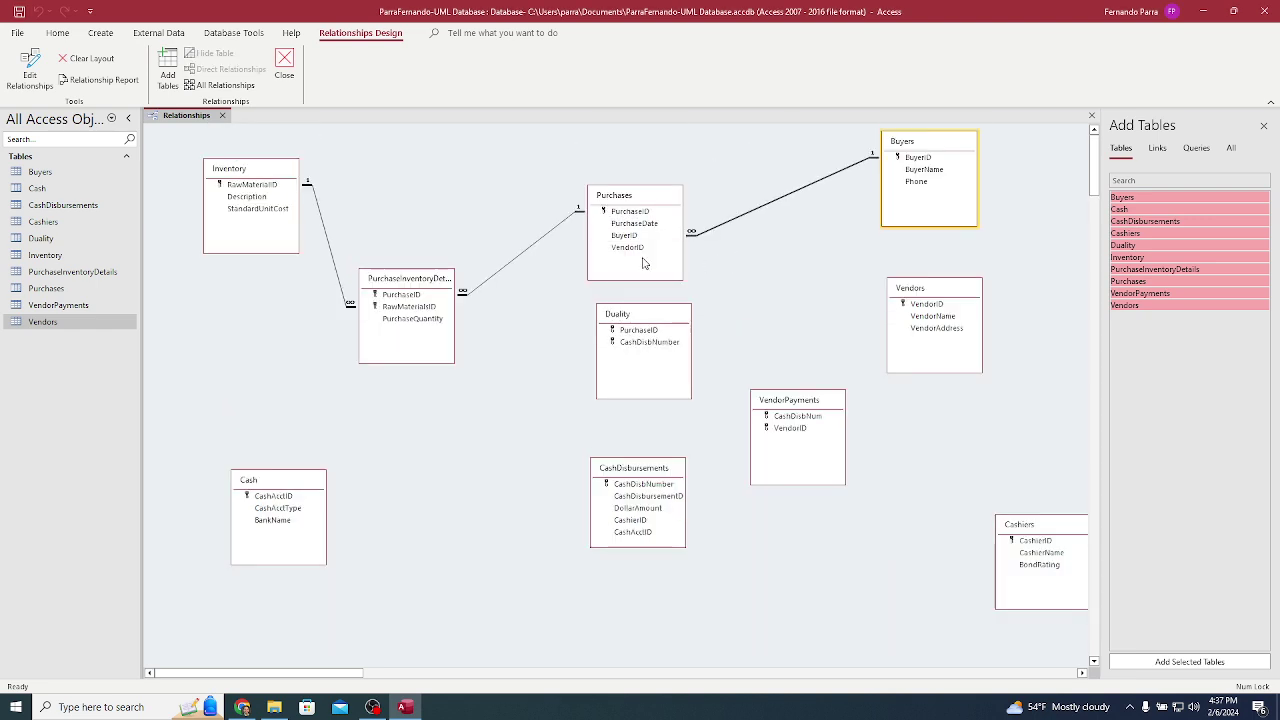
left_click_drag(638, 211, 662, 332)
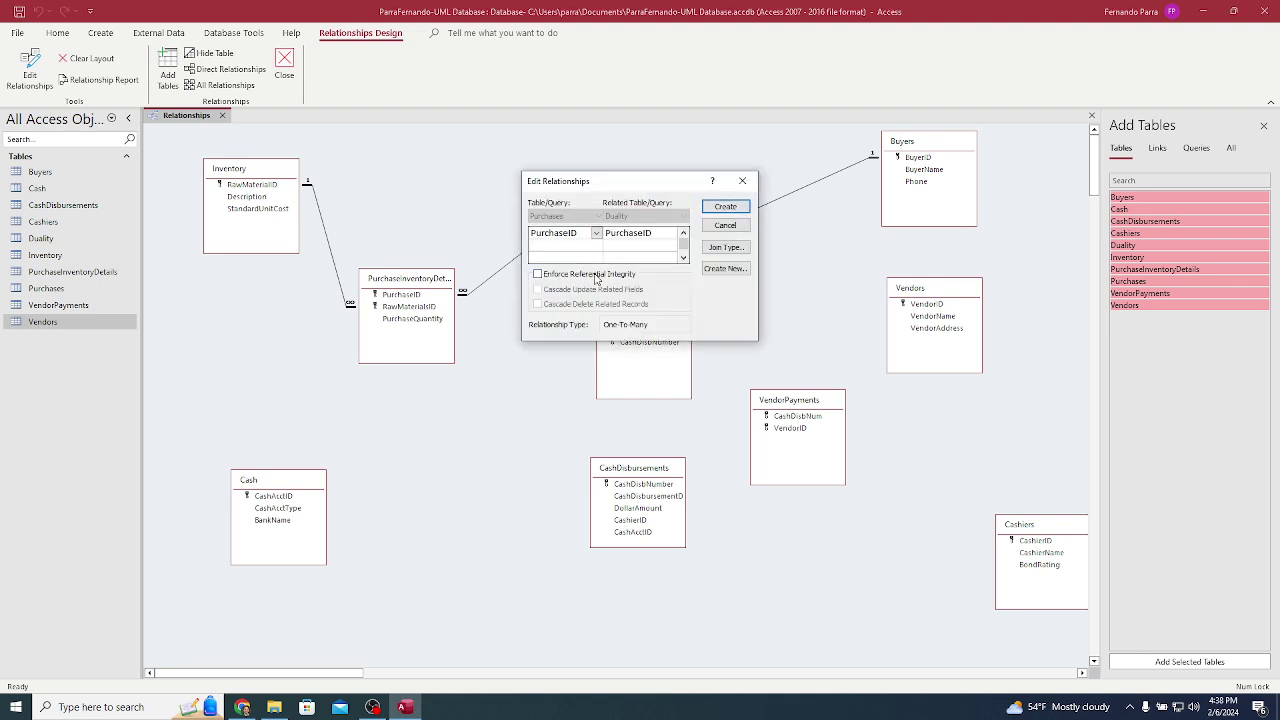
left_click(596, 276)
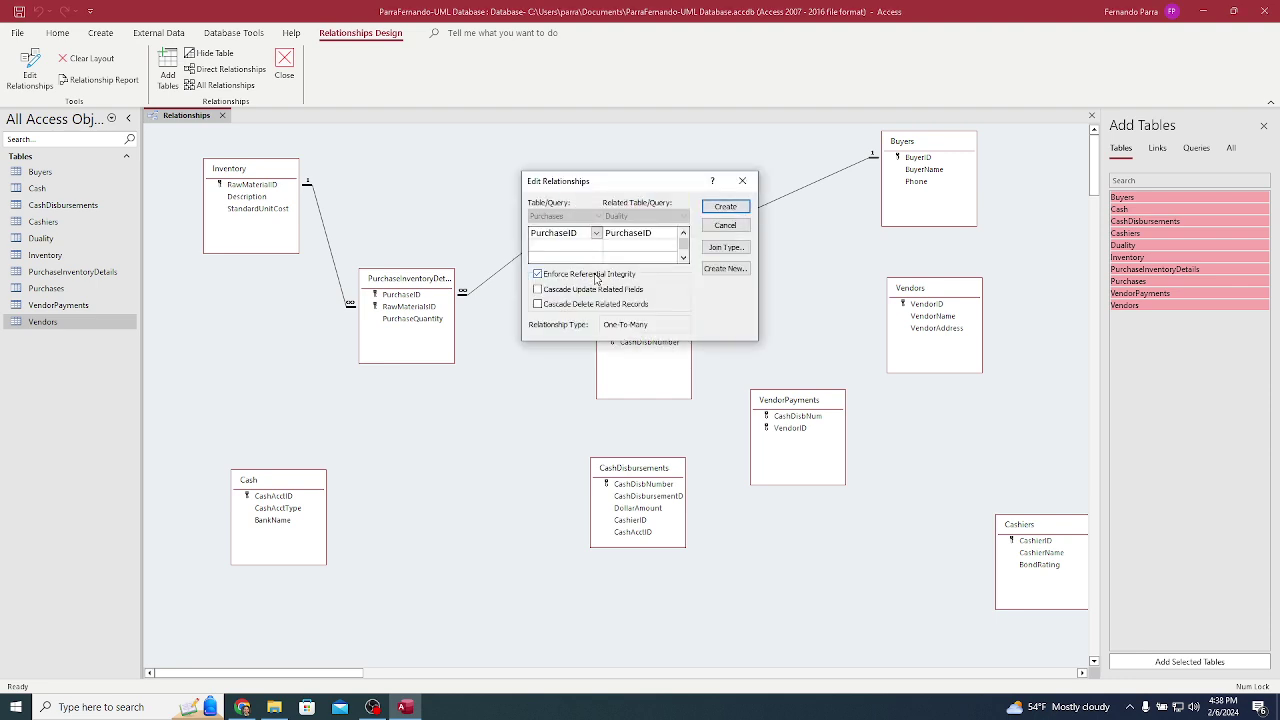
left_click(725, 206)
Step: Link CashDisbursements to Duality on CashDisbNumber with enforced integrity, then start a Cash link on CashAcctID
left_click_drag(632, 489, 648, 342)
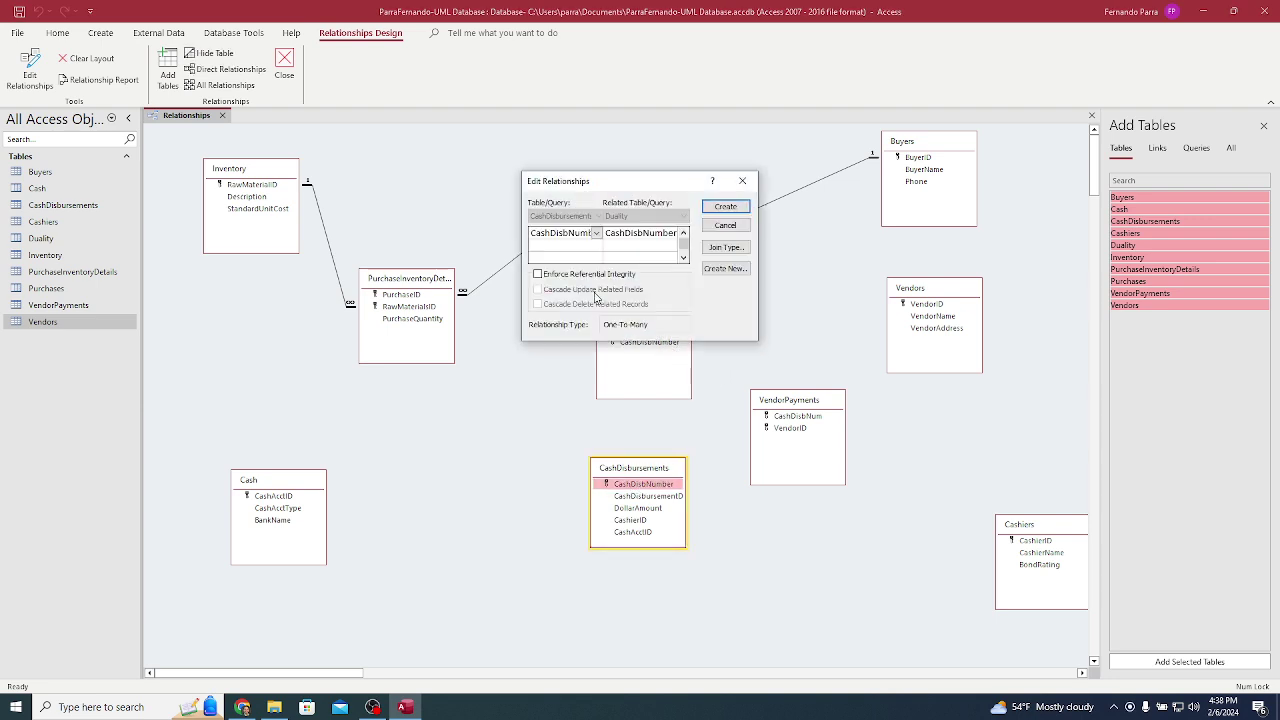
left_click(592, 276)
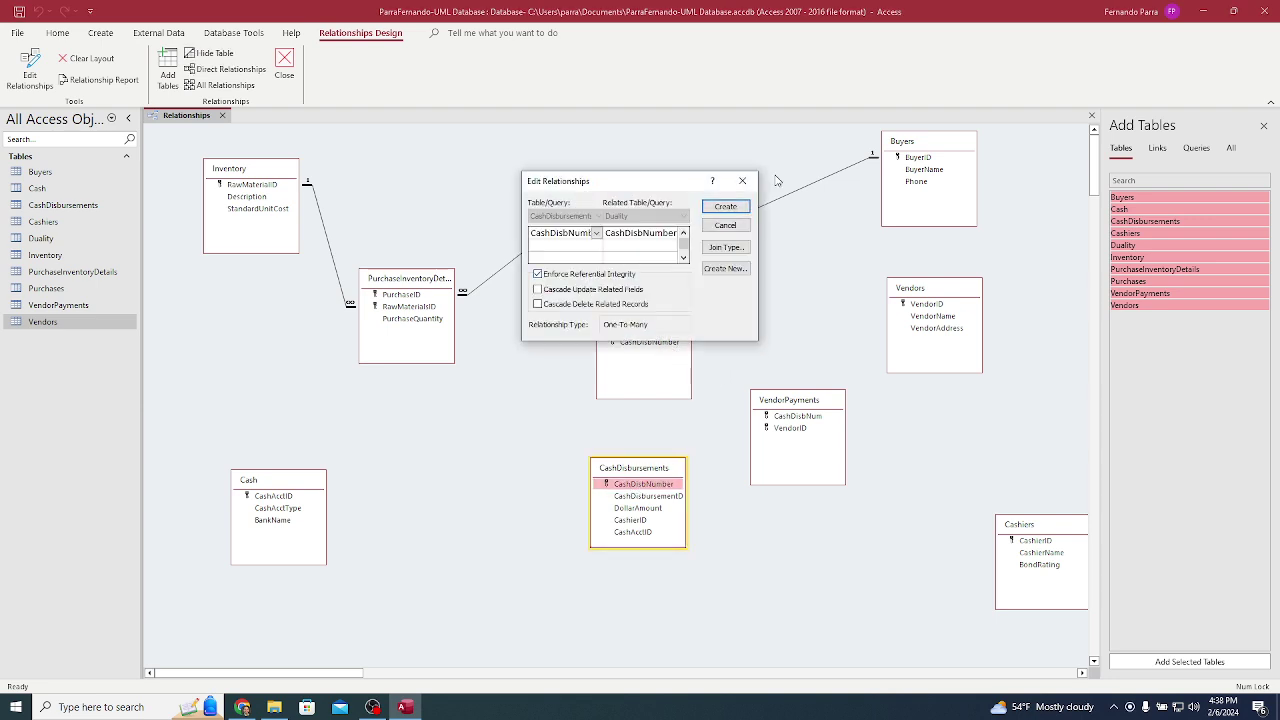
left_click(724, 207)
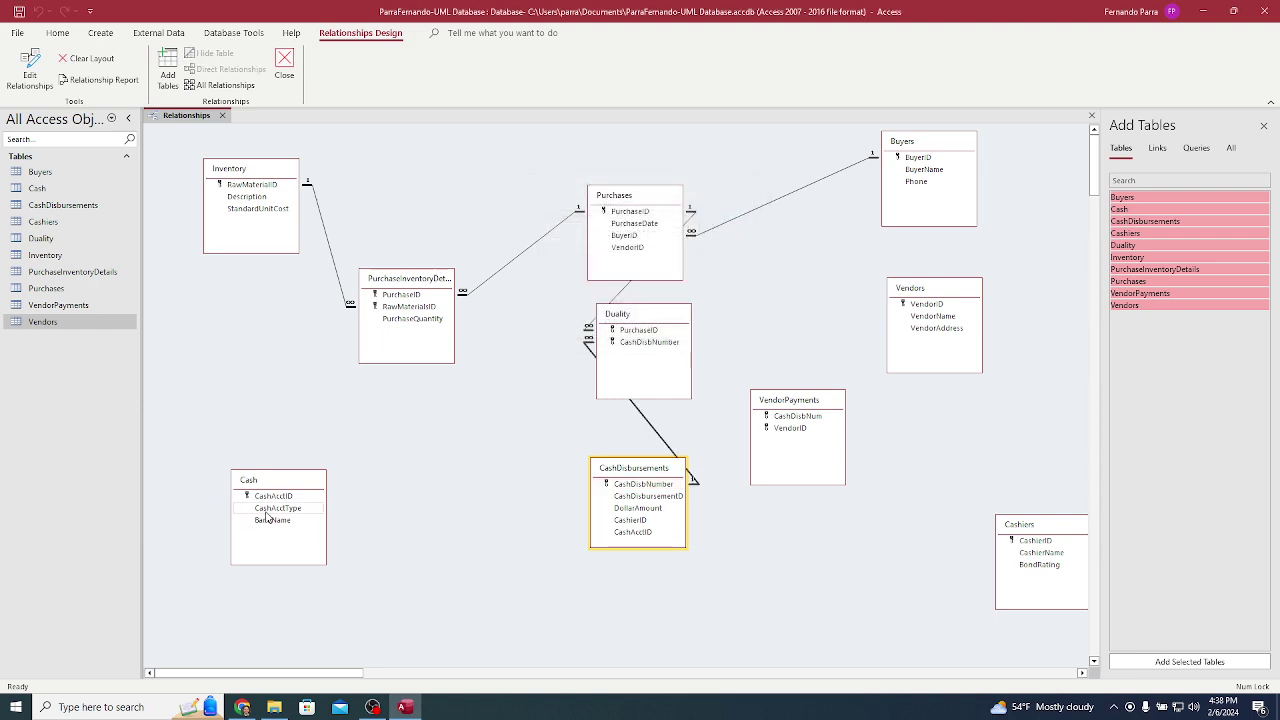
left_click(294, 498)
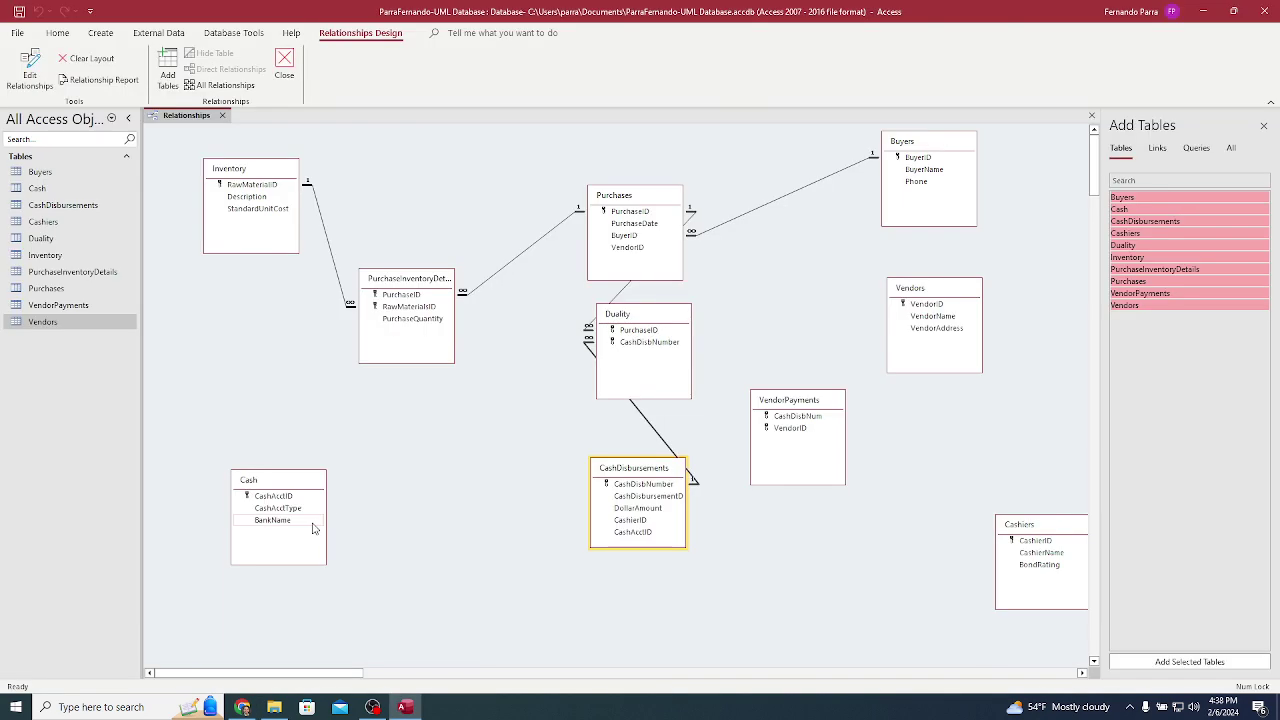
left_click_drag(289, 503, 634, 491)
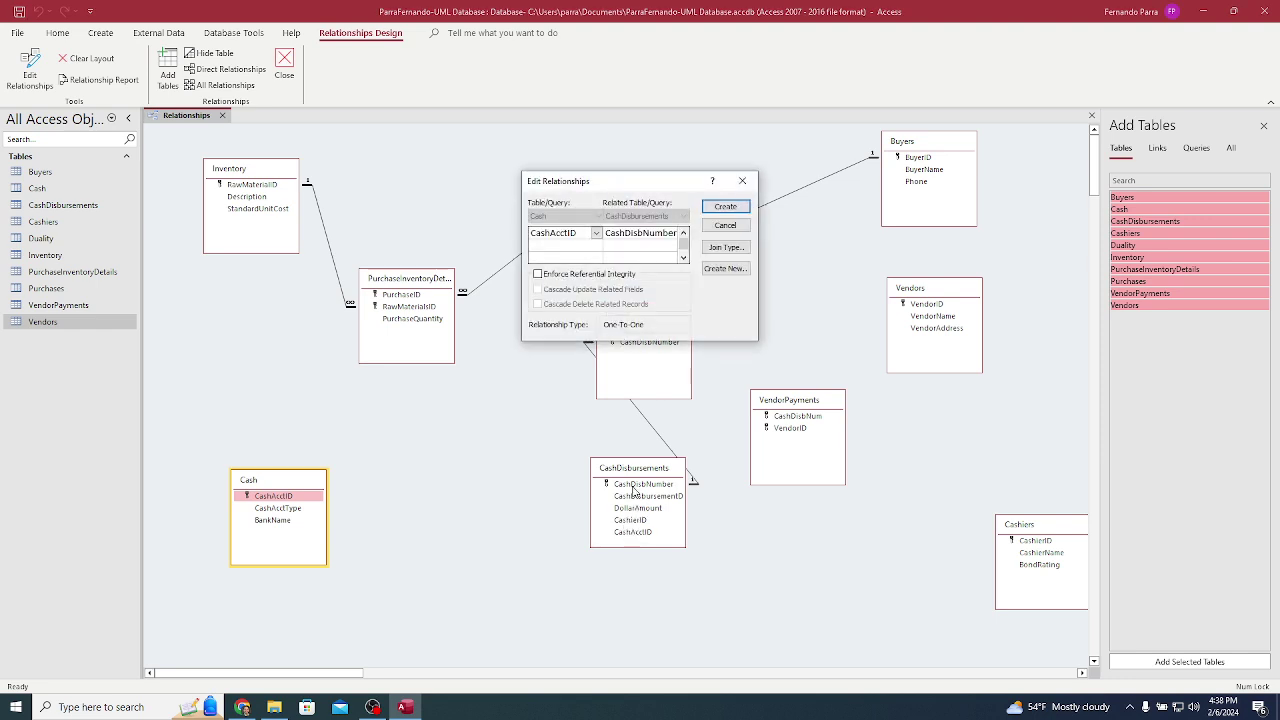
Step: Delete the mistaken Cash–CashDisbursements relationship
left_click(606, 276)
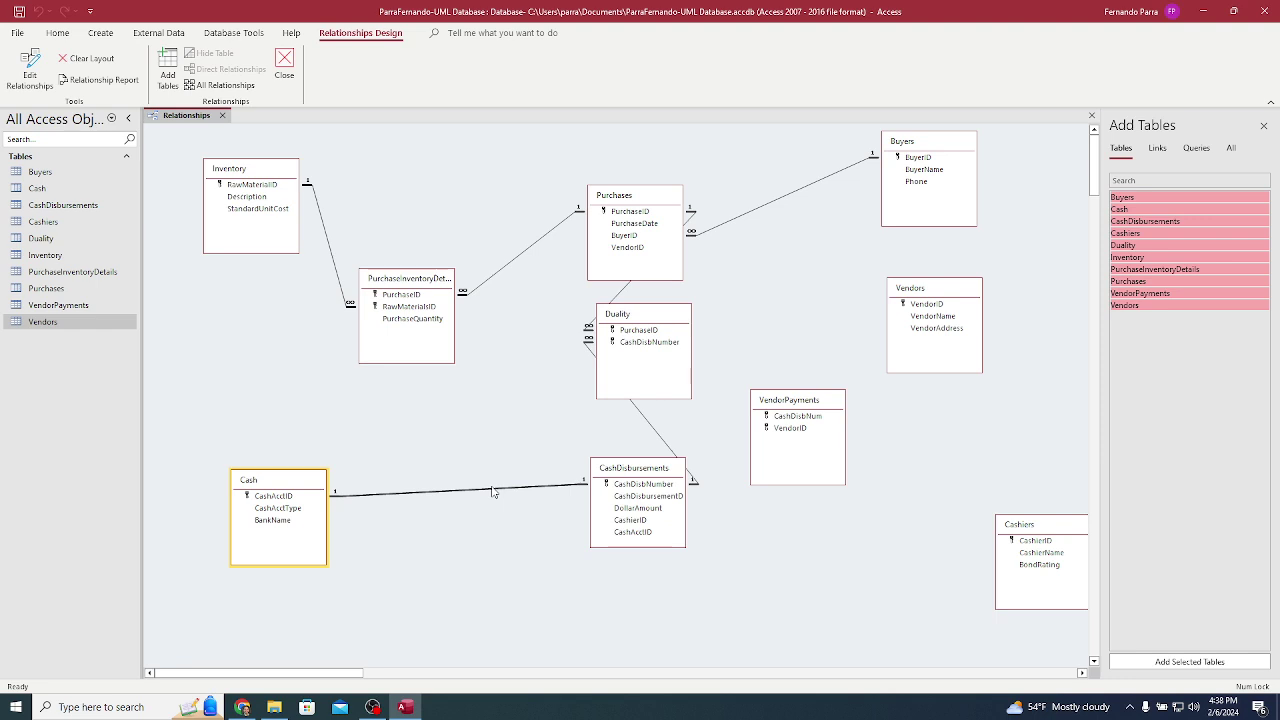
right_click(493, 491)
left_click(514, 518)
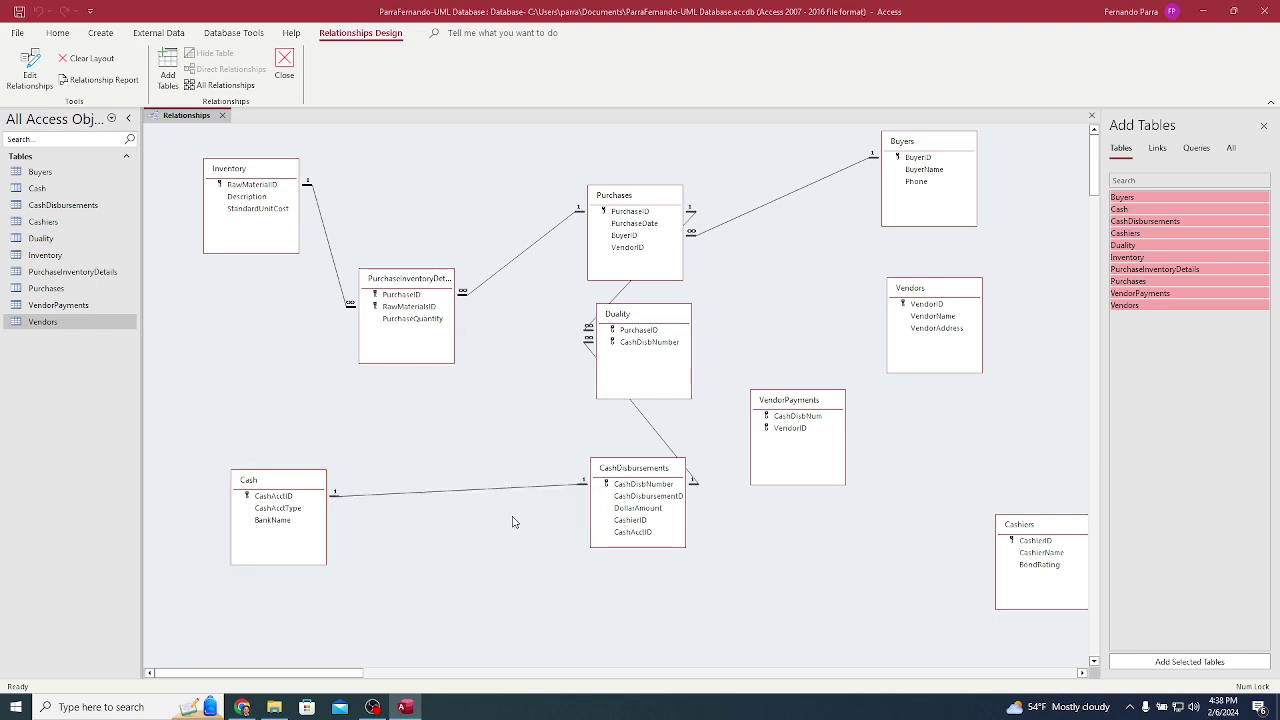
left_click(617, 390)
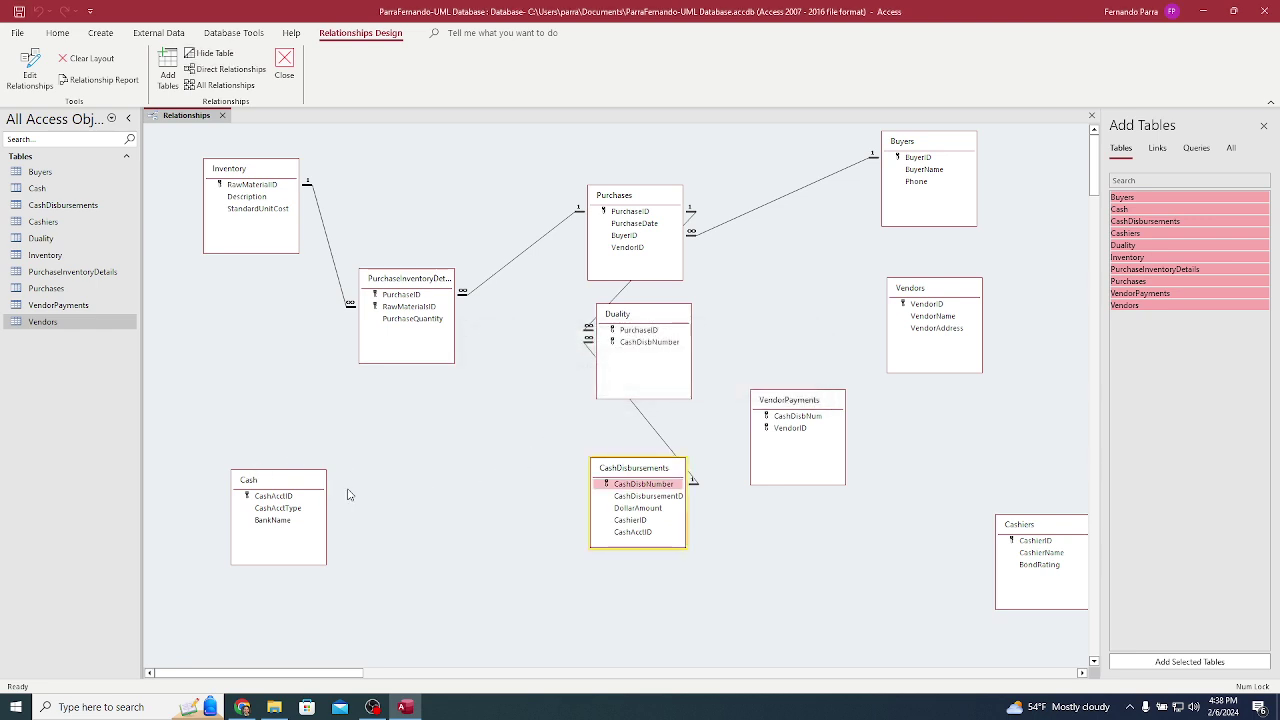
Step: Link Cash.CashAcctID to CashDisbursements.CashAcctID, one-to-many with referential integrity enforced
left_click(293, 499)
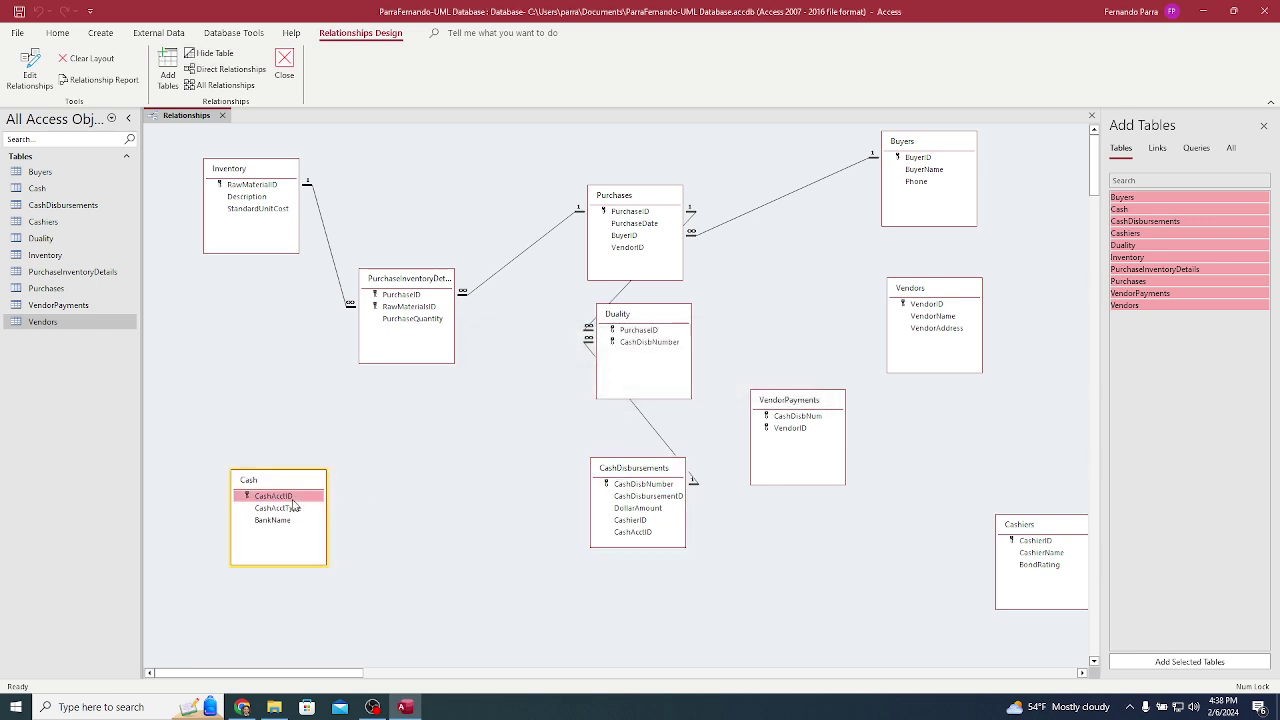
left_click_drag(290, 500, 636, 532)
left_click(574, 278)
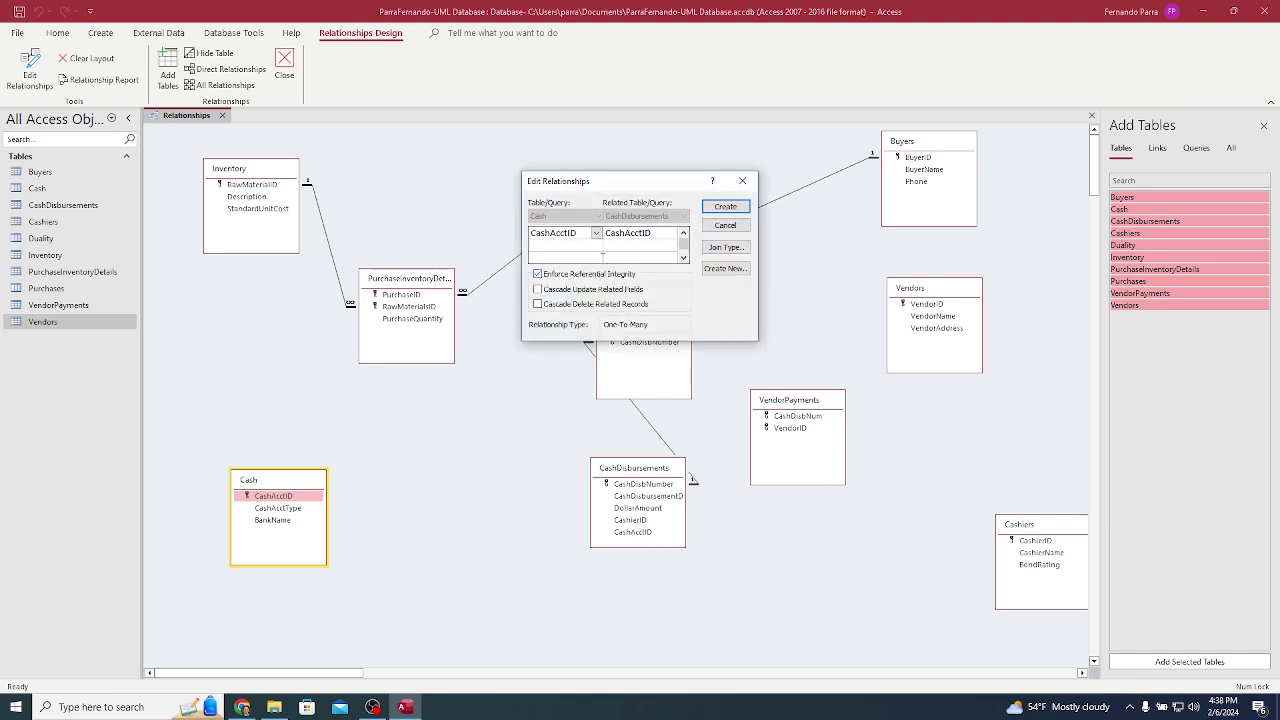
left_click(725, 206)
key("alt+Tab")
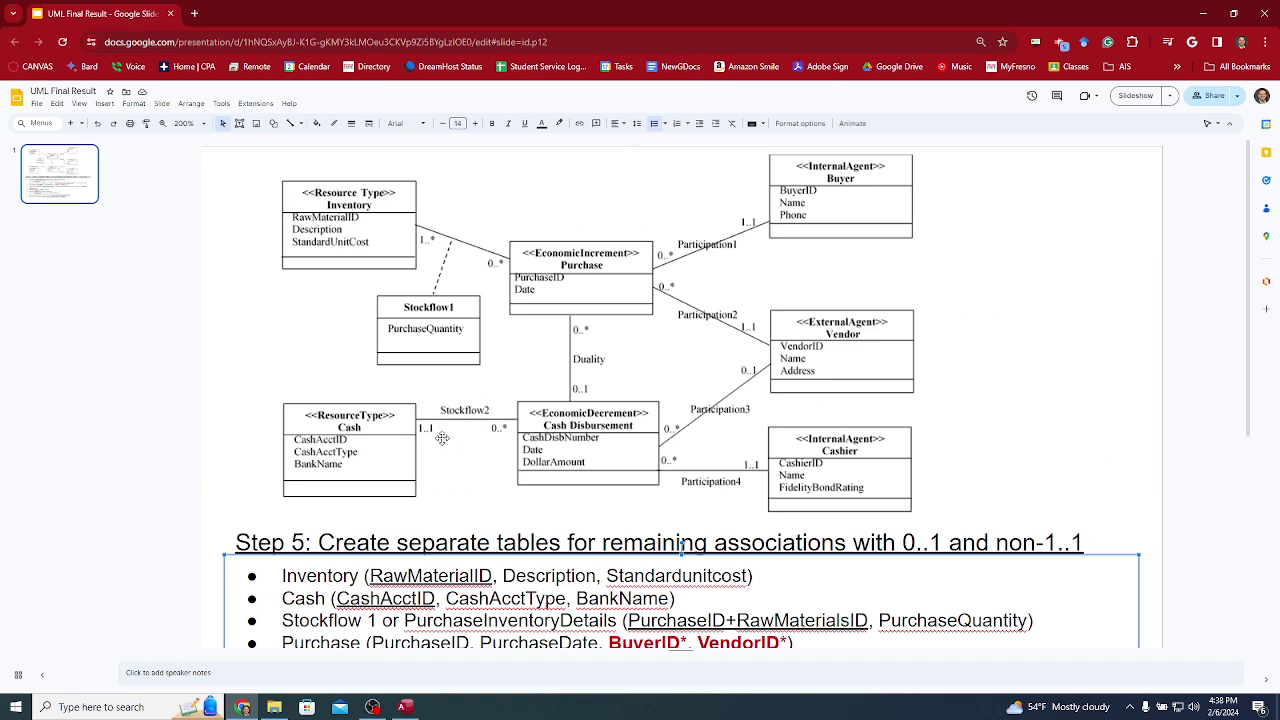
key("alt+Tab")
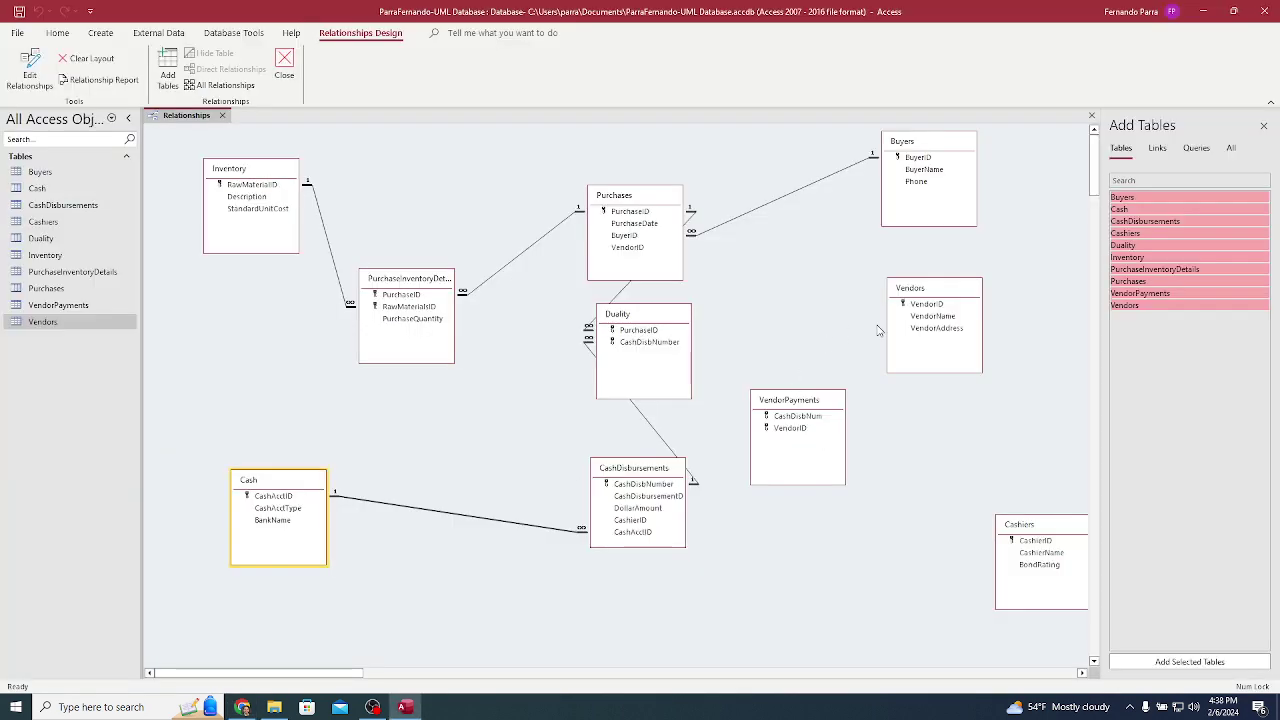
Step: Link Vendors to VendorPayments on VendorID and CashDisbursements to VendorPayments on CashDisbNumber
left_click(915, 169)
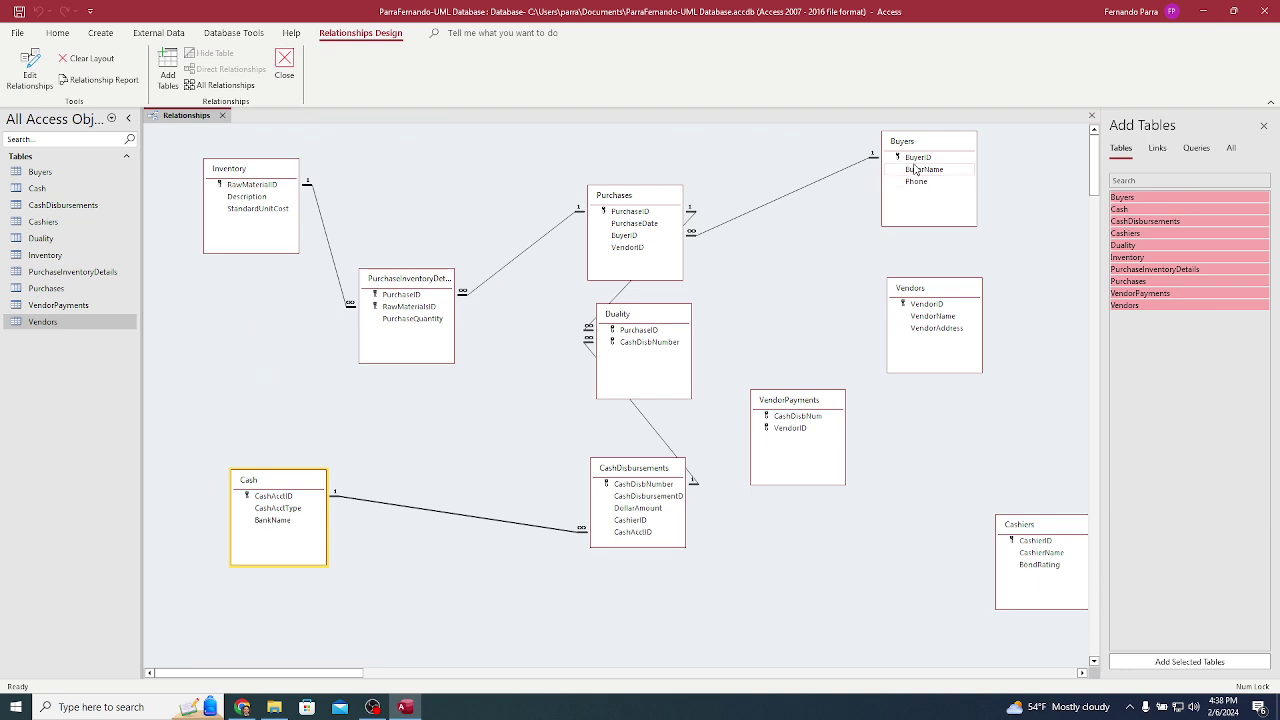
left_click(915, 158)
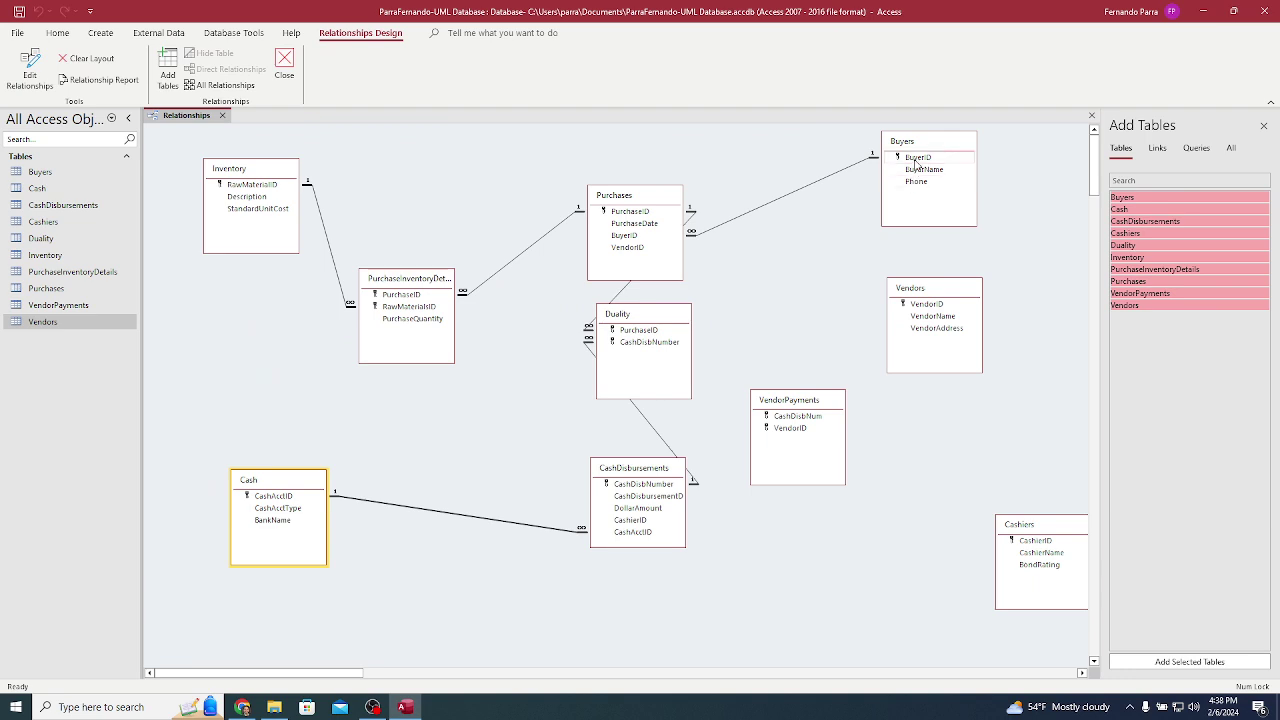
left_click(938, 305)
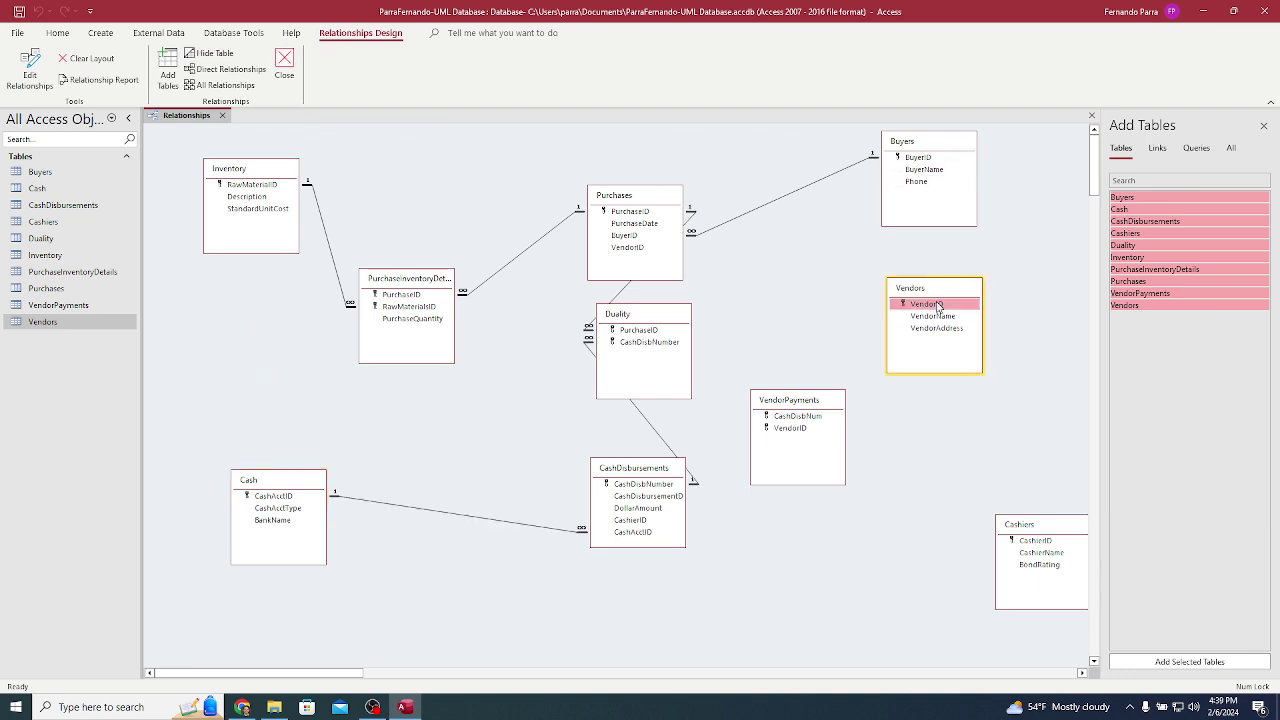
left_click_drag(935, 305, 787, 430)
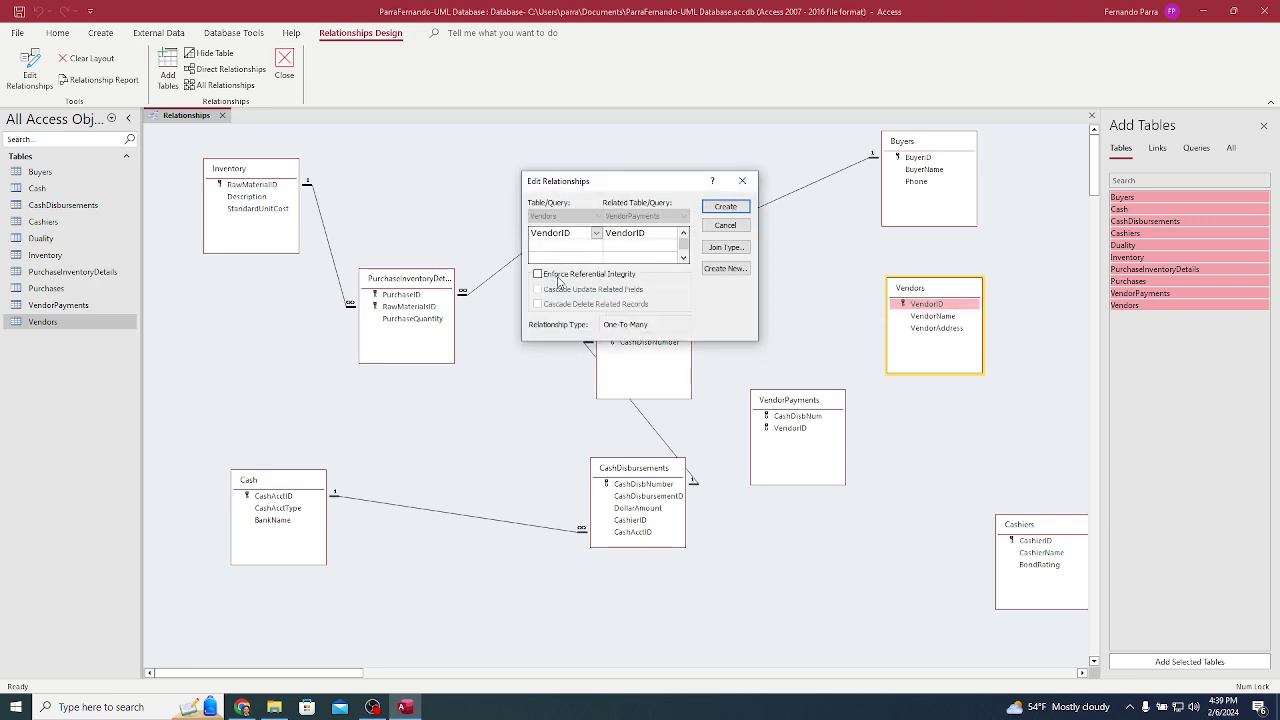
left_click(538, 273)
left_click(726, 207)
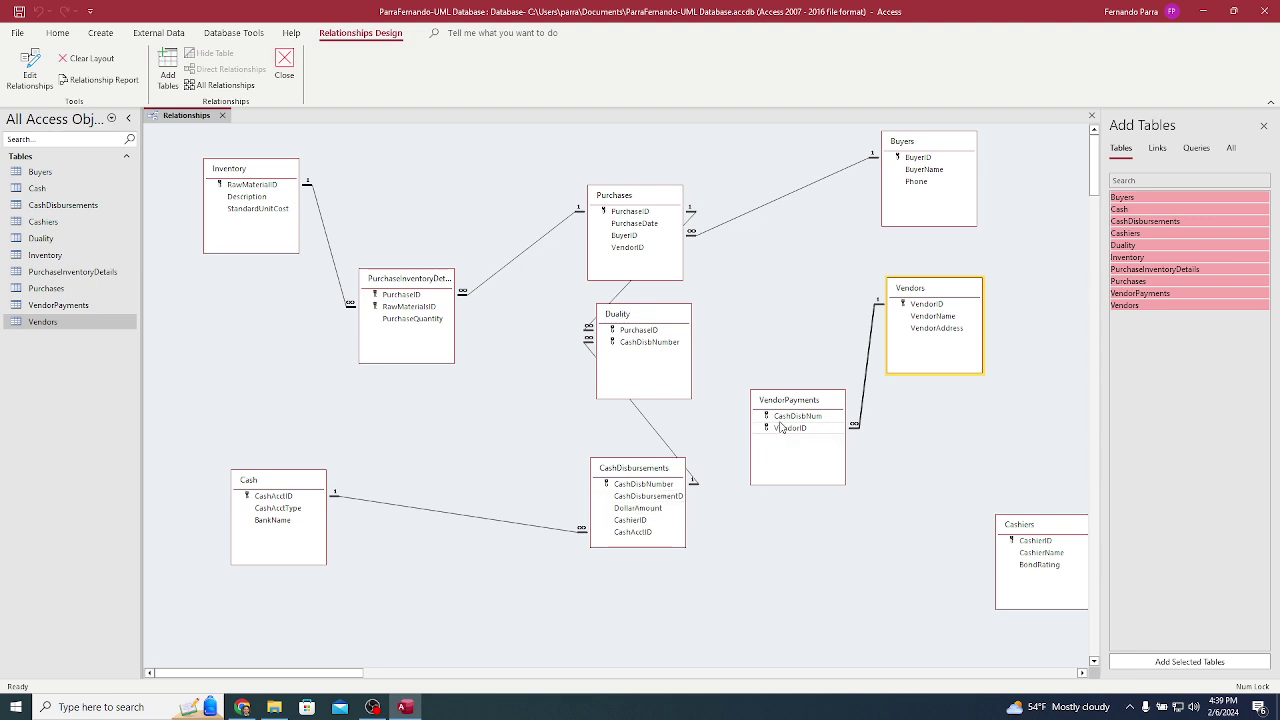
mouse_move(790, 416)
left_mouse_down()
mouse_move(655, 503)
mouse_move(643, 488)
mouse_move(797, 418)
left_mouse_up()
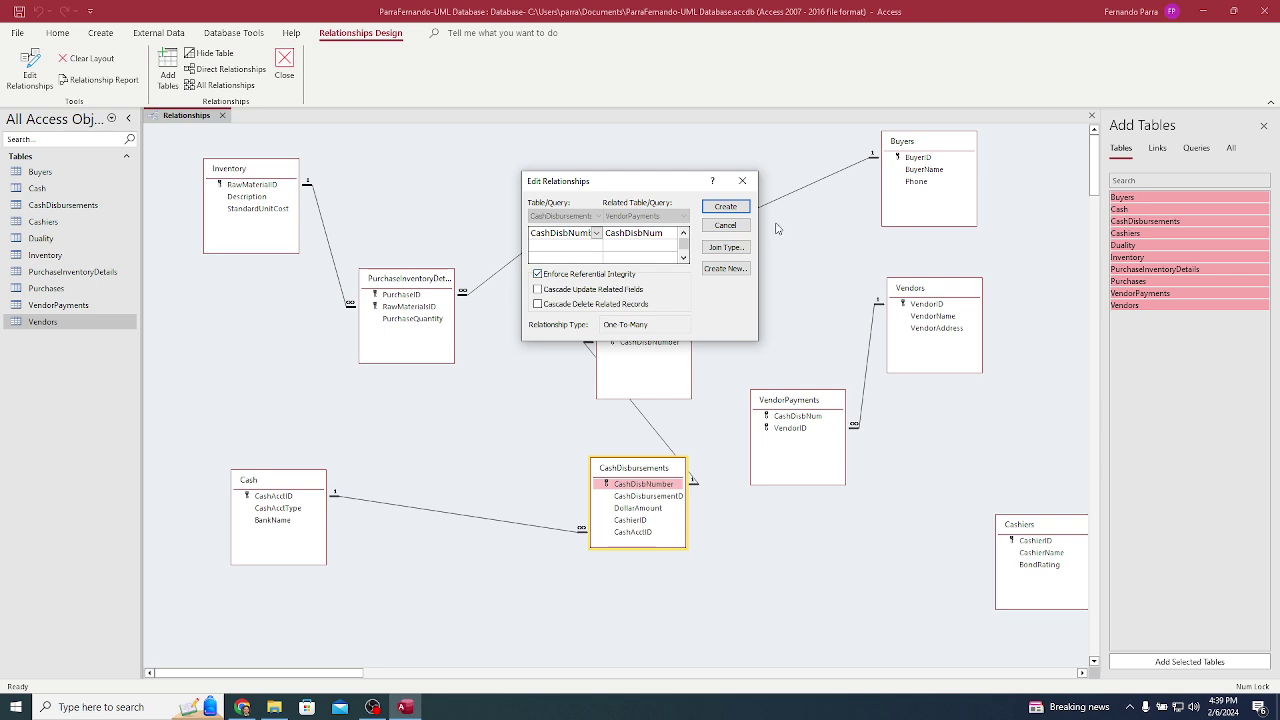
left_click(742, 207)
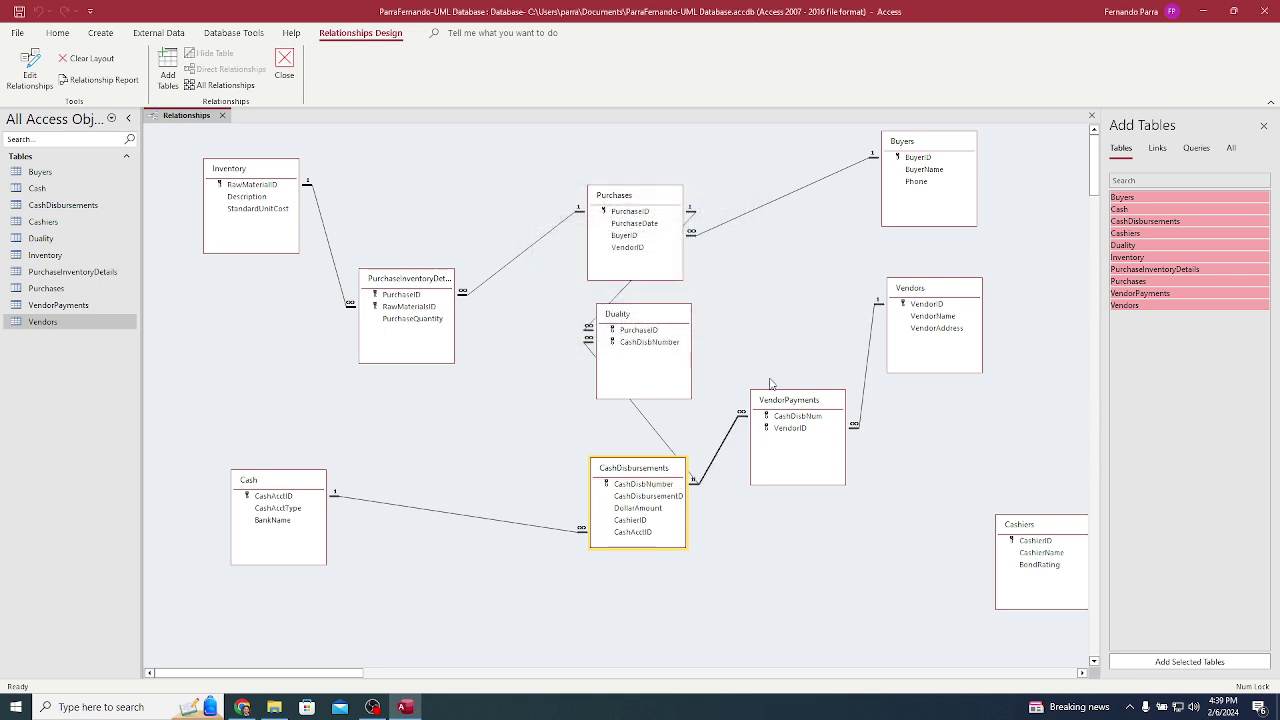
Step: Move Cashiers closer and link it to CashDisbursements on CashierID with referential integrity
left_click_drag(1020, 524, 651, 528)
left_click(948, 507)
left_click(590, 275)
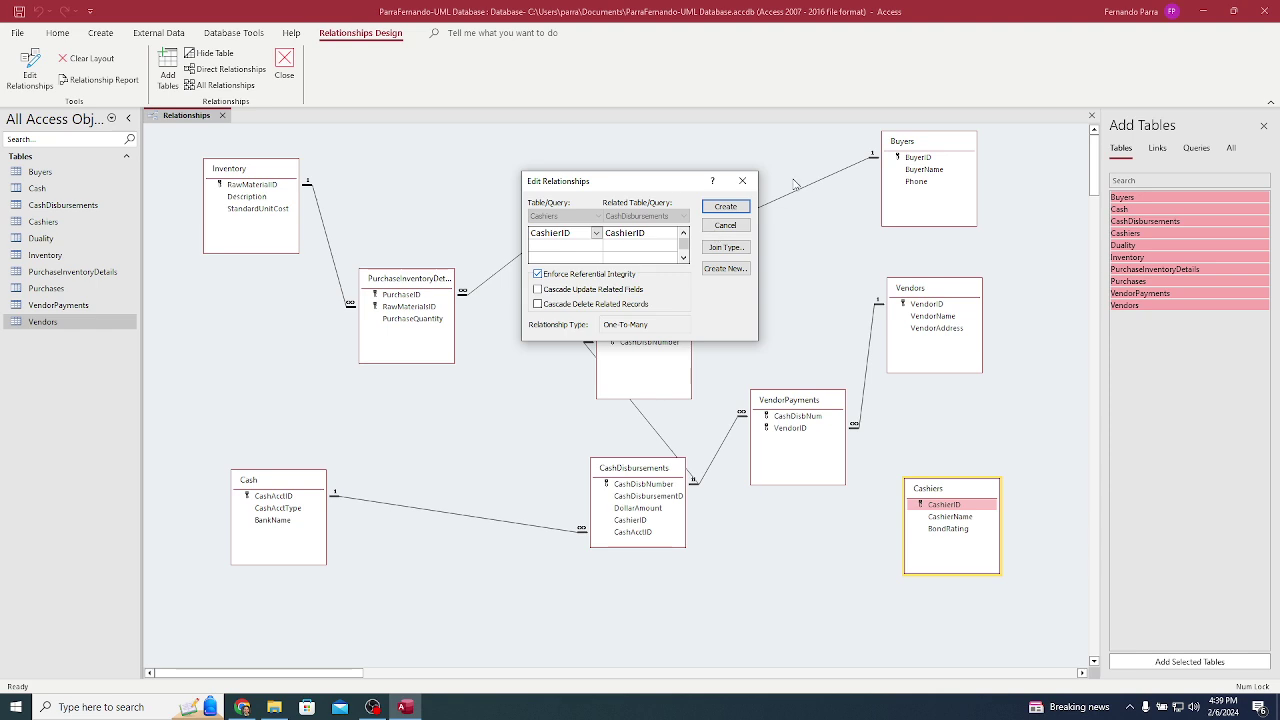
left_click(712, 207)
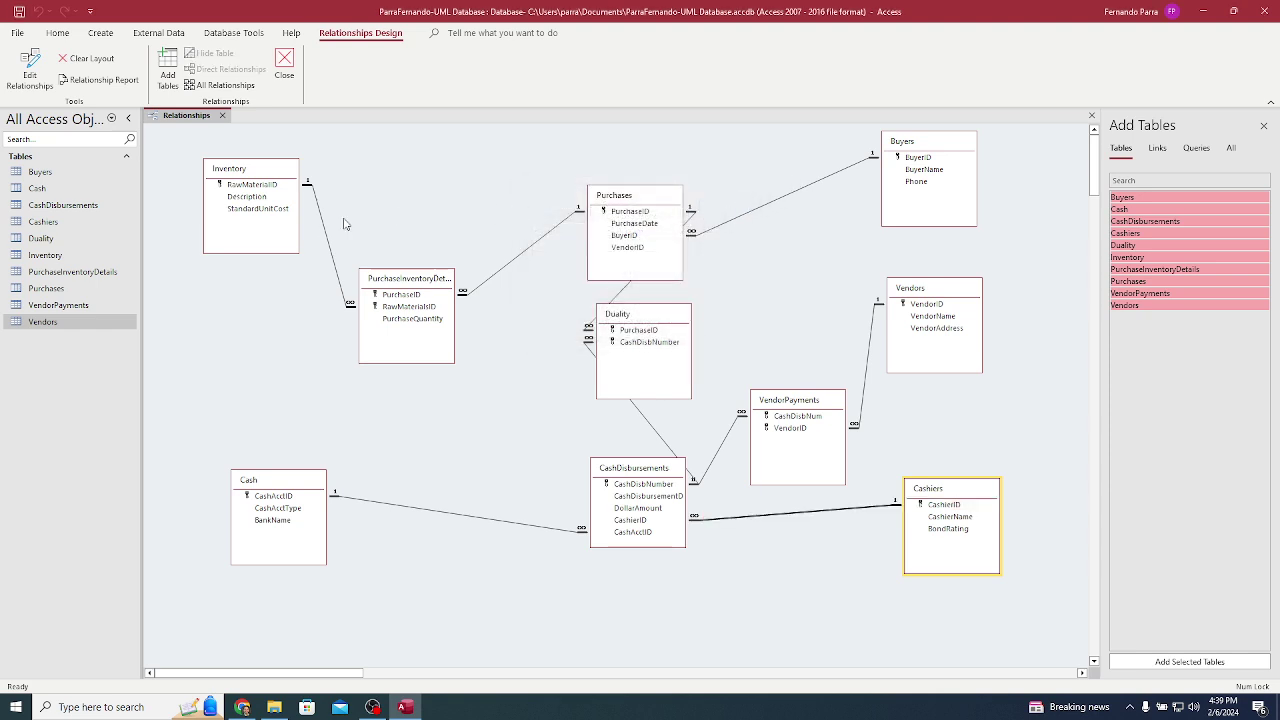
key("alt+Tab")
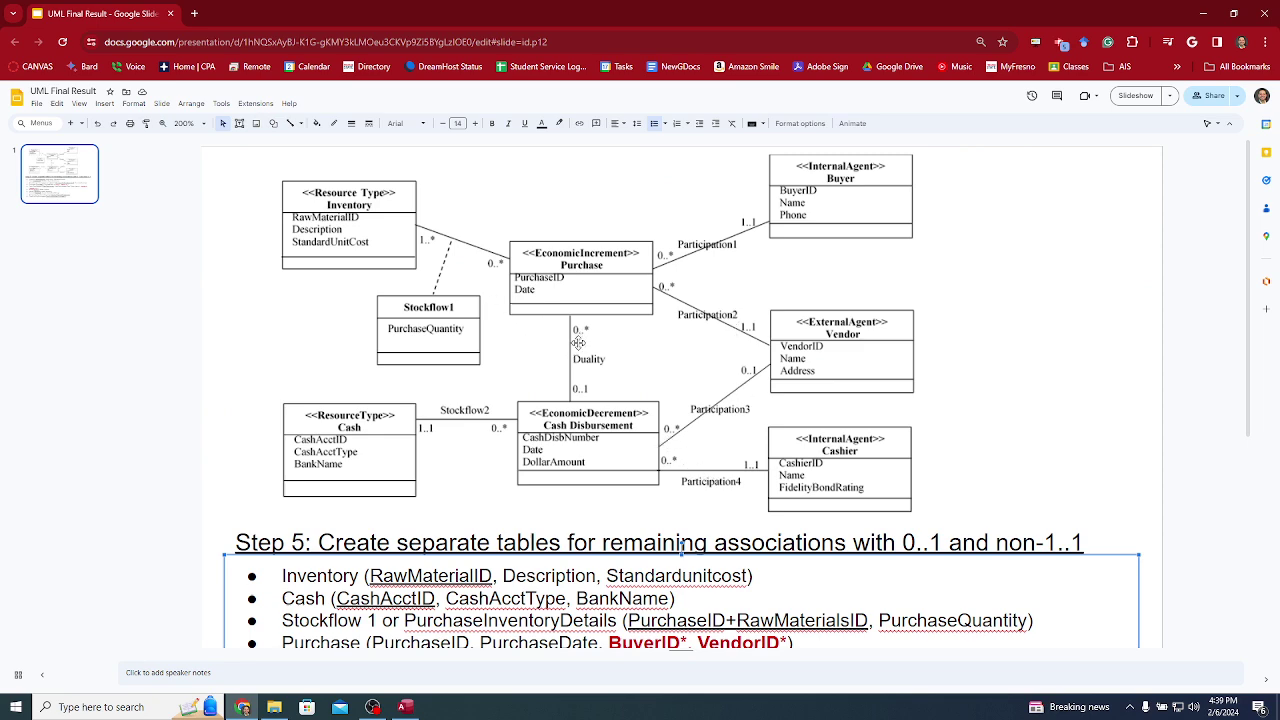
Step: Link Vendors.VendorID to Purchases.VendorID, one-to-many with referential integrity enforced
key("alt+Tab")
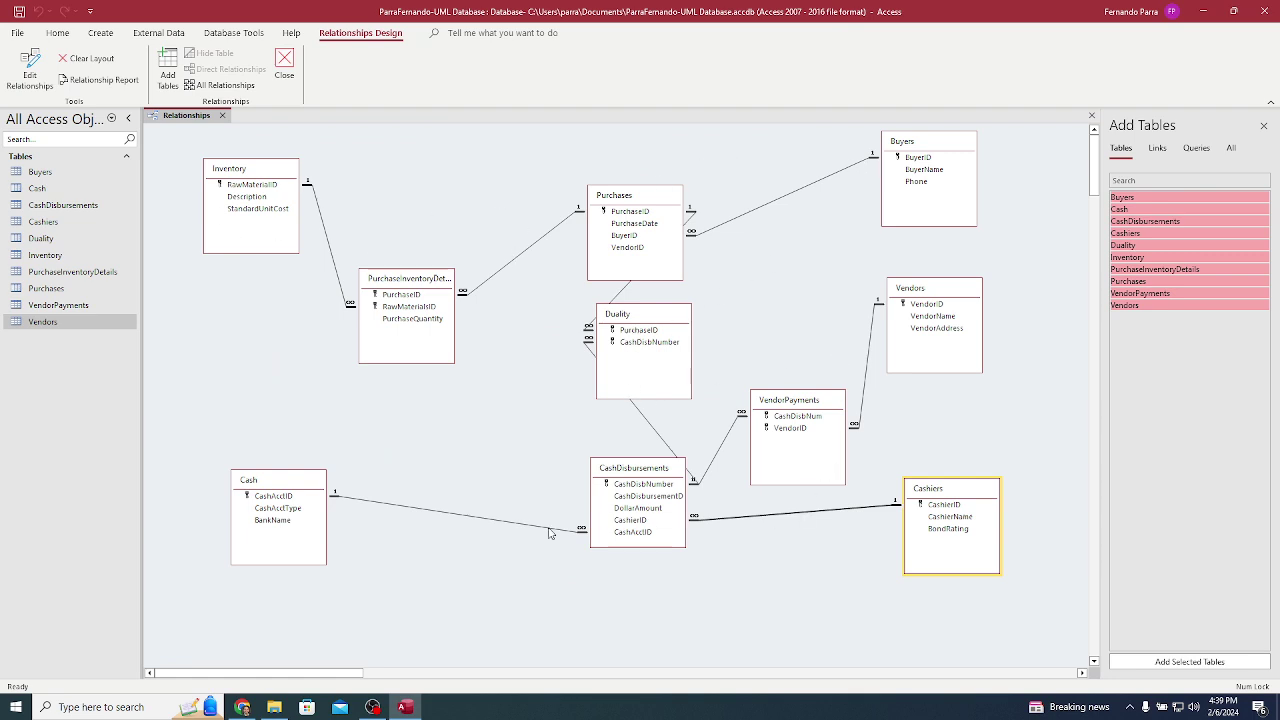
scroll(548, 533, "down", 3)
scroll(560, 530, "up", 1)
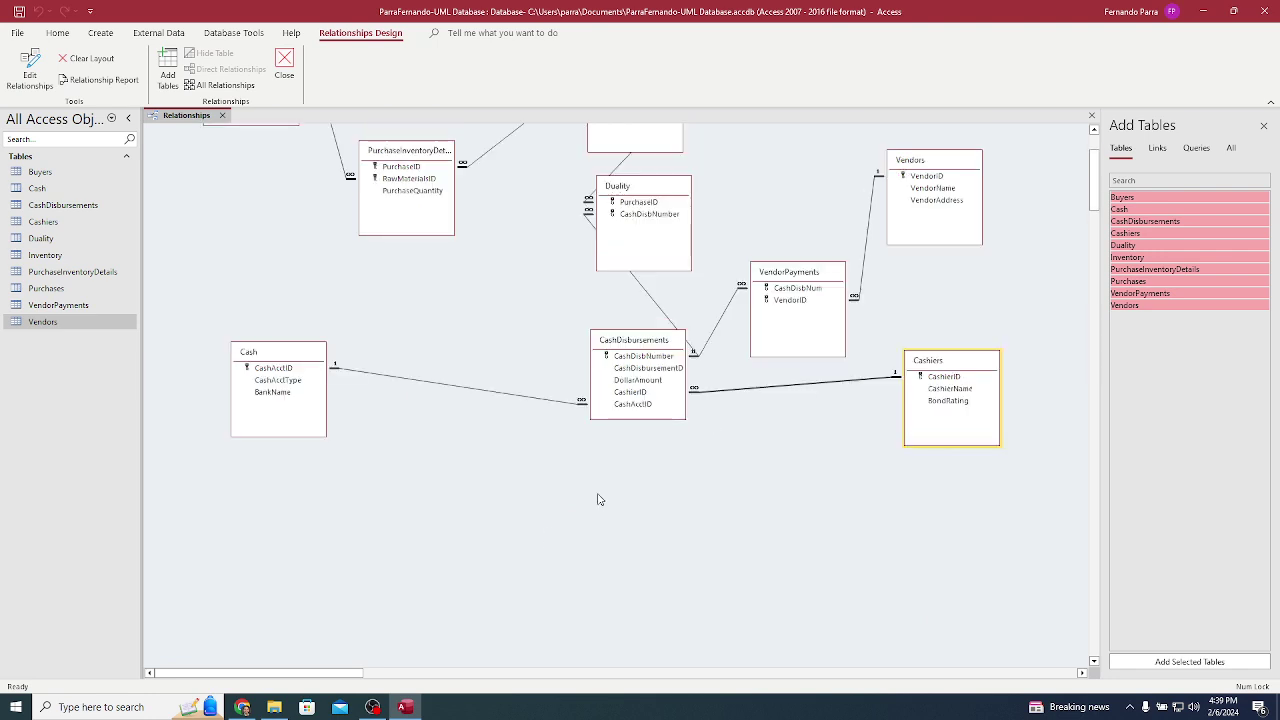
scroll(798, 280, "up", 2)
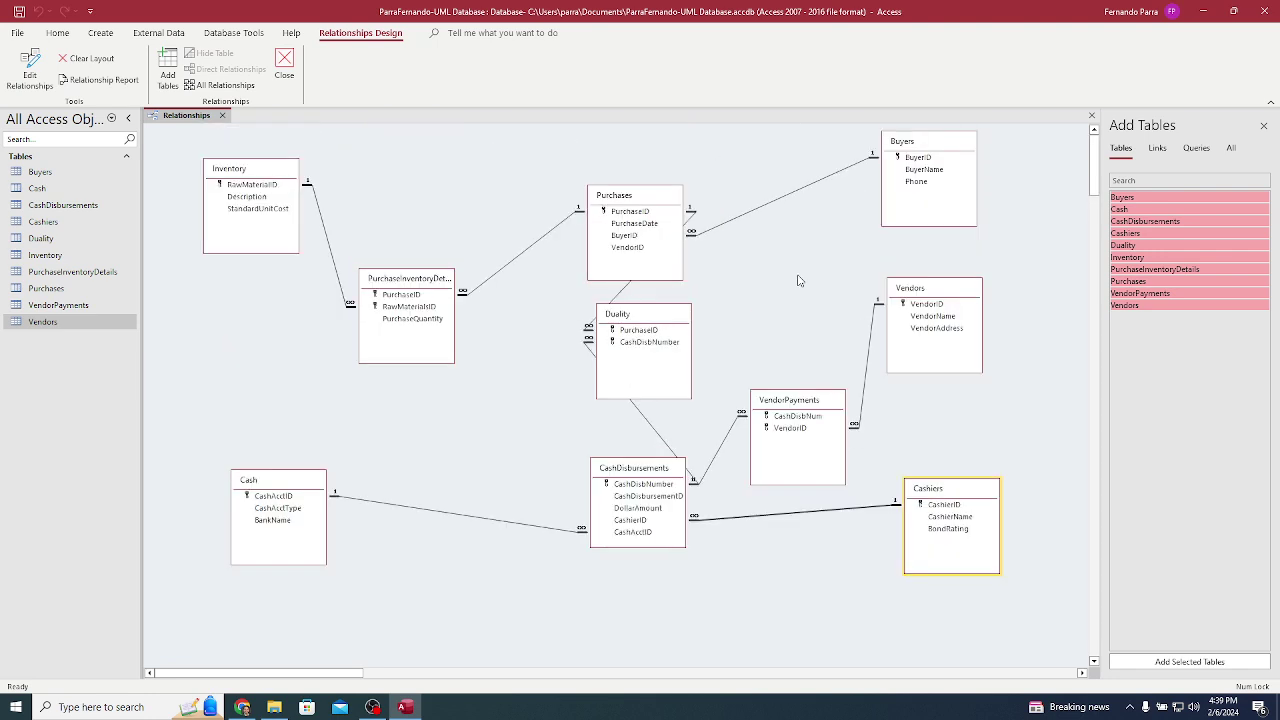
key("alt+Tab")
key("alt+Tab")
key("alt+Tab")
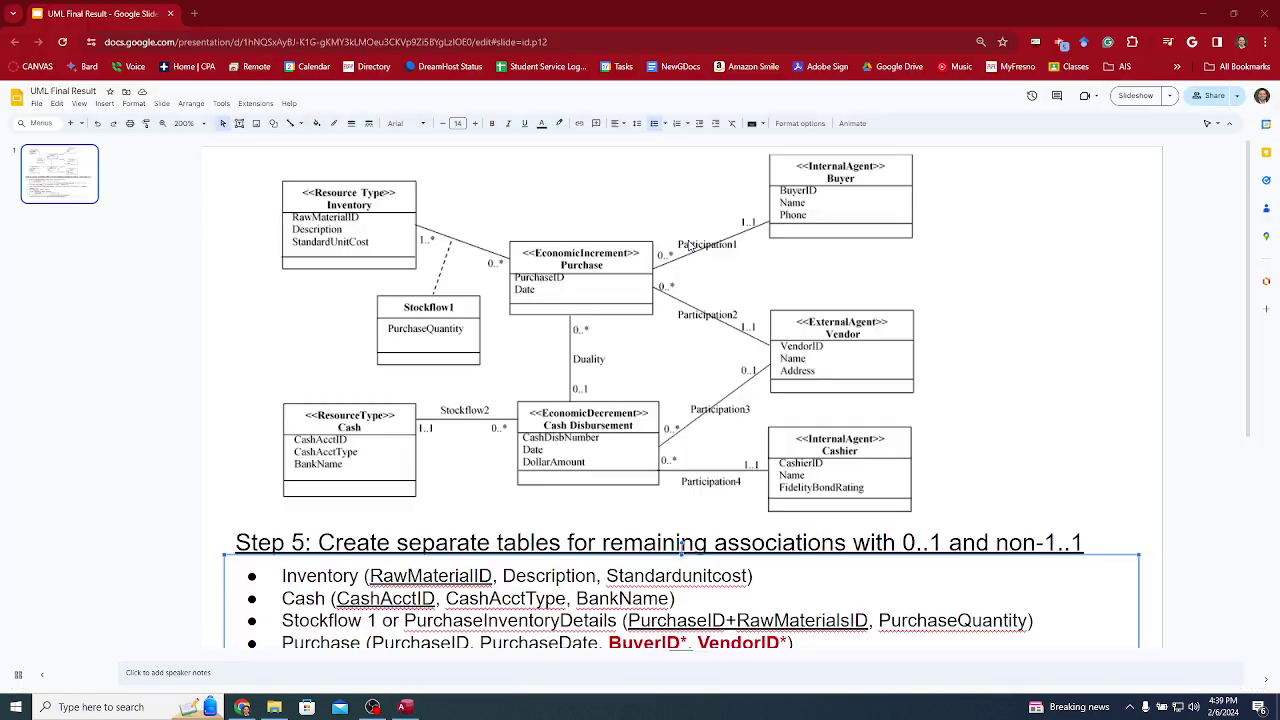
key("alt+Tab")
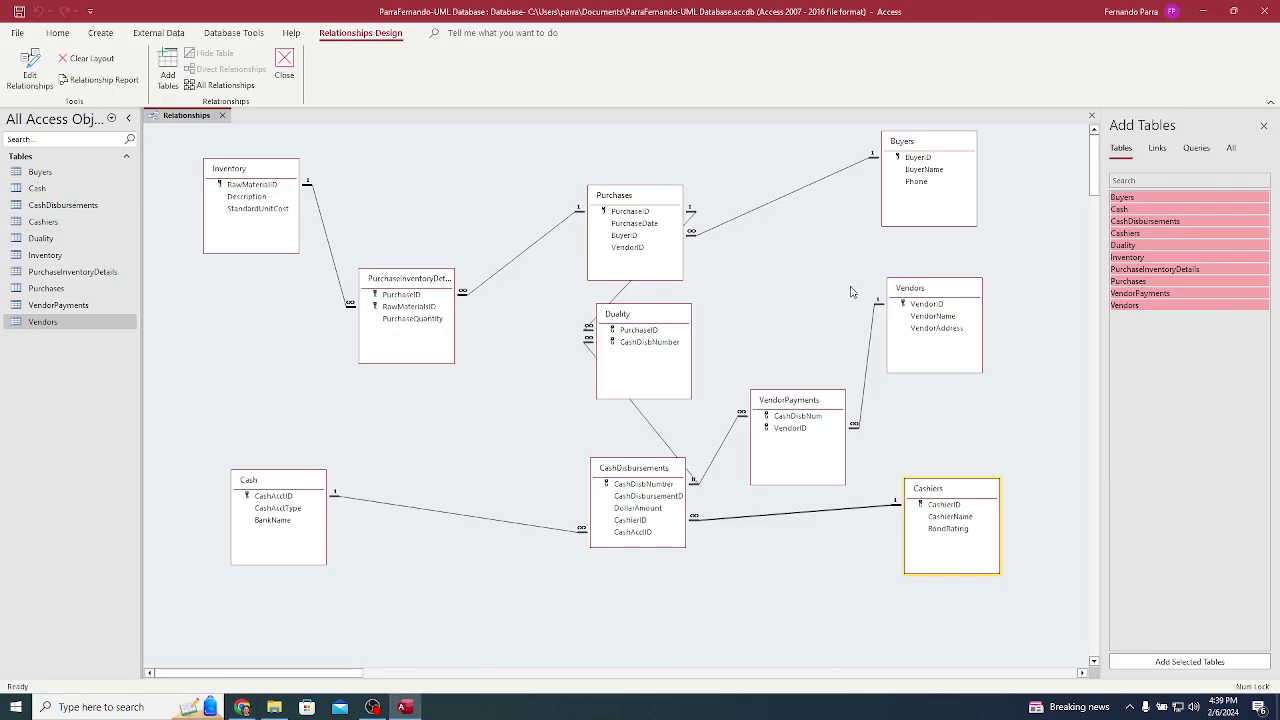
left_click(651, 248)
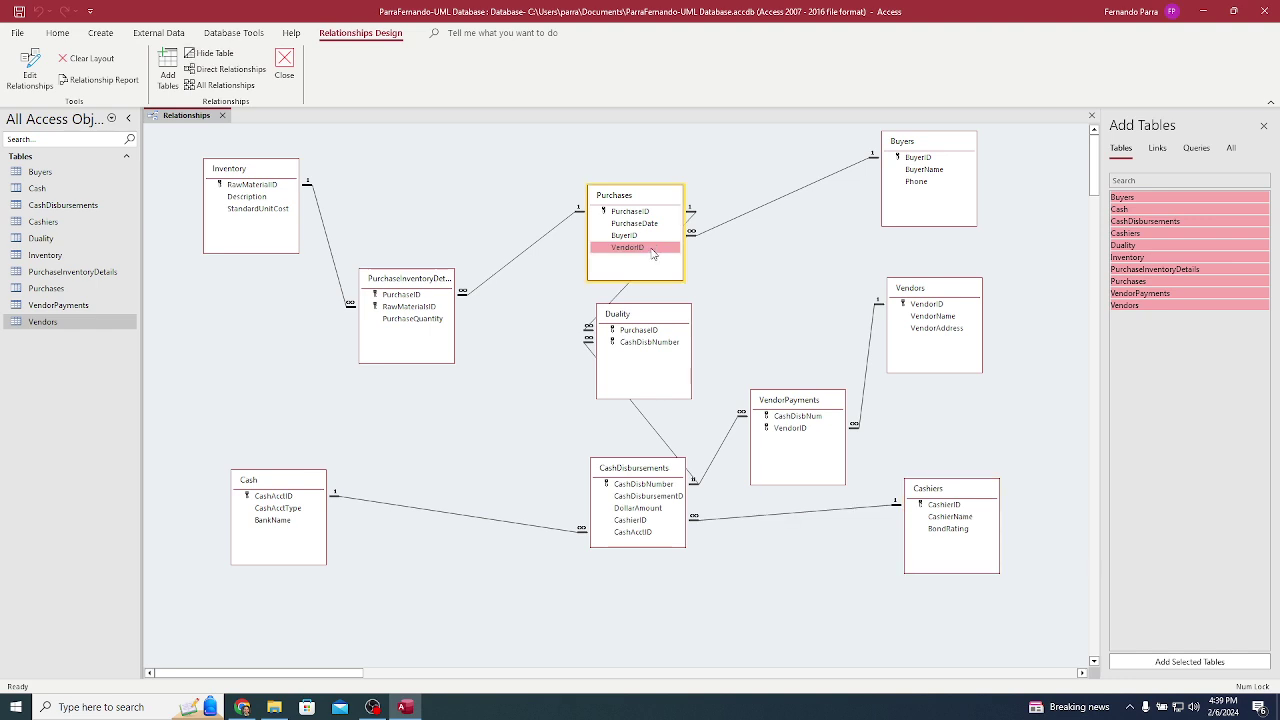
left_click_drag(912, 305, 645, 252)
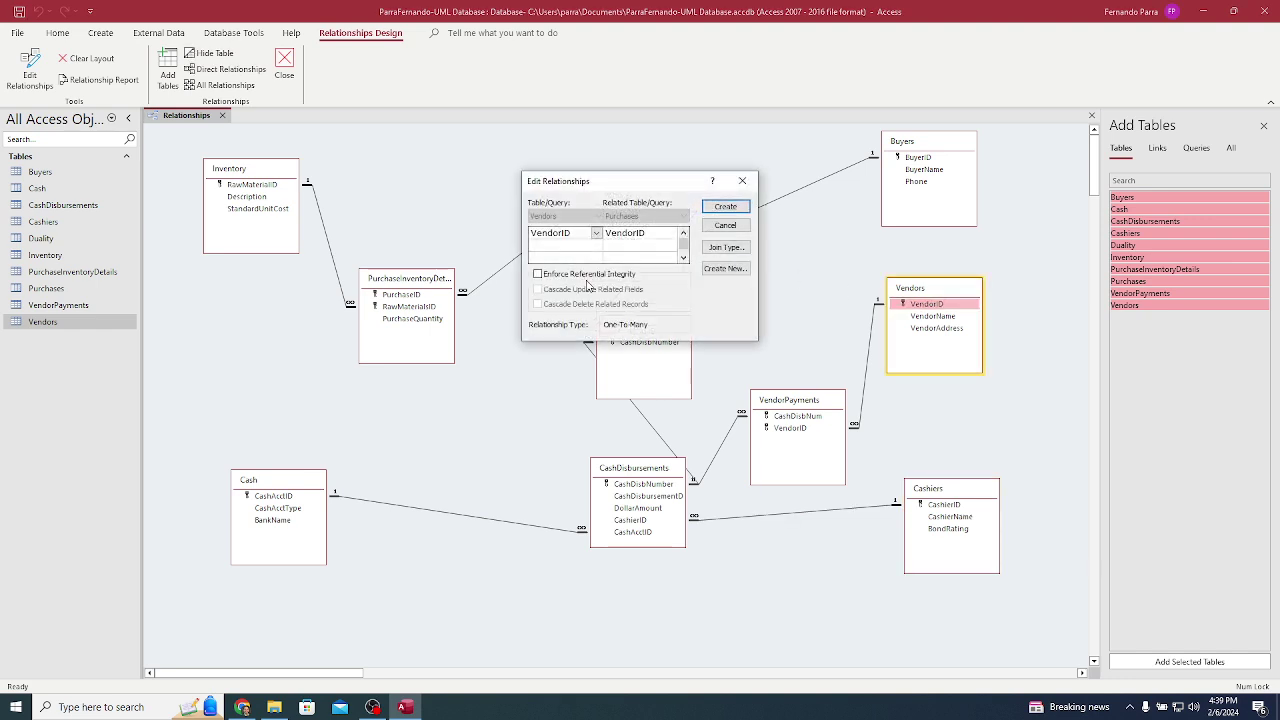
left_click(620, 272)
left_click(725, 207)
Step: Compare the completed relationship diagram against the UML slide's table list
key("alt+Tab")
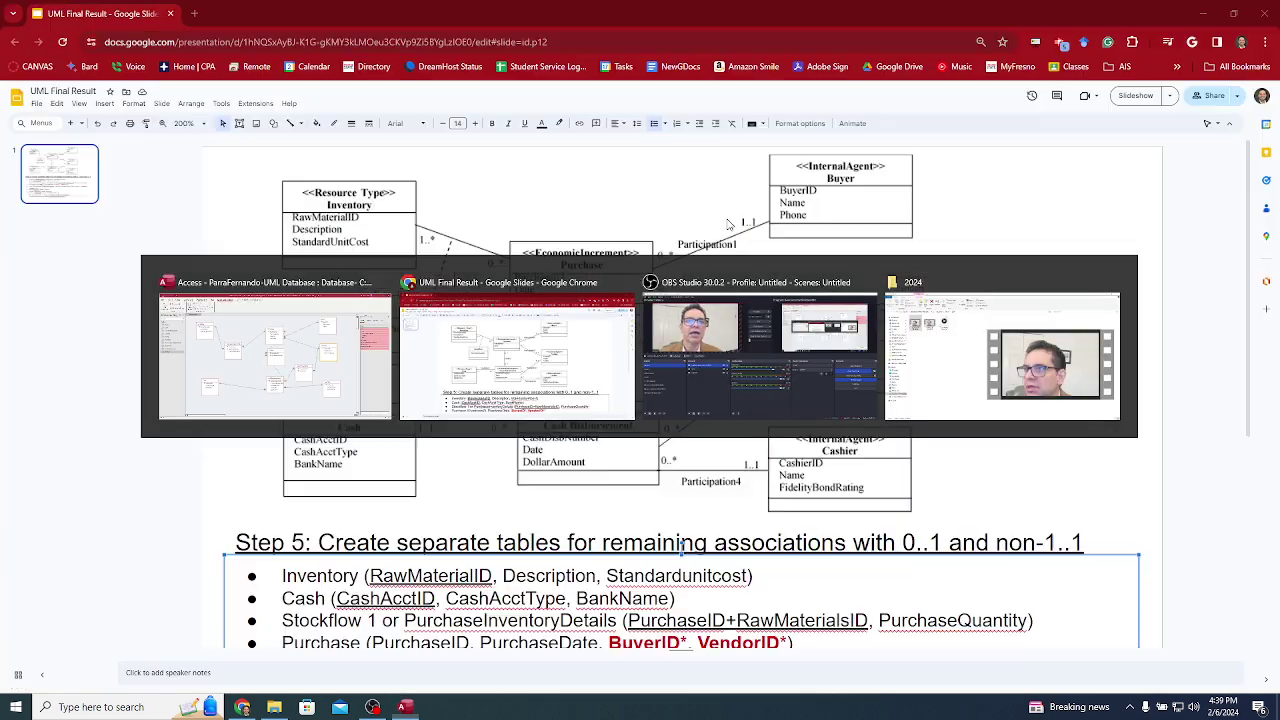
scroll(785, 358, "down", 3)
key("alt+Tab")
scroll(799, 238, "down", 3)
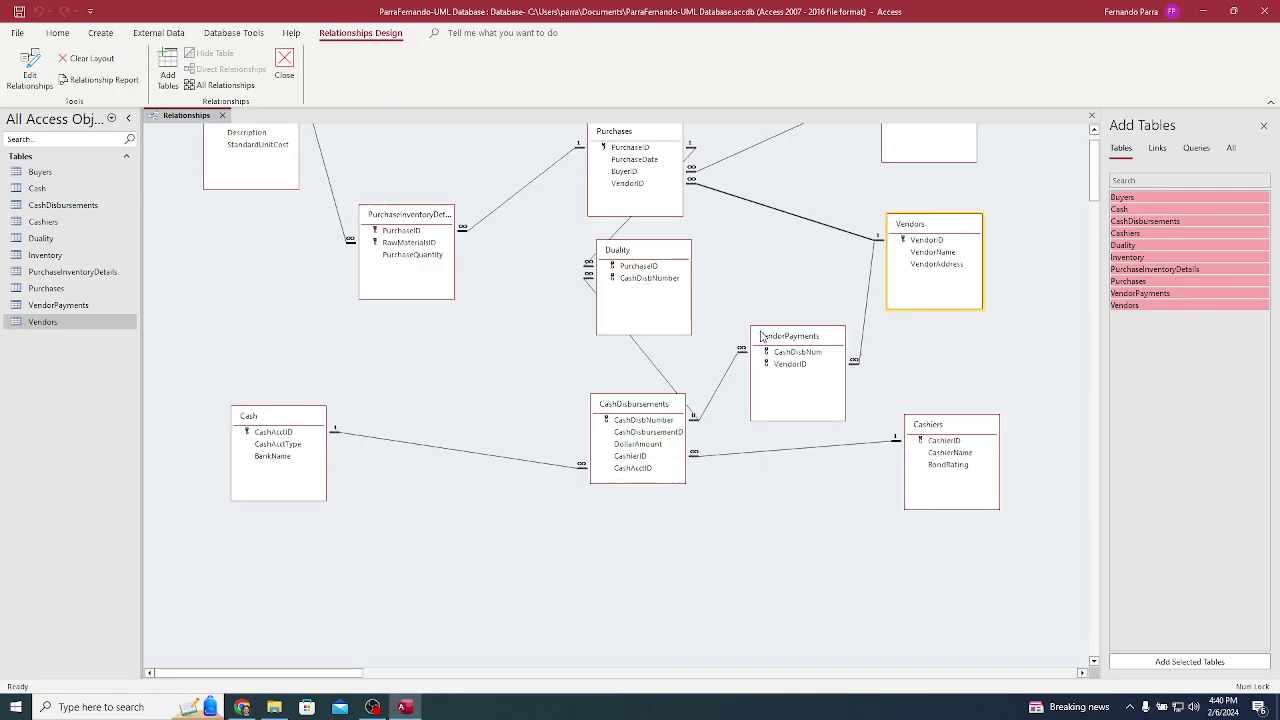
key("alt+Tab")
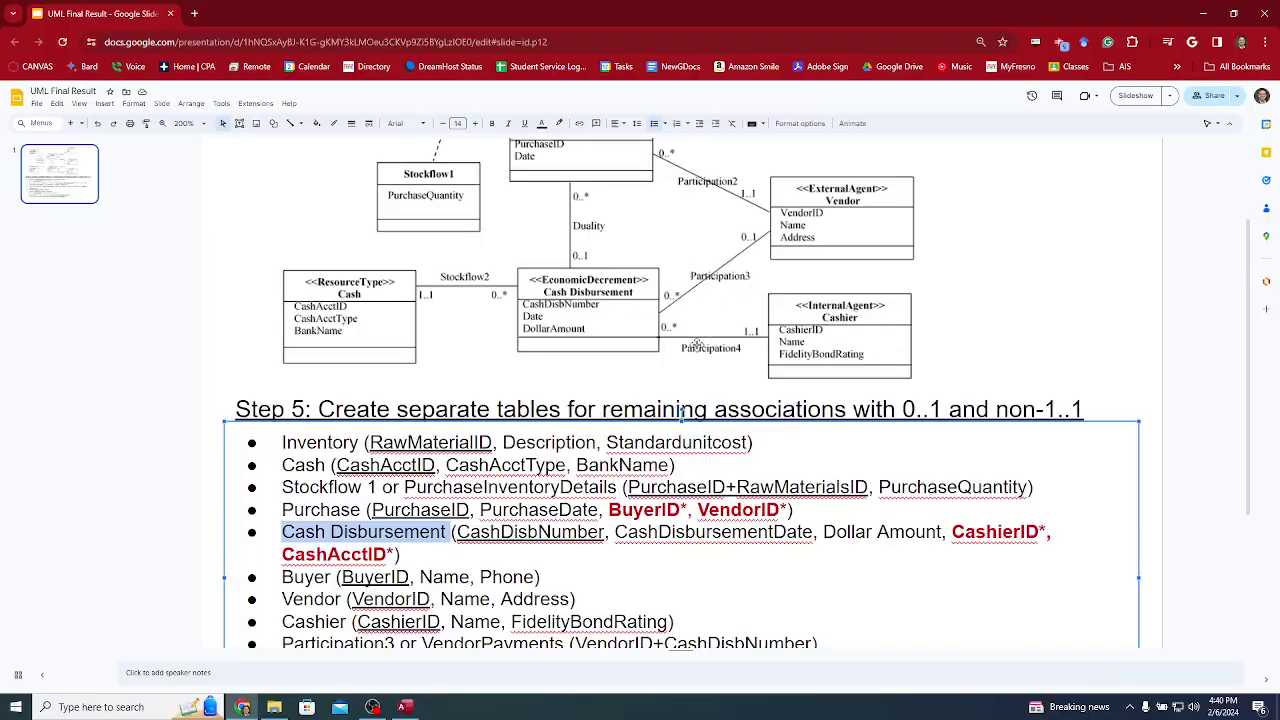
key("alt+Tab")
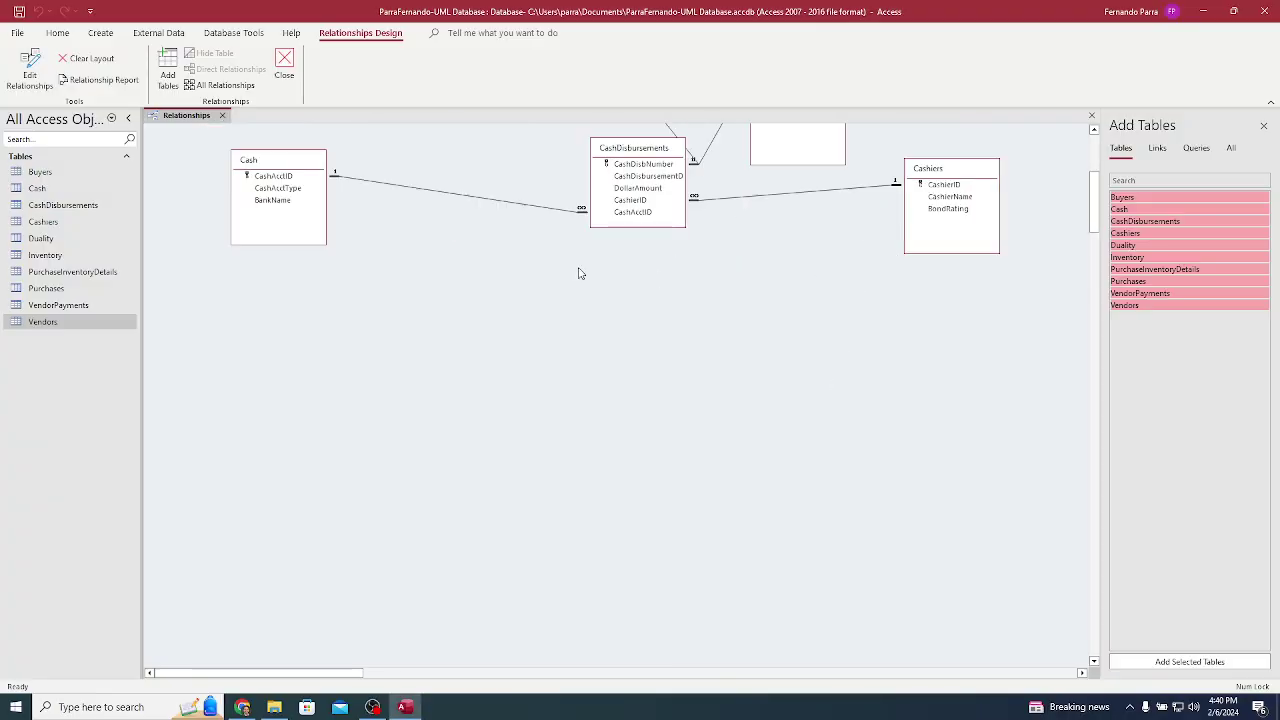
scroll(583, 272, "up", 3)
key("alt+Tab")
key("alt+Tab")
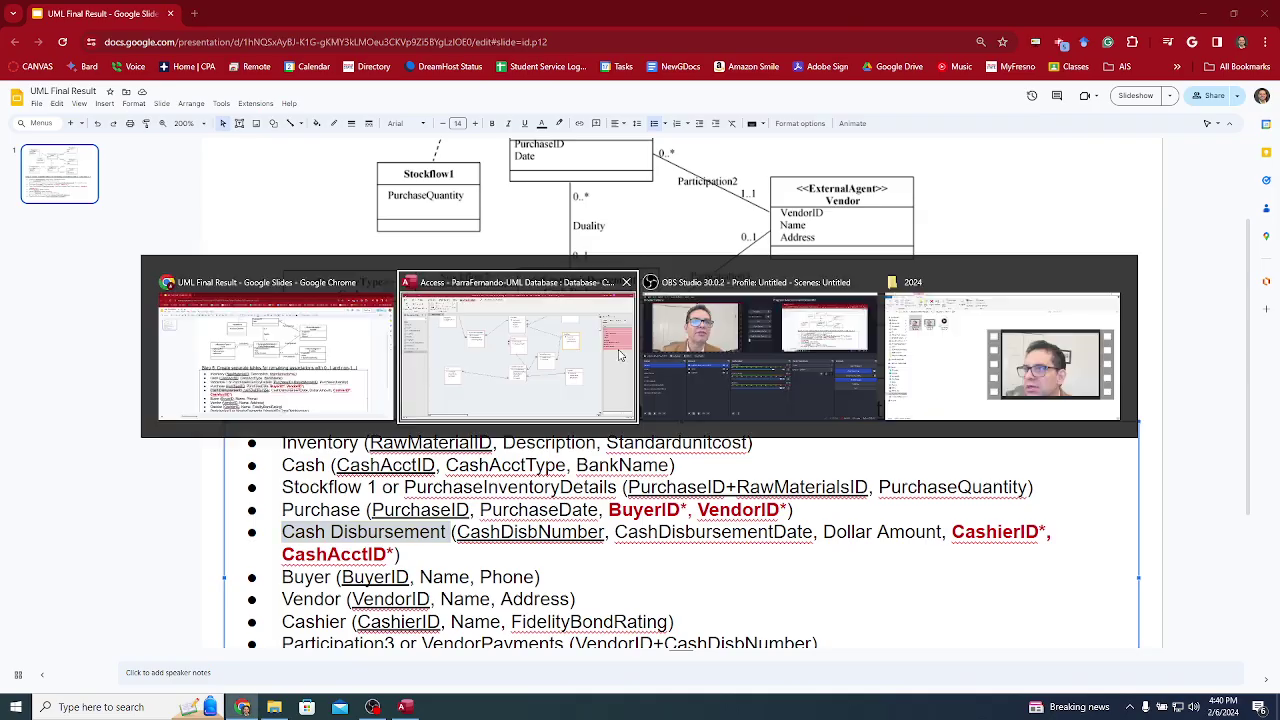
scroll(583, 461, "up", 2)
key("alt+Tab")
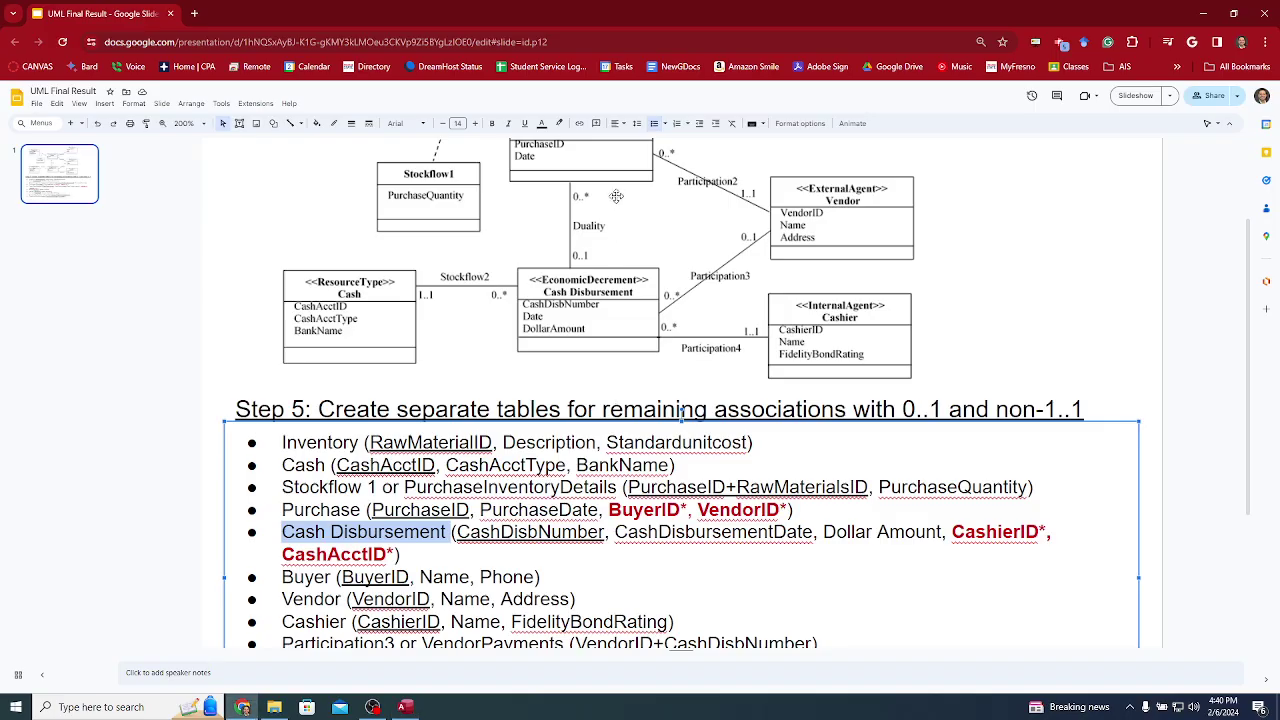
key("alt+Tab")
key("alt+Tab")
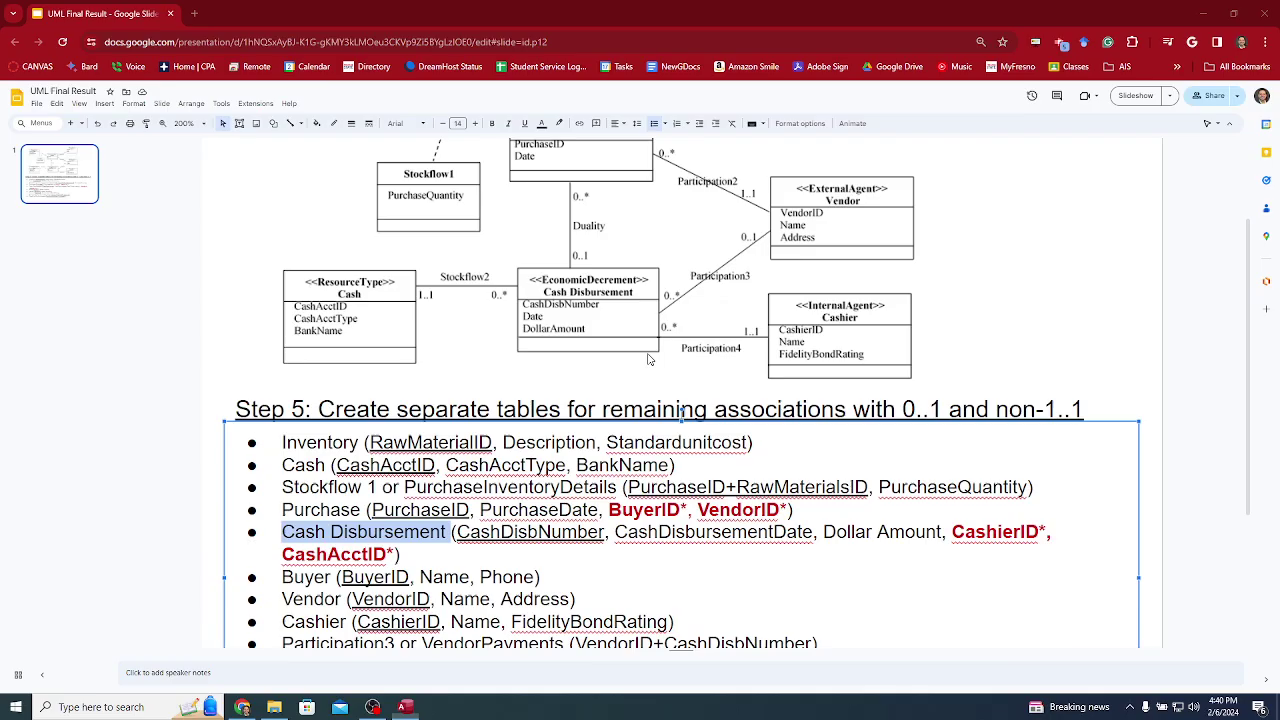
scroll(643, 356, "up", 3)
key("alt+Tab")
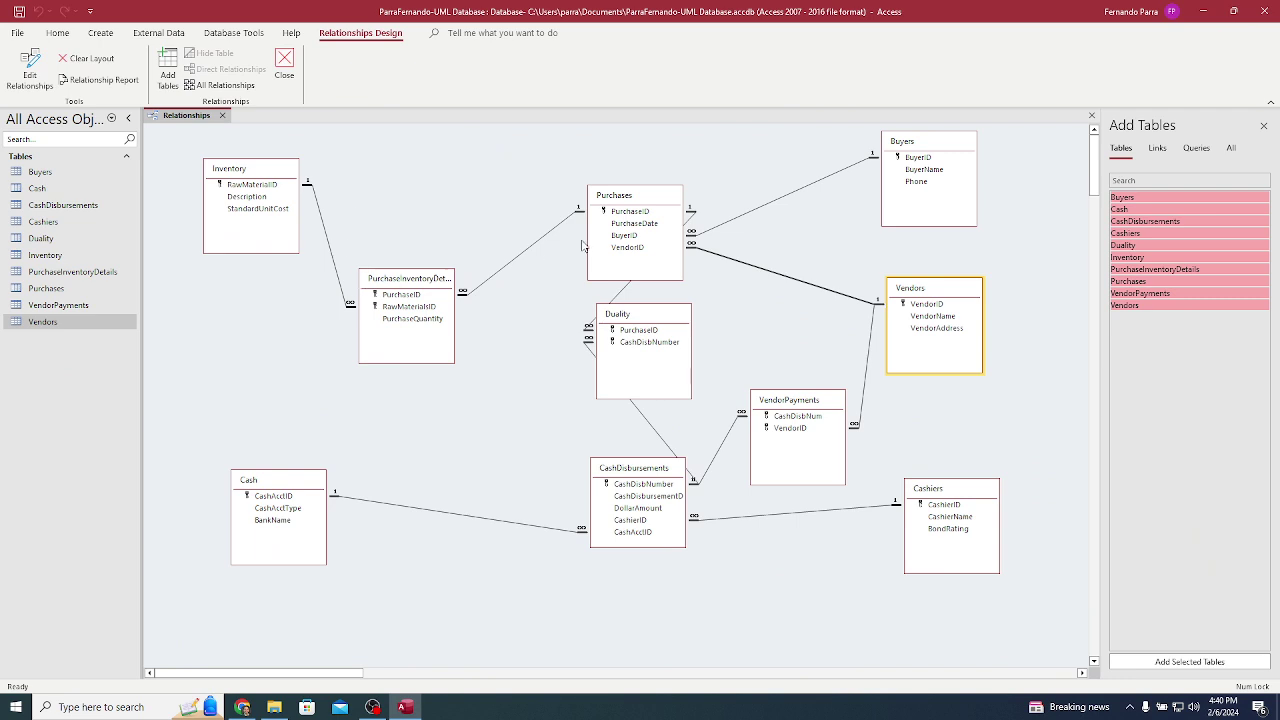
scroll(566, 292, "down", 3)
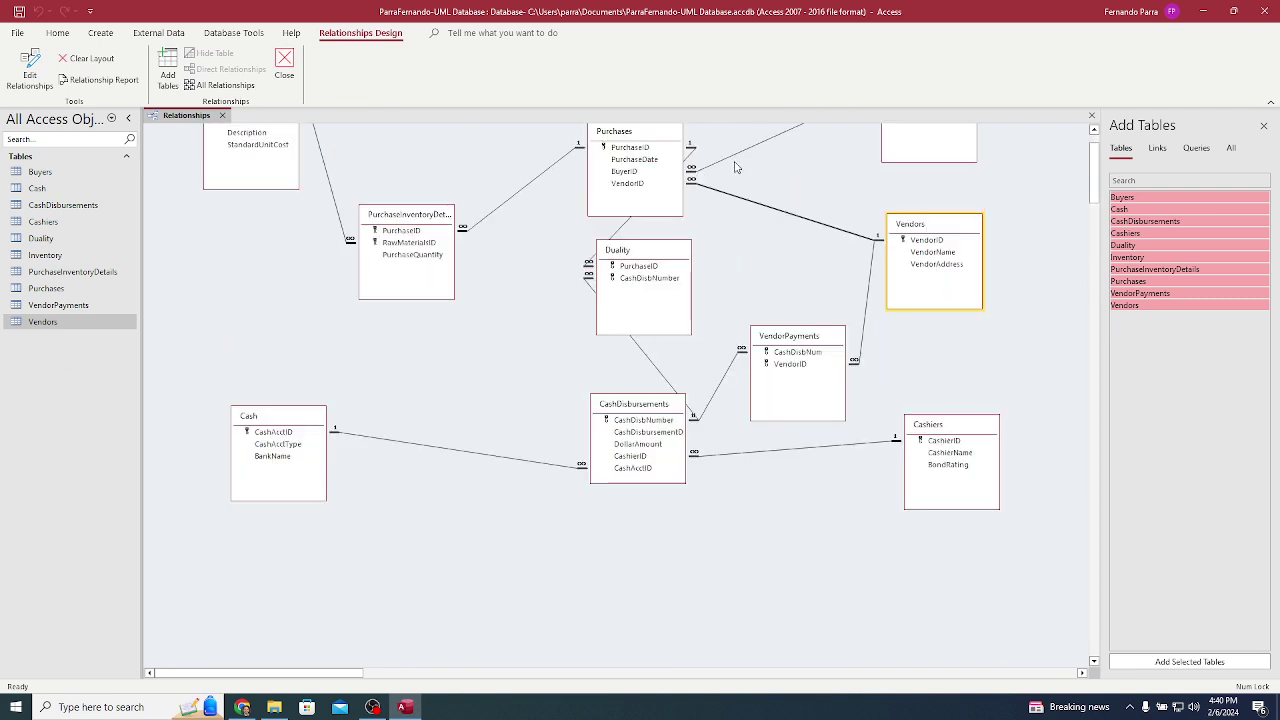
scroll(735, 167, "up", 3)
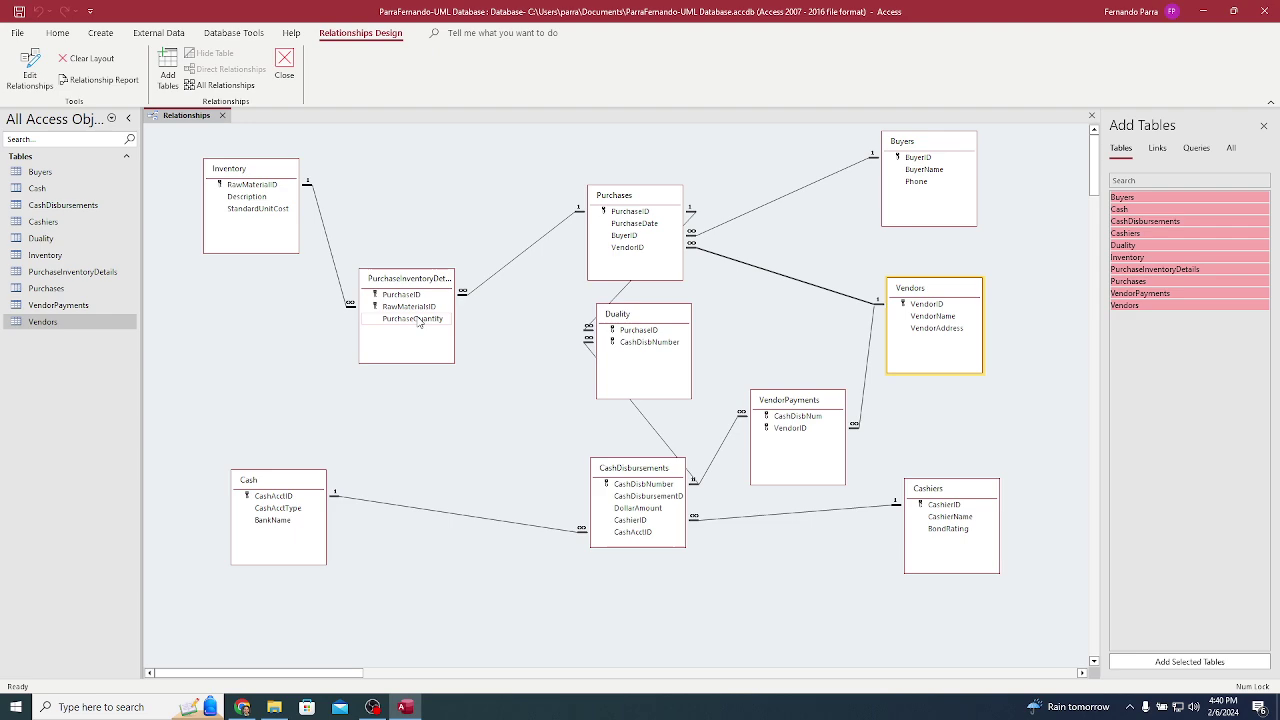
key("alt+Tab")
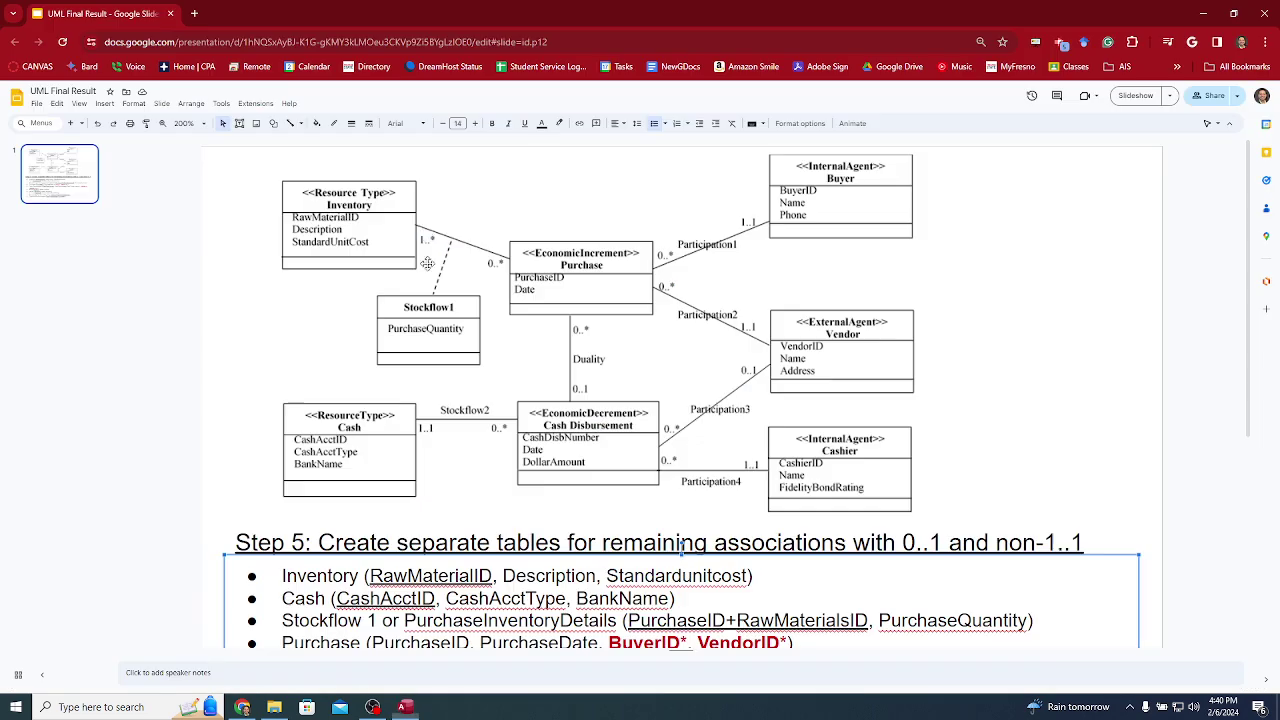
key("alt+Tab")
key("alt+Tab")
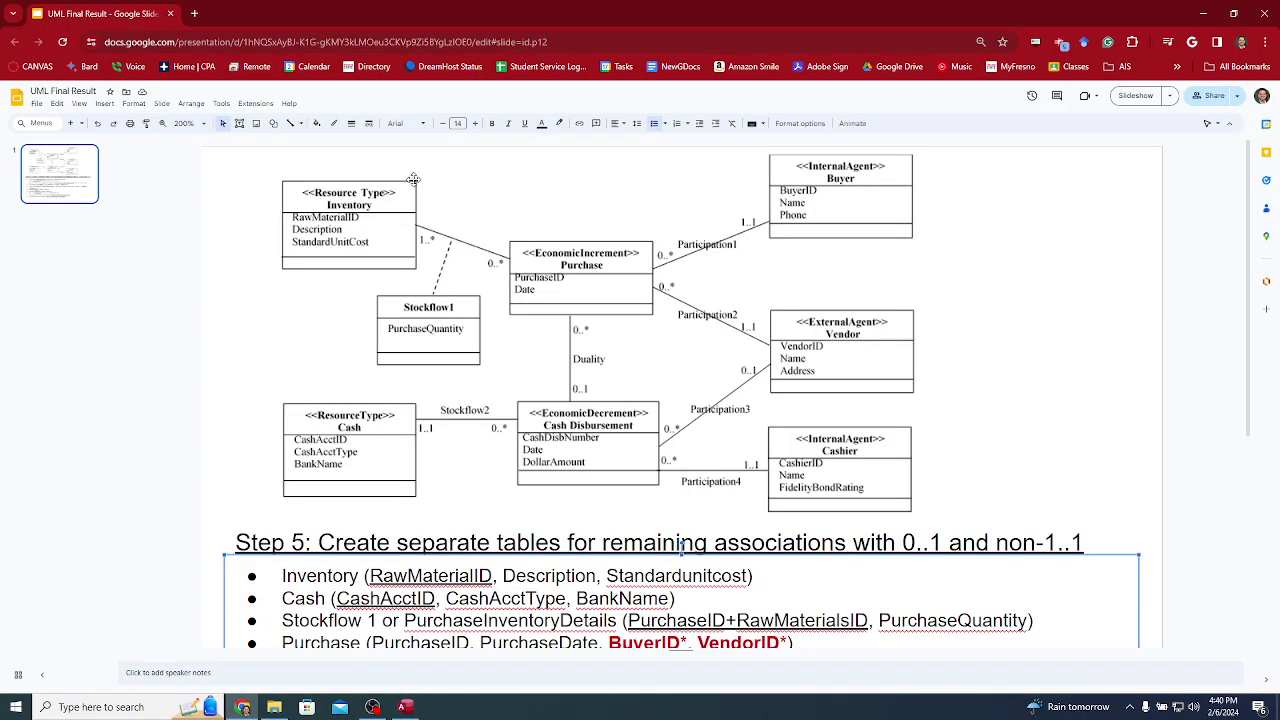
scroll(410, 183, "down", 1)
scroll(405, 186, "up", 1)
scroll(552, 356, "down", 5)
left_click(460, 309)
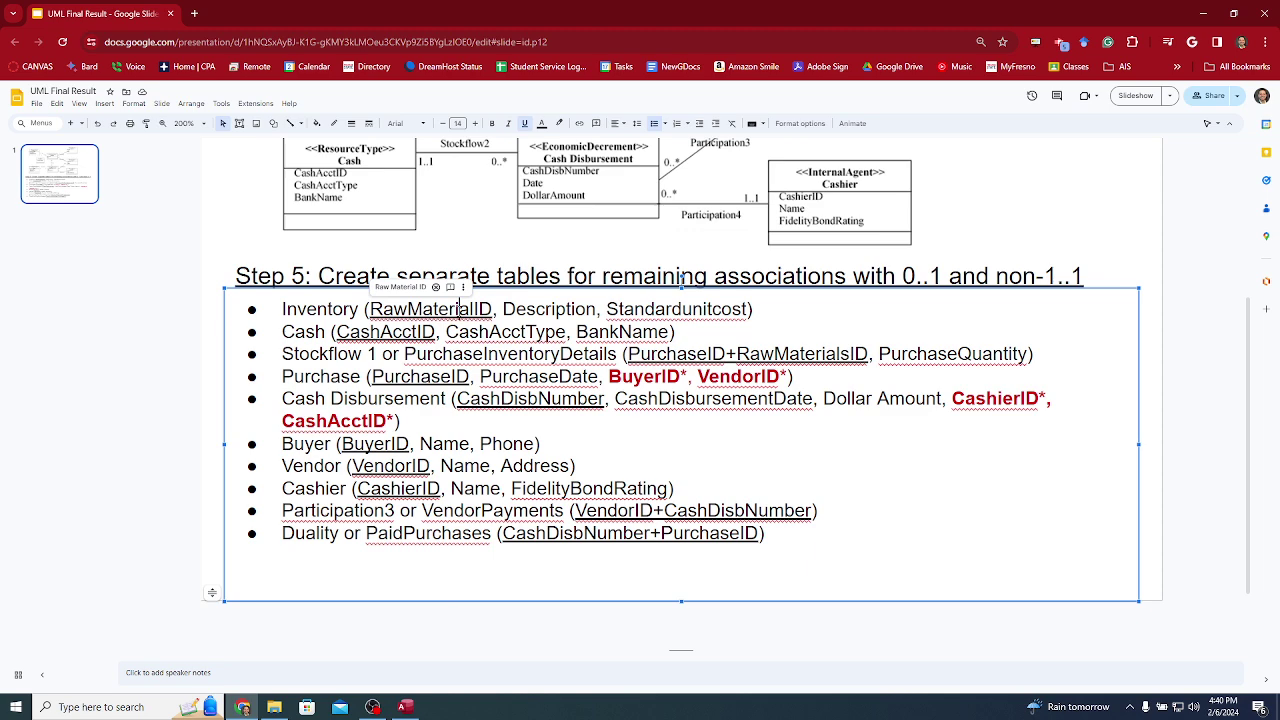
scroll(466, 337, "down", 2)
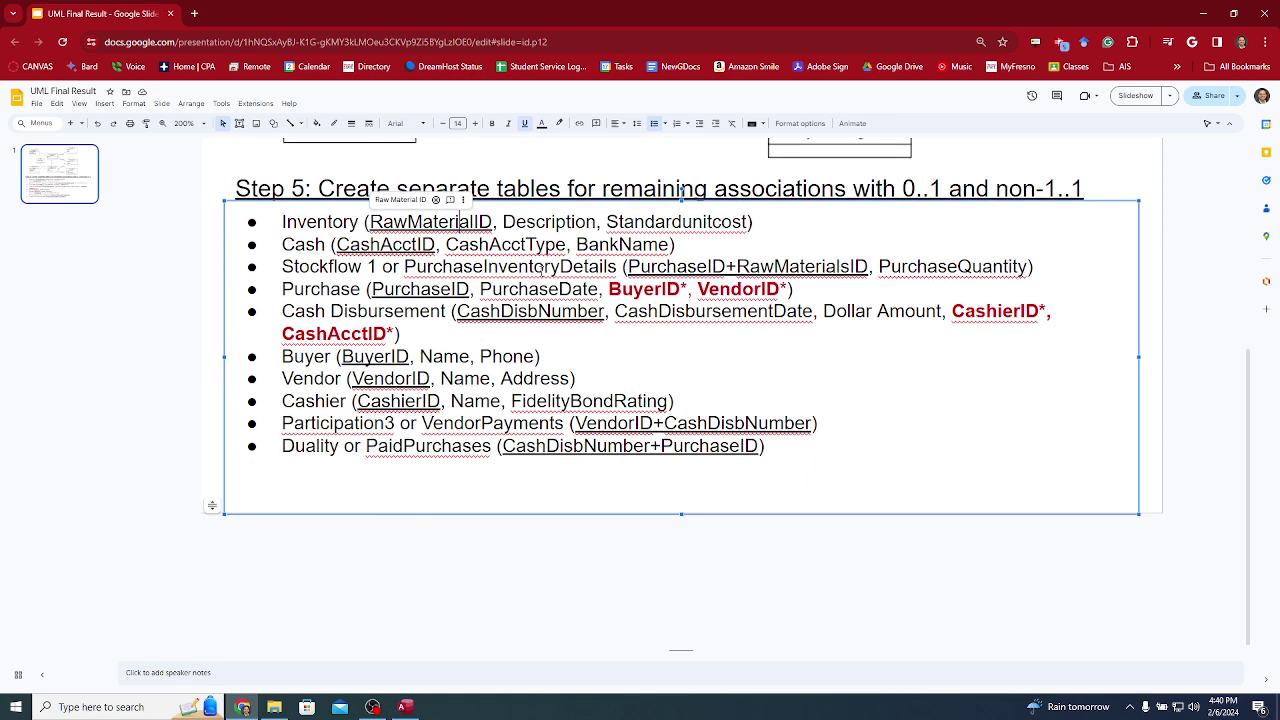
key("alt+Tab")
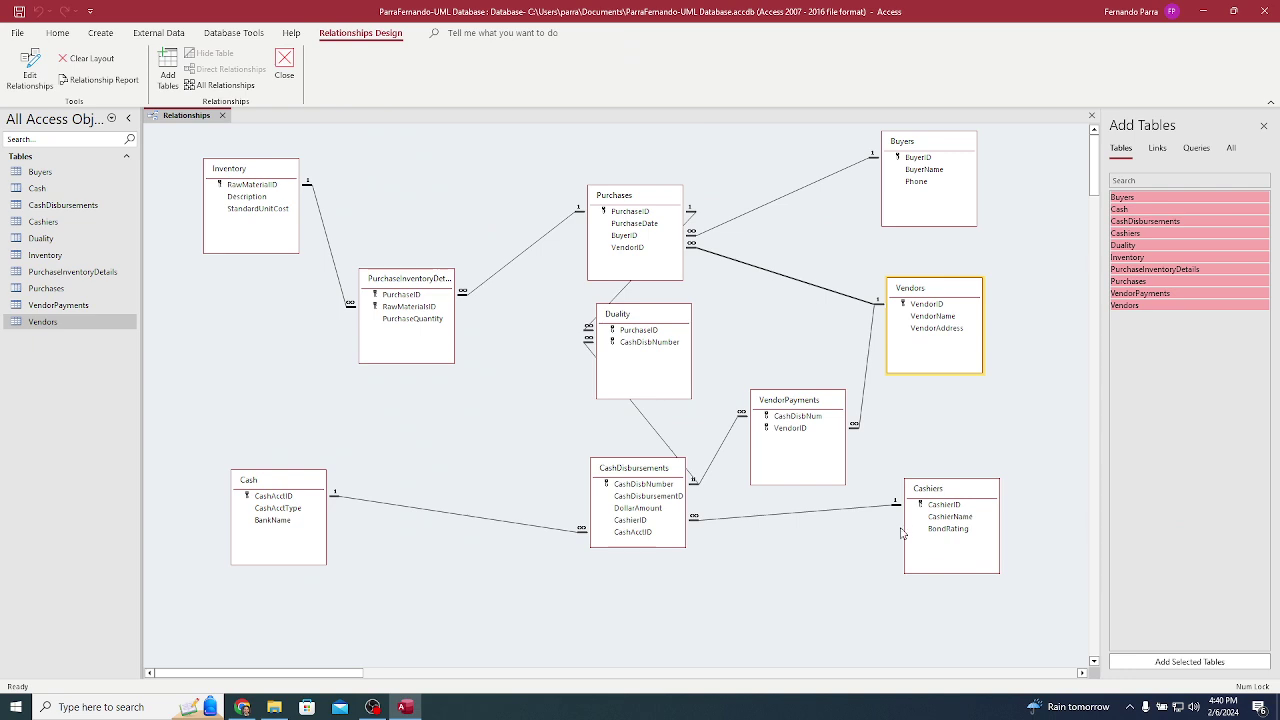